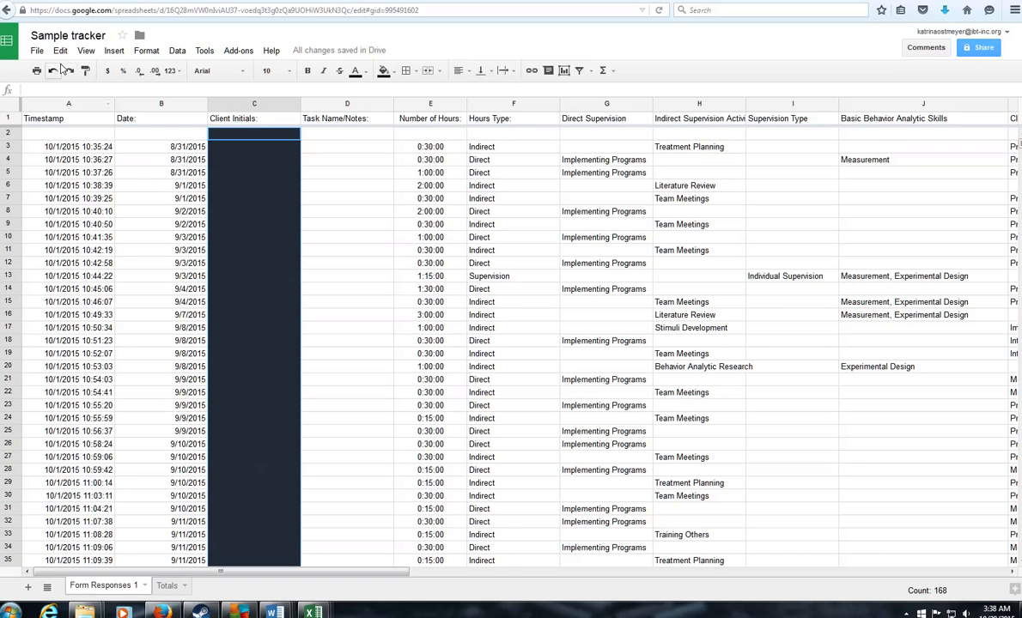
Step: Download the Google Sheets tracker as Sample tracker.xlsx and open it in Excel
click(38, 52)
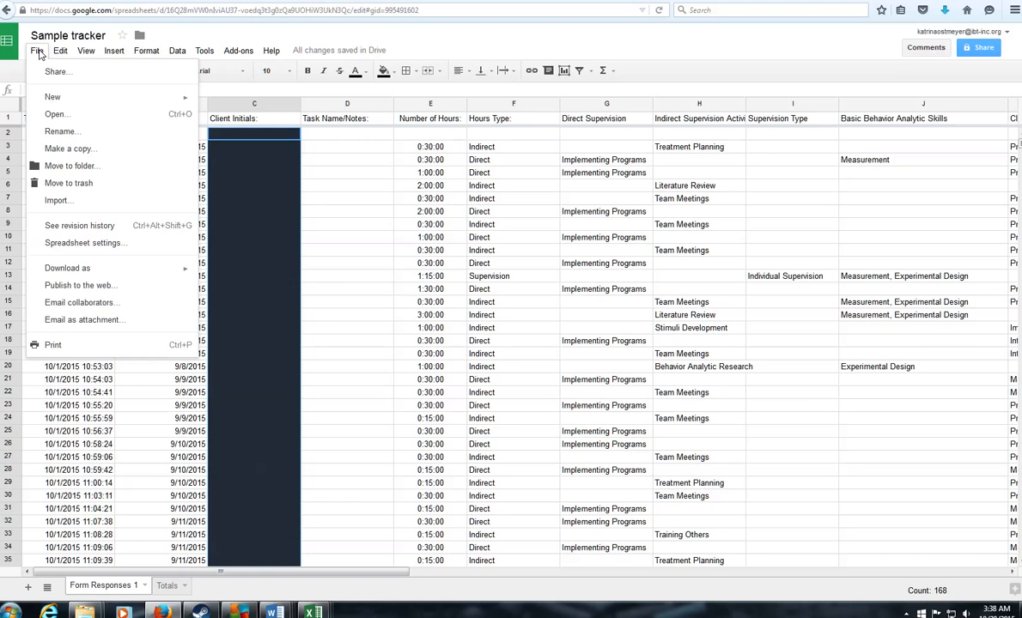
mouse_move(105, 264)
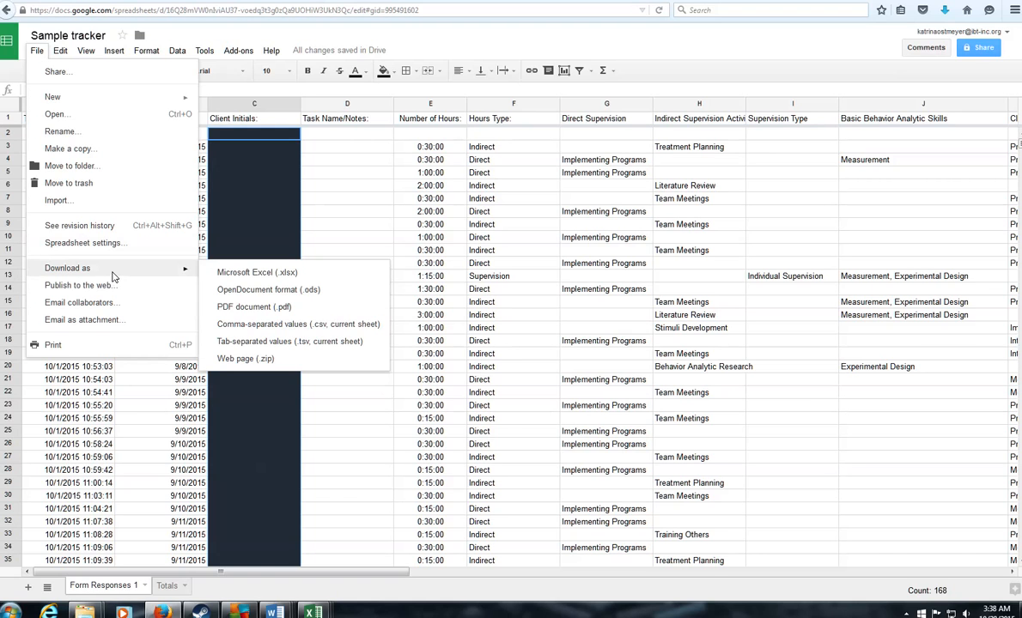
click(257, 273)
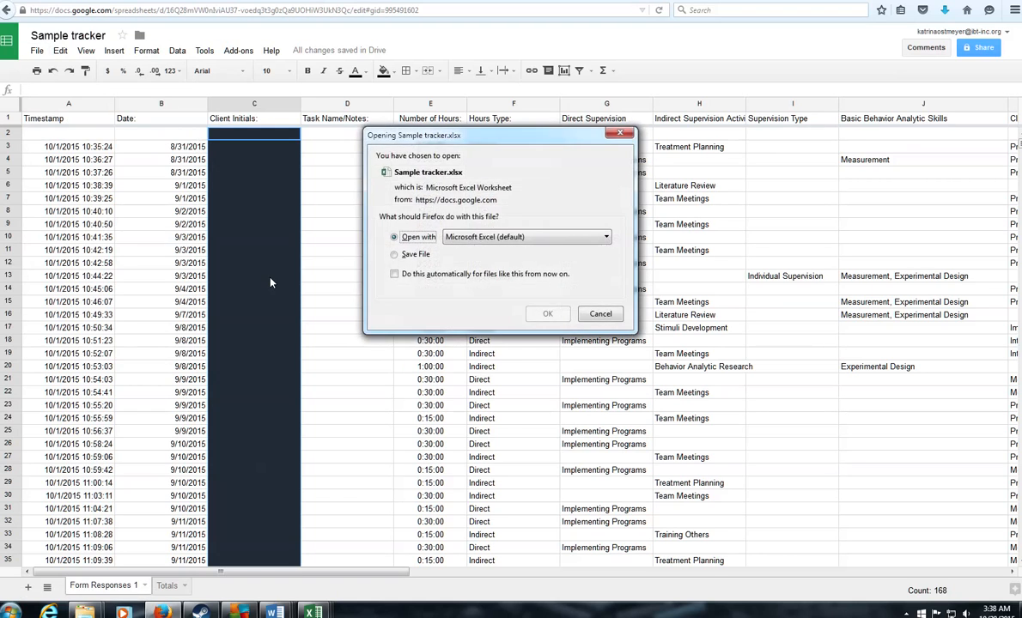
click(547, 314)
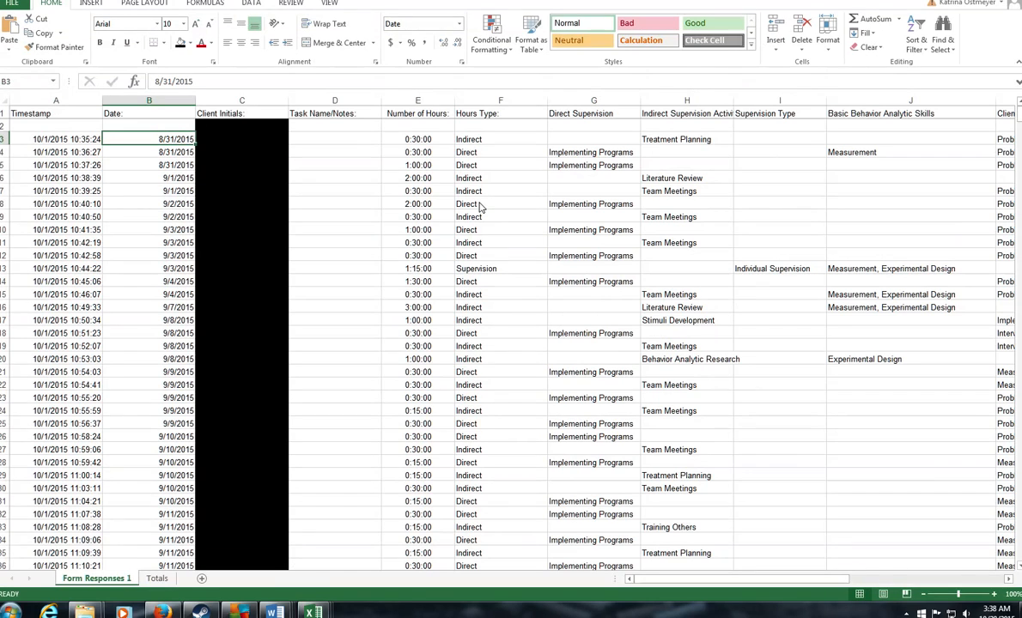
Step: Delete the empty second row and the Timestamp column
right_click(5, 126)
click(32, 229)
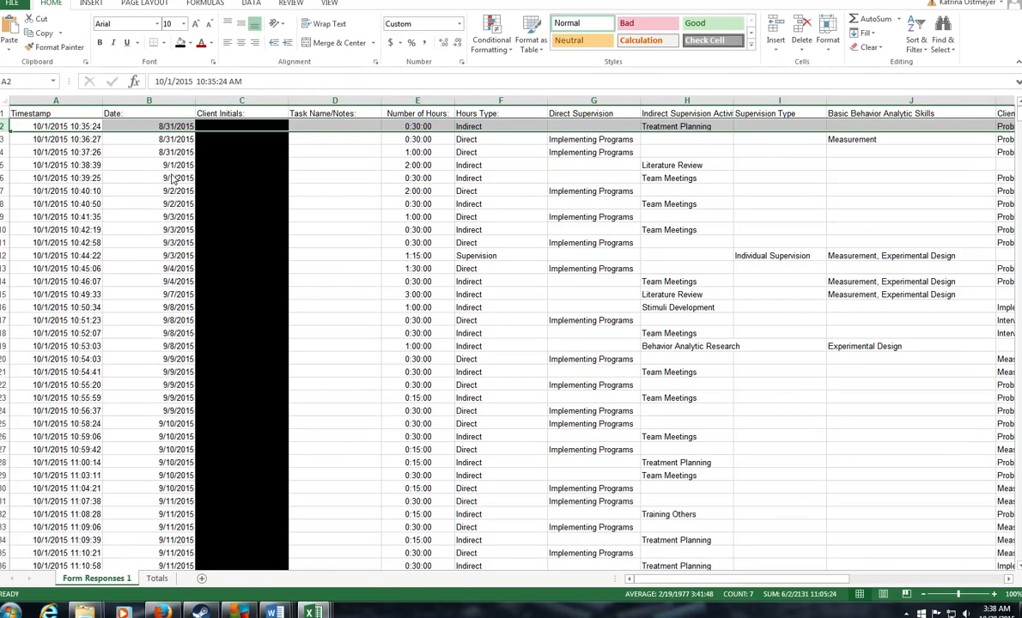
click(28, 102)
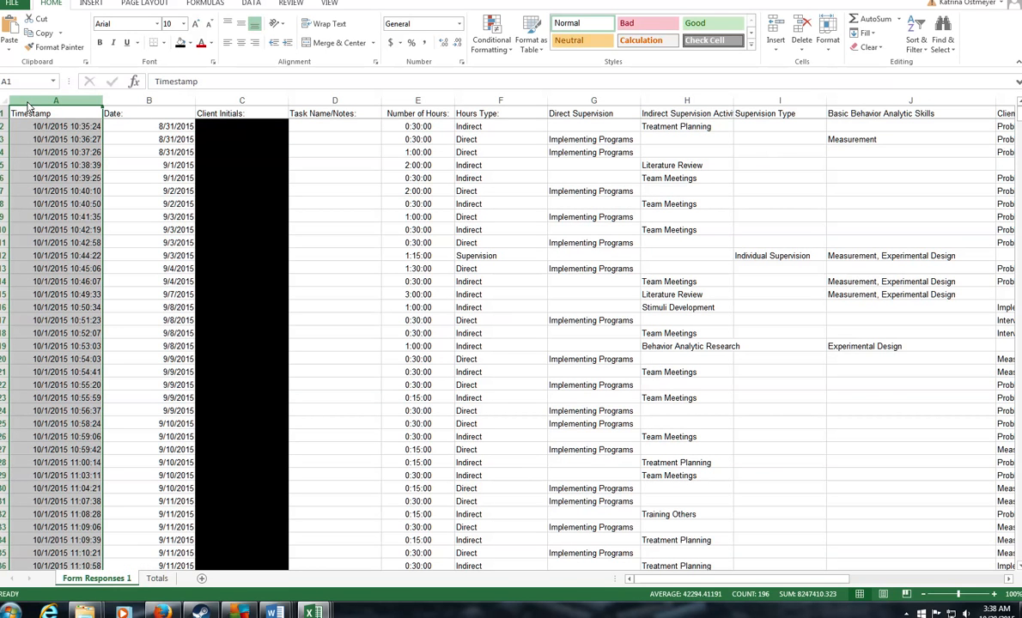
right_click(28, 105)
click(69, 191)
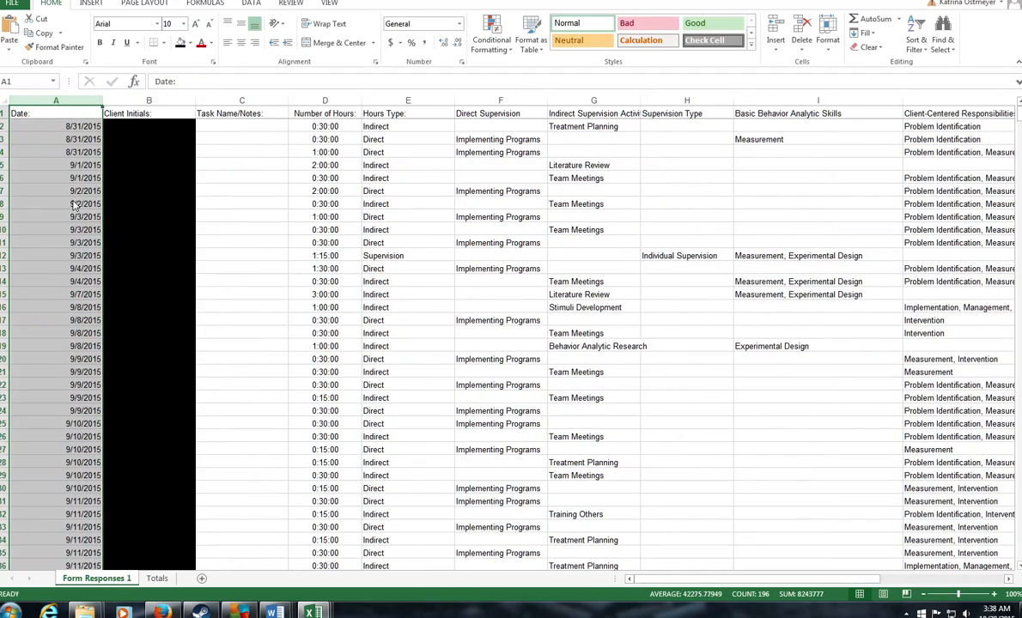
Step: Select all the dates in the Date column, starting at 8/31/2015
scroll(69, 207, down, 18)
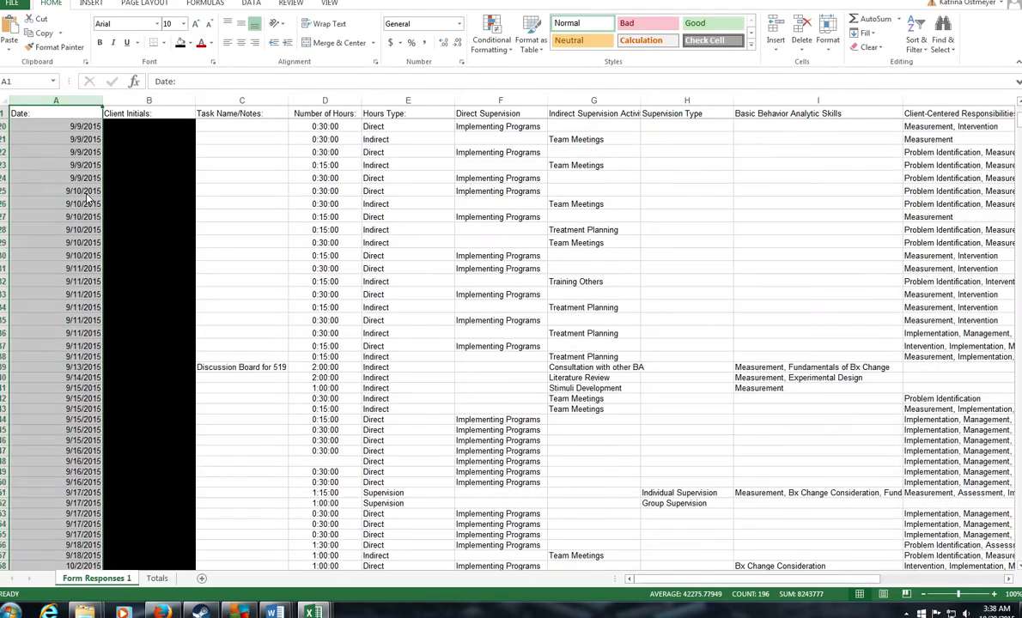
scroll(51, 208, down, 14)
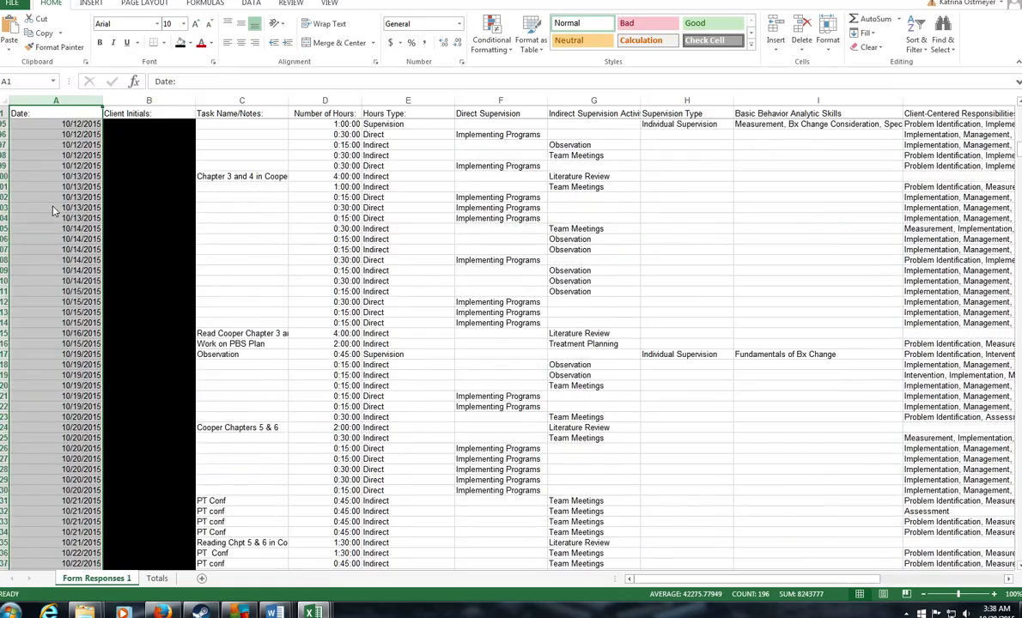
scroll(52, 209, up, 9)
scroll(51, 210, up, 20)
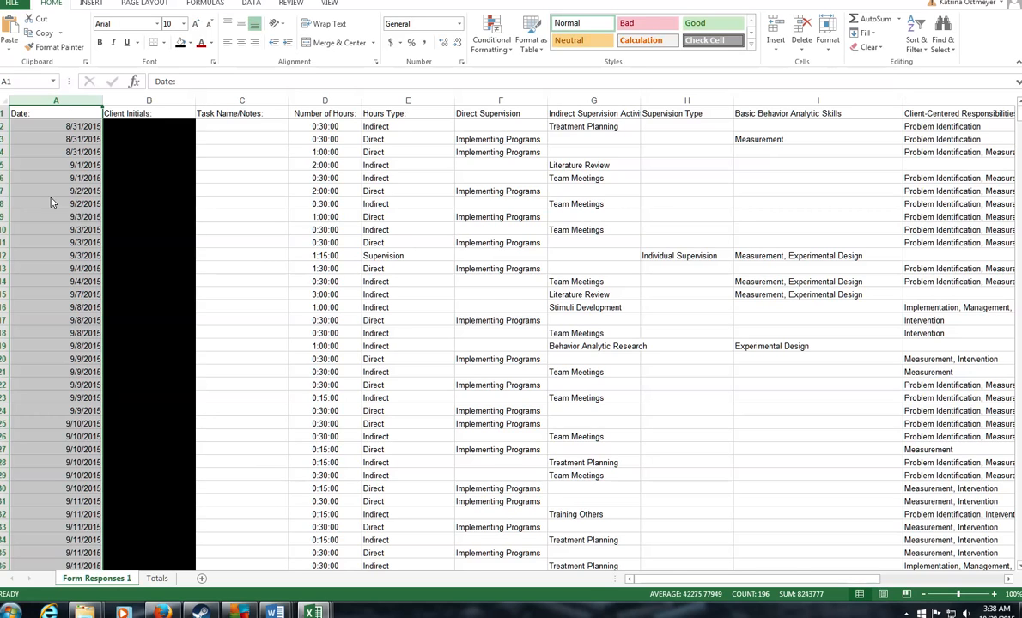
click(60, 129)
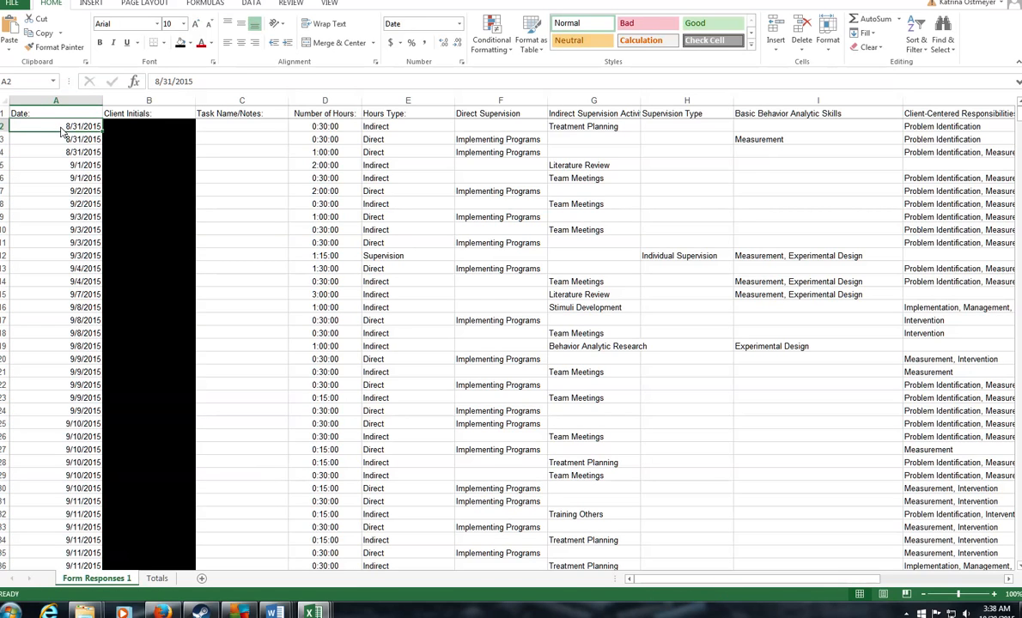
drag(62, 131, 57, 544)
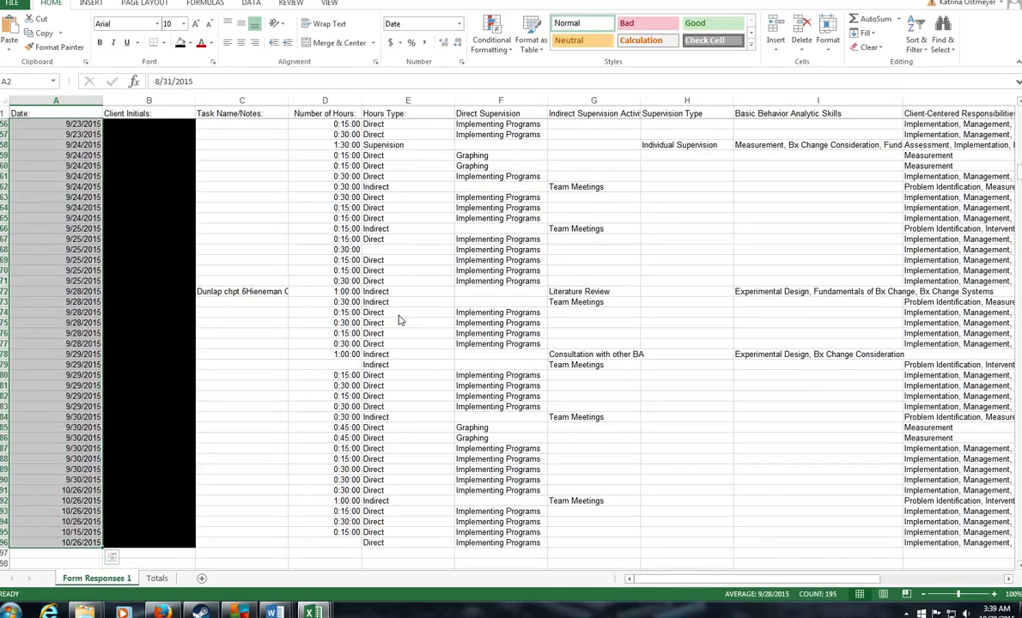
Step: Sort the entries Oldest to Newest by date, expanding the selection to keep rows together
click(918, 39)
click(952, 63)
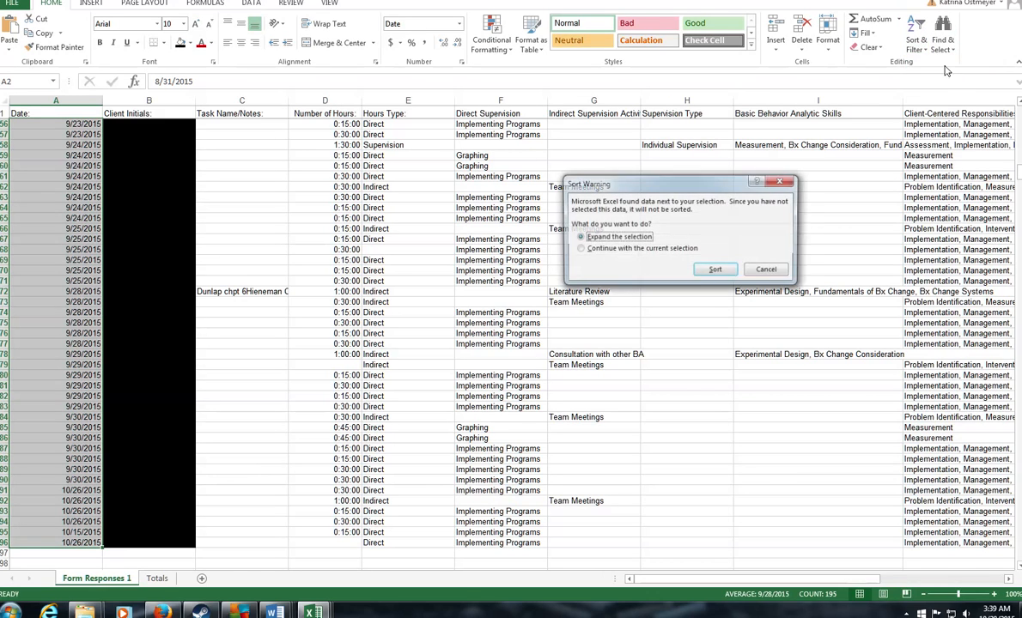
click(713, 272)
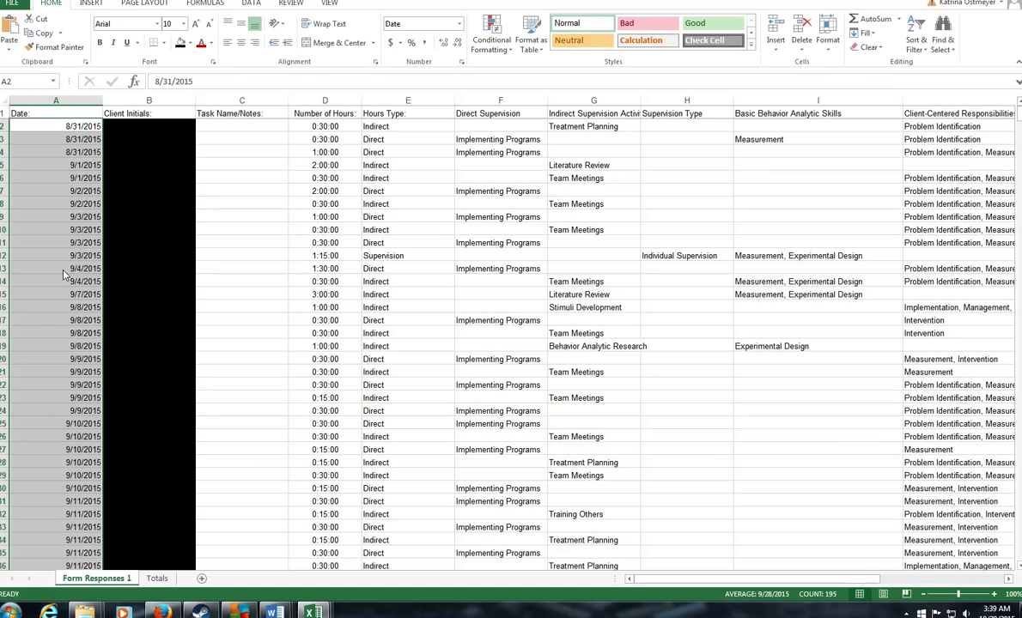
click(996, 612)
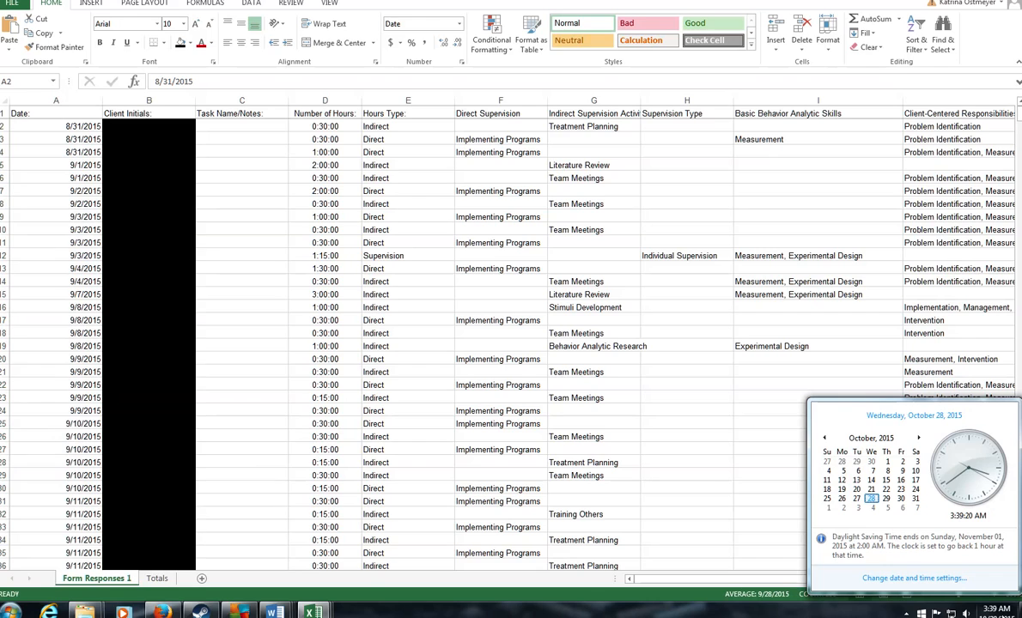
click(830, 439)
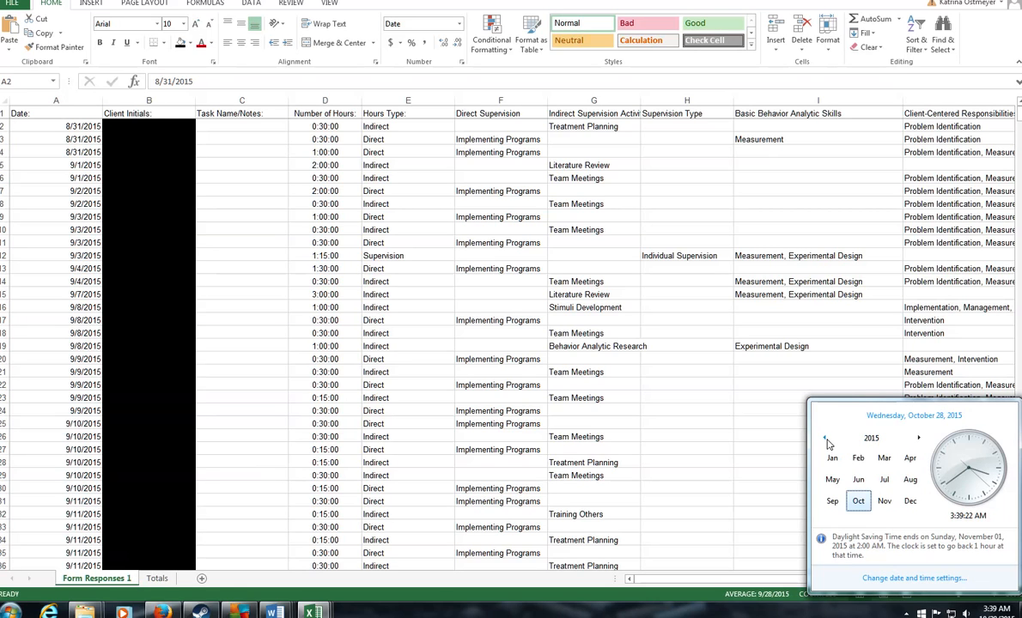
click(833, 500)
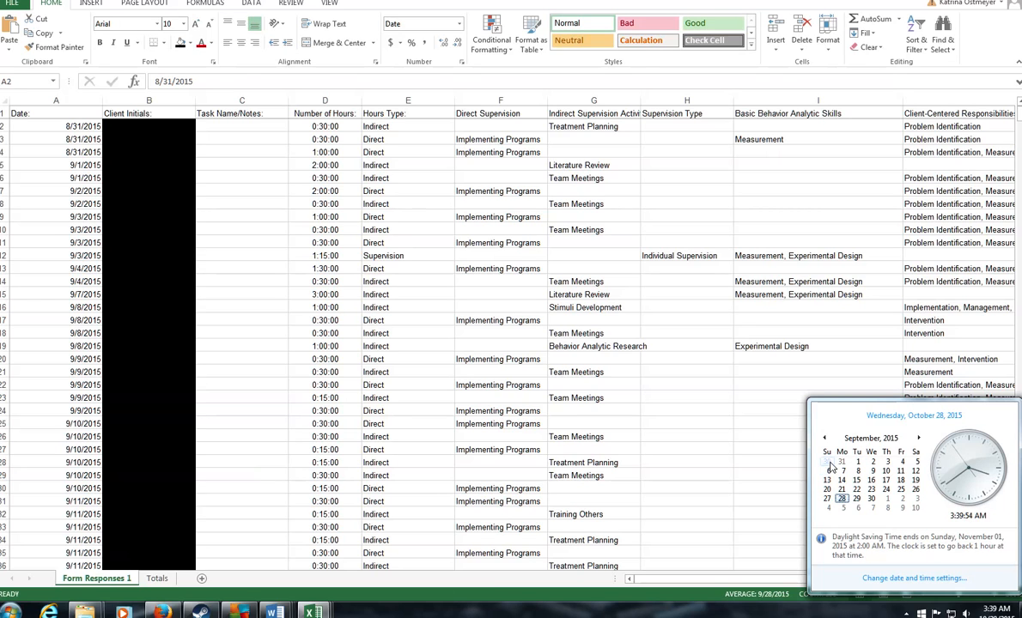
click(21, 198)
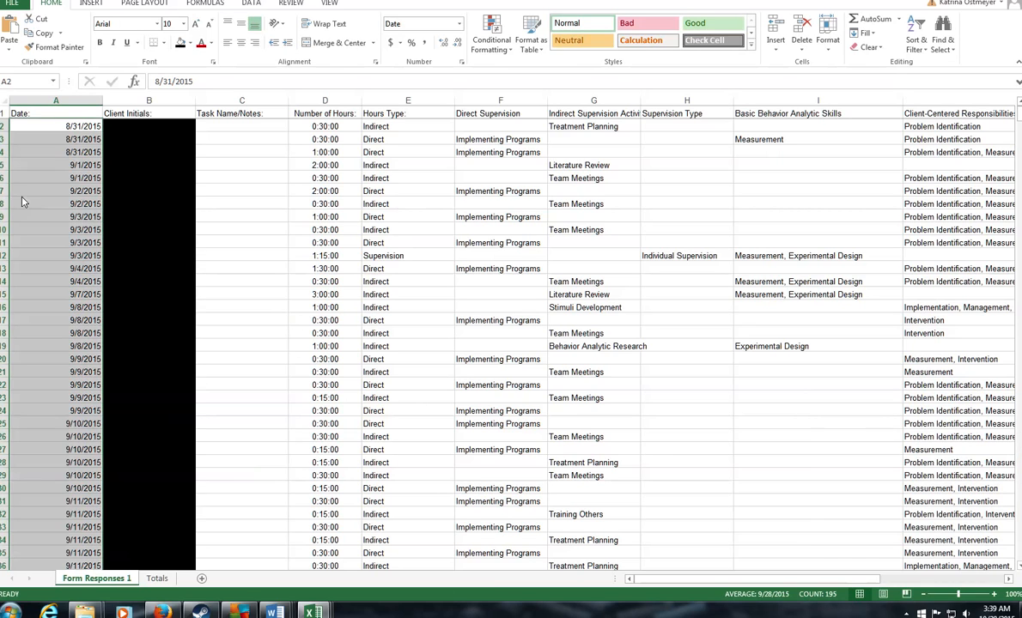
Step: Insert a blank row between the 9/4/2015 and 9/7/2015 entries
click(61, 216)
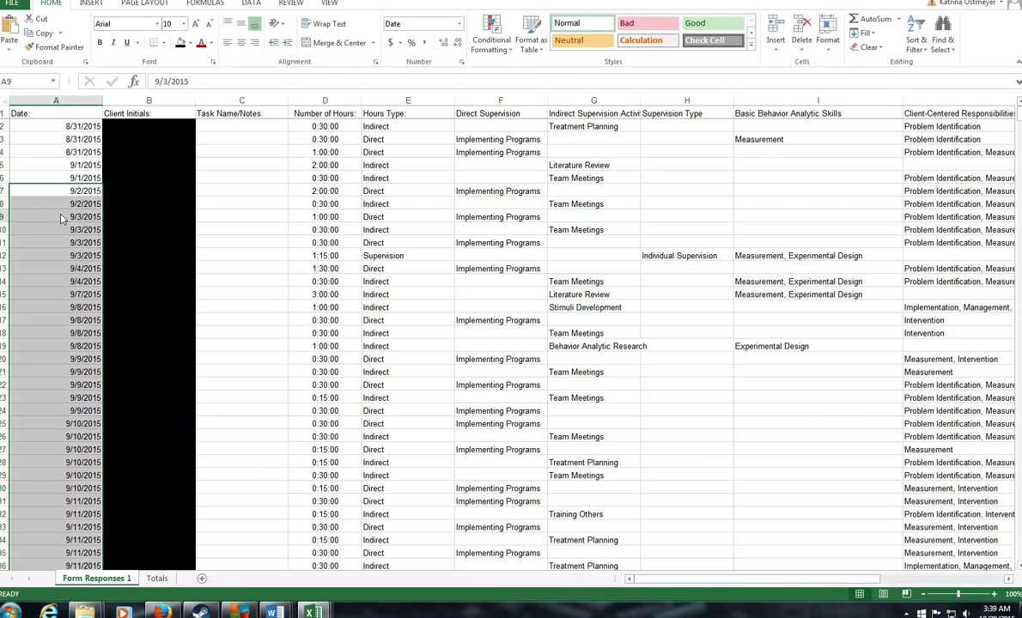
click(4, 282)
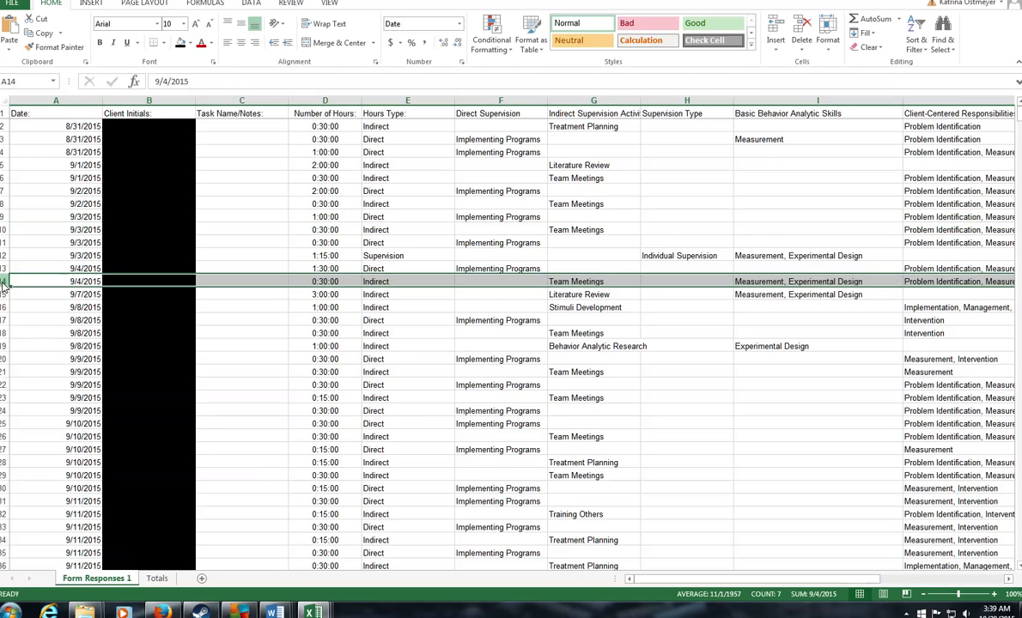
right_click(4, 294)
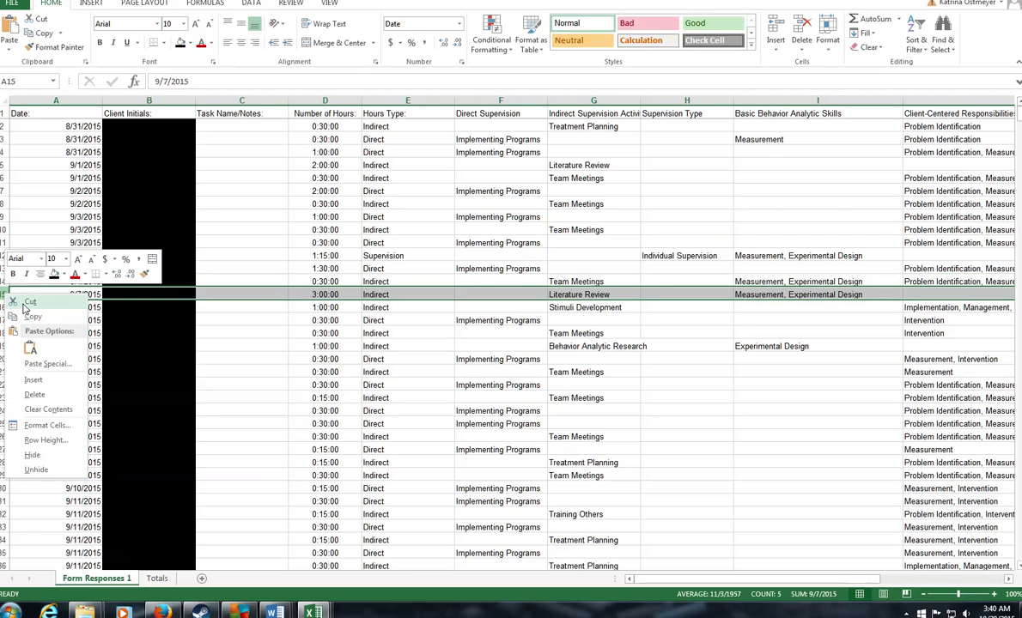
click(34, 380)
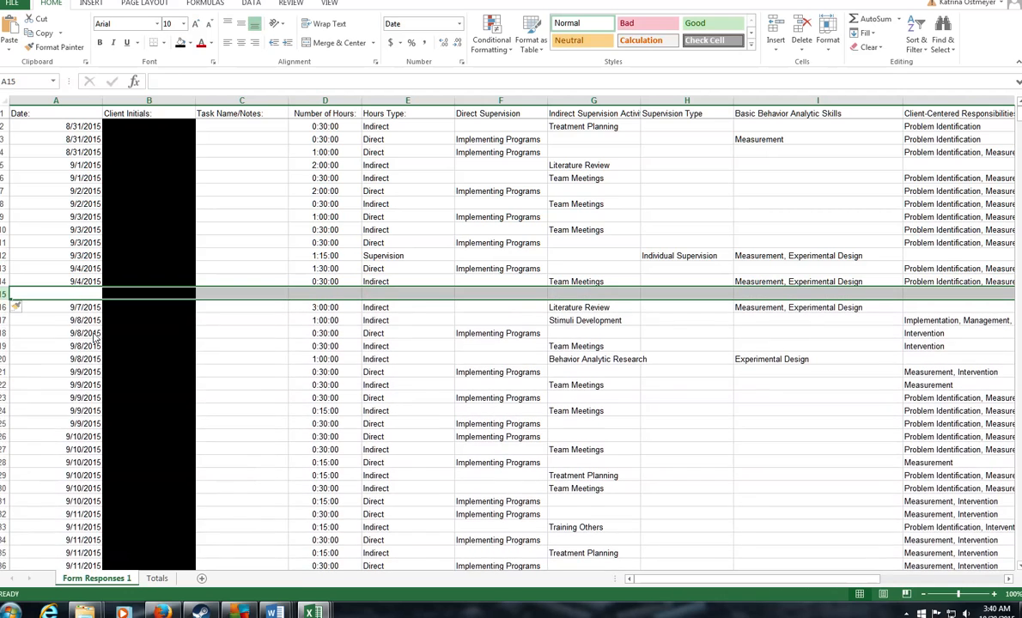
Step: Shade the first week's dates, 8/31/2015 to 9/4/2015, light green
click(53, 284)
drag(51, 283, 34, 116)
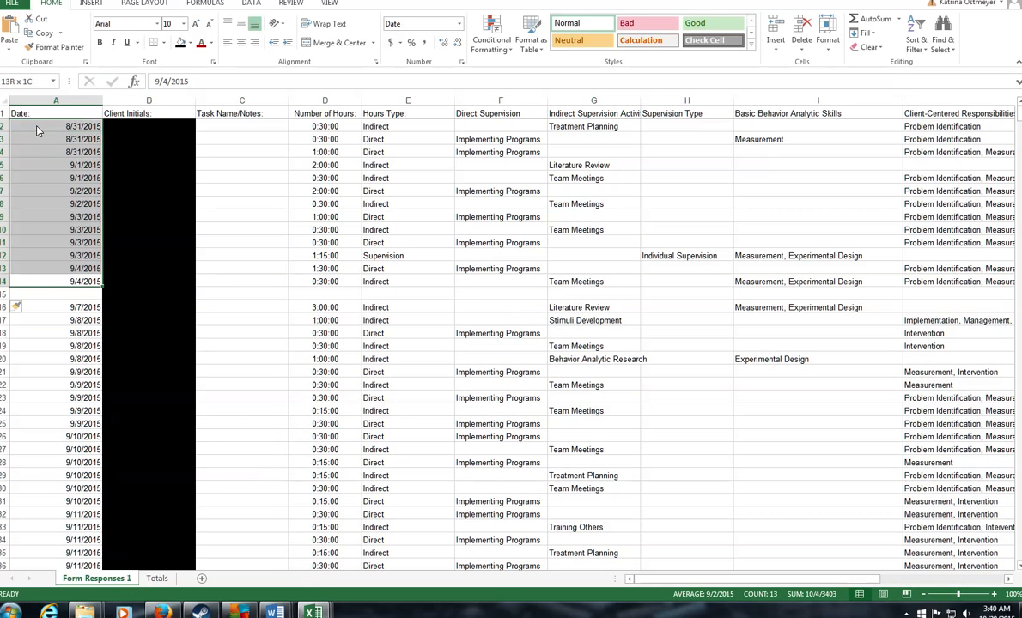
click(191, 44)
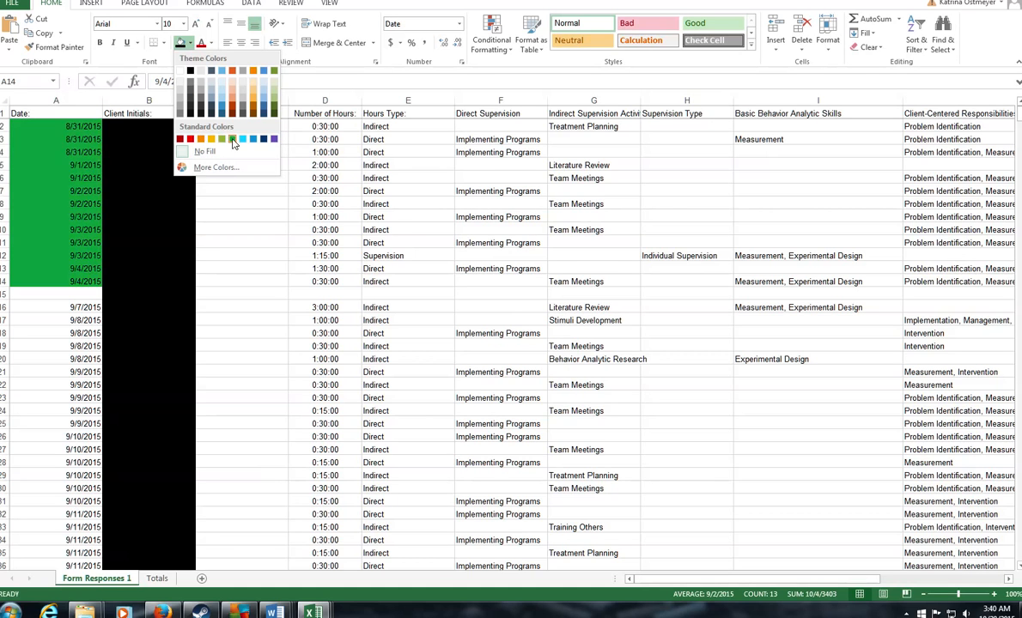
click(254, 87)
click(94, 217)
Step: Check the September 2015 calendar and insert a blank row before the 9/13/2015 entry
scroll(182, 302, down, 2)
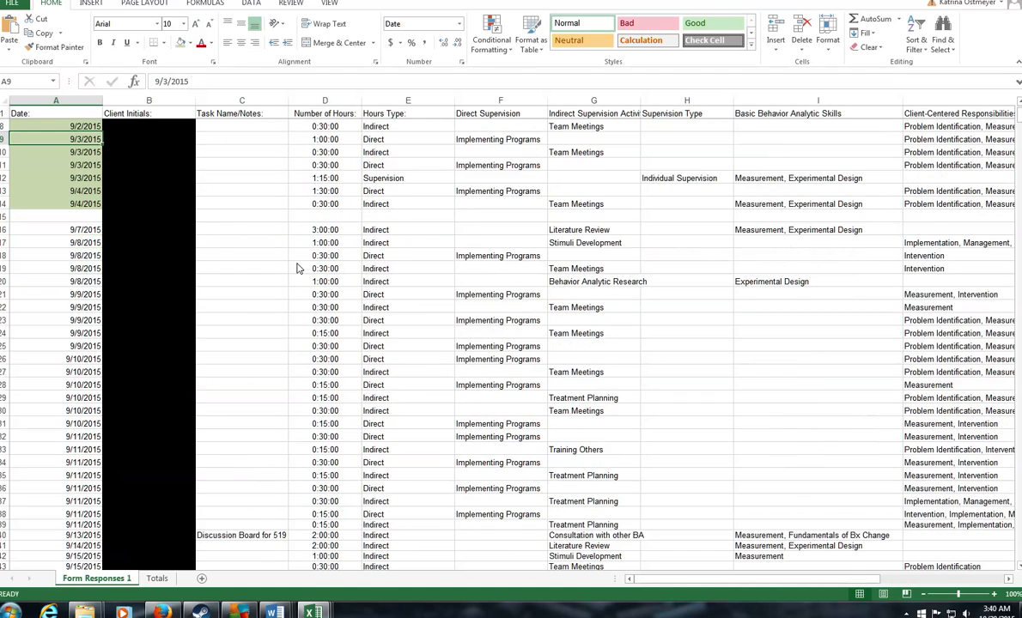
click(995, 610)
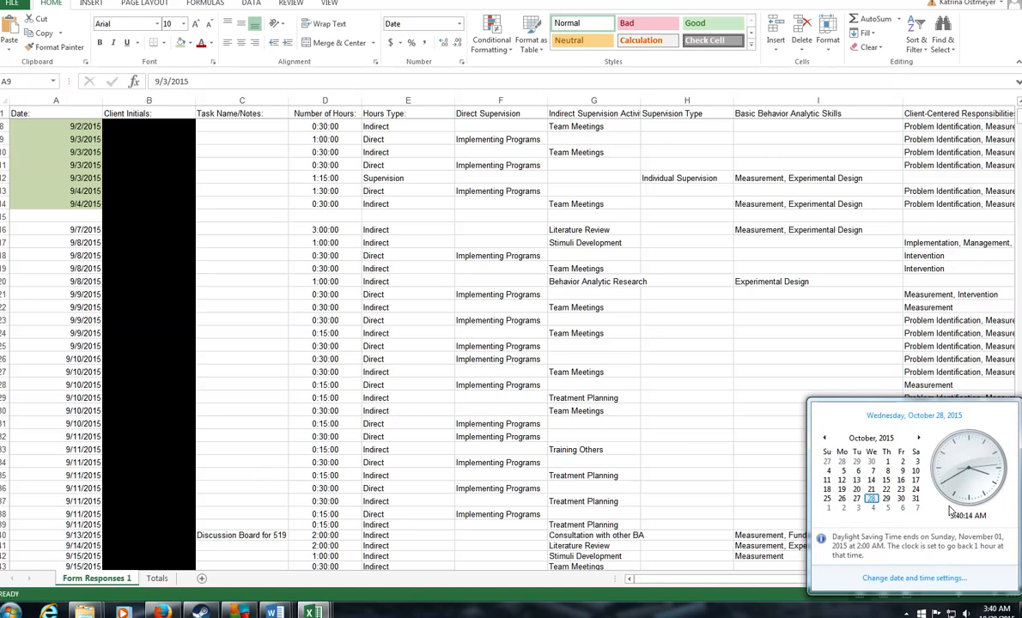
click(822, 439)
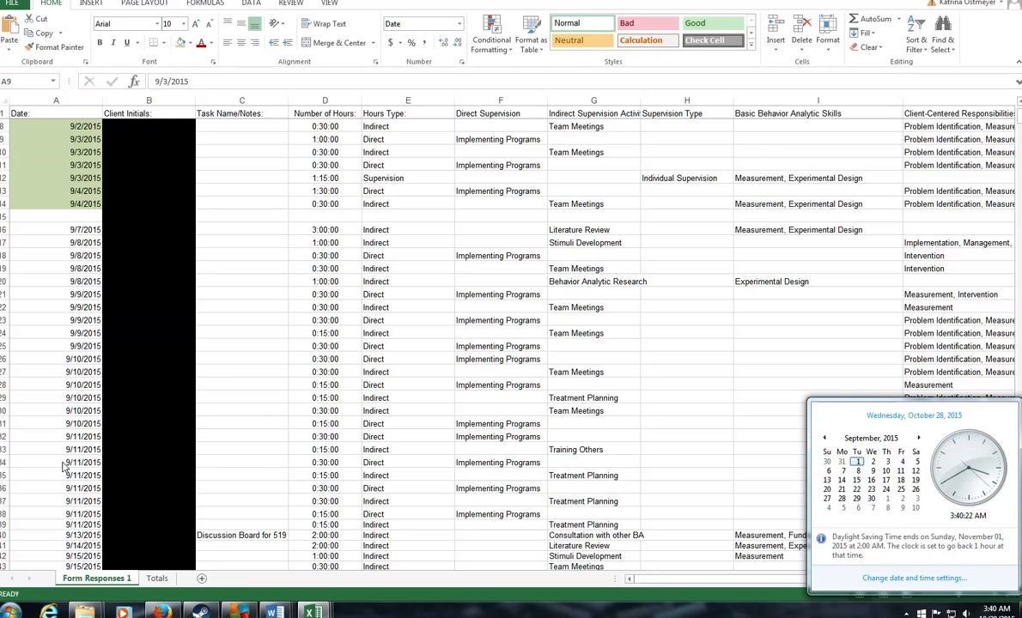
click(65, 526)
scroll(65, 527, down, 1)
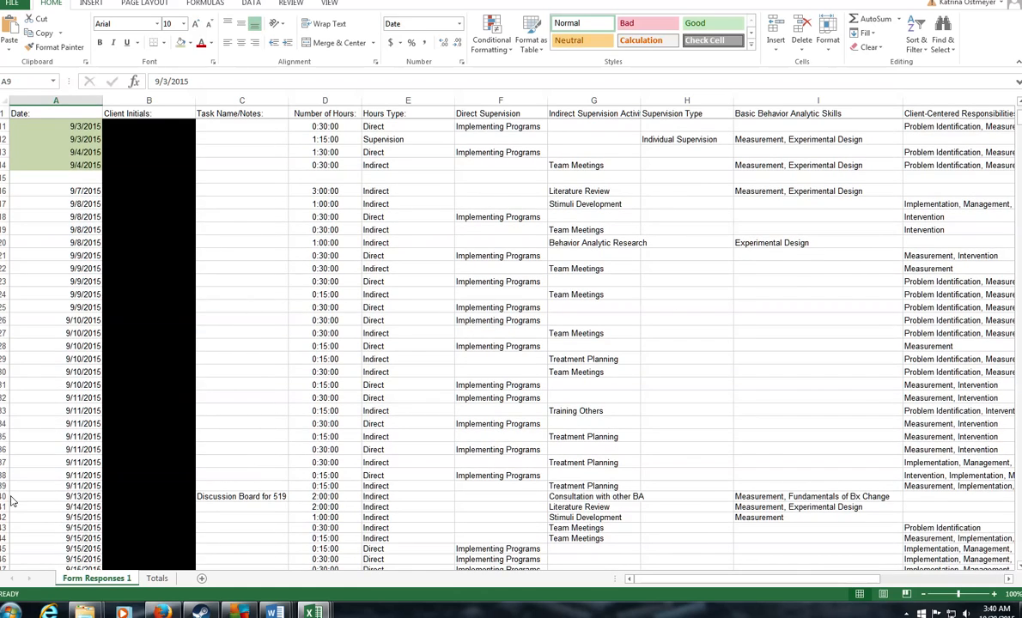
right_click(5, 497)
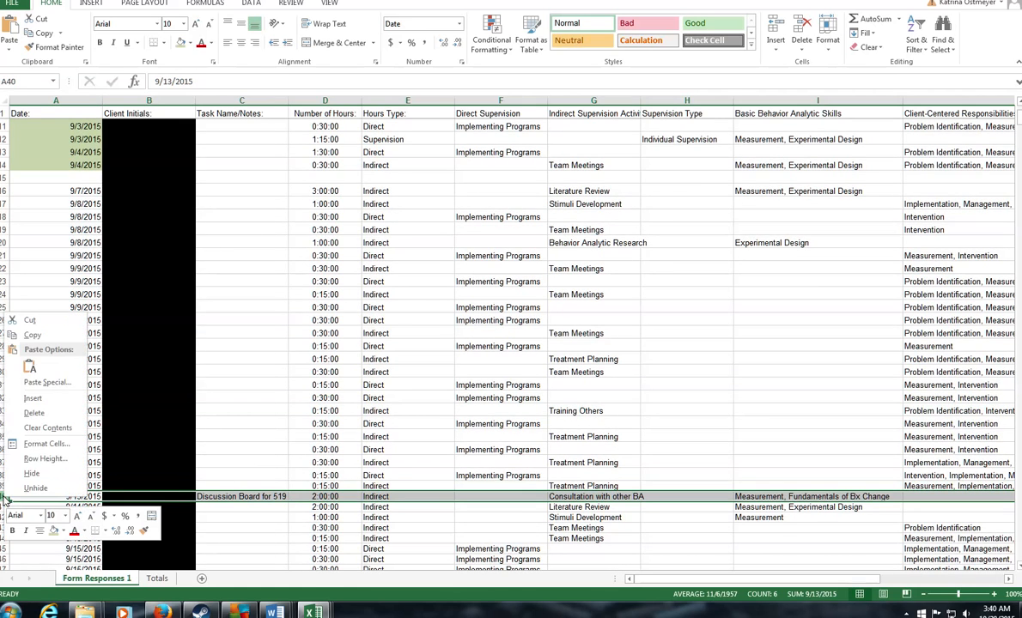
click(73, 401)
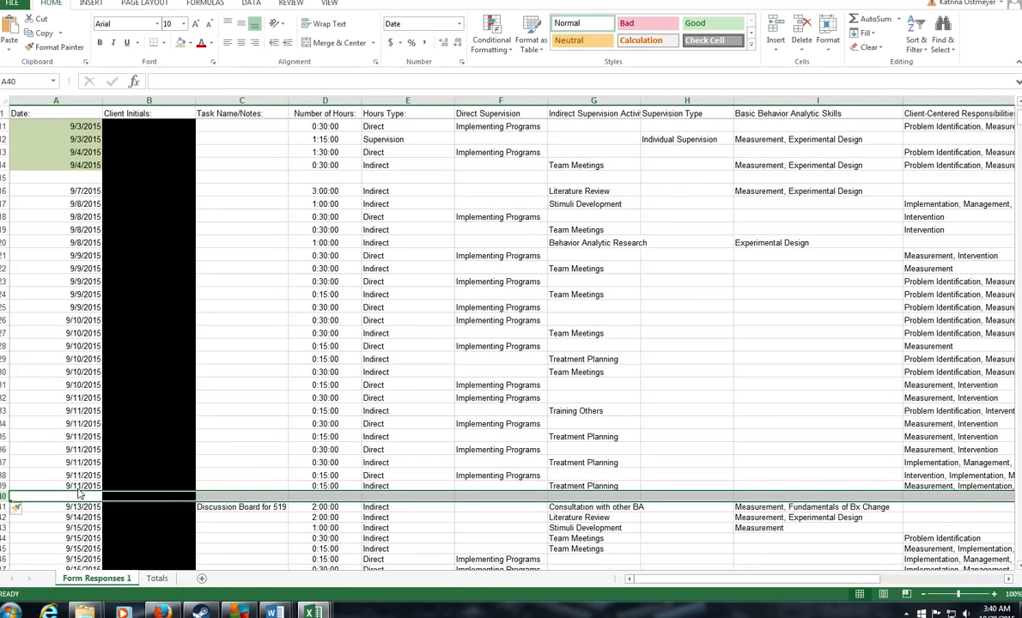
Step: Fill the second week's dates, 9/7/2015 to 9/11/2015, light orange
drag(80, 485, 83, 194)
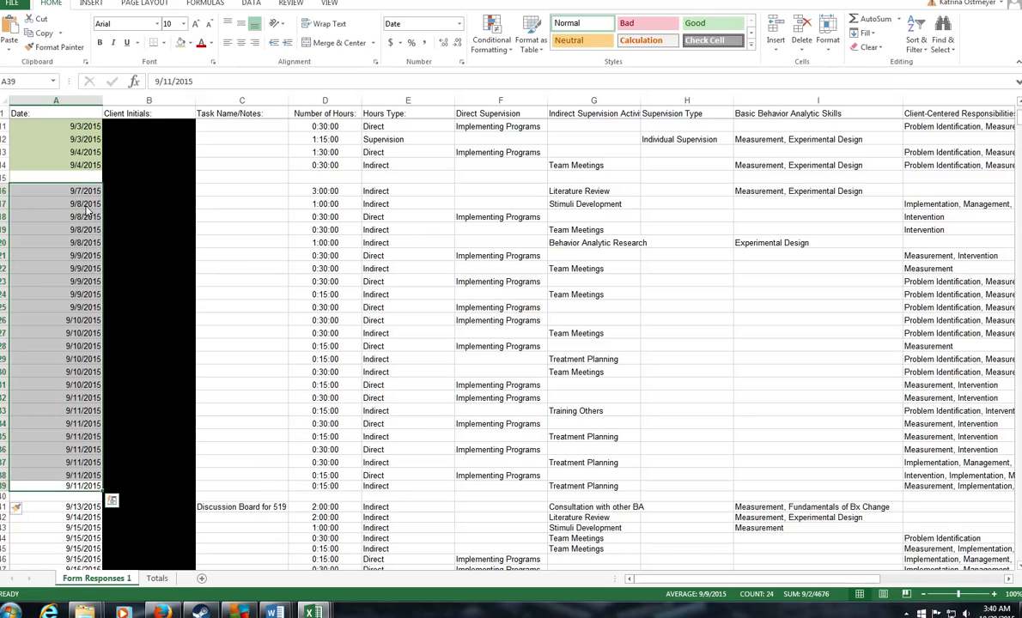
click(191, 43)
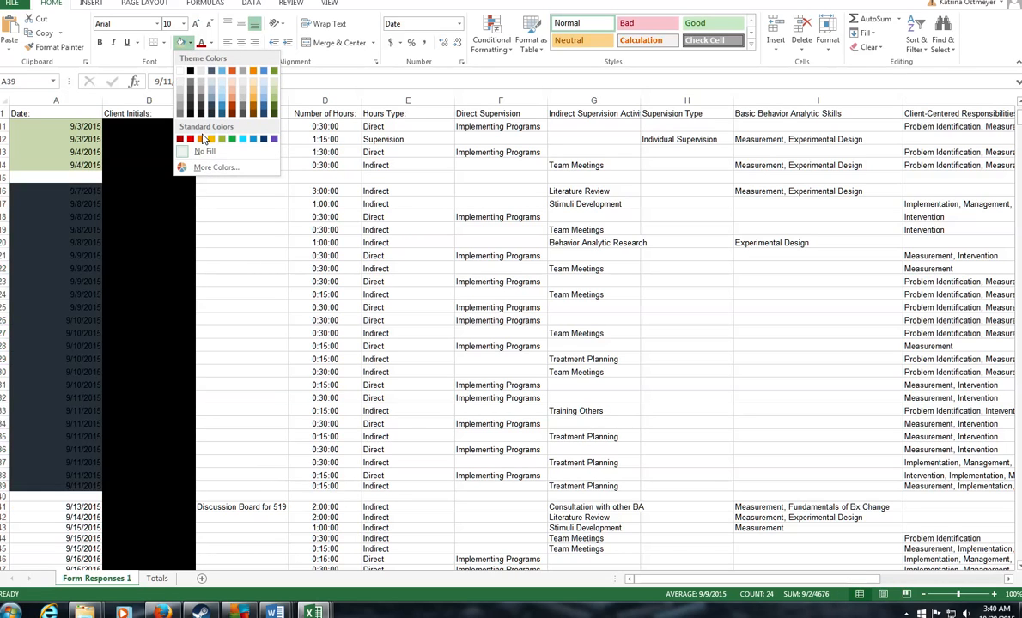
click(232, 93)
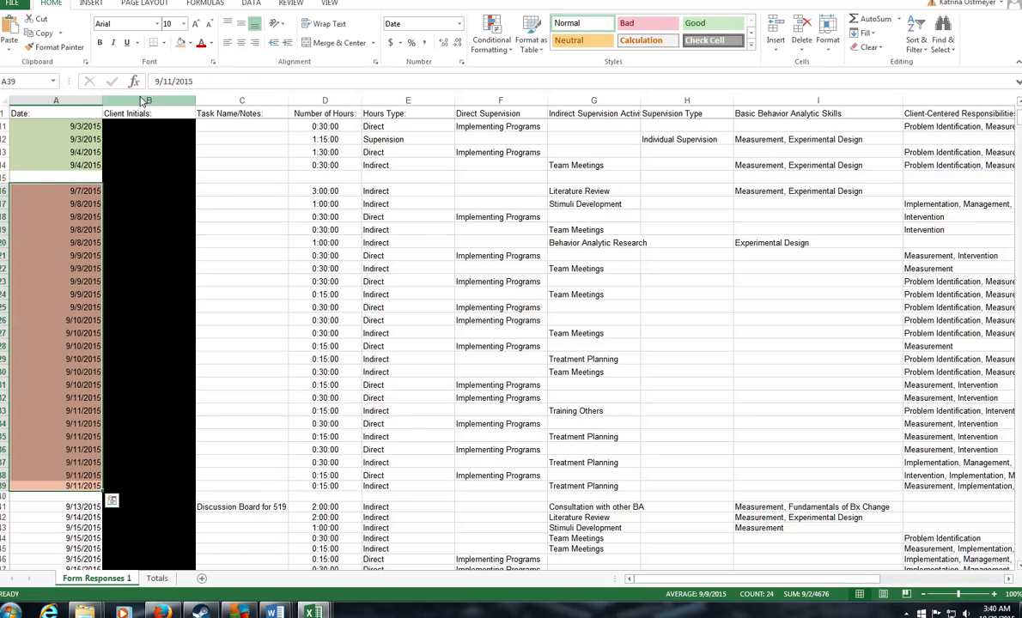
click(148, 101)
right_click(149, 101)
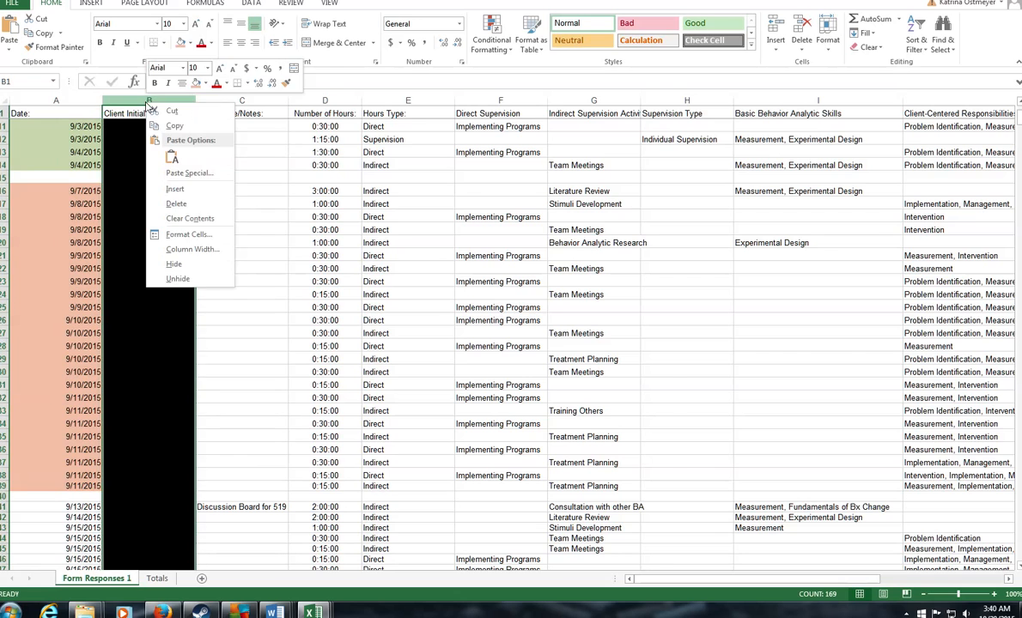
Step: Delete the Client Initials column and fill the second week's rows 16–39 salmon
click(182, 204)
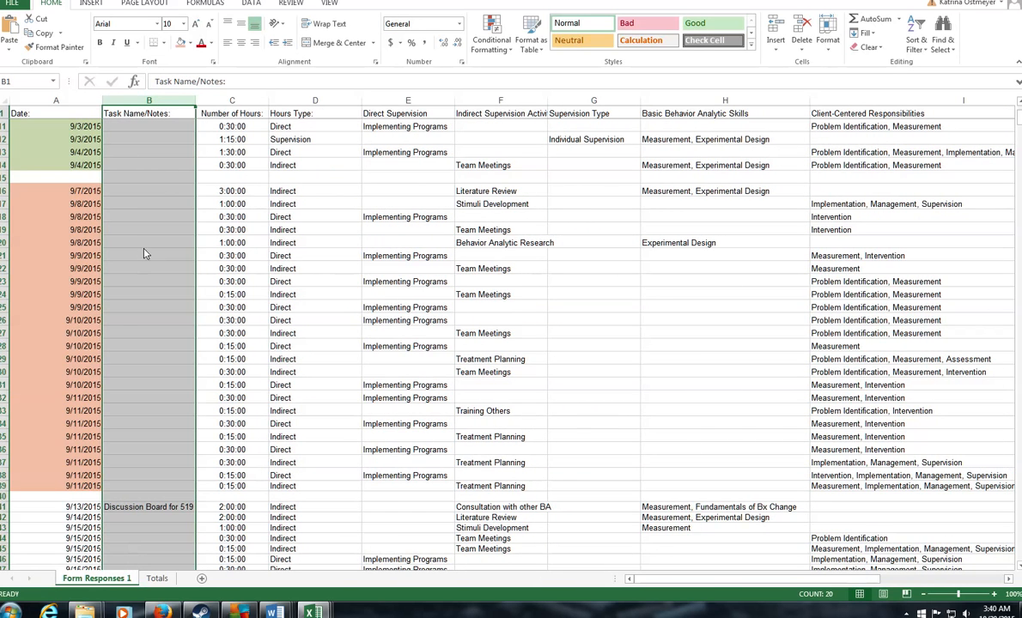
drag(5, 191, 10, 488)
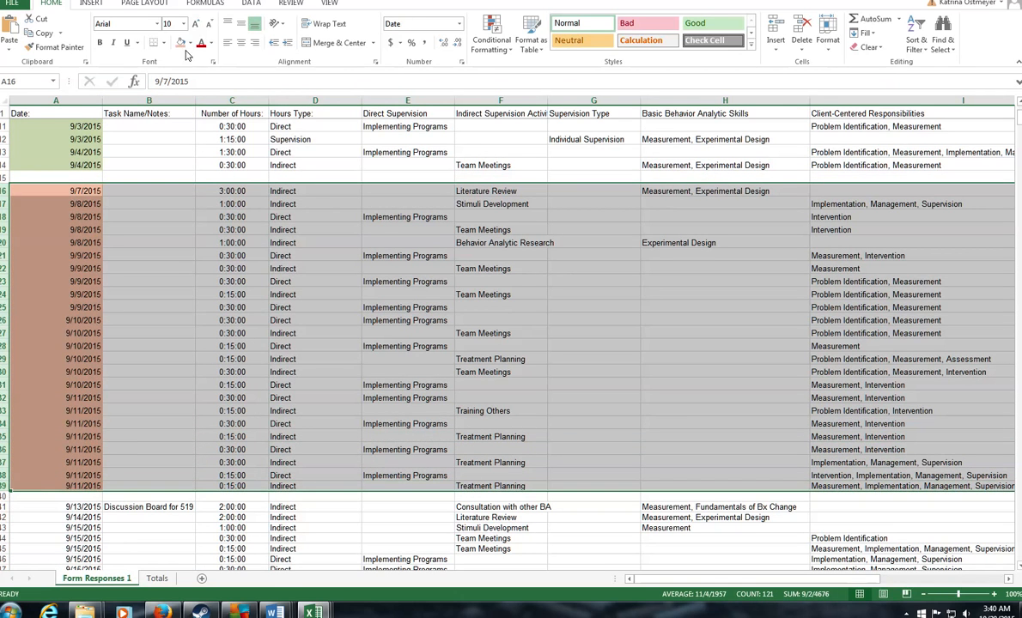
click(180, 42)
Step: Fill the first week's rows 2–14 light green across every column
scroll(203, 273, up, 3)
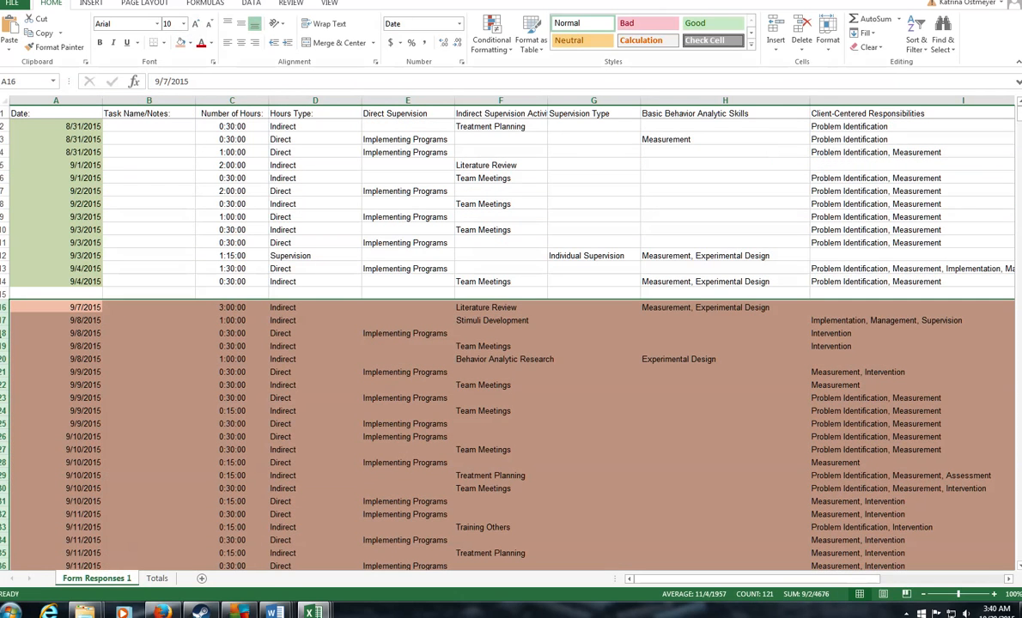
click(4, 282)
drag(4, 282, 19, 134)
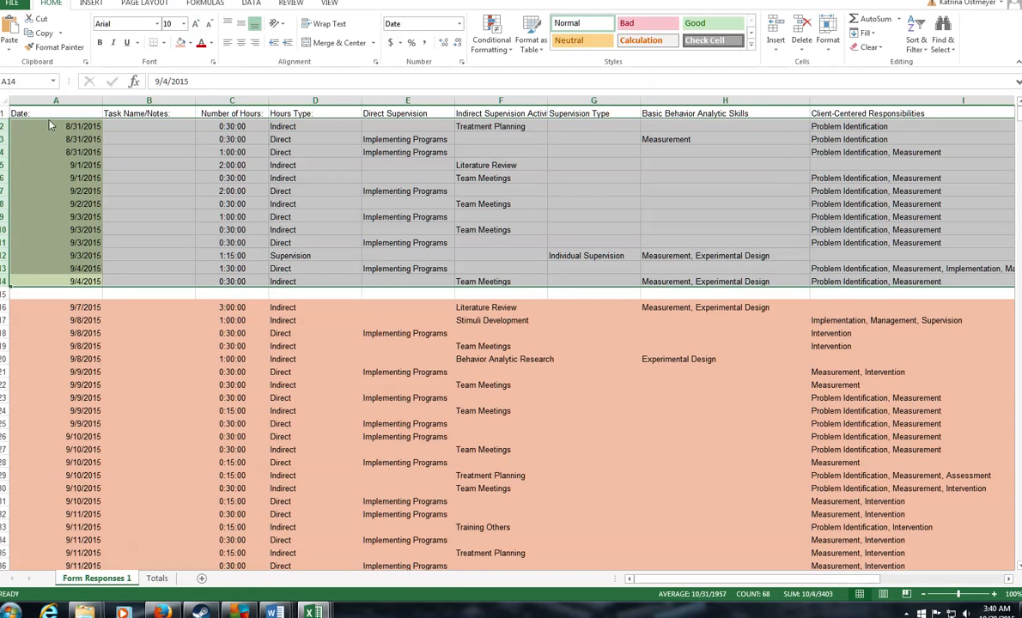
click(190, 43)
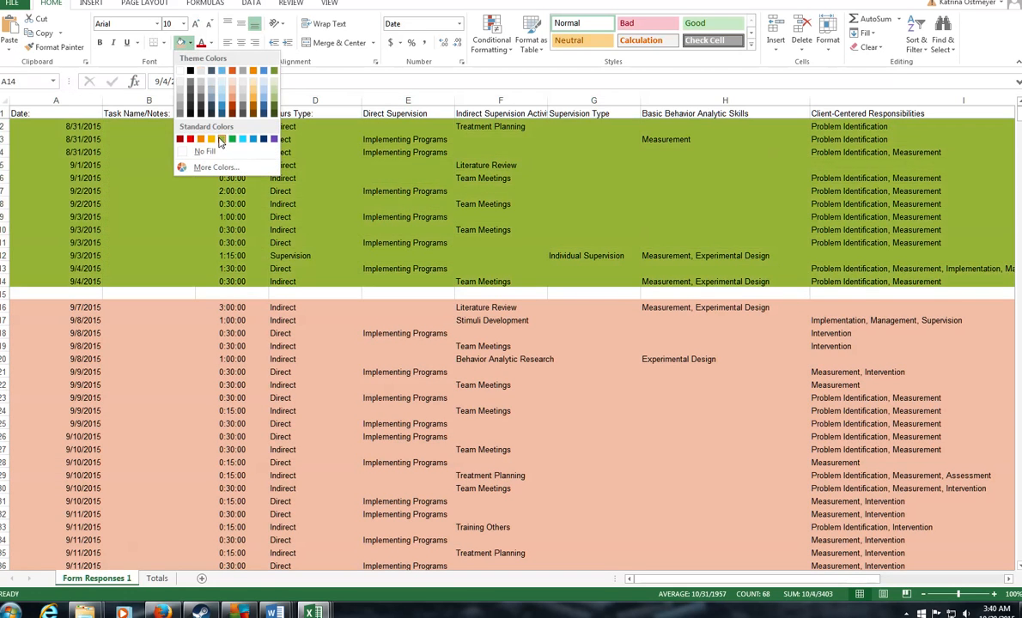
click(274, 88)
click(337, 229)
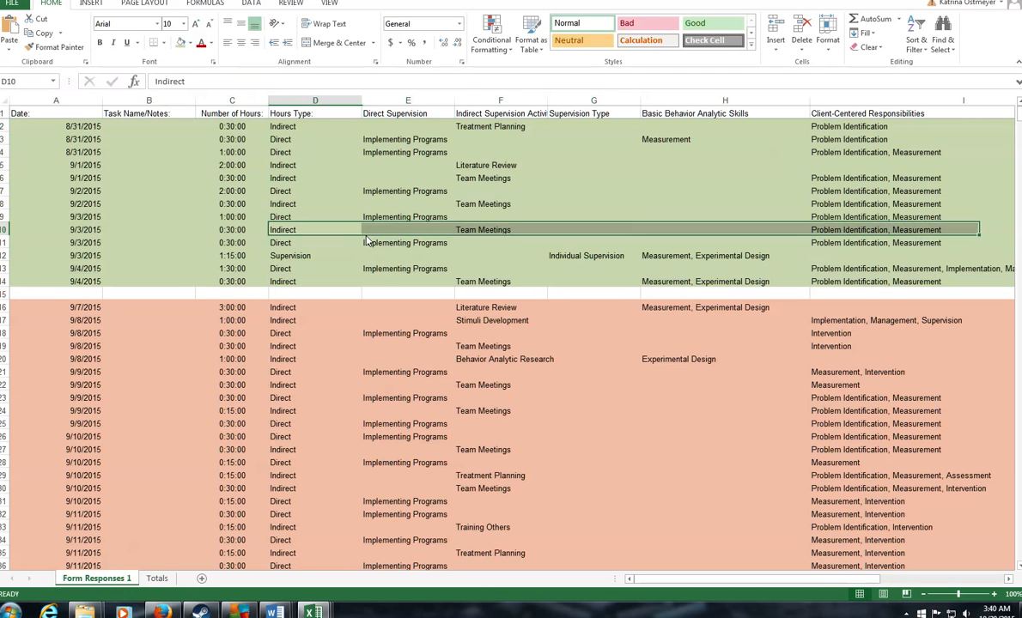
click(239, 295)
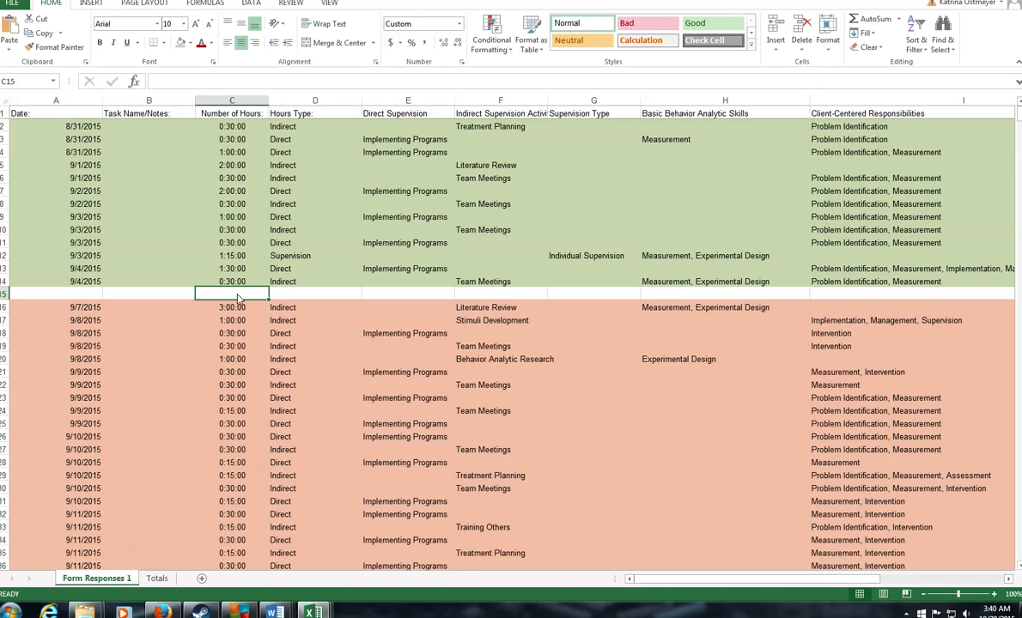
Step: Enter =SUM(C2:C14) in C15 to total the first week as 12:15:00
text(=)
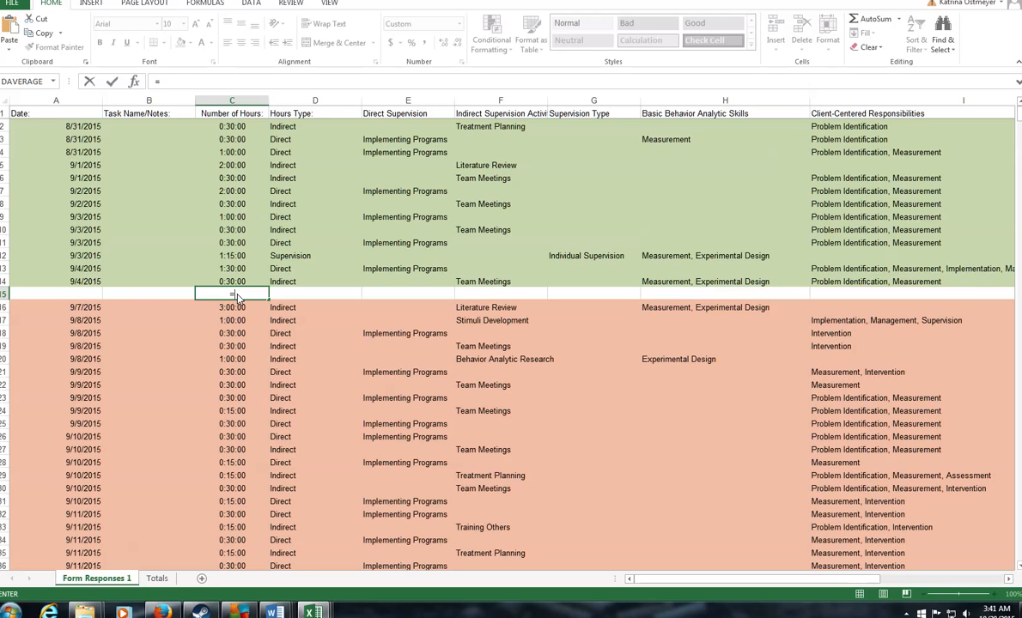
text(sum()
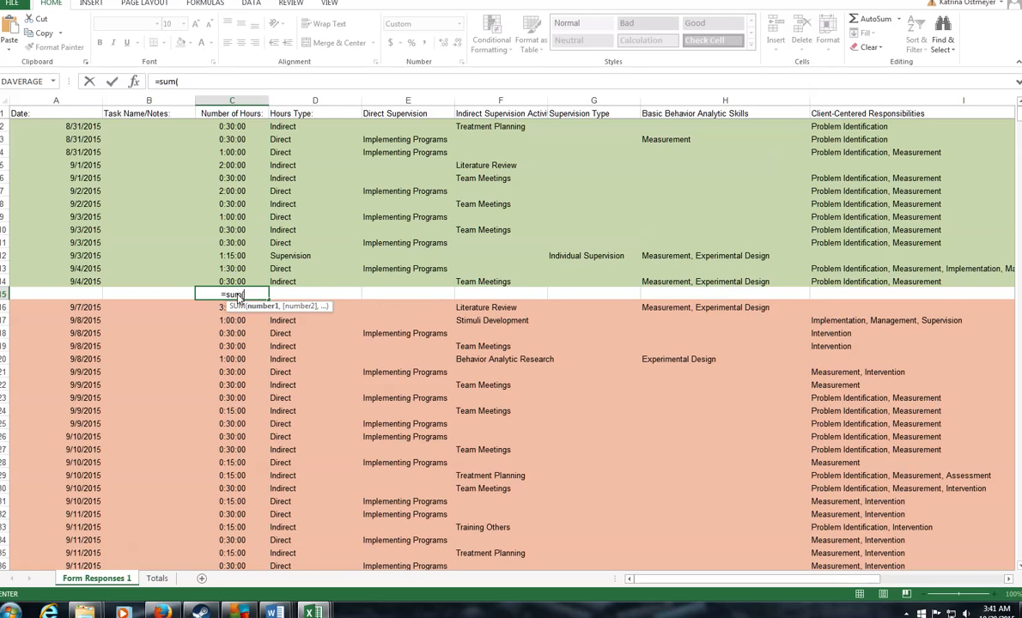
drag(218, 126, 237, 284)
key(Return)
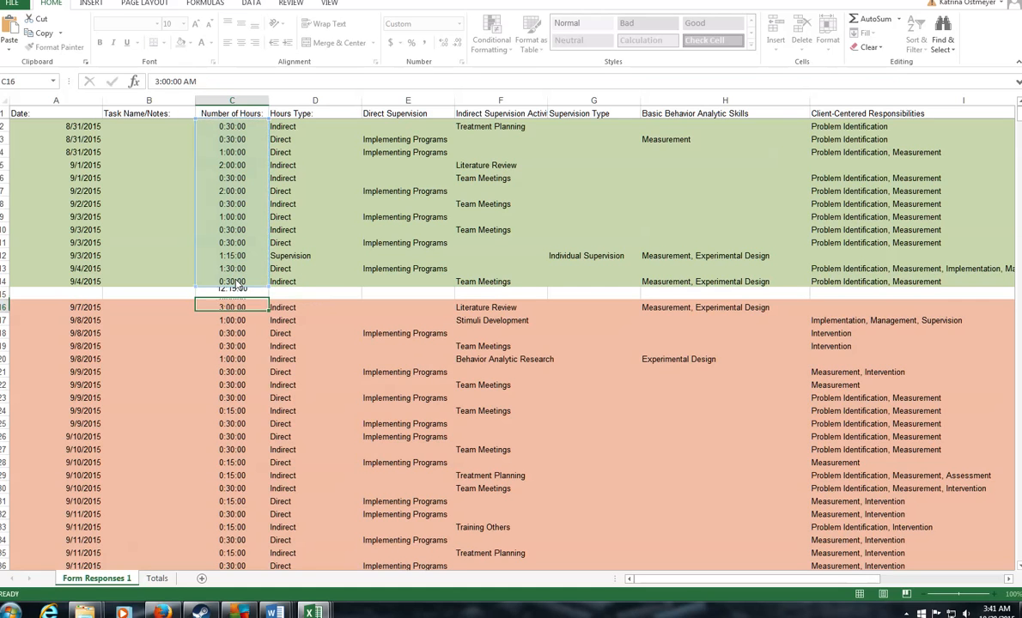
key(Up)
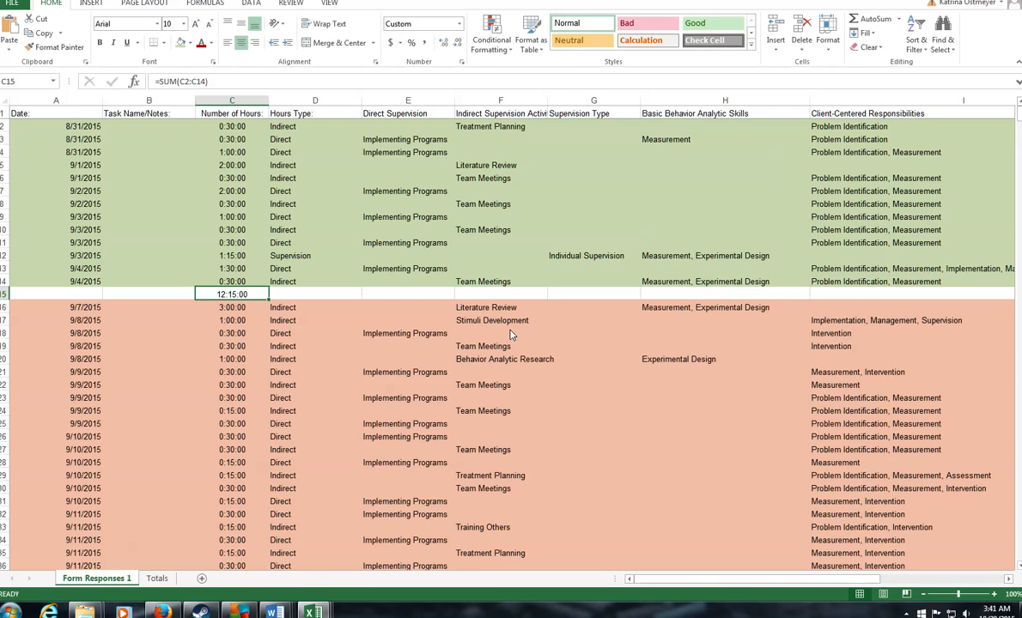
Step: Enter =SUM(C16:C39) in C40 to total the second week as 13:30:00
scroll(511, 335, down, 4)
click(225, 458)
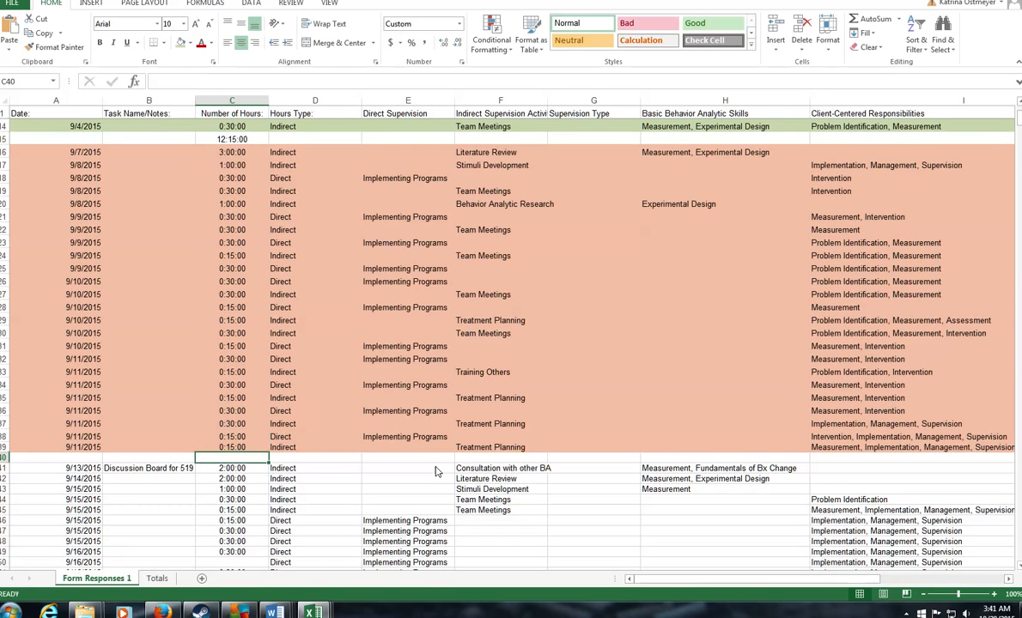
text(=sum()
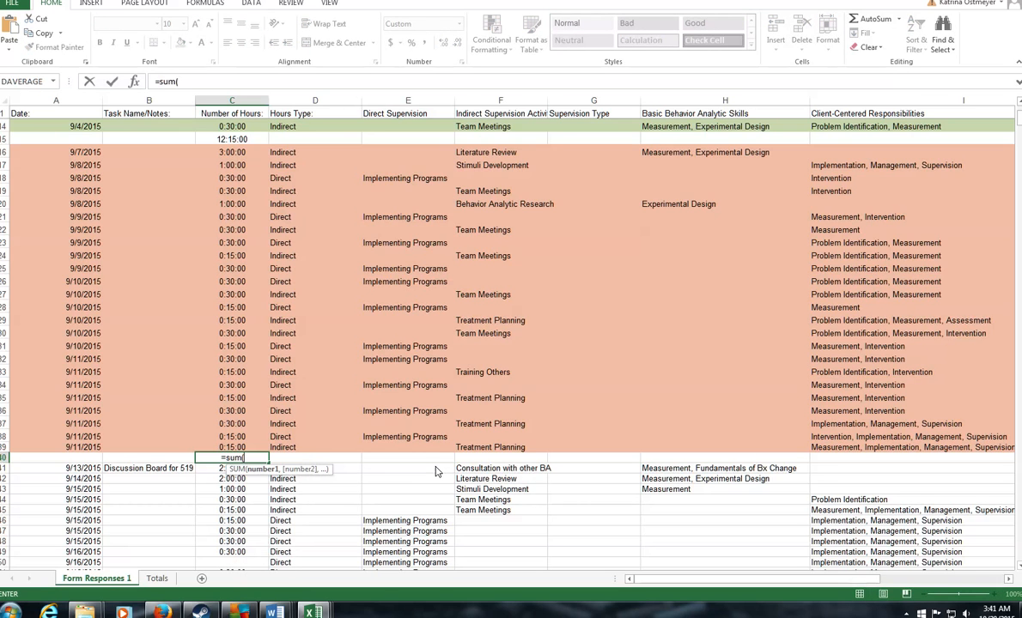
drag(224, 153, 251, 453)
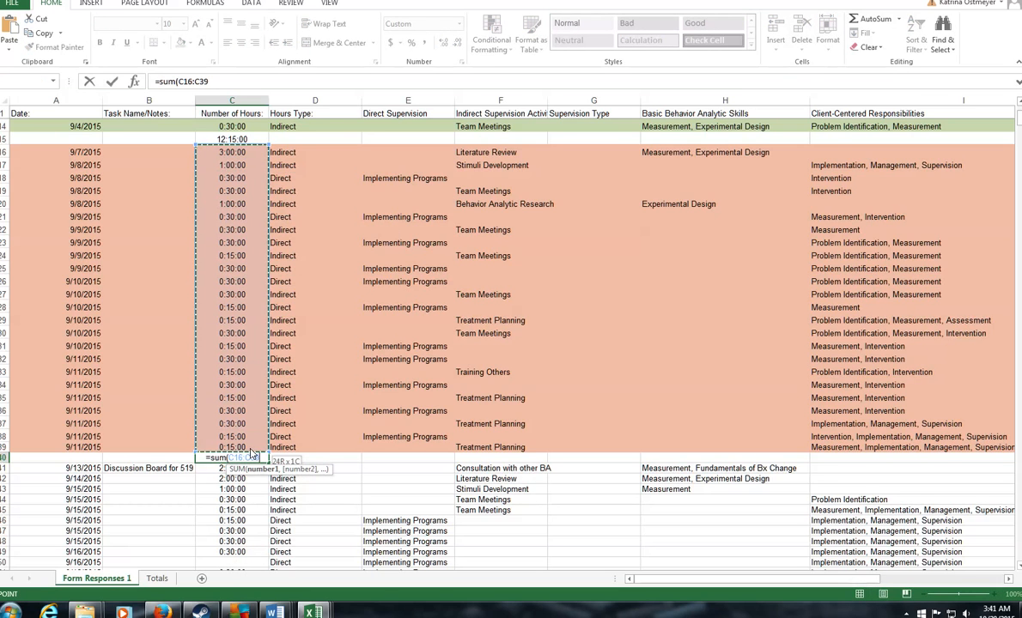
text())
key(Return)
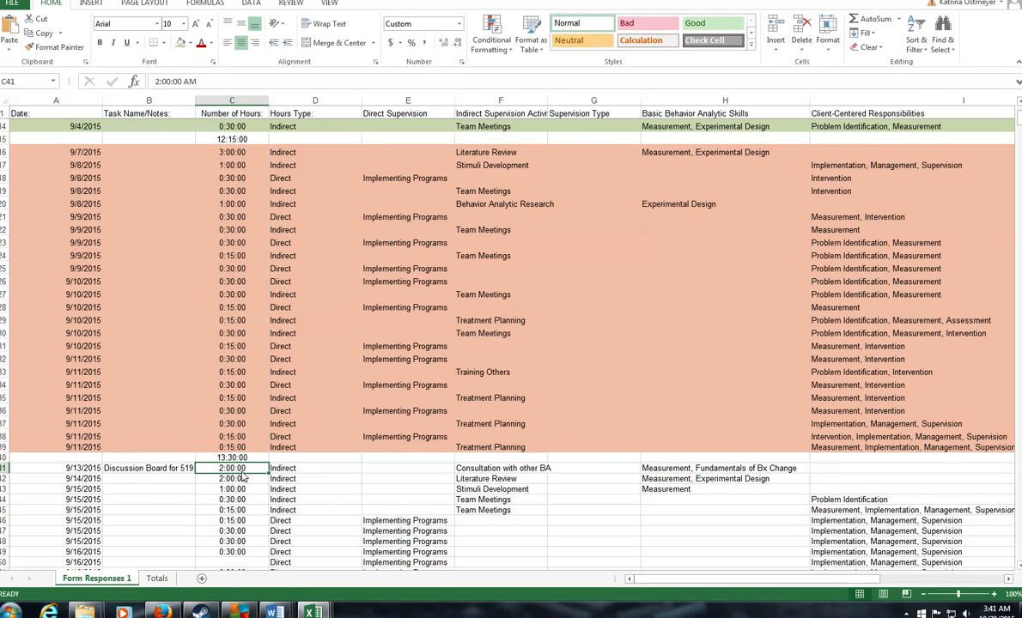
click(232, 459)
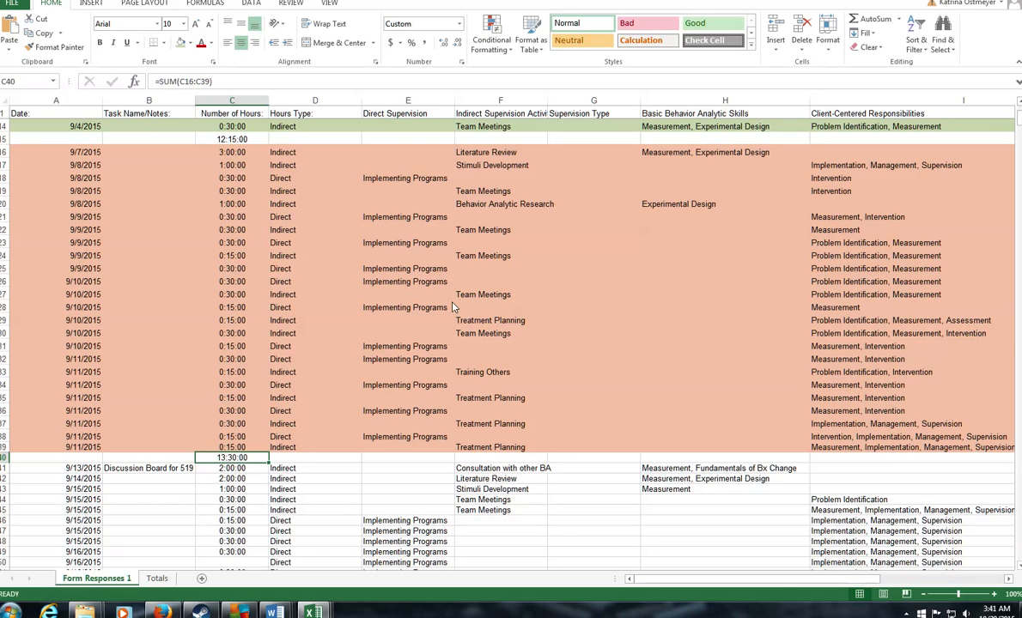
scroll(639, 408, up, 4)
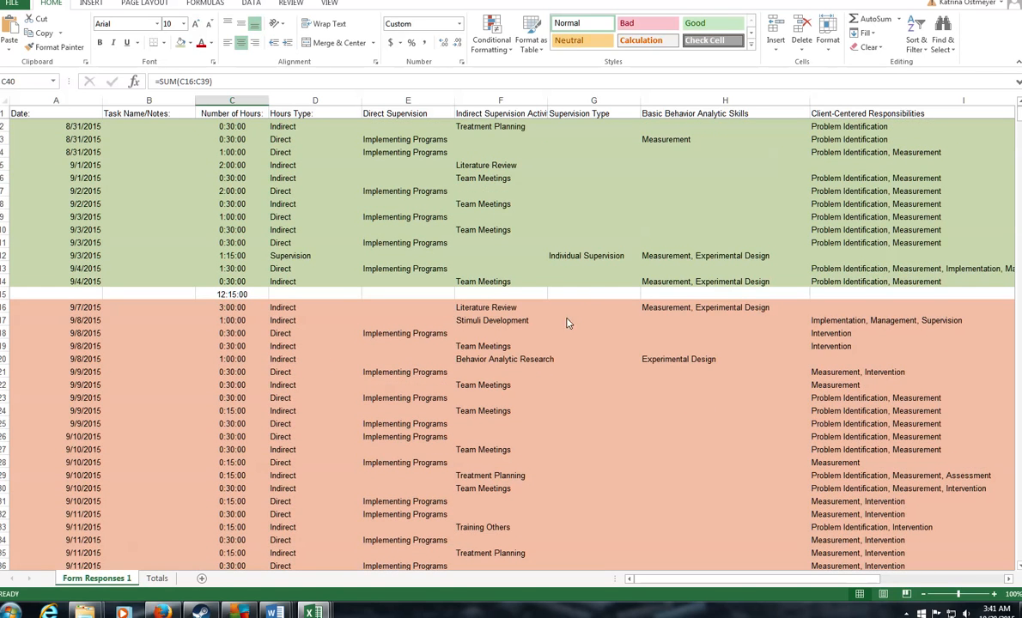
scroll(524, 335, down, 5)
scroll(515, 343, up, 5)
scroll(171, 285, down, 3)
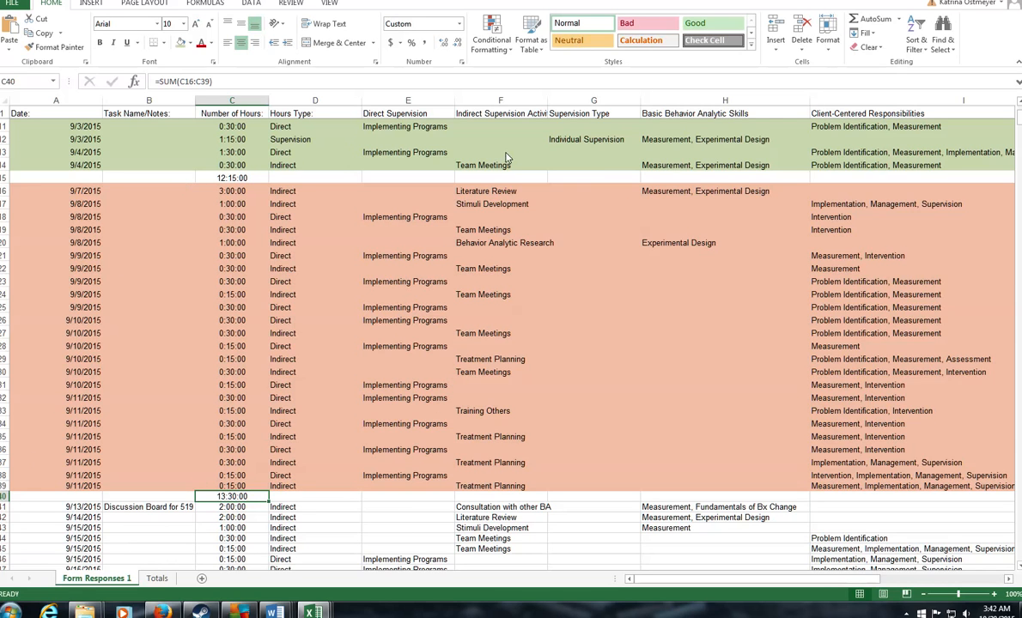
Step: Add a new Sheet1 and label rows Week 1 and Week 2
click(201, 580)
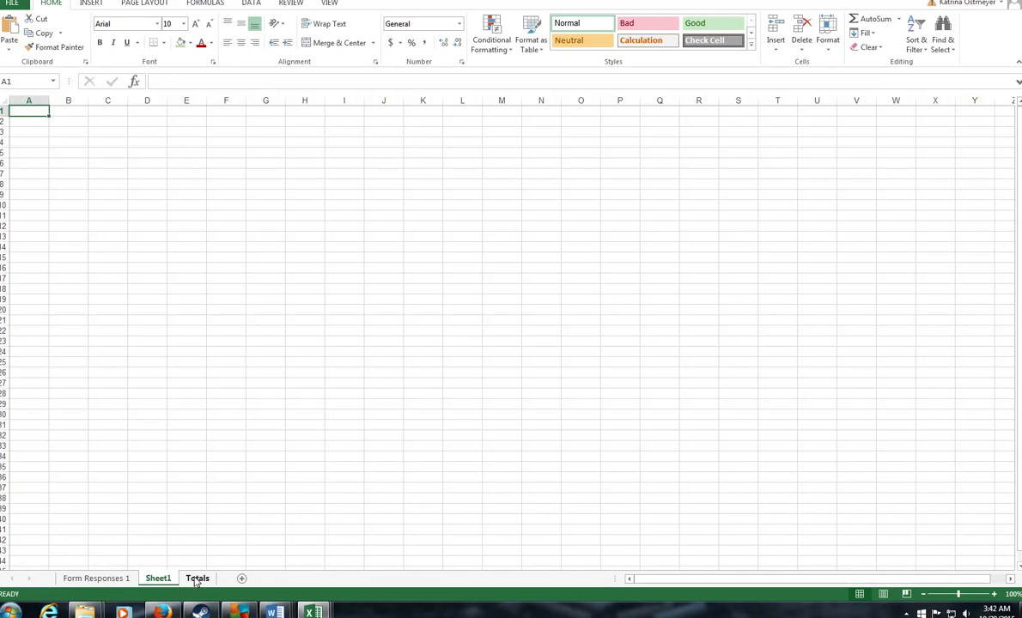
click(197, 580)
click(157, 579)
click(95, 579)
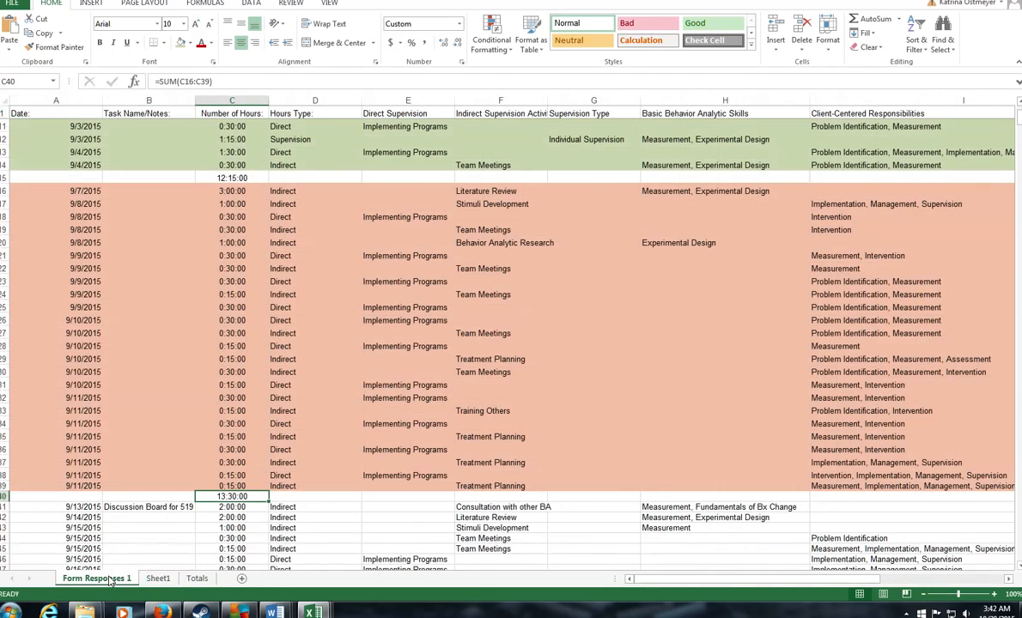
click(159, 578)
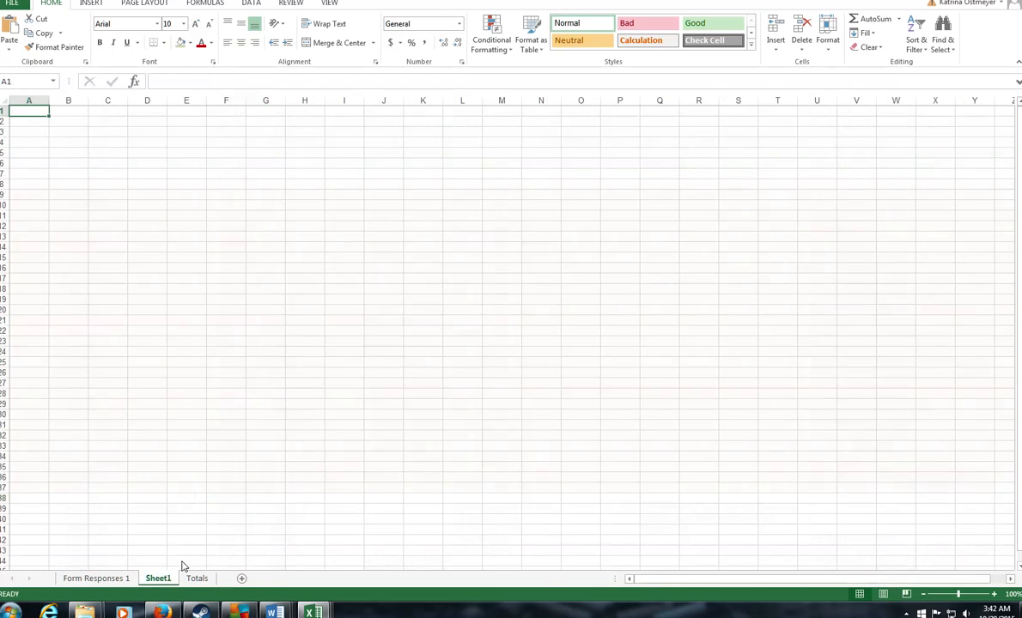
text(Week 1)
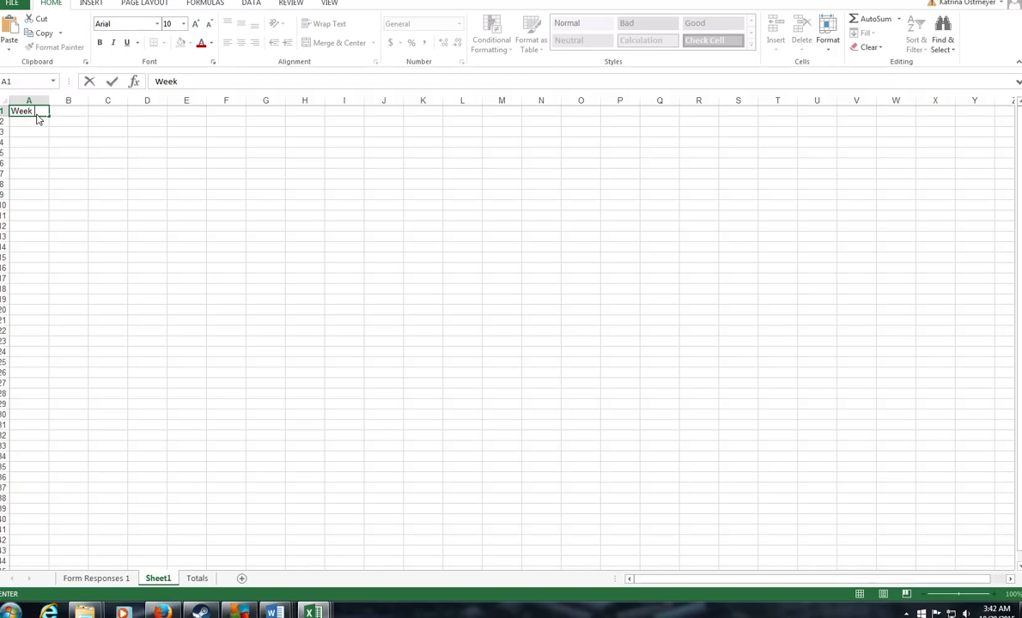
key(Return)
text(Week 2)
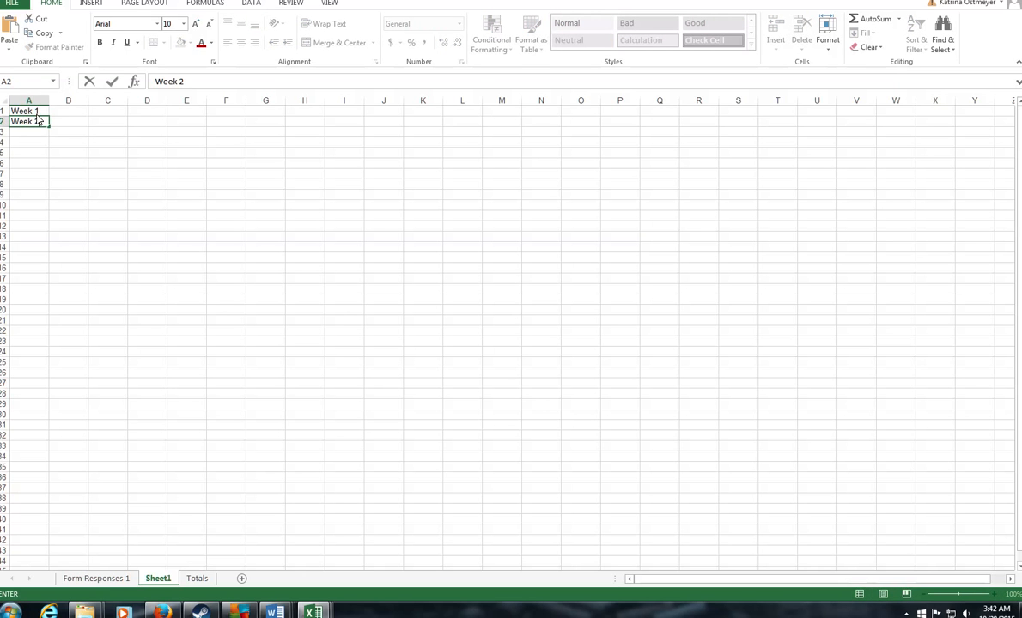
key(Tab)
Step: Record weekly totals of 12.25 hours for Week 1 and 13.5 for Week 2
click(123, 580)
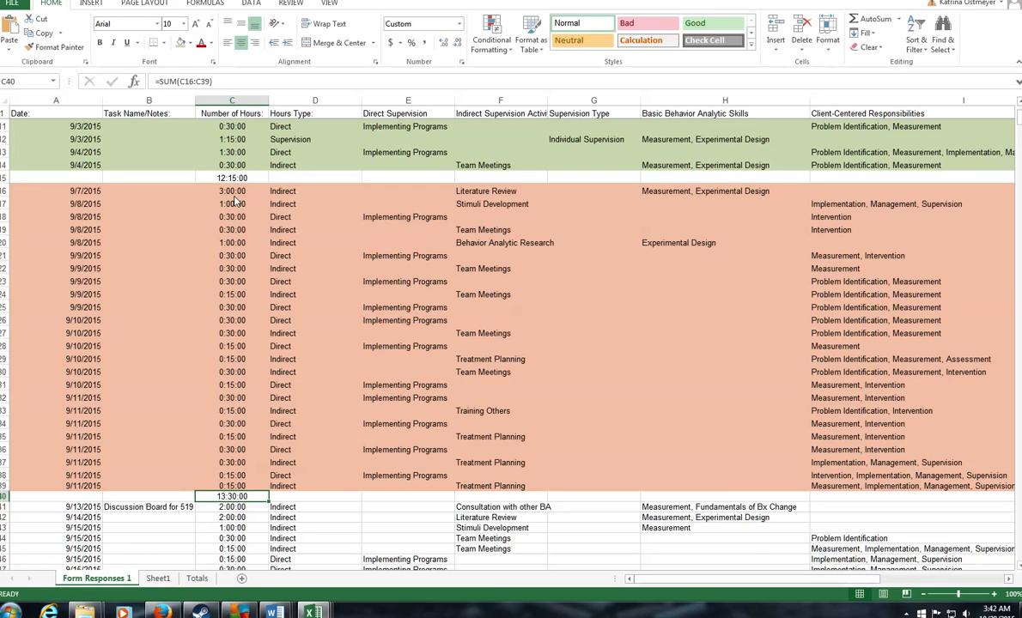
click(158, 579)
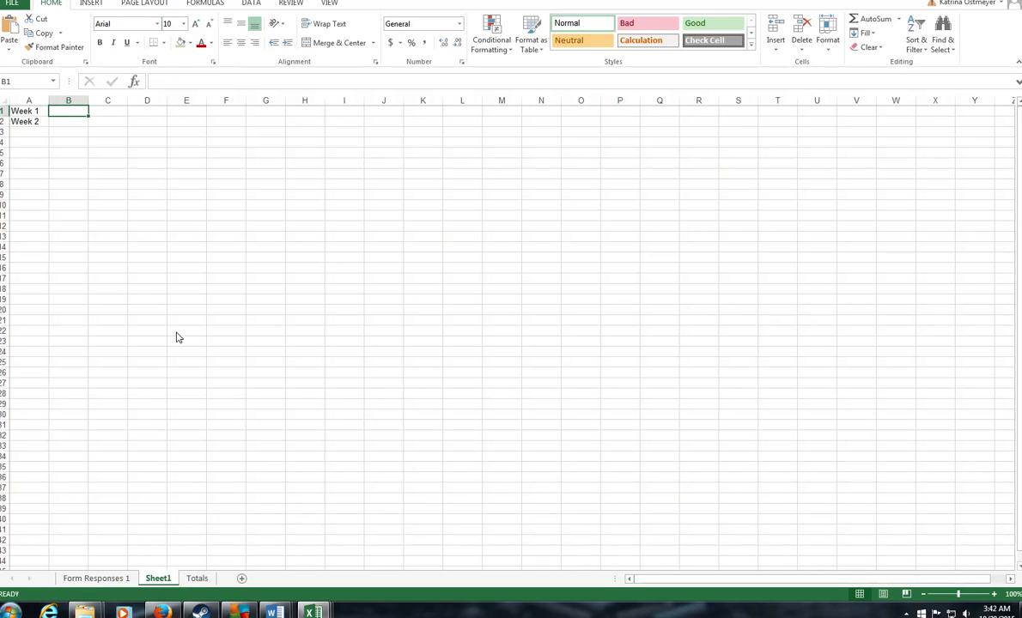
text(12.25)
key(Return)
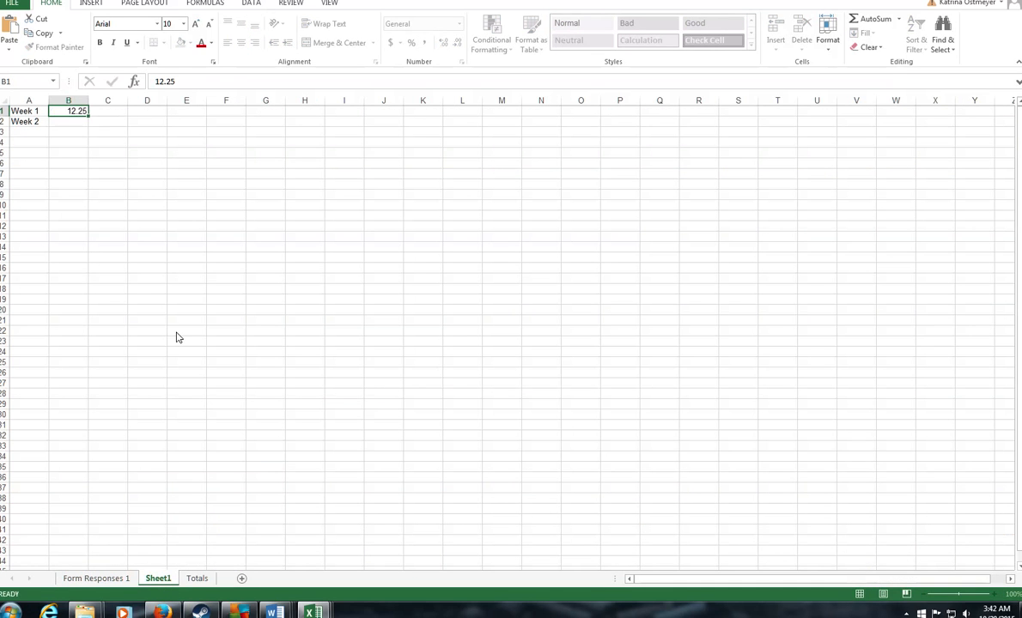
text(13.)
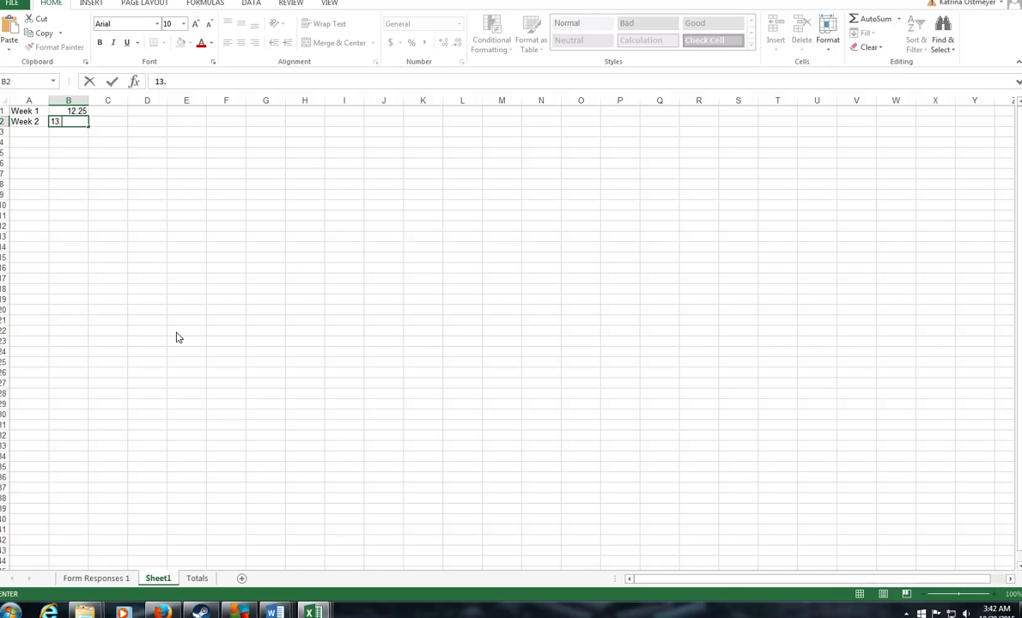
text(5)
click(109, 579)
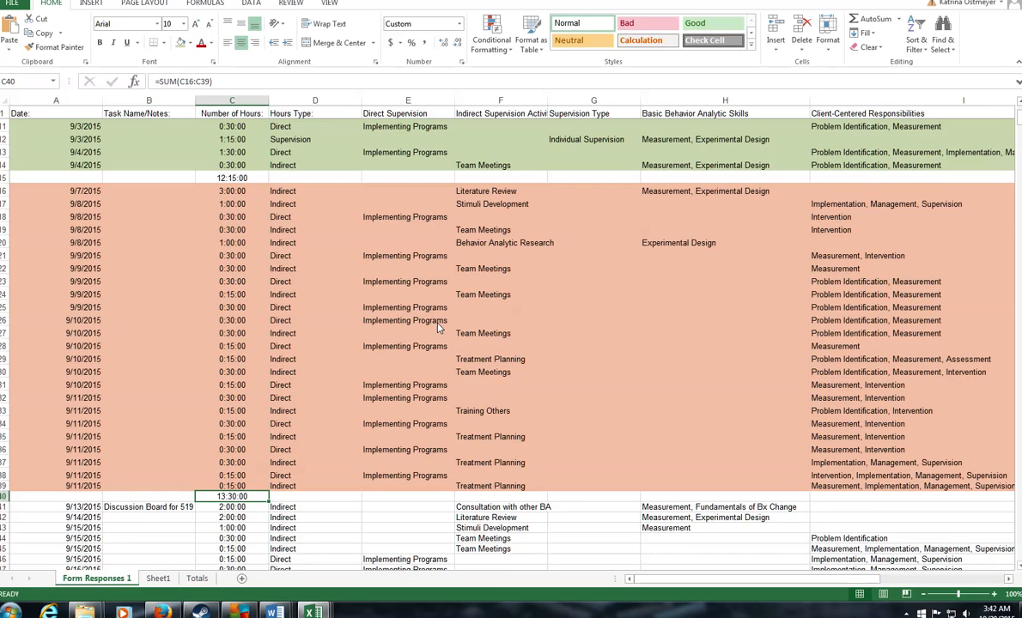
Step: Check the 9/3/2015 individual supervision session, then enter 1.25 beside Week 1's total
scroll(438, 327, up, 3)
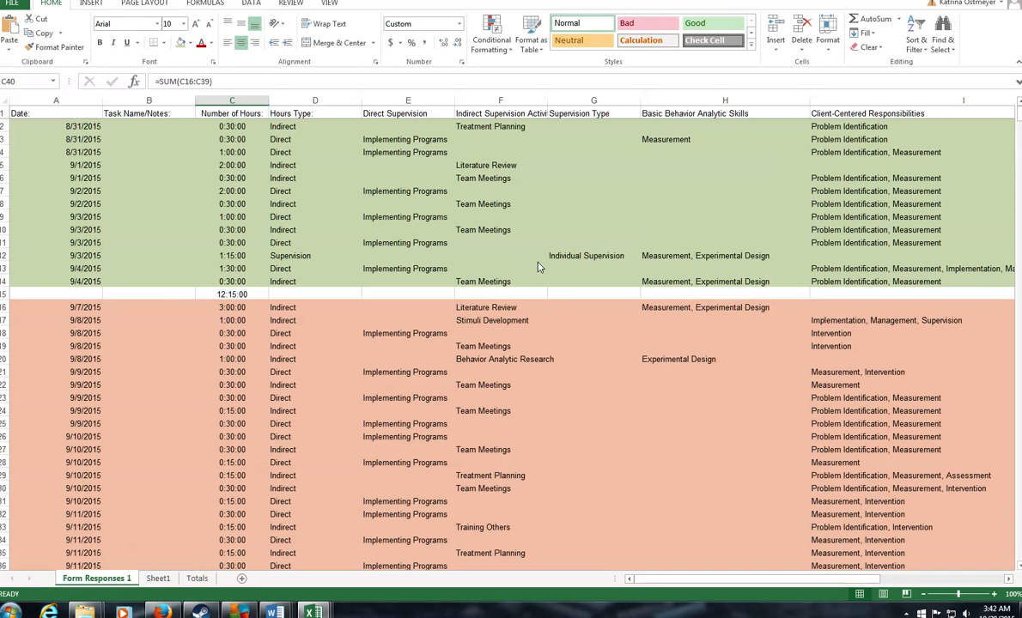
click(582, 259)
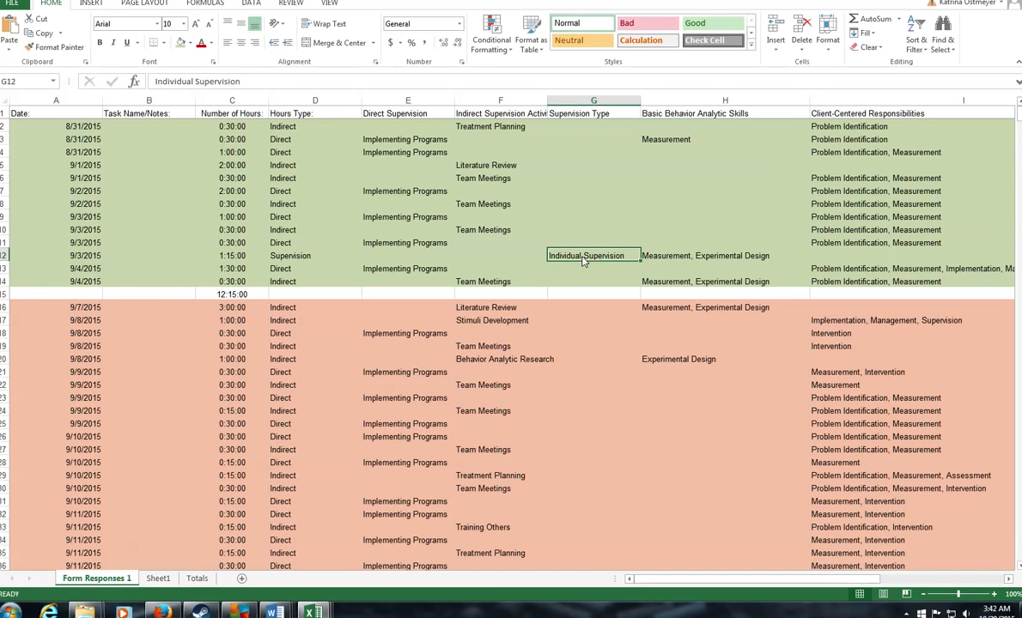
click(225, 259)
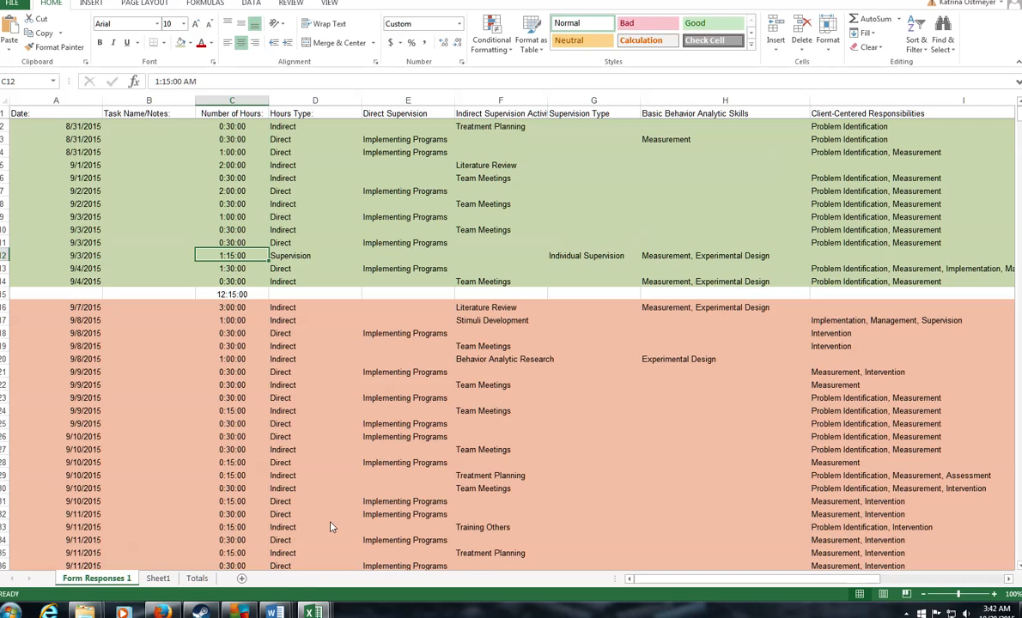
click(160, 578)
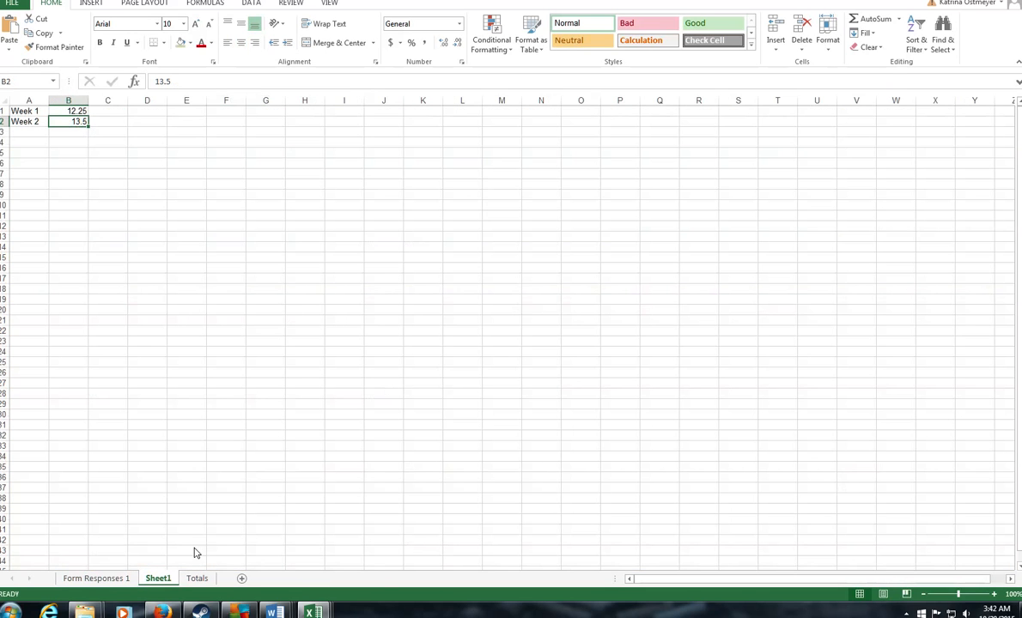
click(112, 113)
text(1.)
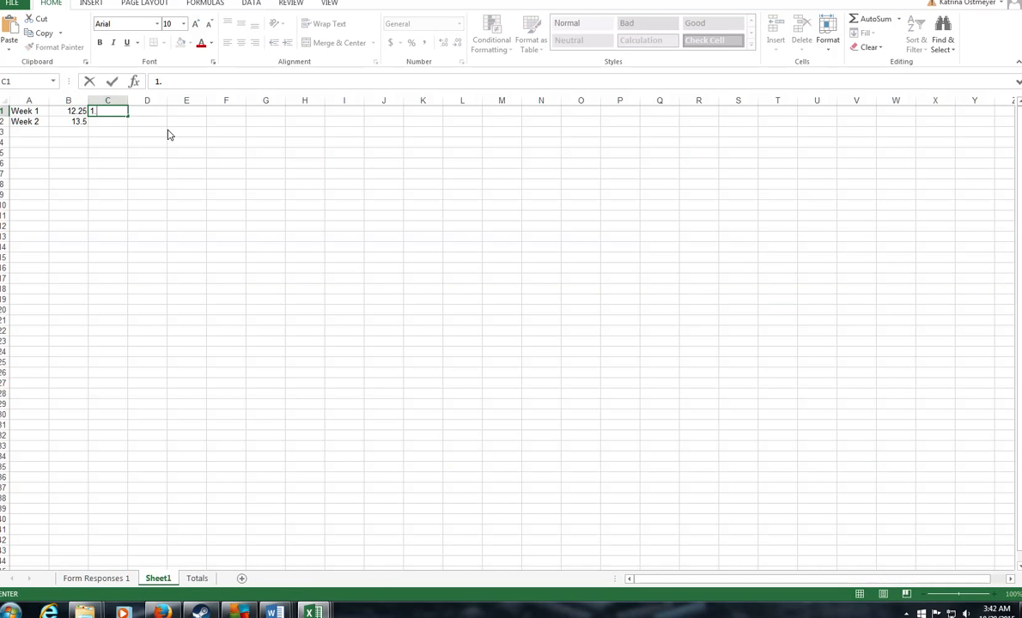
text(25)
Step: Insert a row above Week 1 with headers Service, Individual and Group in B1:D1
right_click(4, 111)
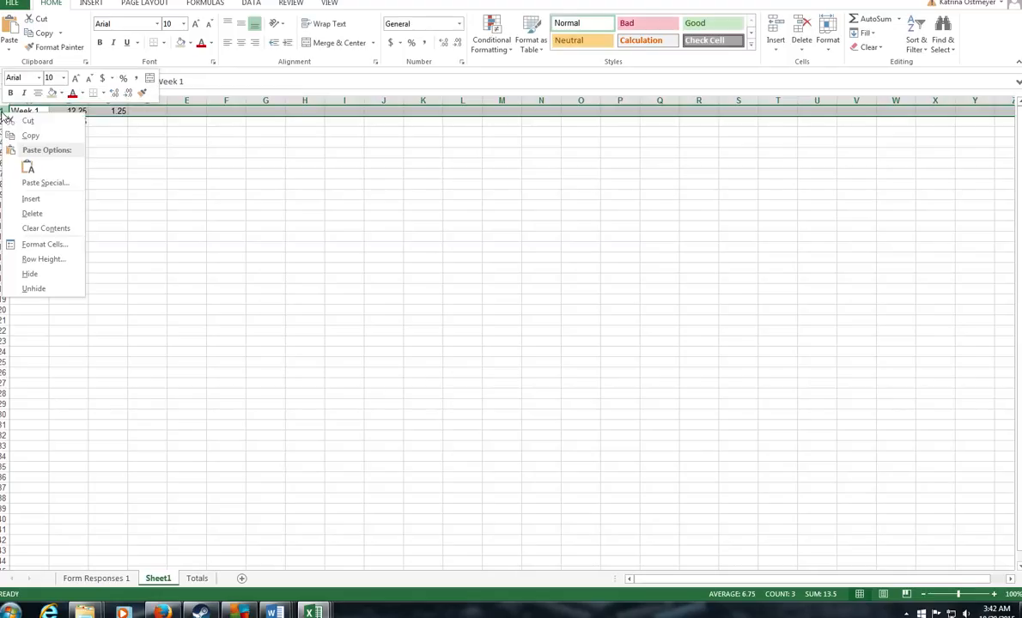
click(31, 199)
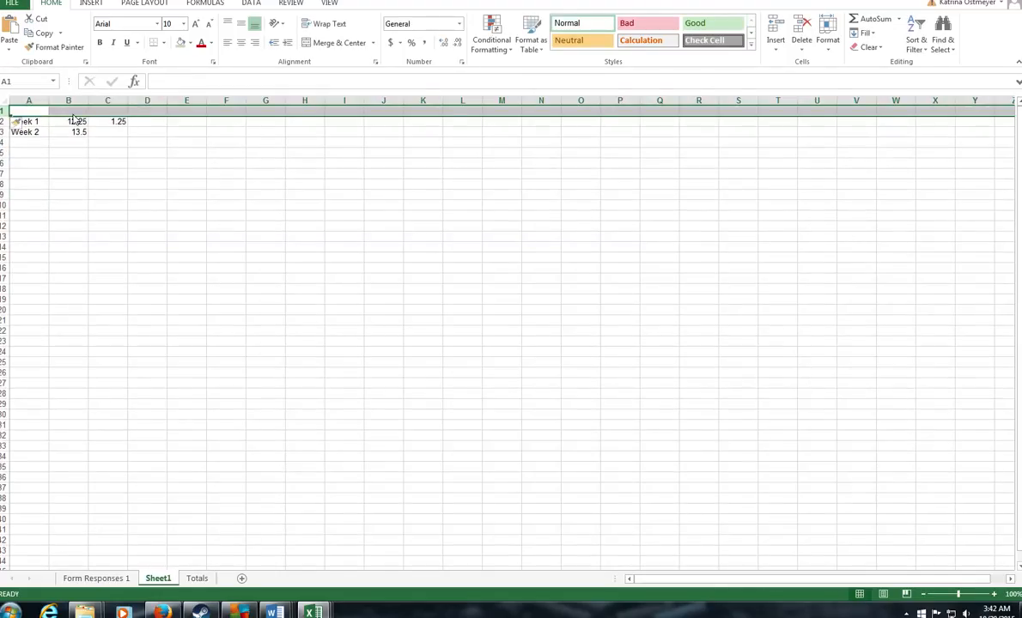
click(74, 111)
text(Serv)
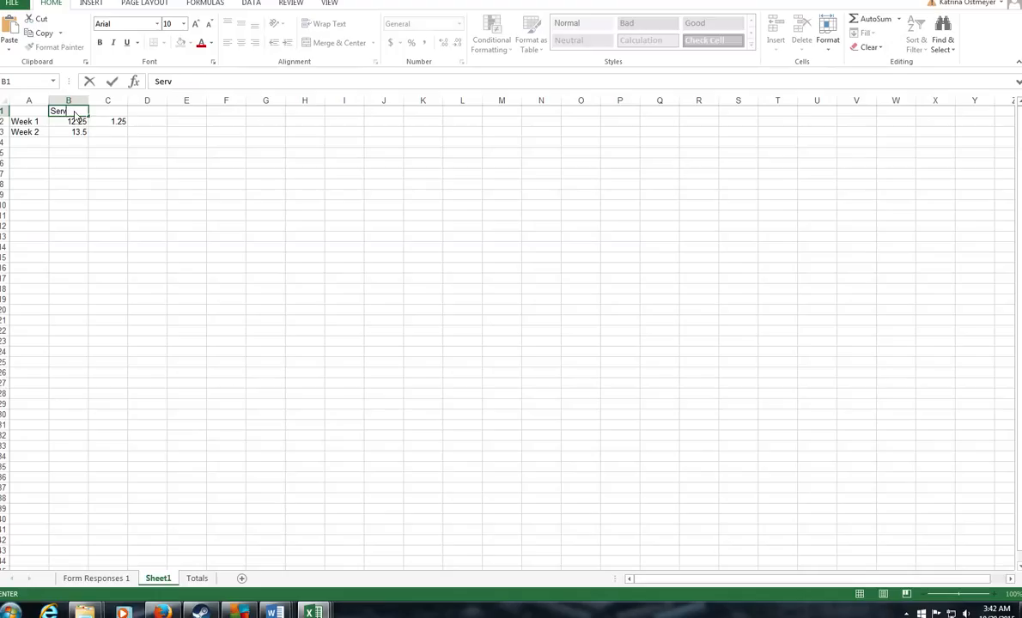
text(ice)
key(Tab)
text(Individual)
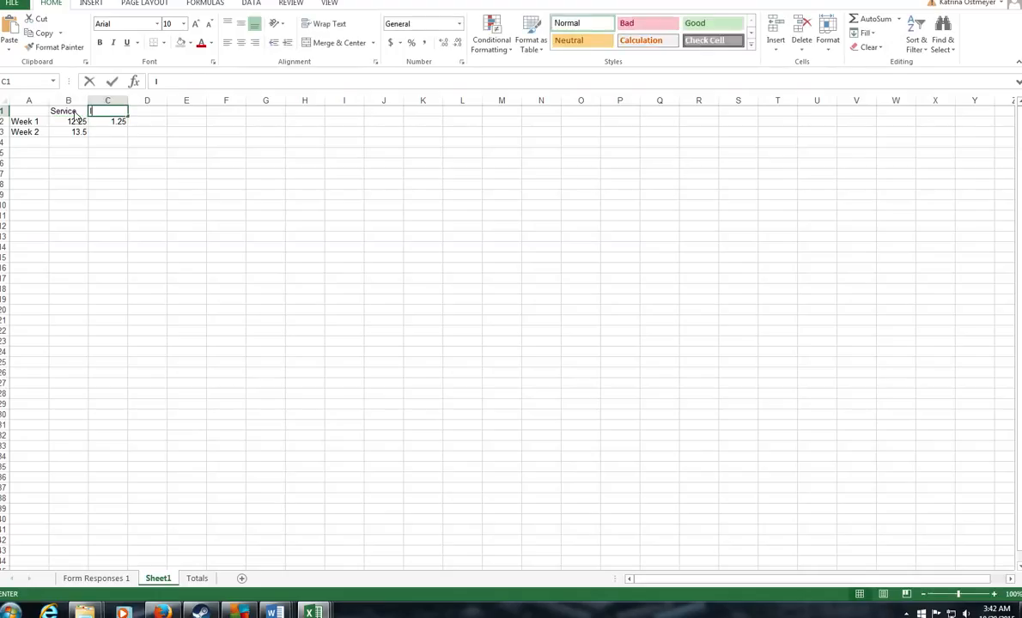
key(Tab)
text(Group)
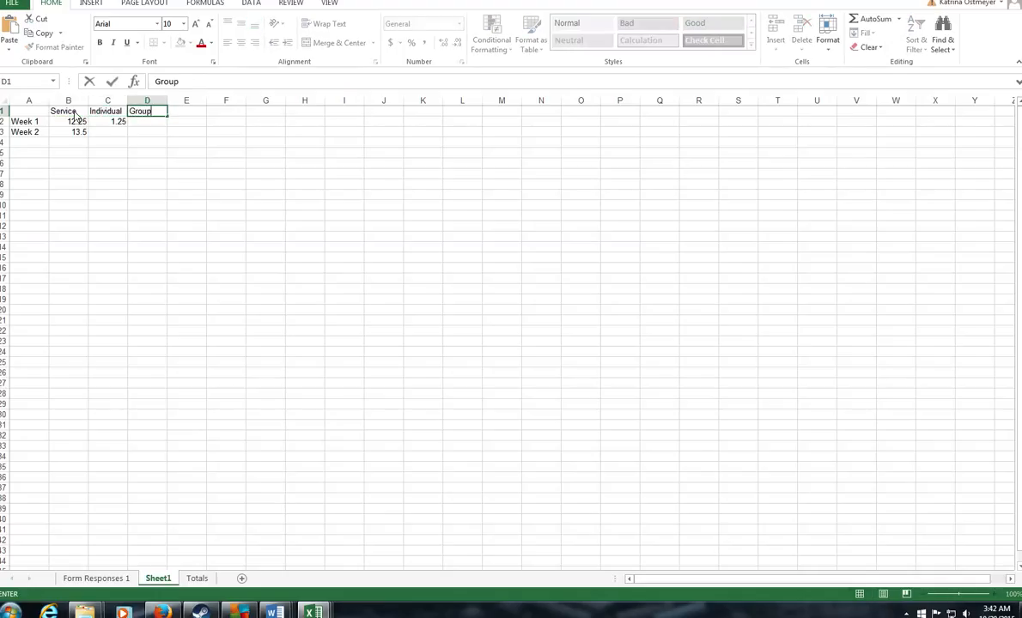
Step: Review the week 2 indirect supervision activities on Form Responses 1
click(99, 579)
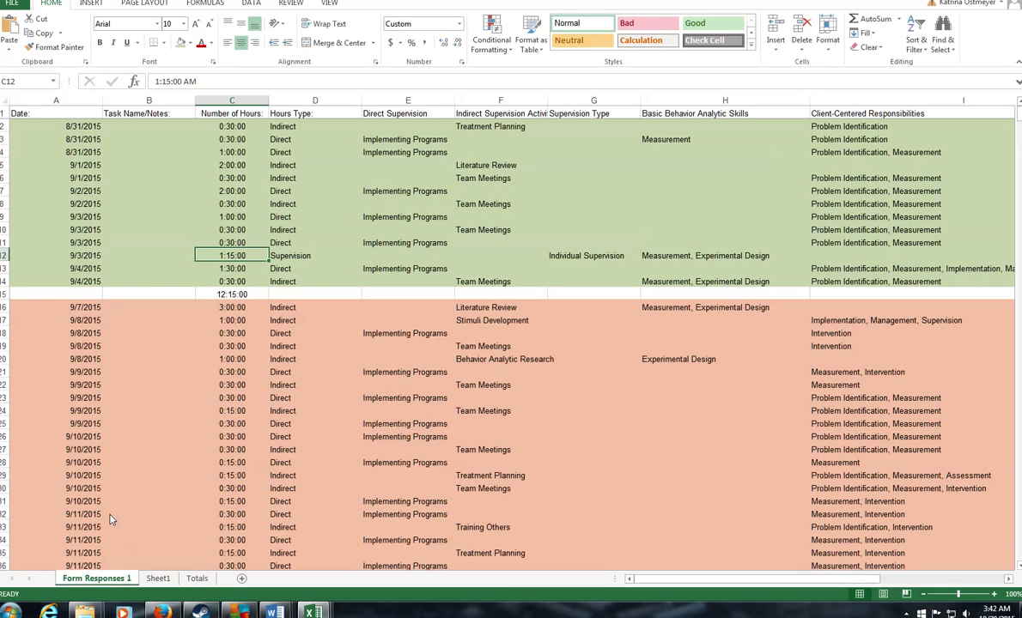
scroll(434, 344, down, 3)
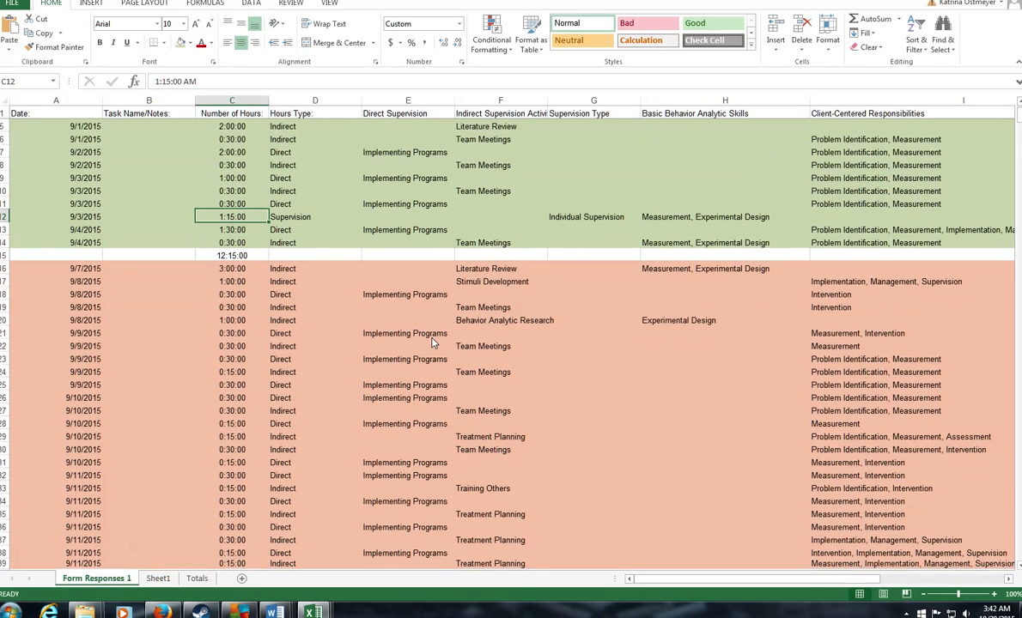
drag(477, 486, 492, 191)
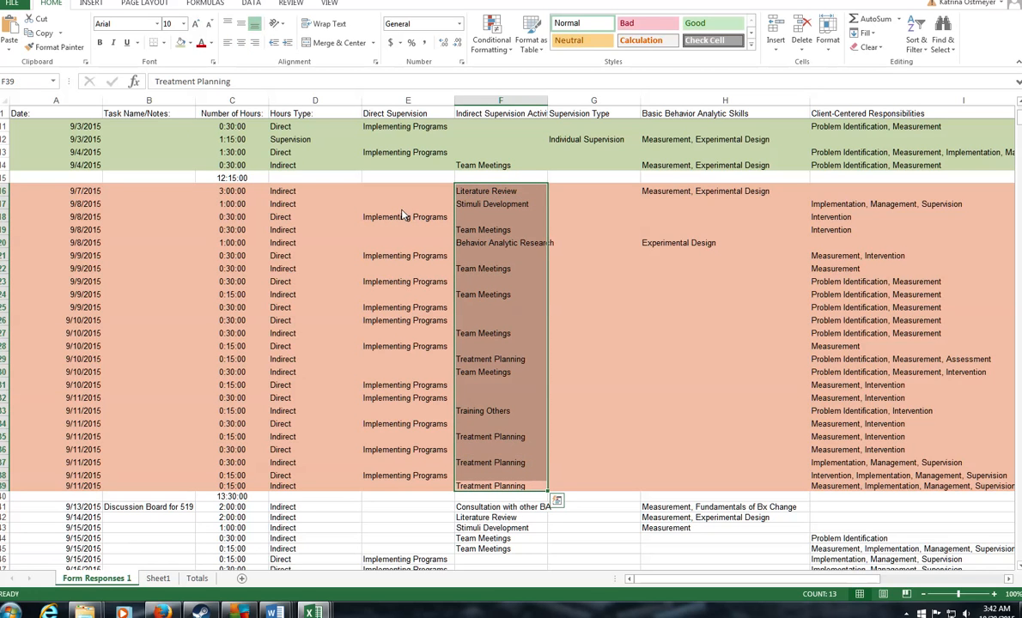
scroll(318, 464, up, 3)
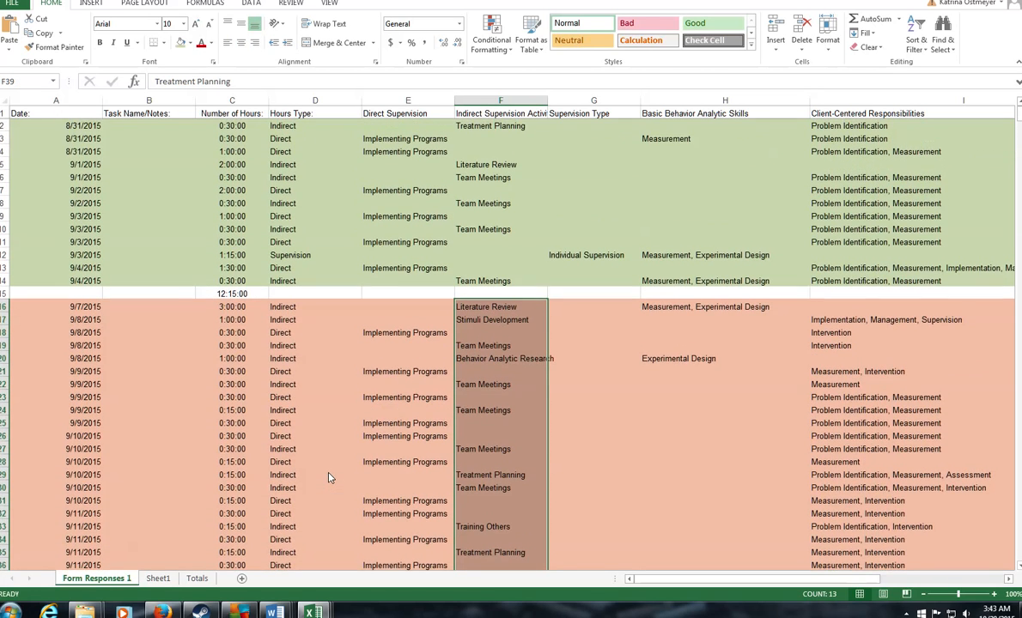
click(155, 579)
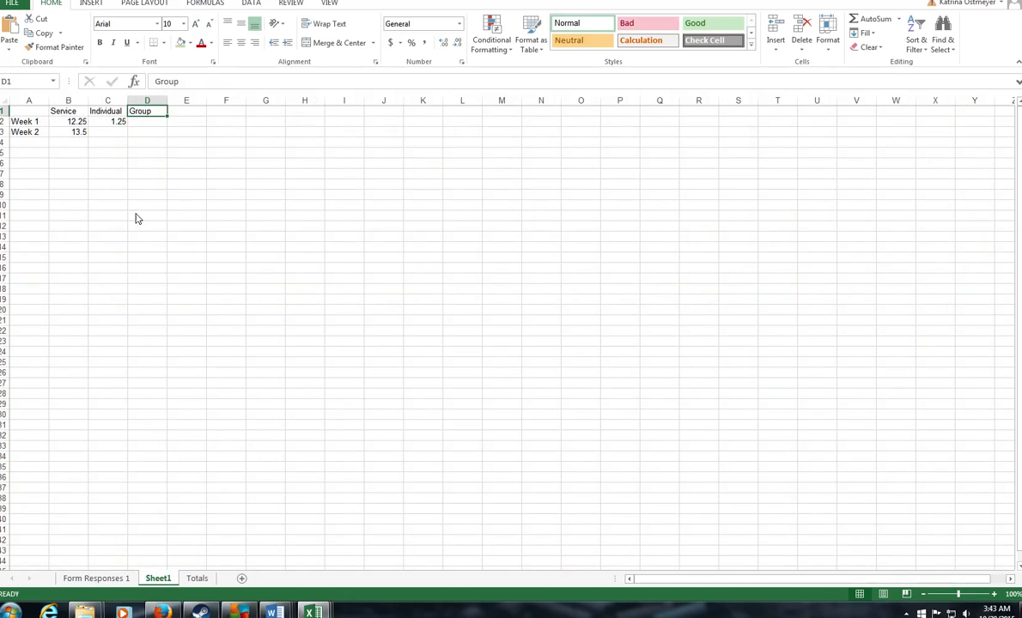
Step: Total the service hours in B4 with =SUM(B2:B3), giving 25.75
click(78, 142)
text(=)
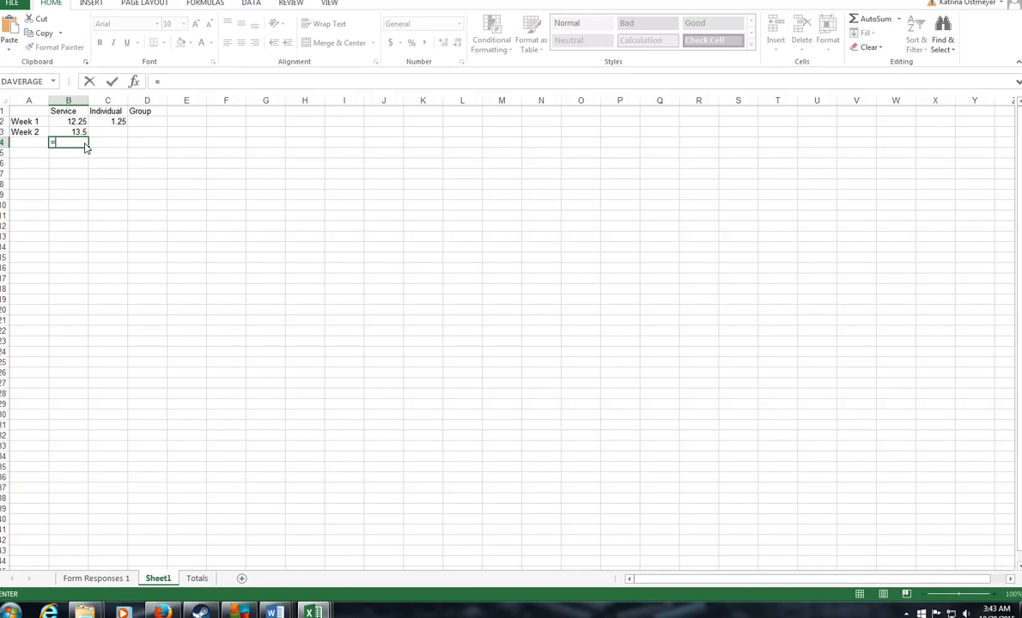
text(sum()
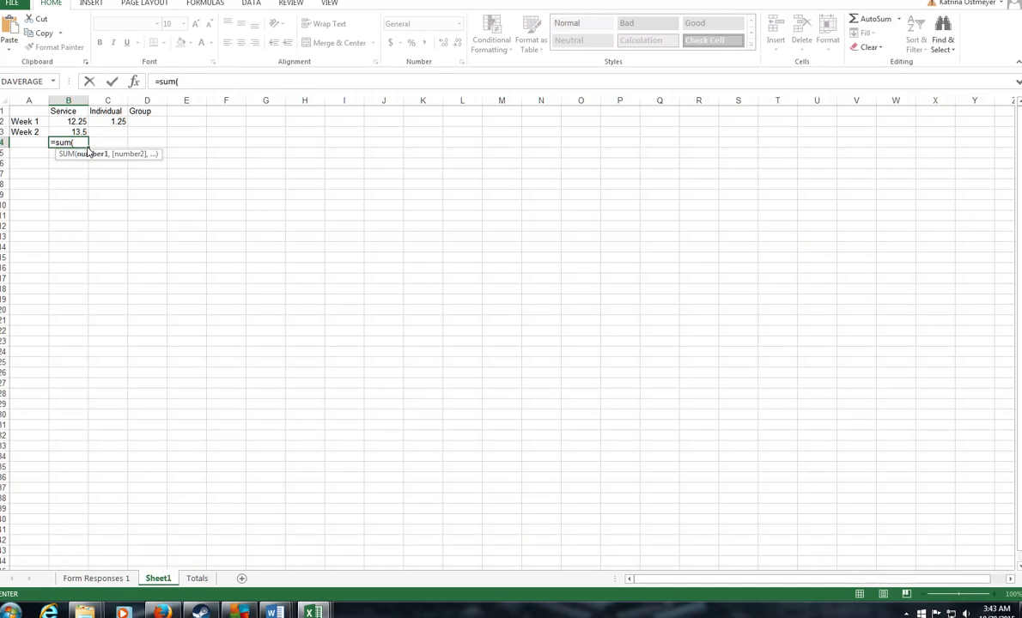
click(75, 119)
drag(79, 129, 79, 130)
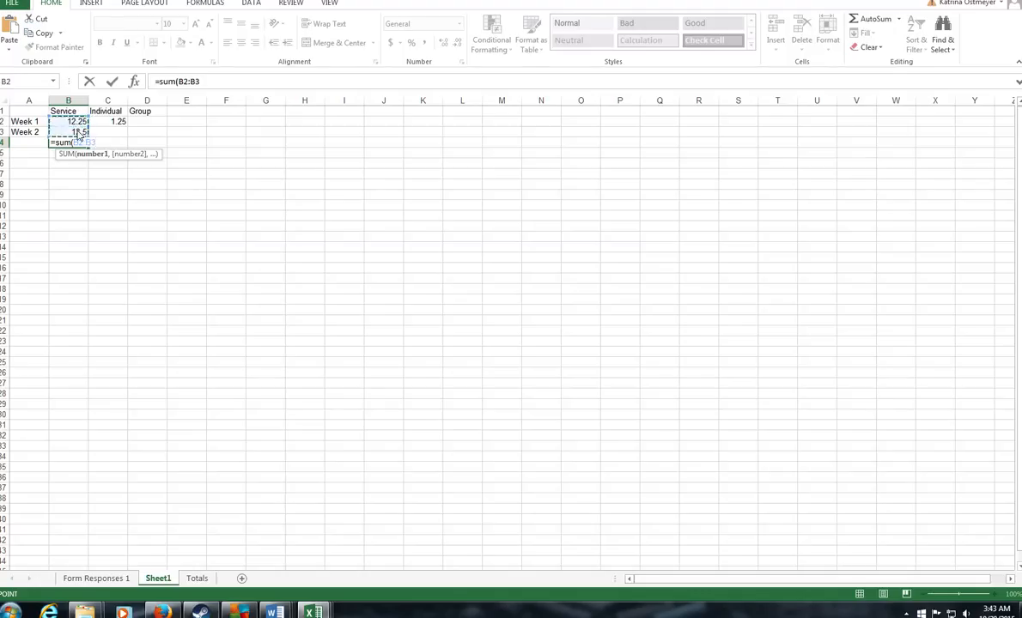
key(Return)
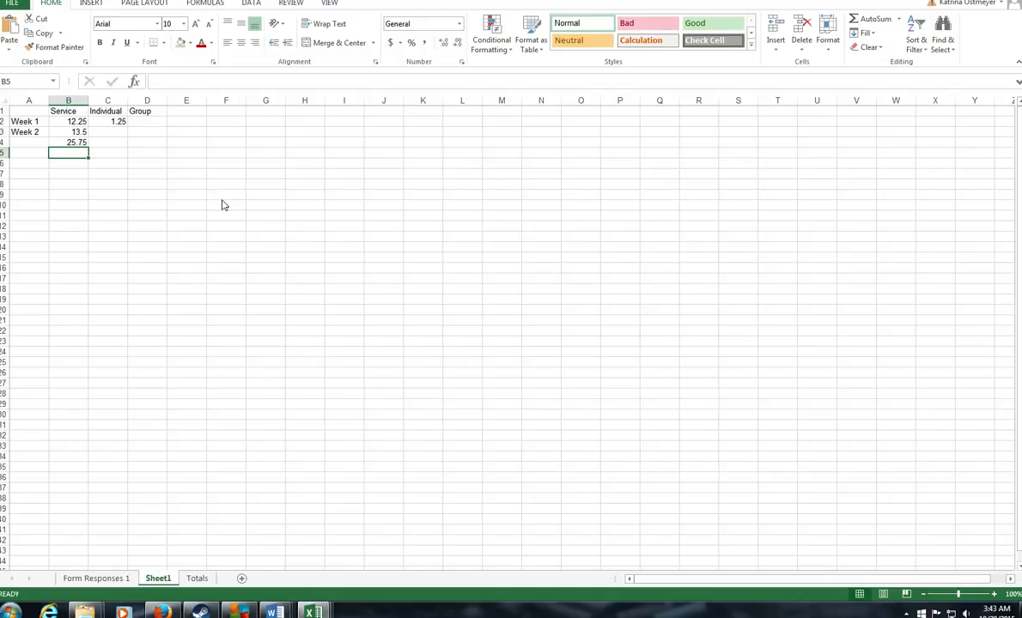
Step: Enter =B4*.05 in B5 for 1.2875 and compare it with the individual supervision hours
text(=)
click(74, 144)
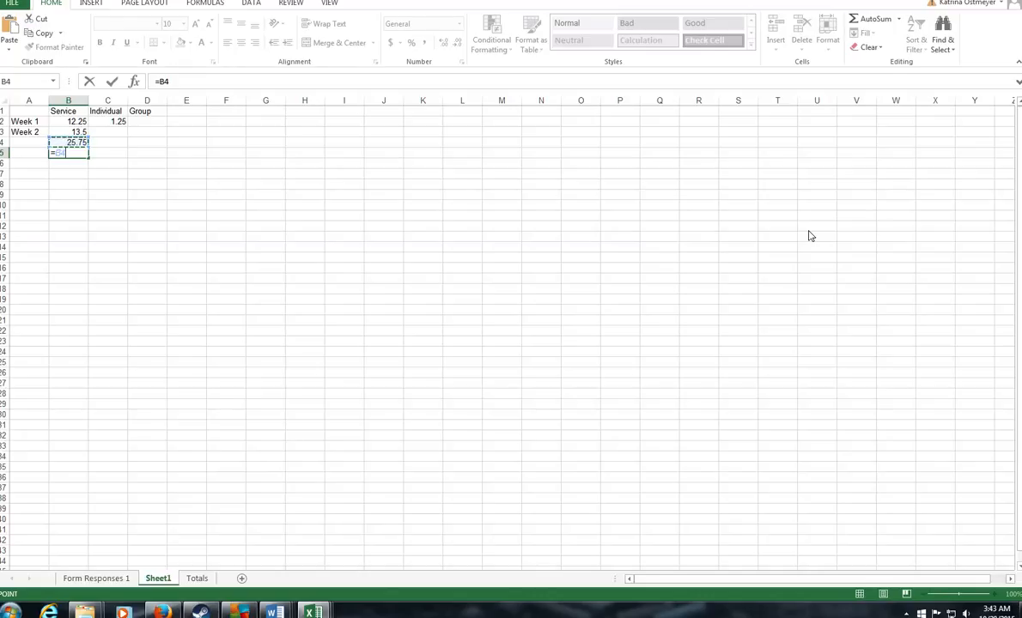
text(*.05)
key(Return)
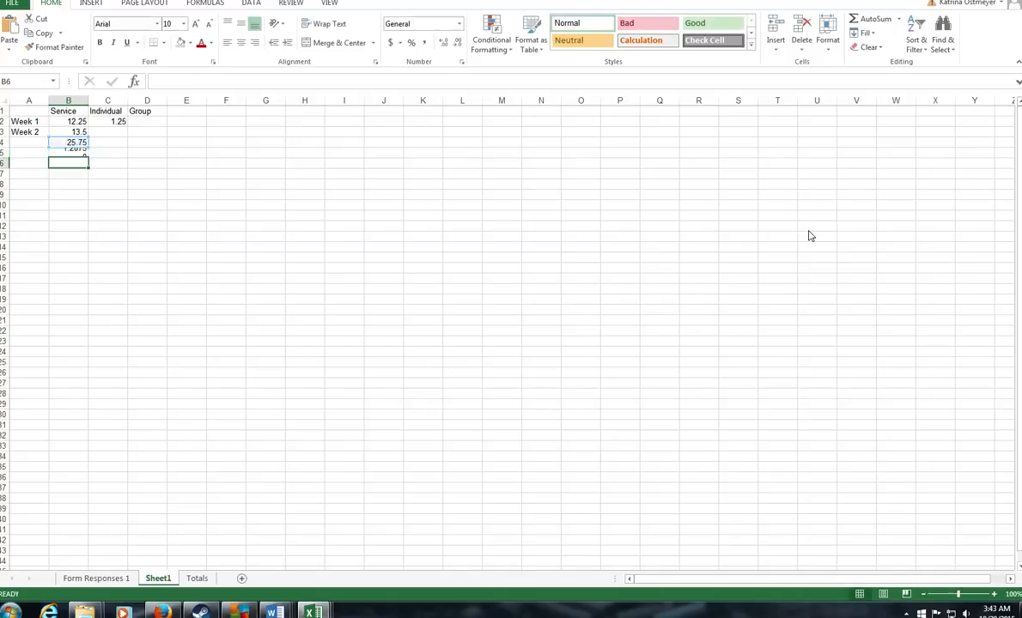
click(69, 153)
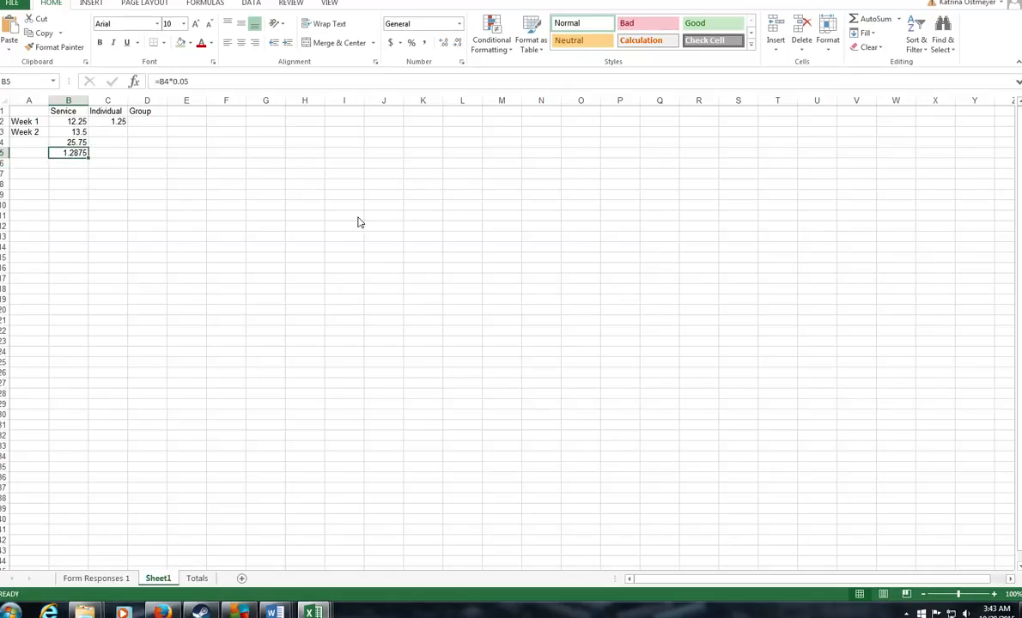
click(124, 125)
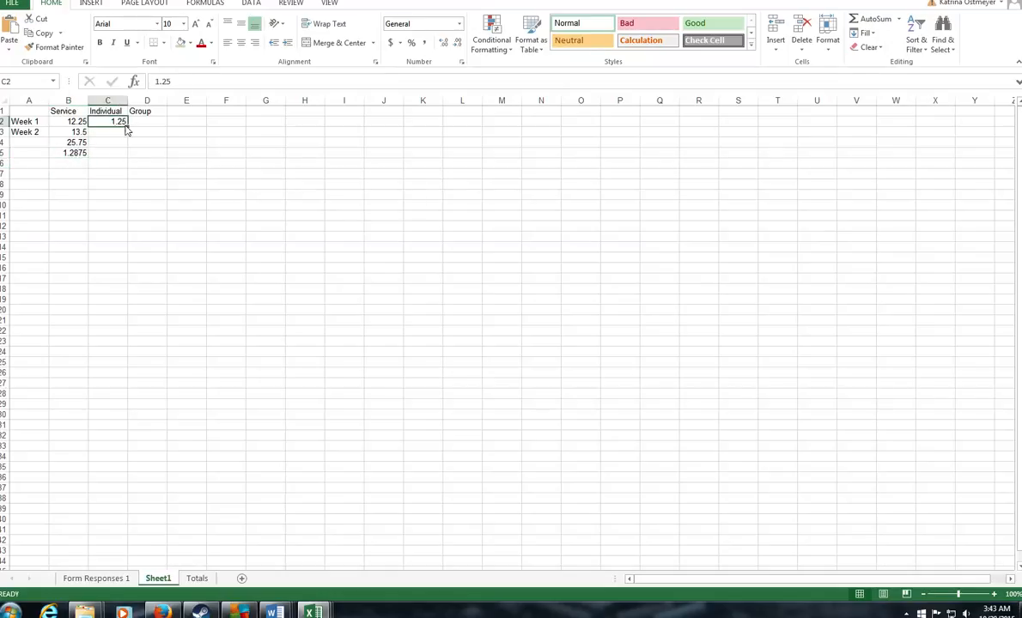
click(68, 156)
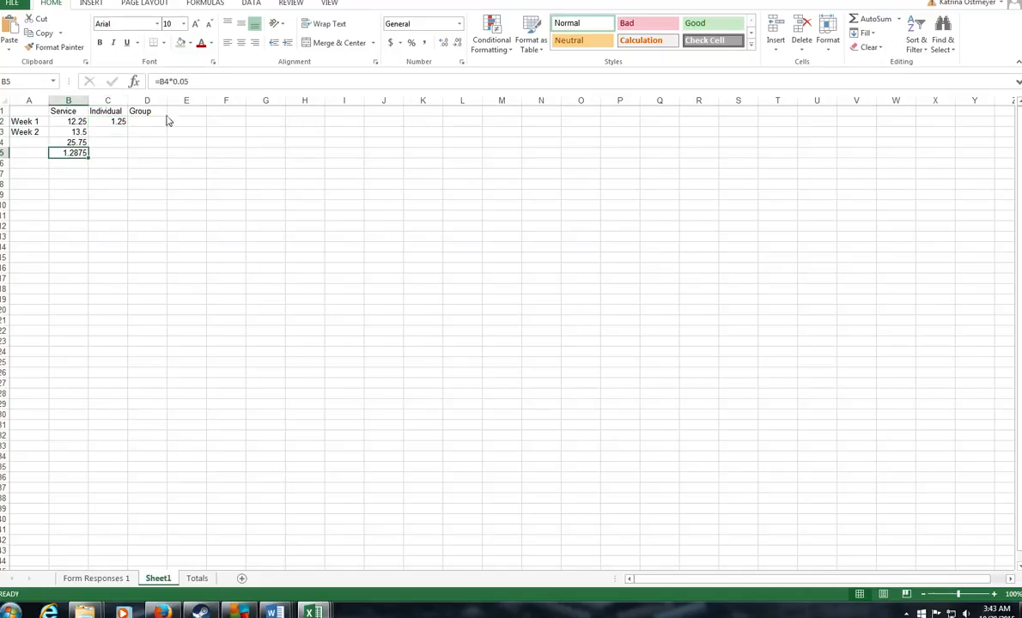
click(111, 122)
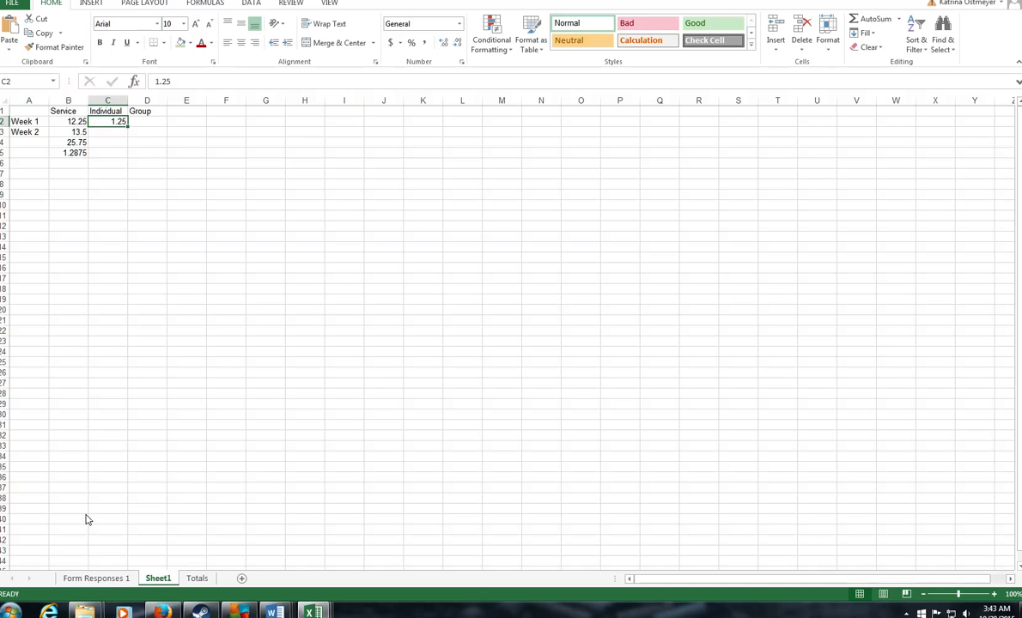
click(125, 579)
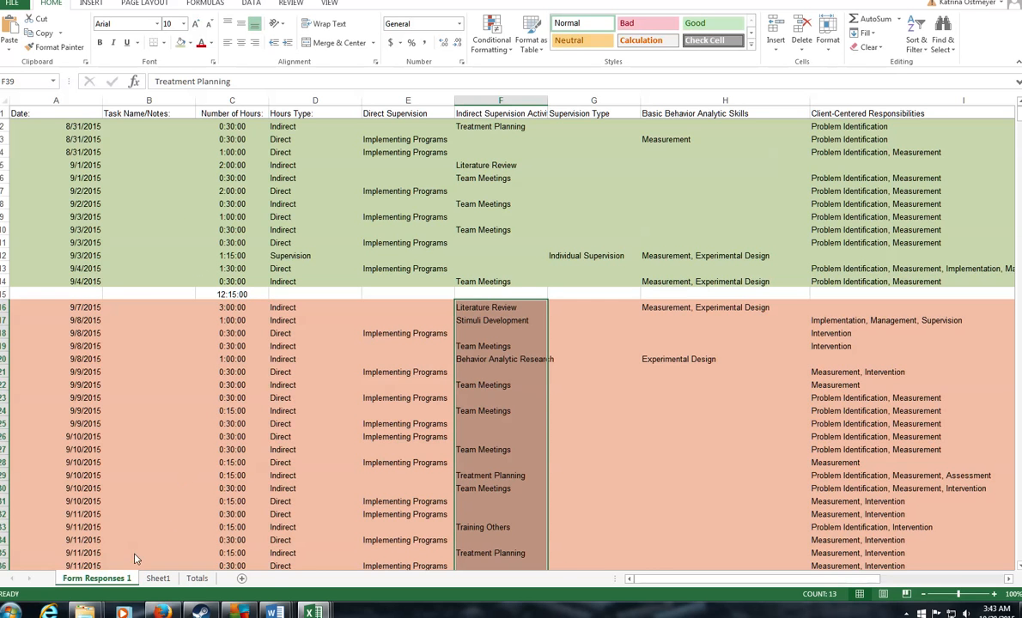
Step: Open BCBA_supervision_form_FILLABLE from the IBT > Supervision folder in Explorer
click(84, 612)
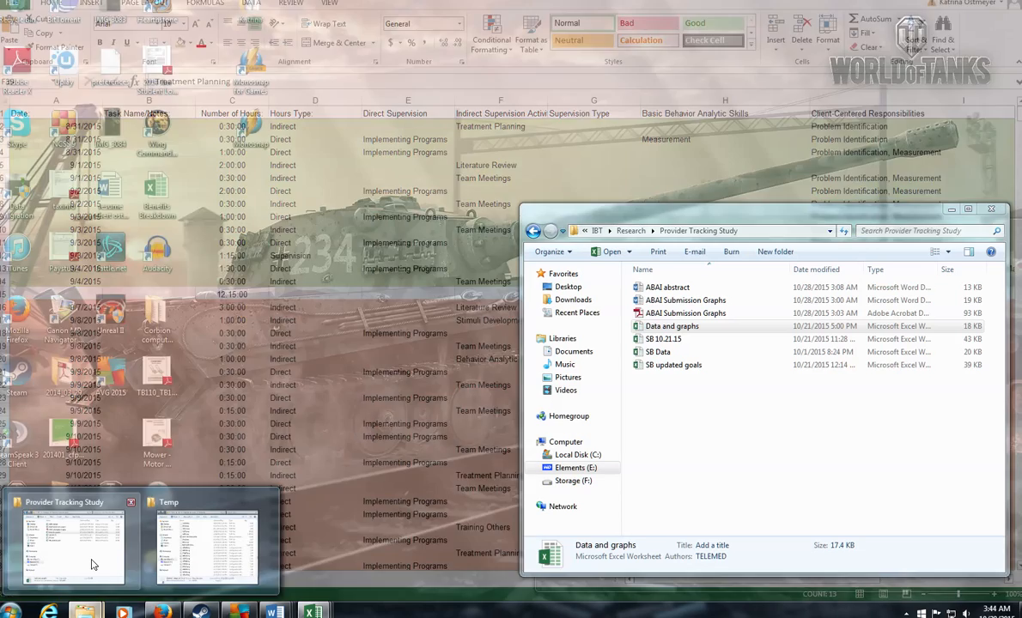
click(110, 573)
click(599, 230)
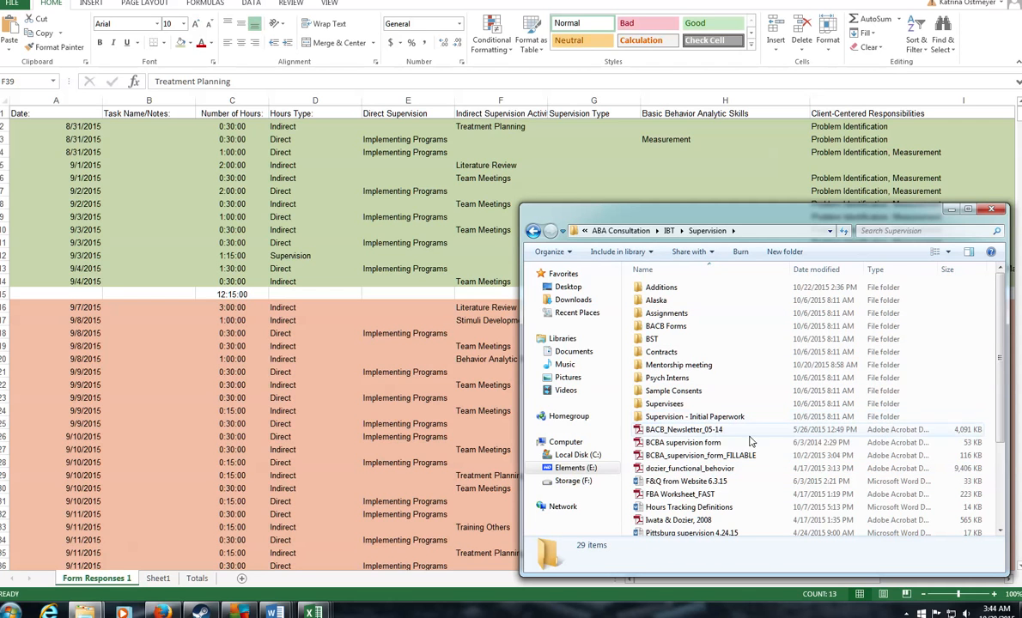
double_click(701, 456)
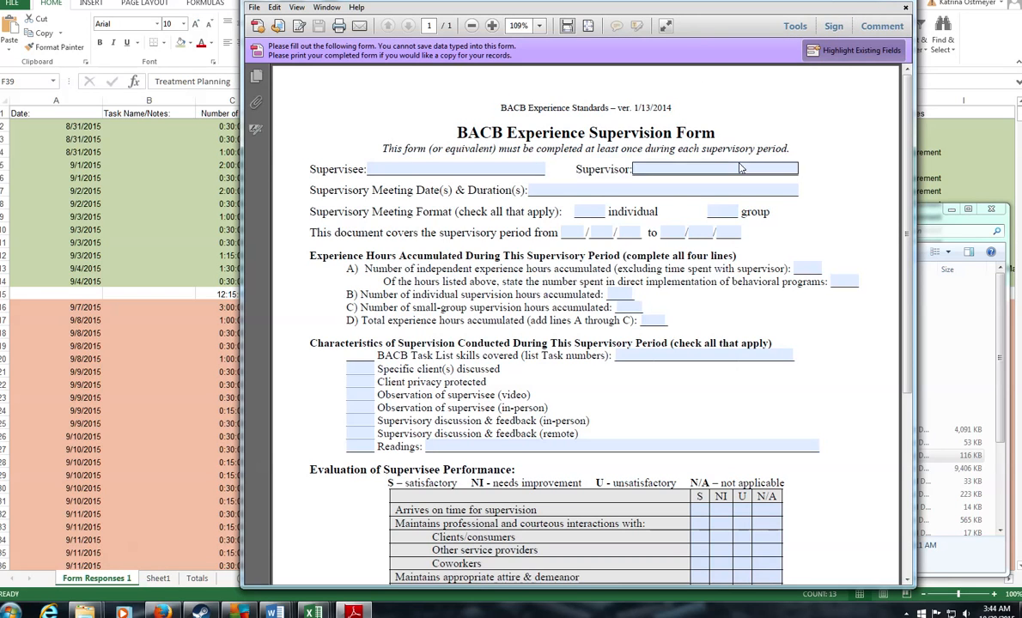
Step: Dismiss the cannot-save notice and enter the supervisee's and the supervisor's full names on the form
click(407, 169)
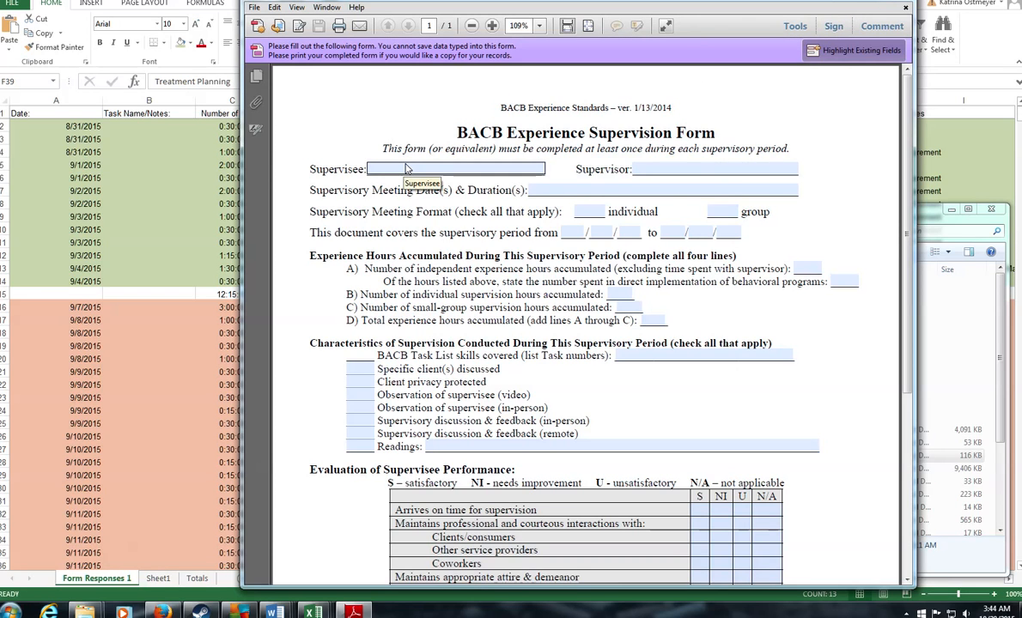
click(465, 172)
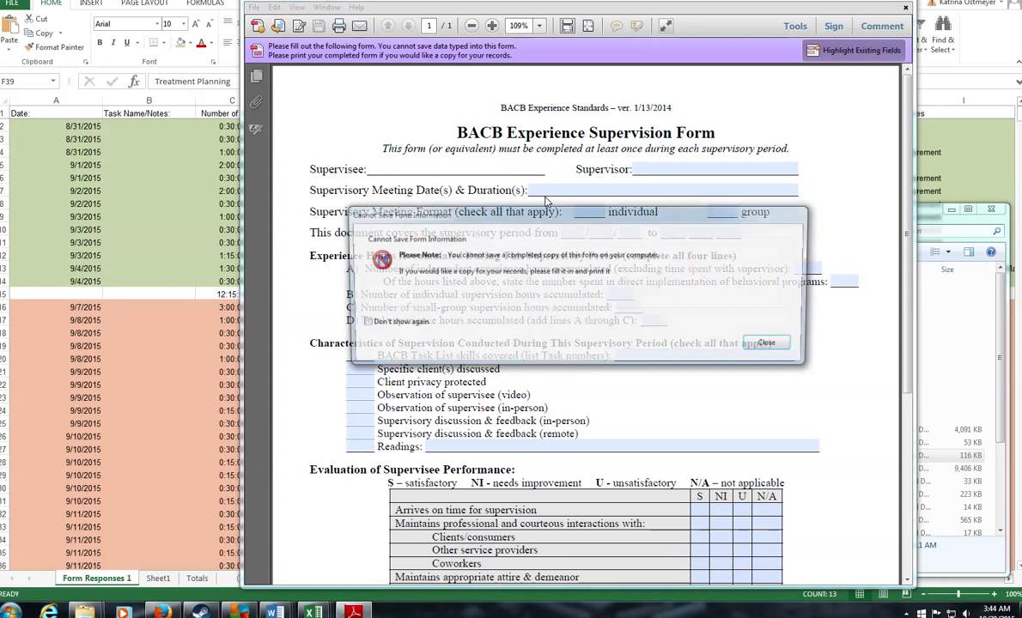
click(767, 345)
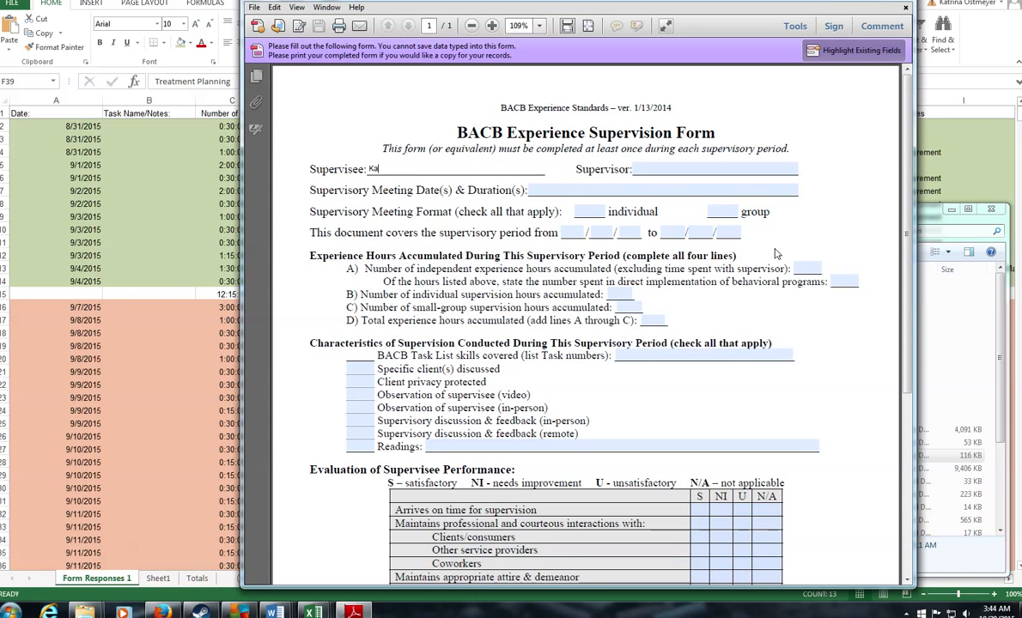
key(Tab)
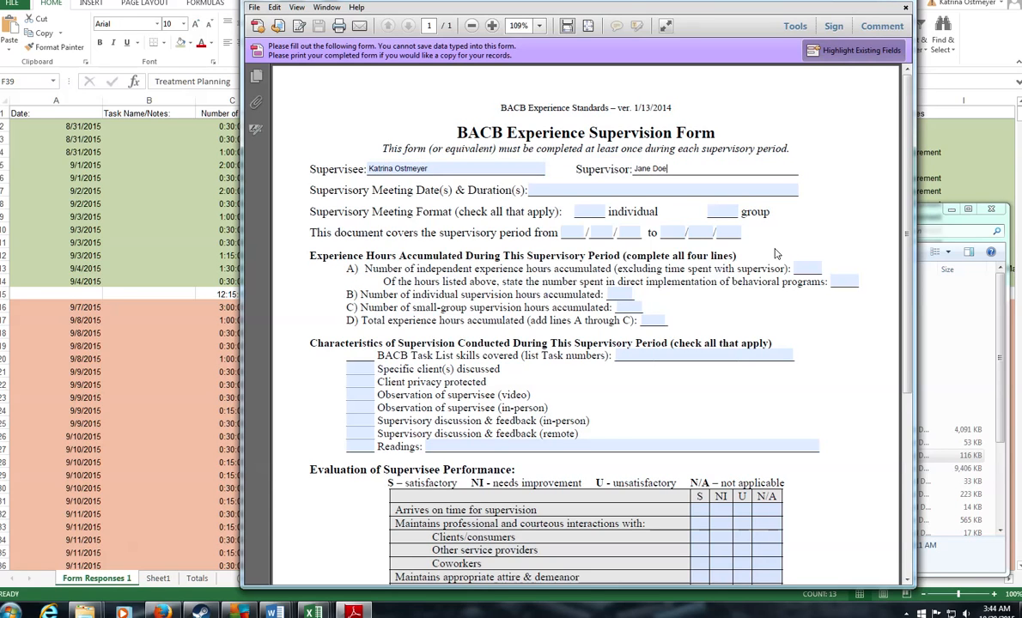
text(Jane Doe)
click(579, 196)
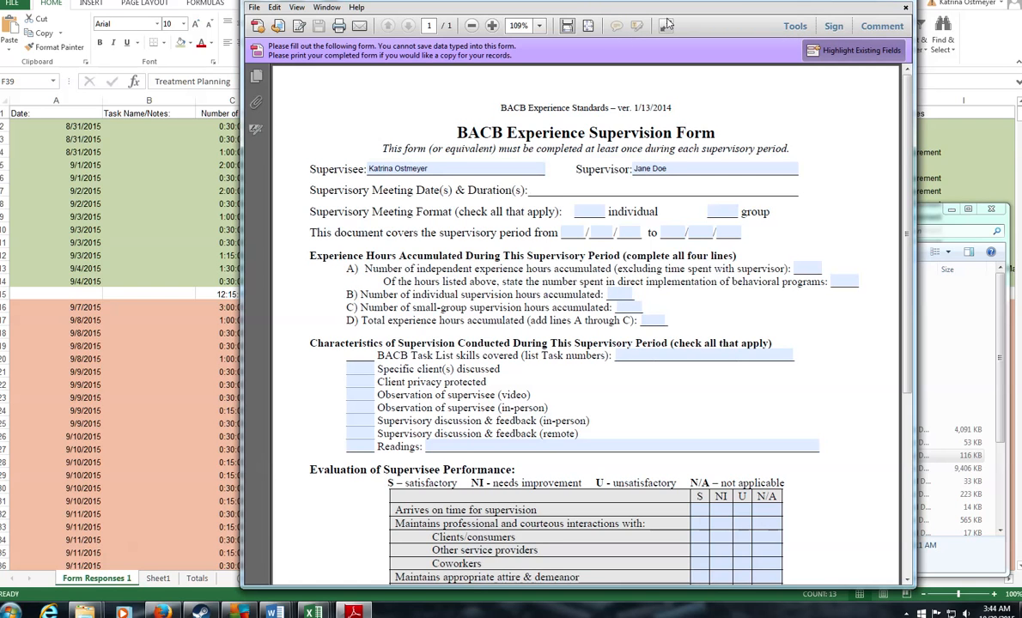
click(257, 102)
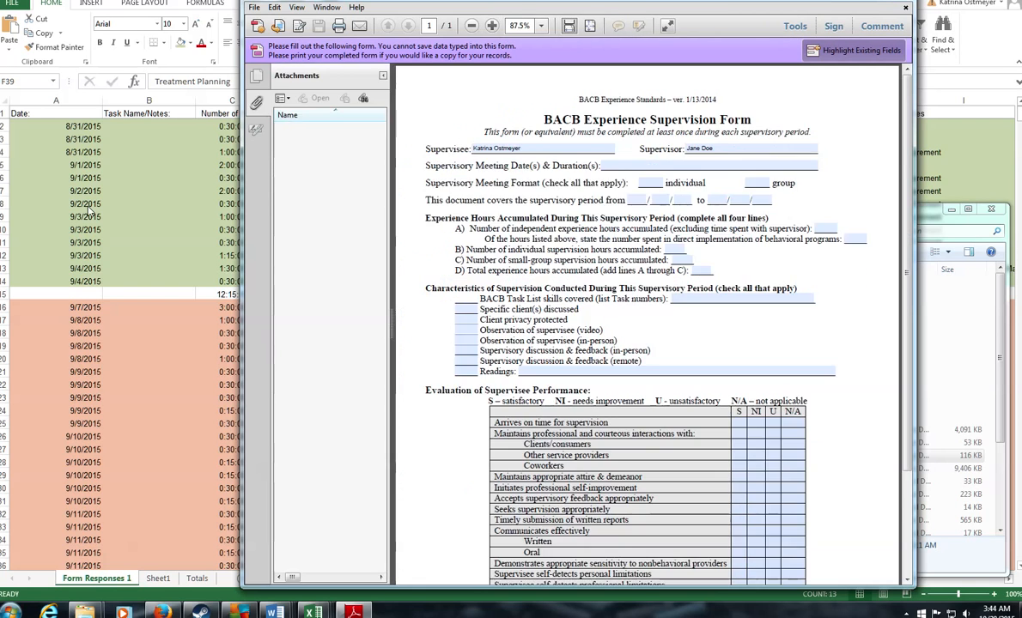
Step: Check the session date and Individual Supervision entry in Excel, then mark the individual meeting format with 'x'
click(81, 209)
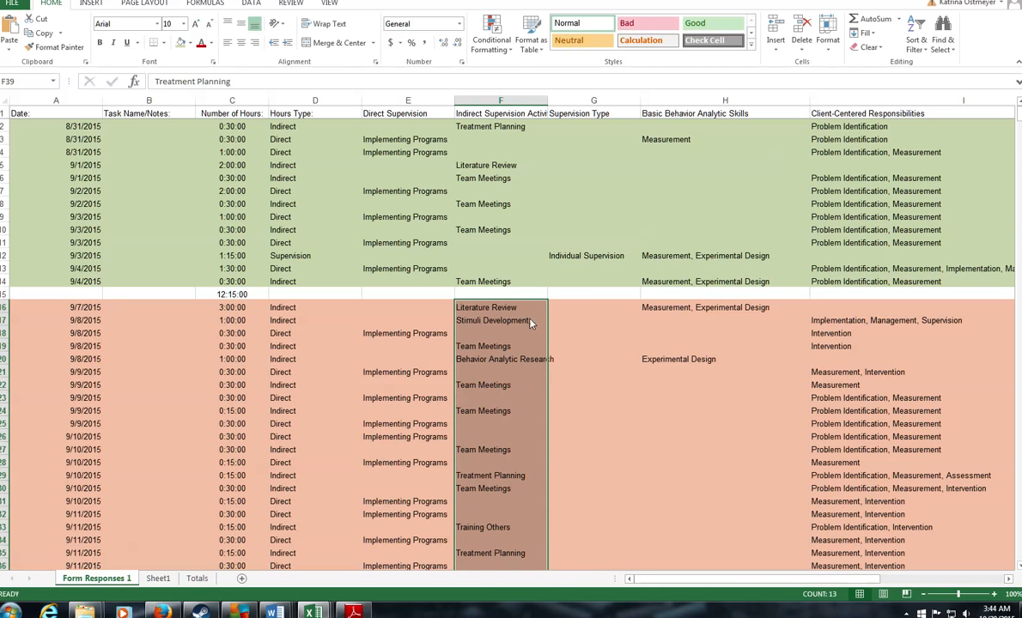
click(589, 257)
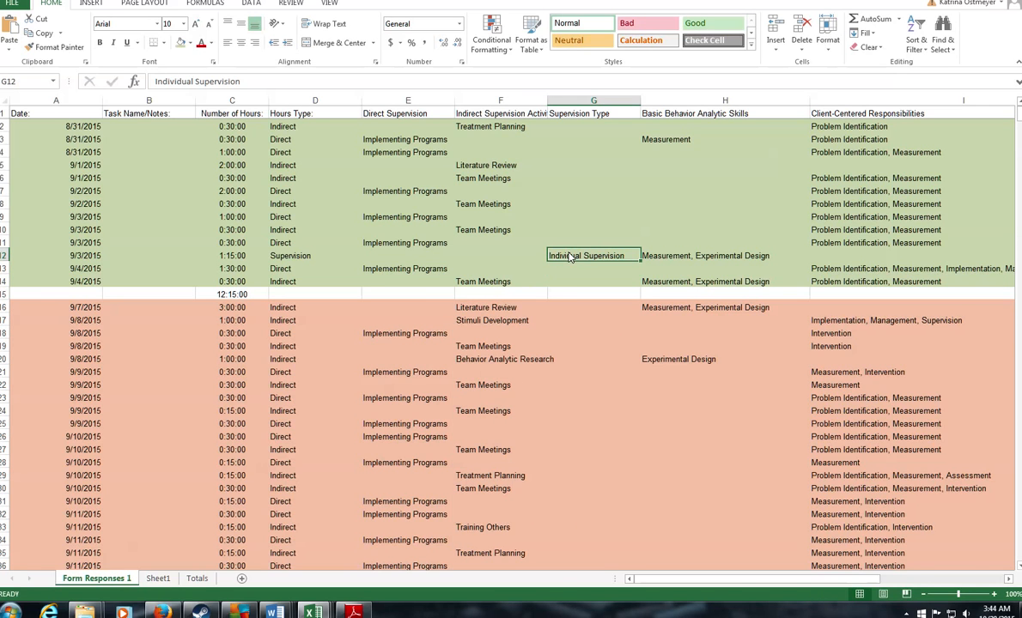
click(354, 612)
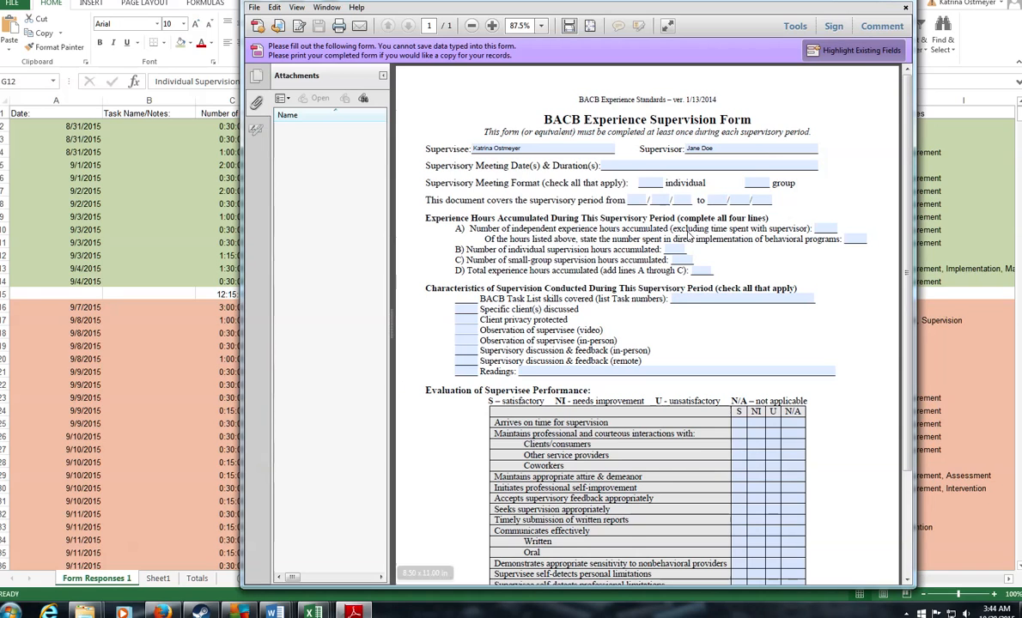
click(646, 184)
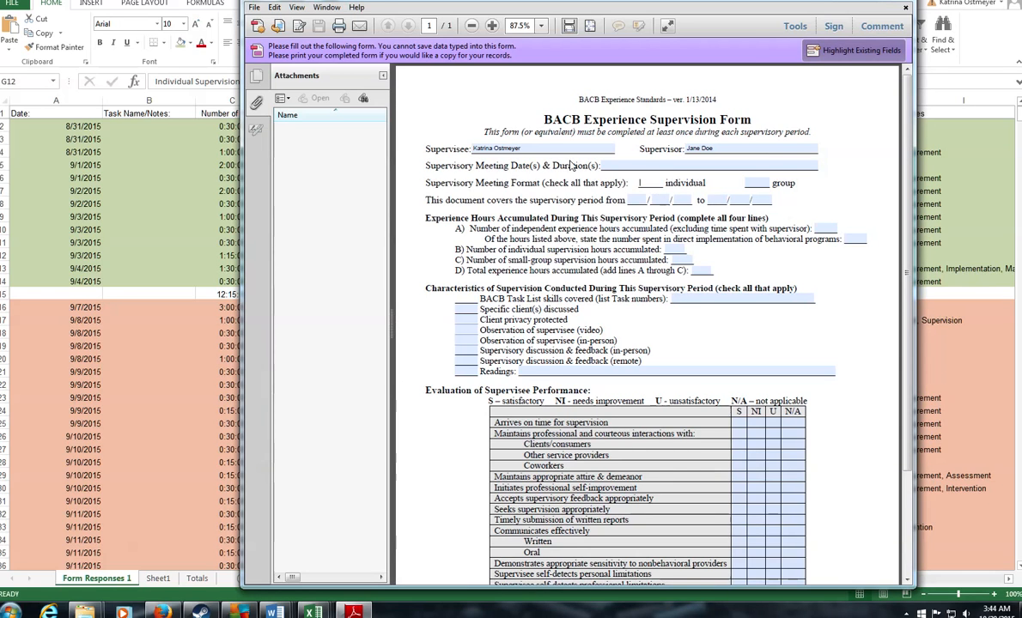
click(19, 581)
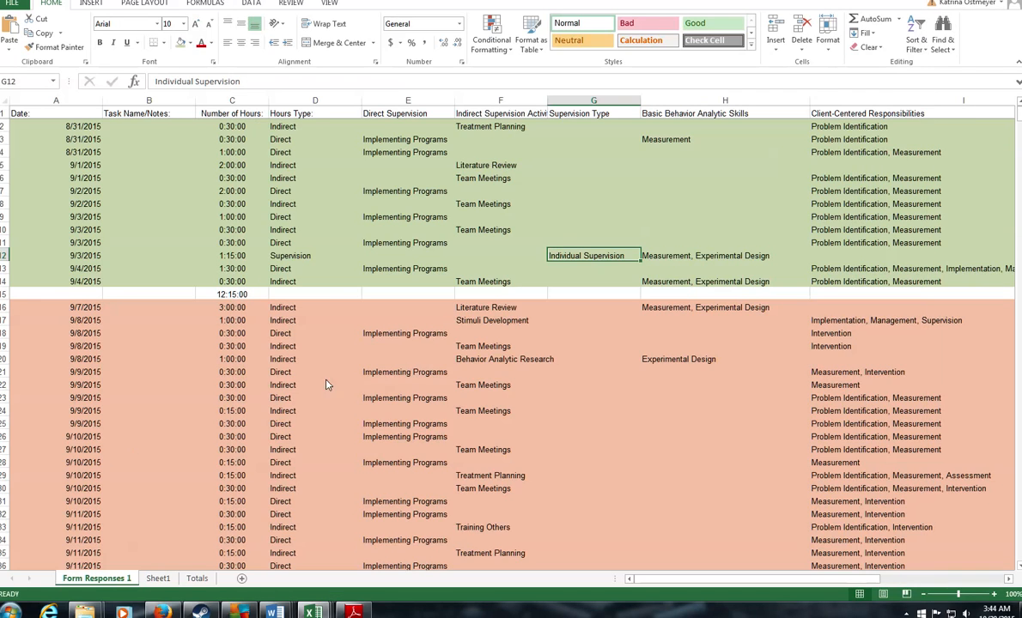
click(80, 258)
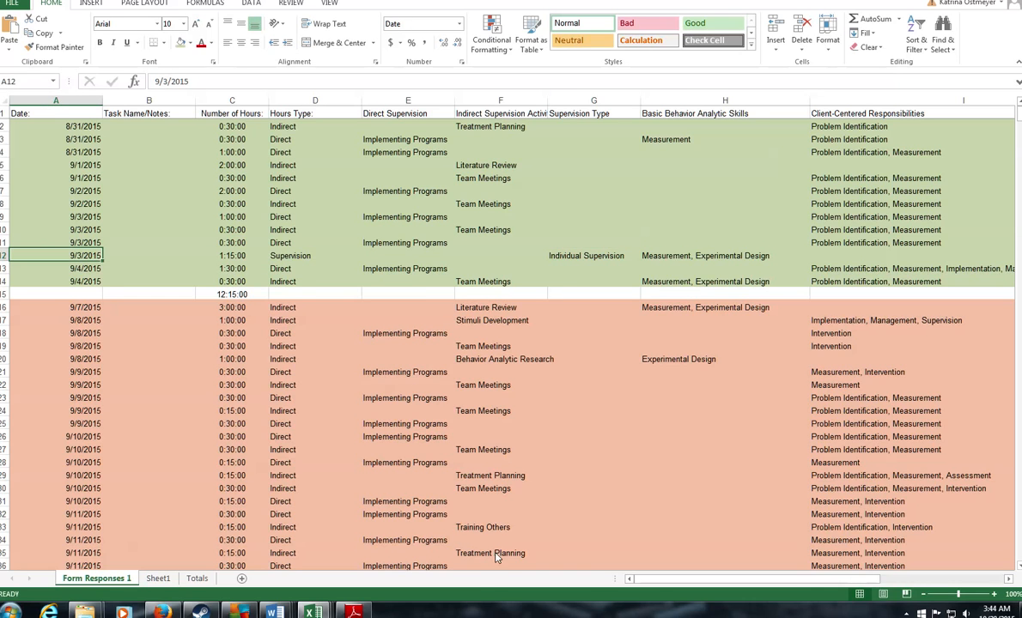
click(353, 611)
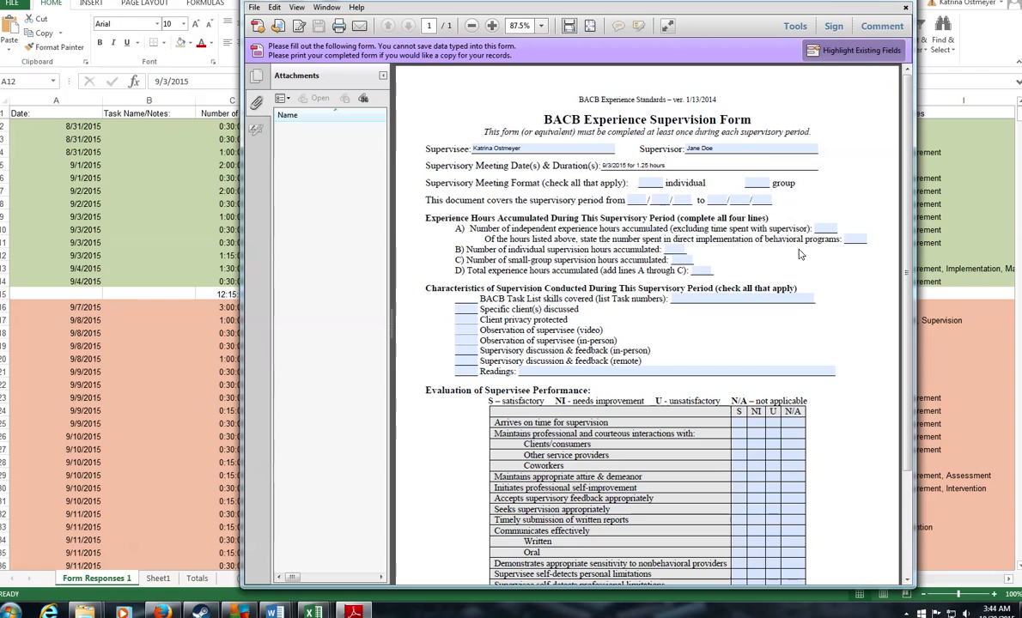
click(661, 185)
text(x)
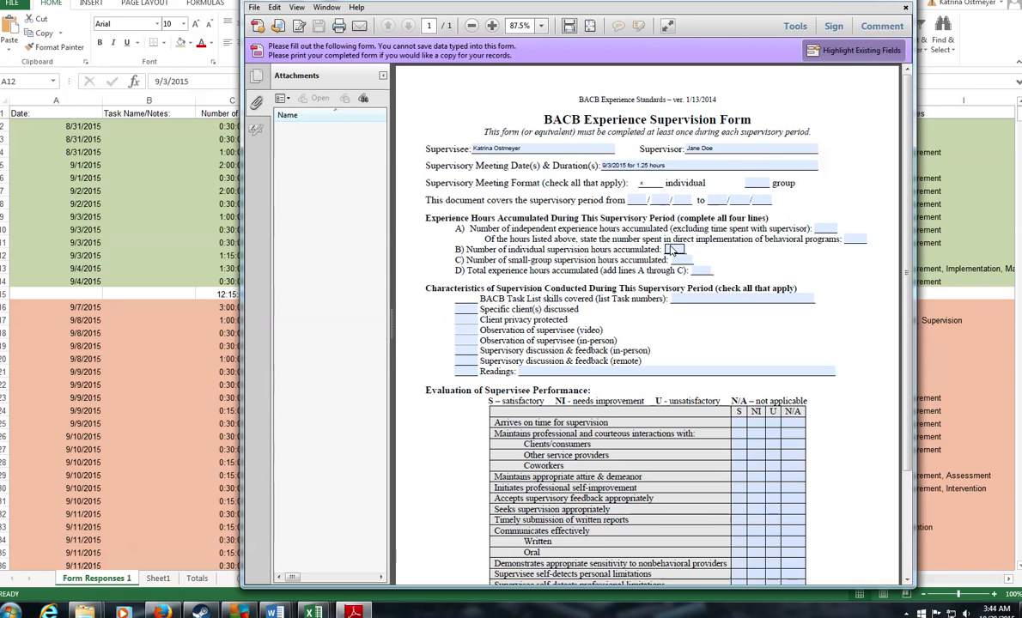
key(Tab)
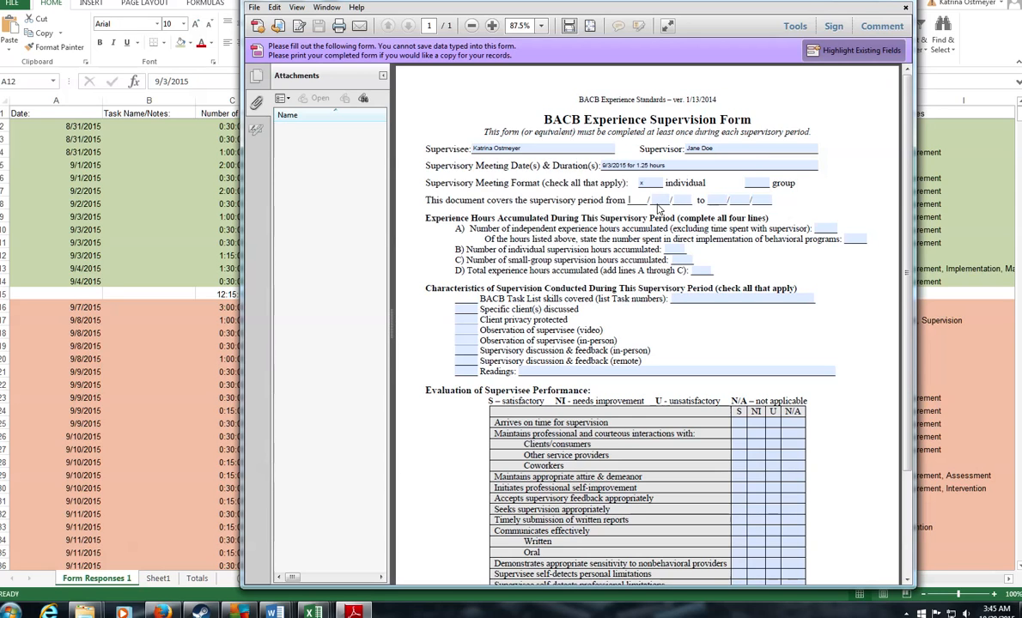
Step: Enter the supervisory period 08/30/15 to 09/12/15, checking the September 2015 calendar
text(08 / )
text(30)
click(720, 204)
click(998, 611)
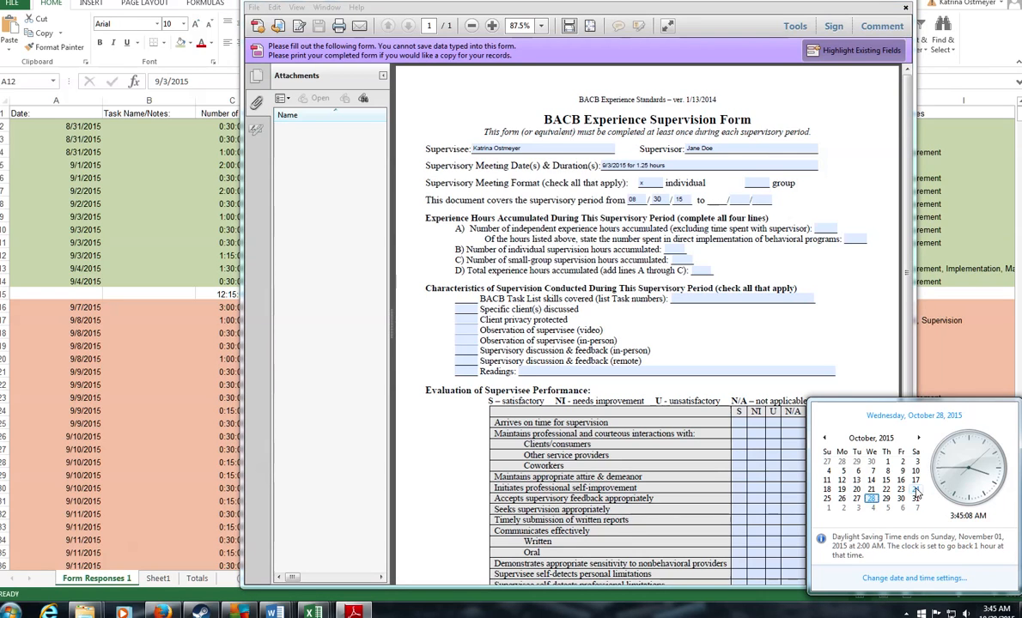
click(825, 438)
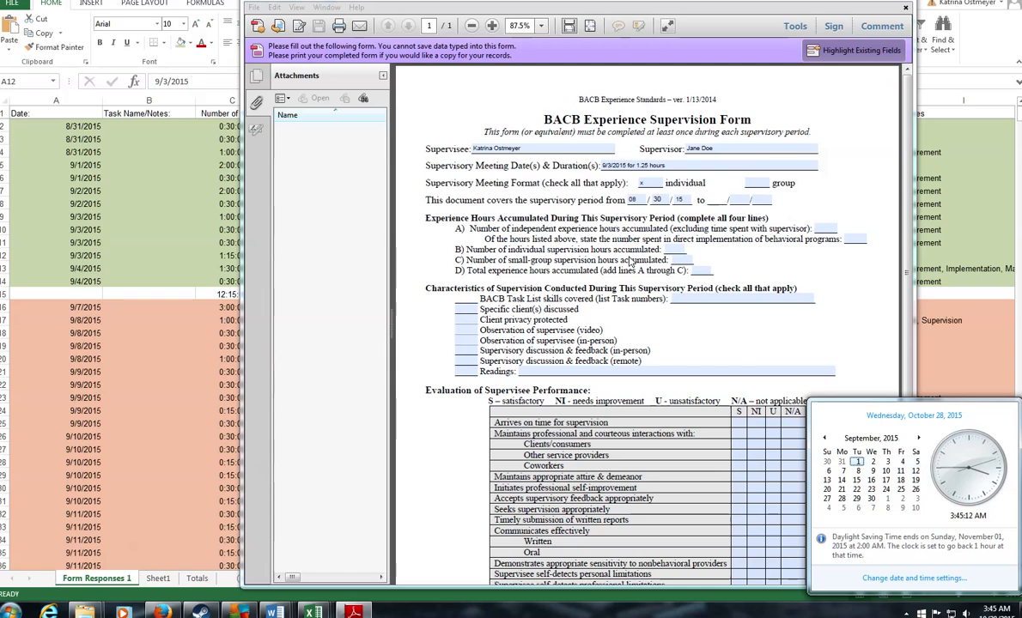
click(667, 188)
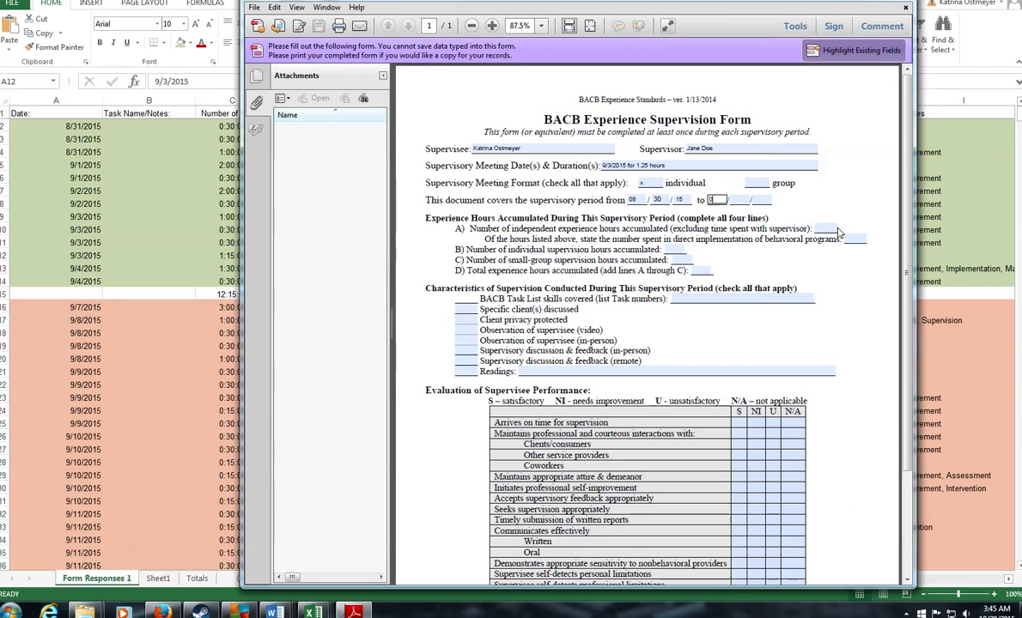
text(09)
key(Tab)
text(1)
click(742, 201)
text(12)
key(Tab)
text(15)
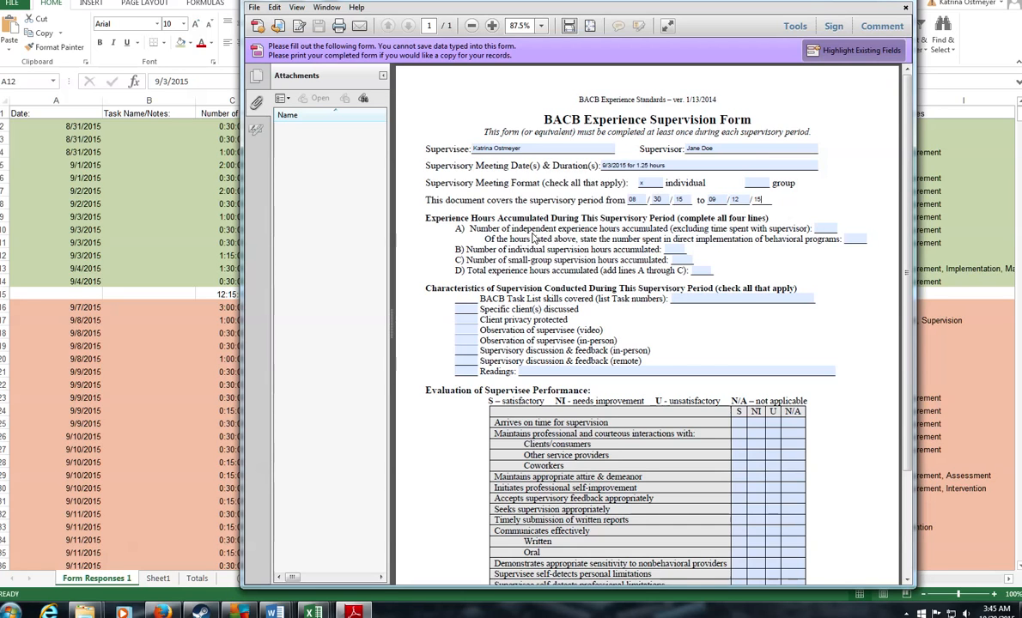
Step: Review the line A hours question, then check the week's total hours in Excel cell C15
drag(513, 229, 829, 232)
click(855, 241)
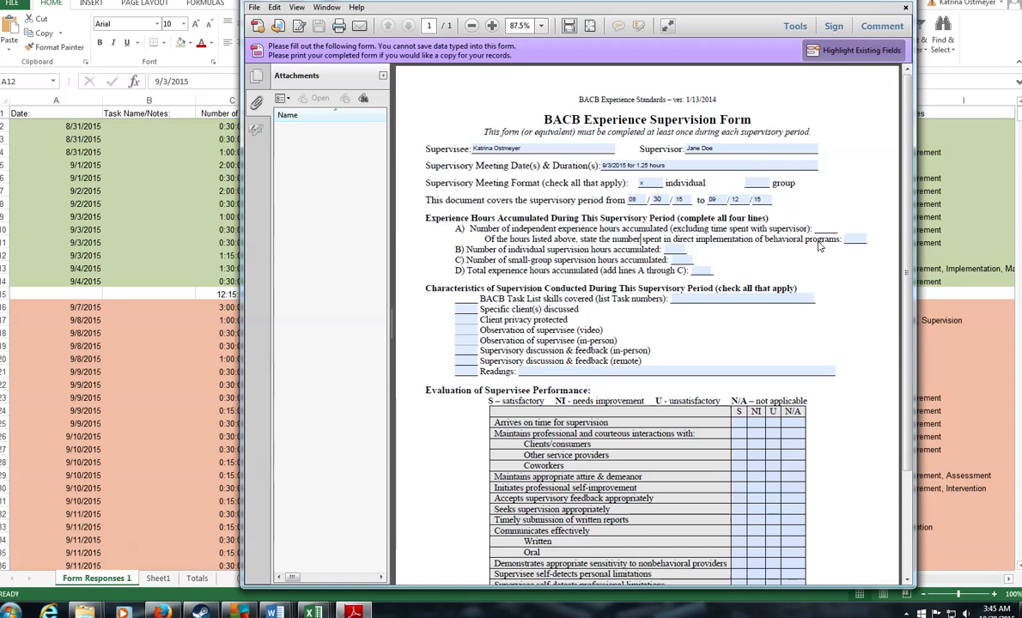
click(855, 243)
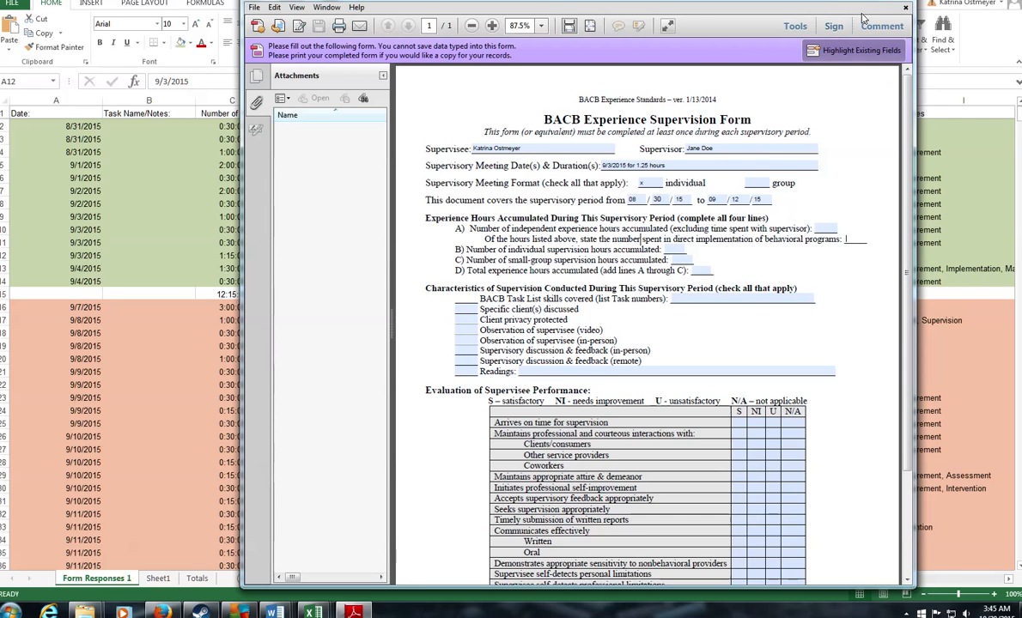
click(69, 346)
click(222, 295)
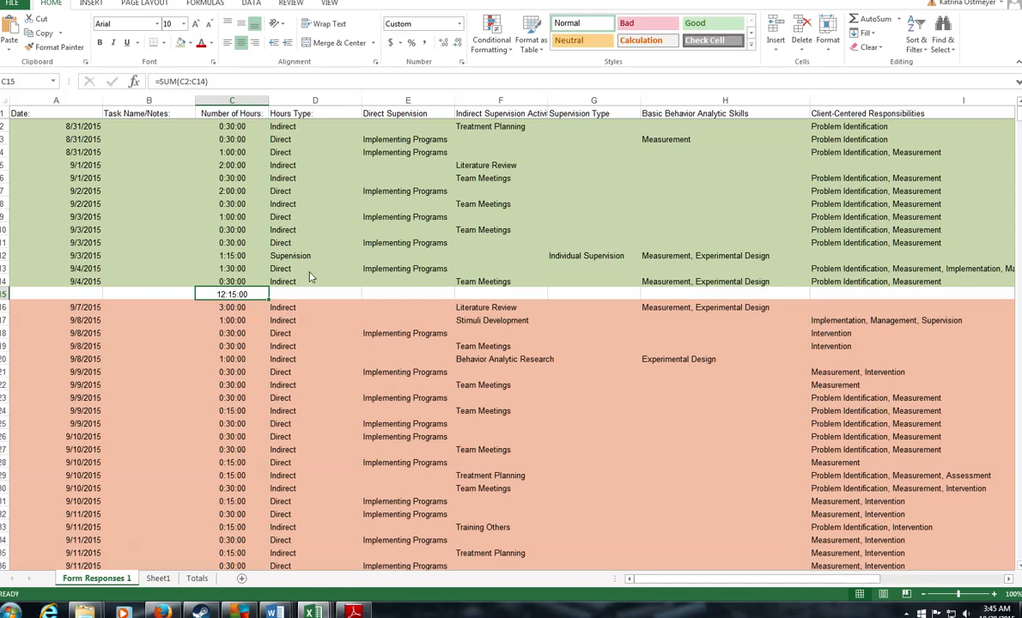
Step: Start an 'Indirect' entry in D15 beside the total, then clear it
click(301, 296)
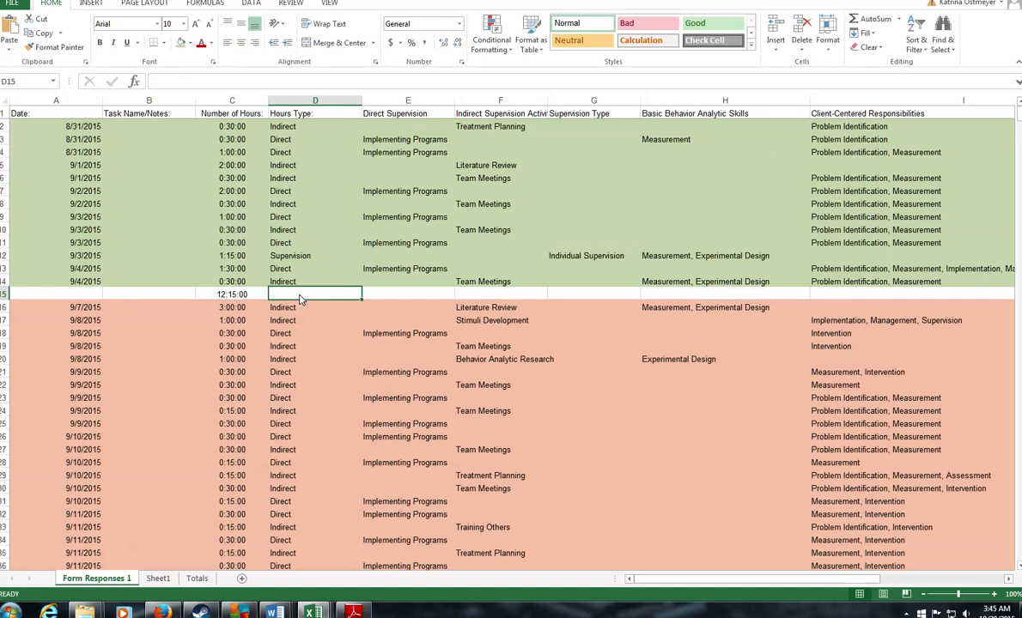
text(Indirect)
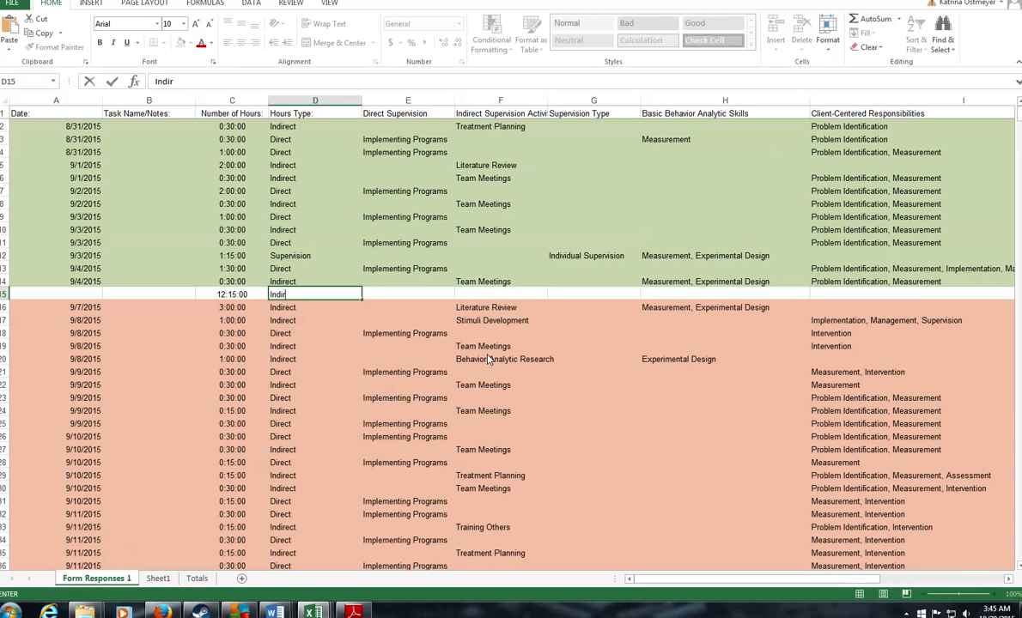
key(BackSpace)
key(BackSpace)
key(BackSpace)
key(BackSpace)
key(BackSpace)
scroll(310, 455, down, 3)
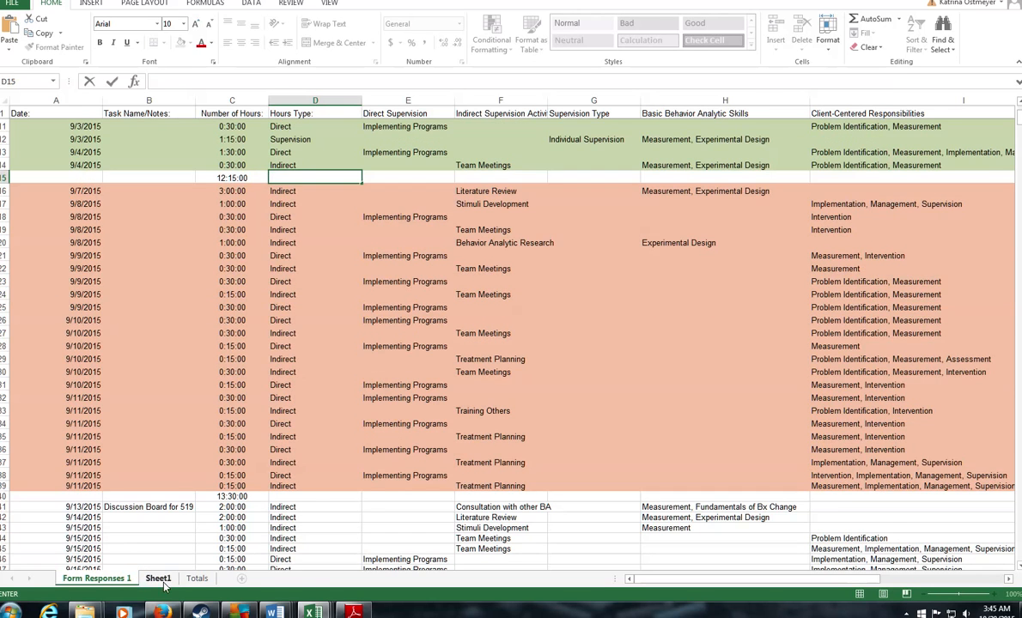
Step: Copy the 25.75 total from Sheet1 cell B4 into line A of the form
click(158, 579)
key(Left)
key(Down)
key(Down)
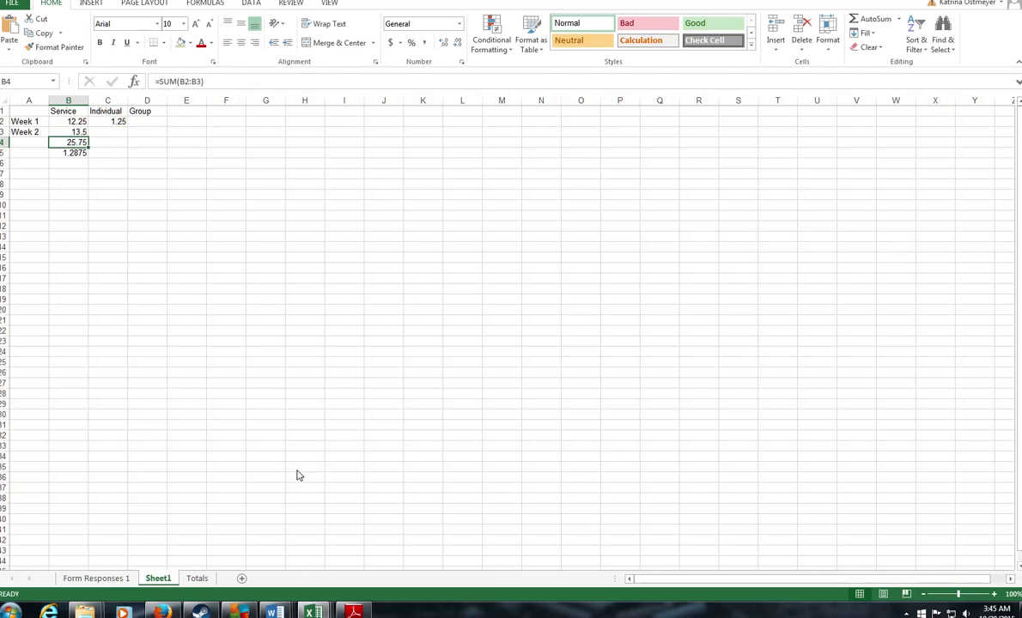
mouse_move(313, 612)
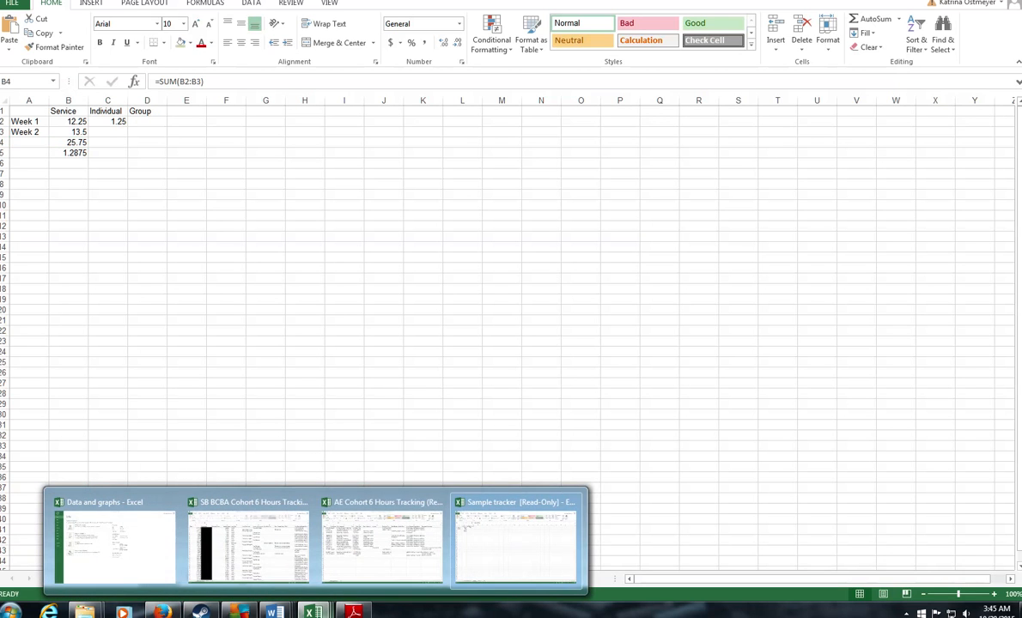
click(353, 612)
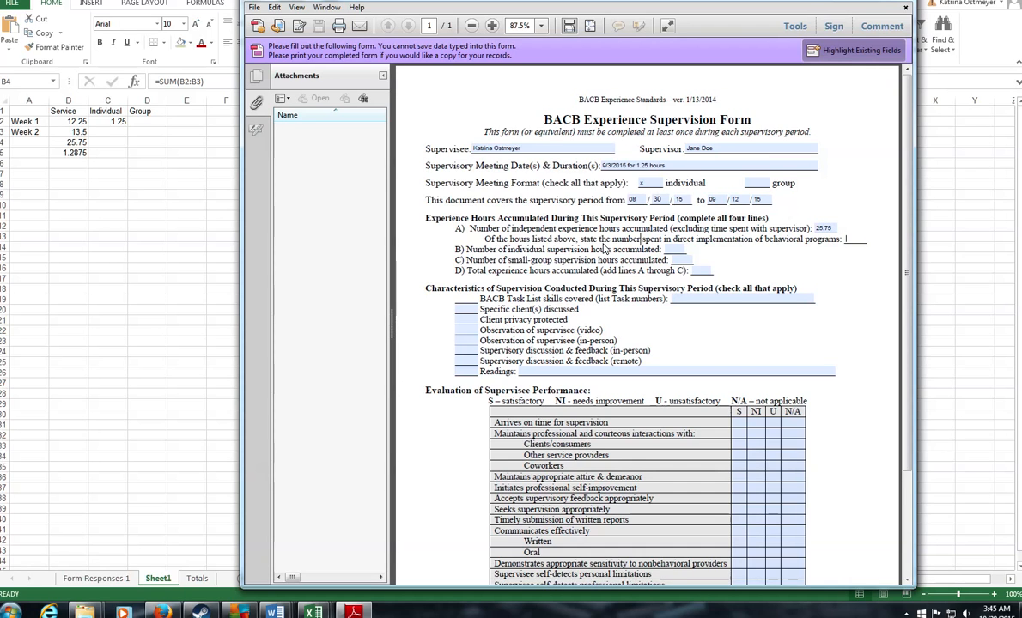
click(103, 579)
click(118, 581)
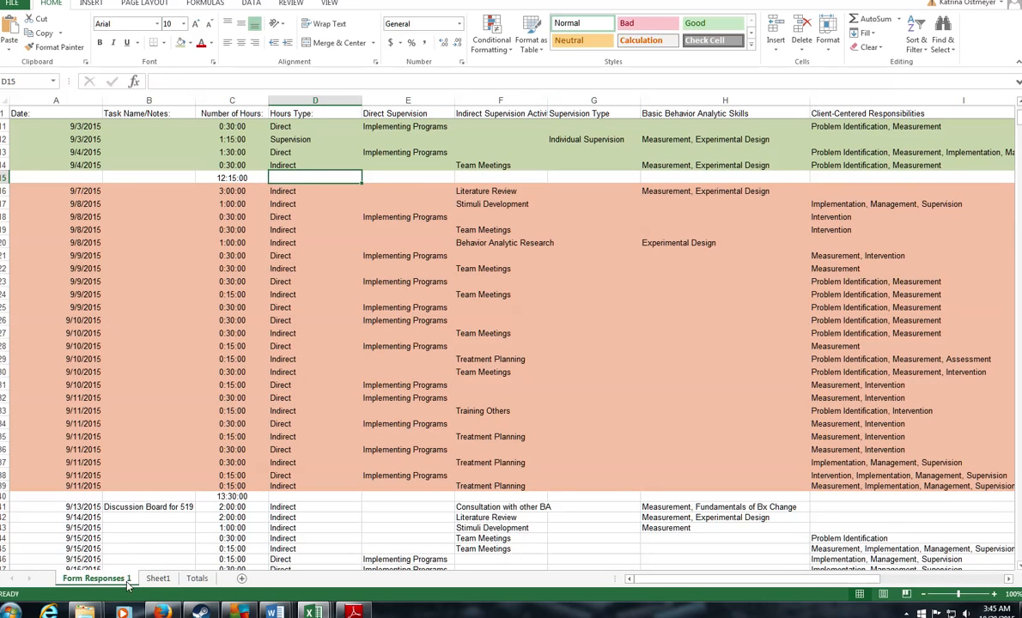
scroll(347, 250, up, 3)
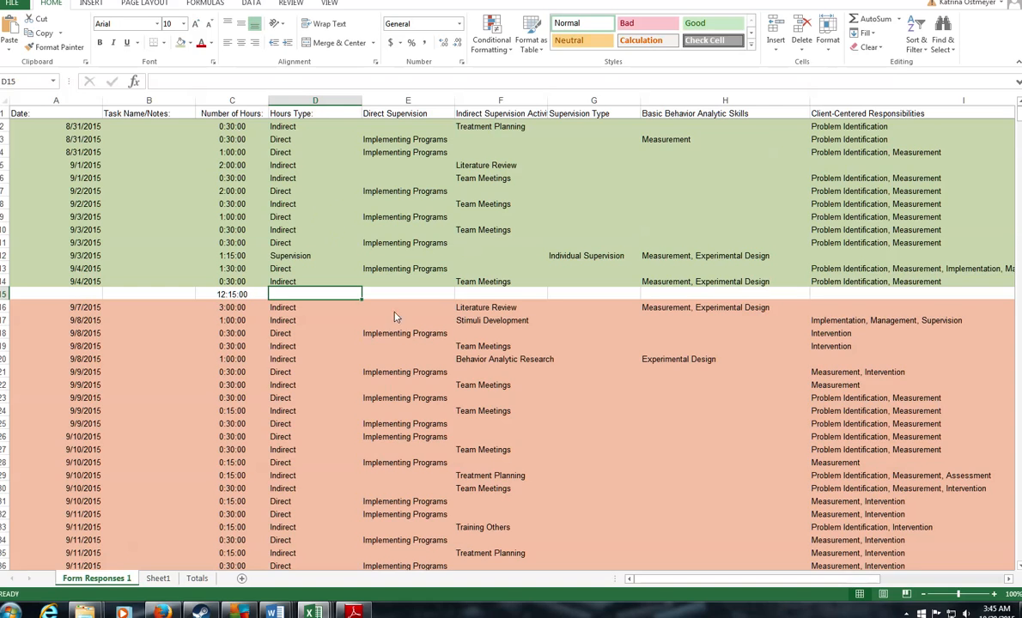
Step: Begin a =SUM in D15 with the first week's Direct hours C3:C4, C7, C9, C11 and C13
text(=sum()
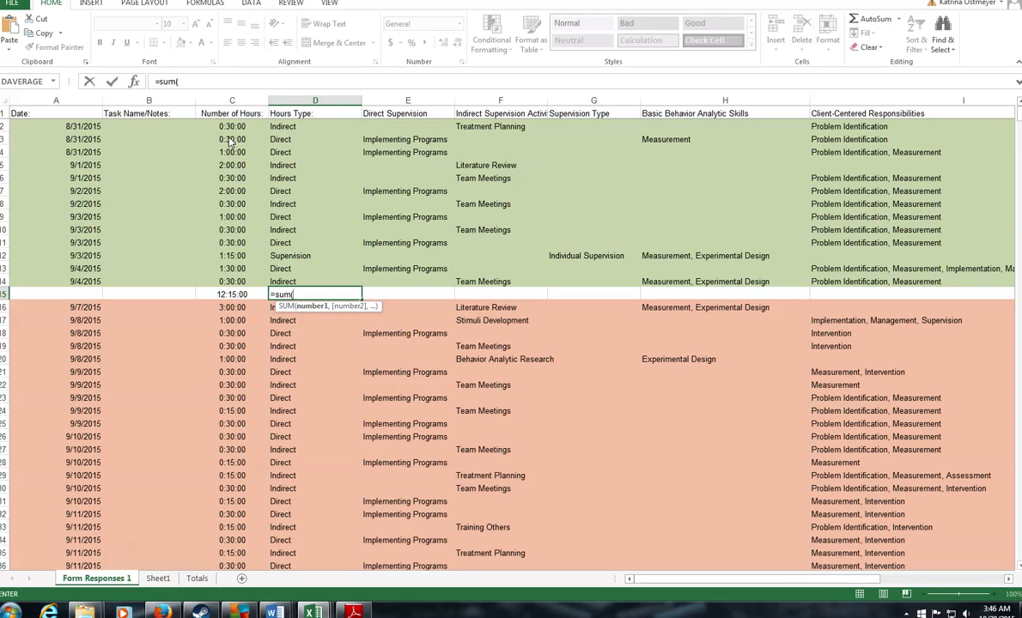
drag(230, 142, 230, 153)
ctrl+click(238, 193)
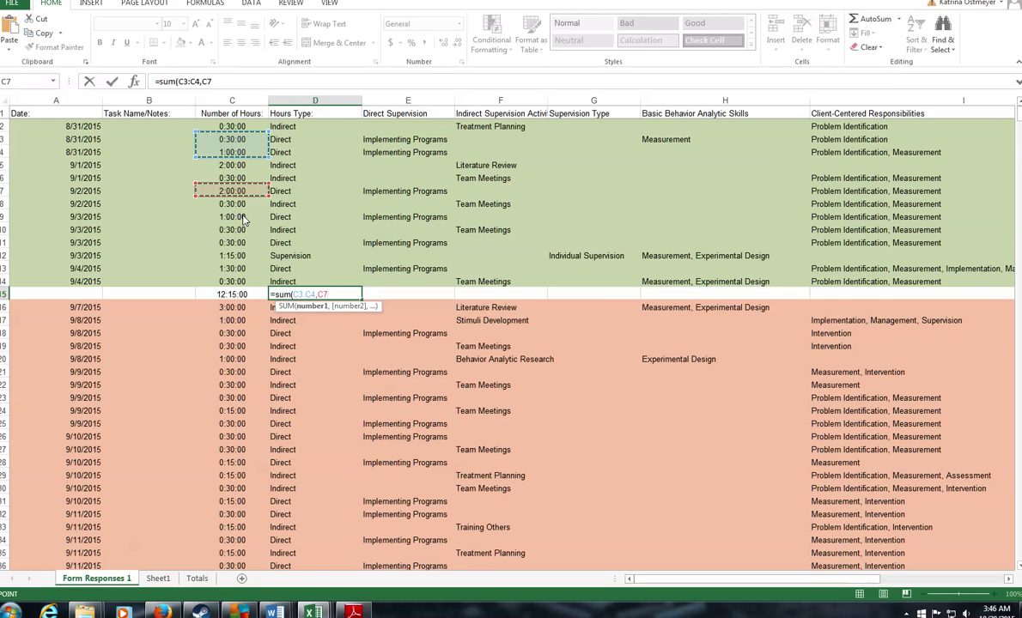
ctrl+click(241, 217)
ctrl+click(232, 242)
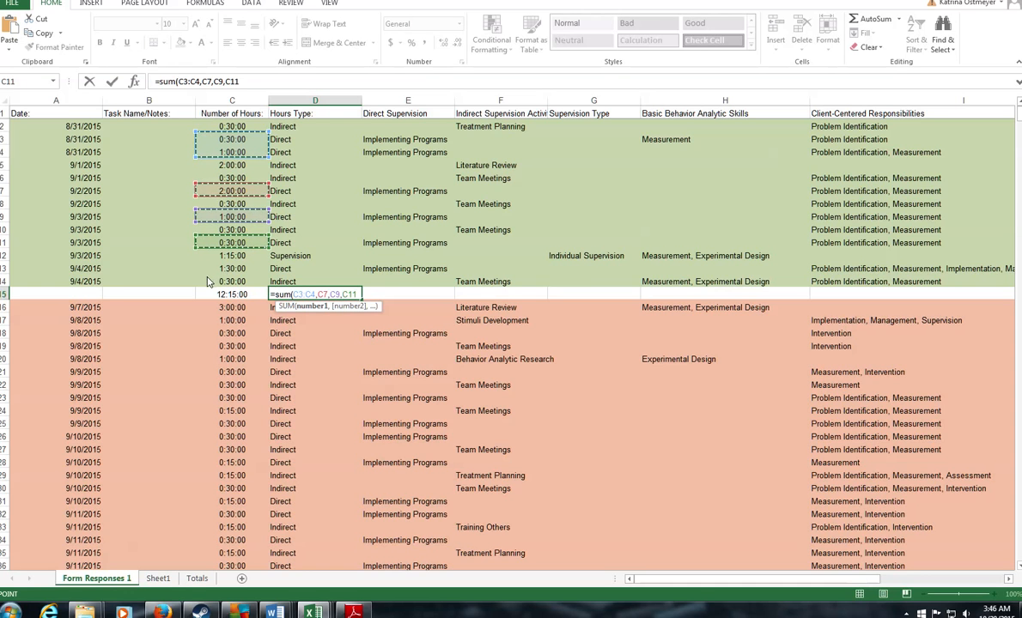
ctrl+click(232, 268)
Step: Add the second week's Direct hours C18 through C38 and commit the 11:15:00 total
scroll(338, 301, down, 2)
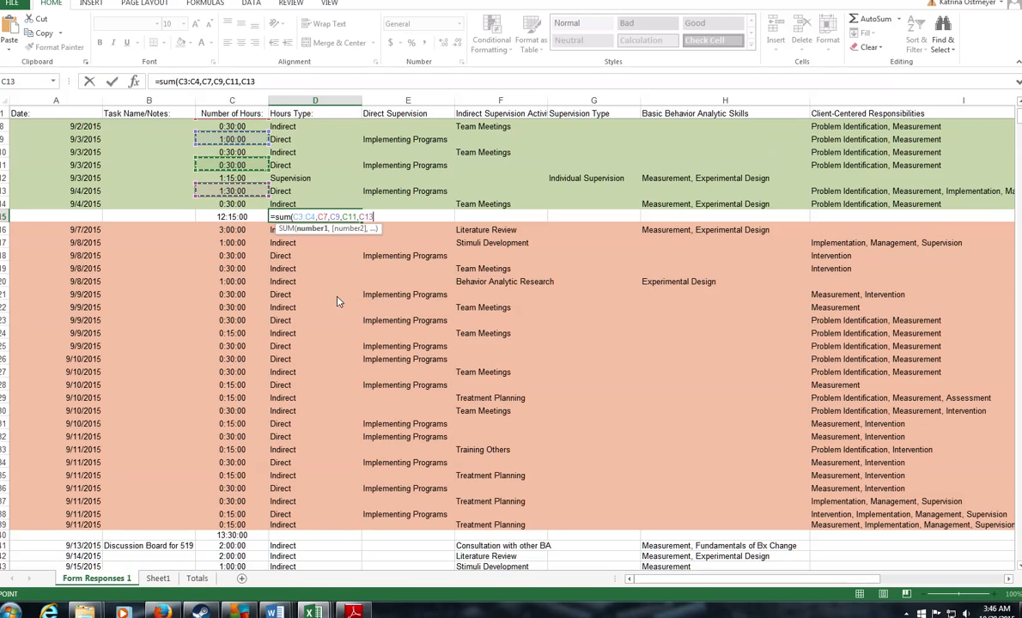
scroll(338, 301, down, 1)
ctrl+click(232, 216)
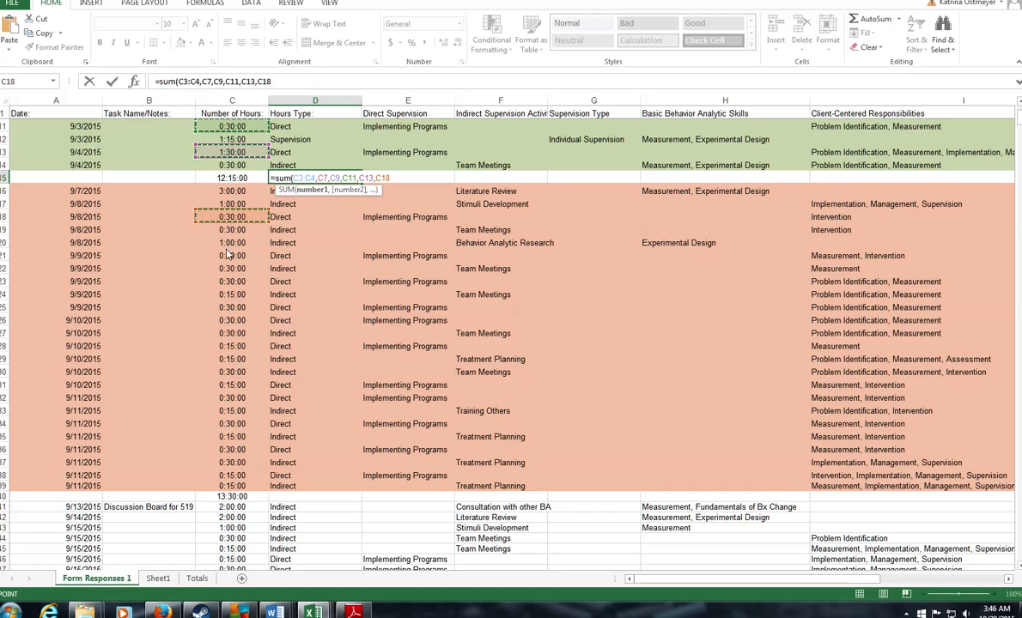
ctrl+click(229, 255)
ctrl+click(232, 281)
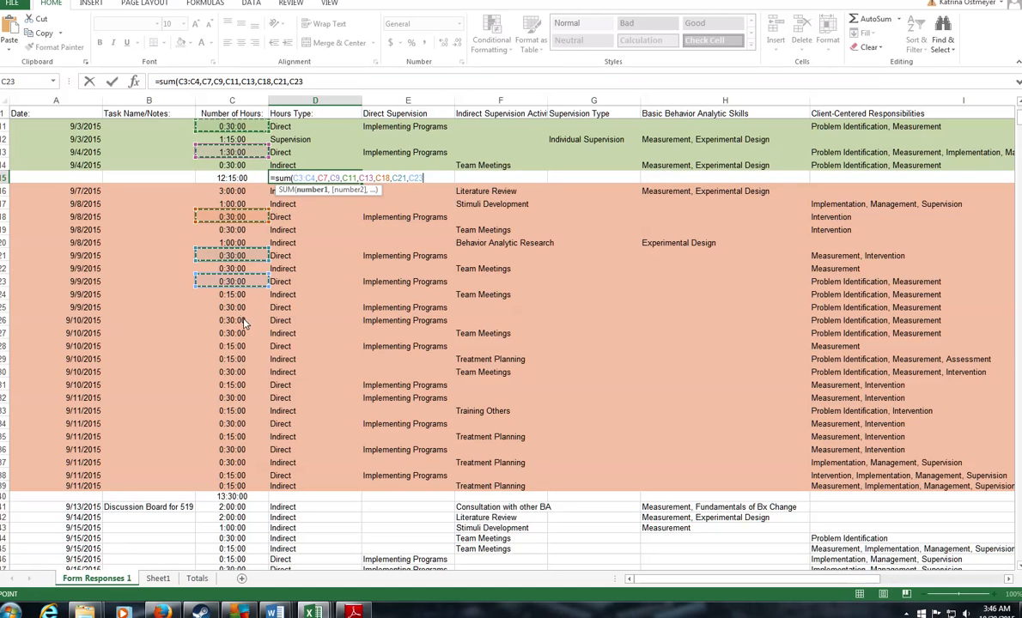
drag(232, 306, 232, 319)
ctrl+click(229, 346)
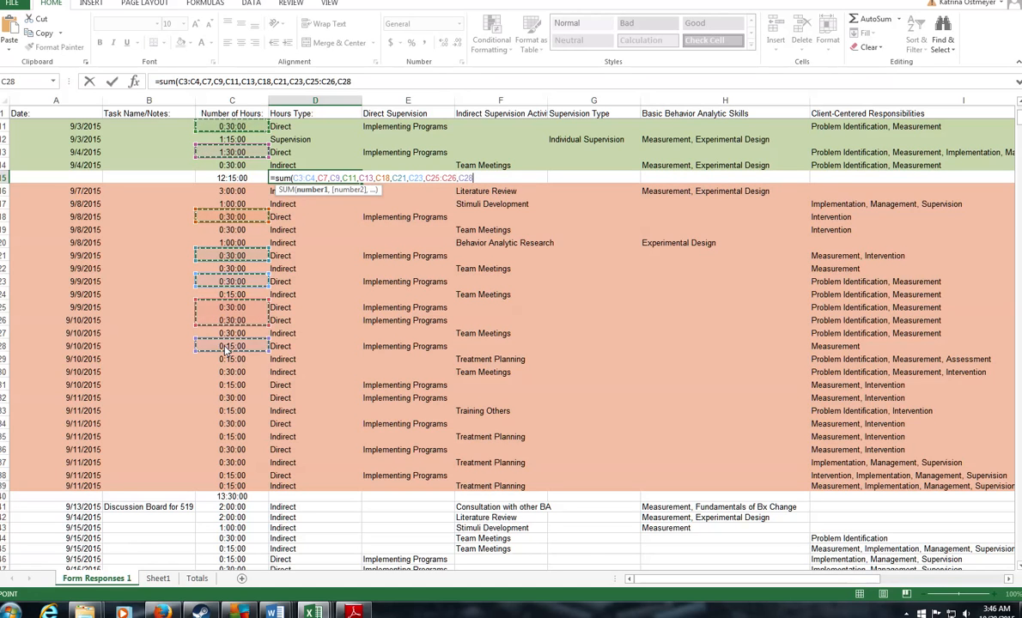
drag(232, 384, 232, 397)
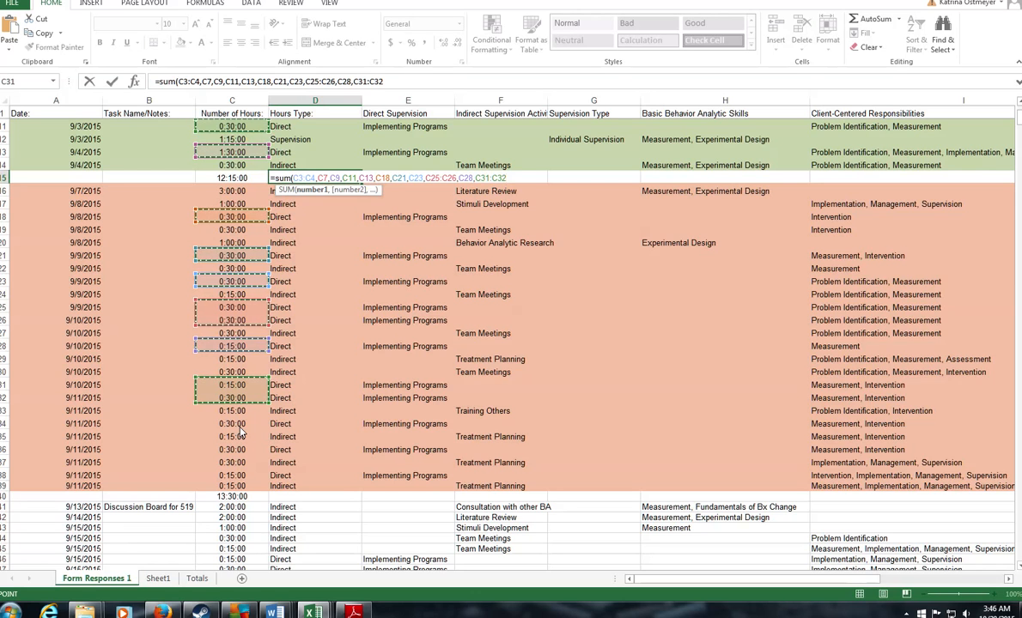
ctrl+click(239, 424)
ctrl+click(241, 449)
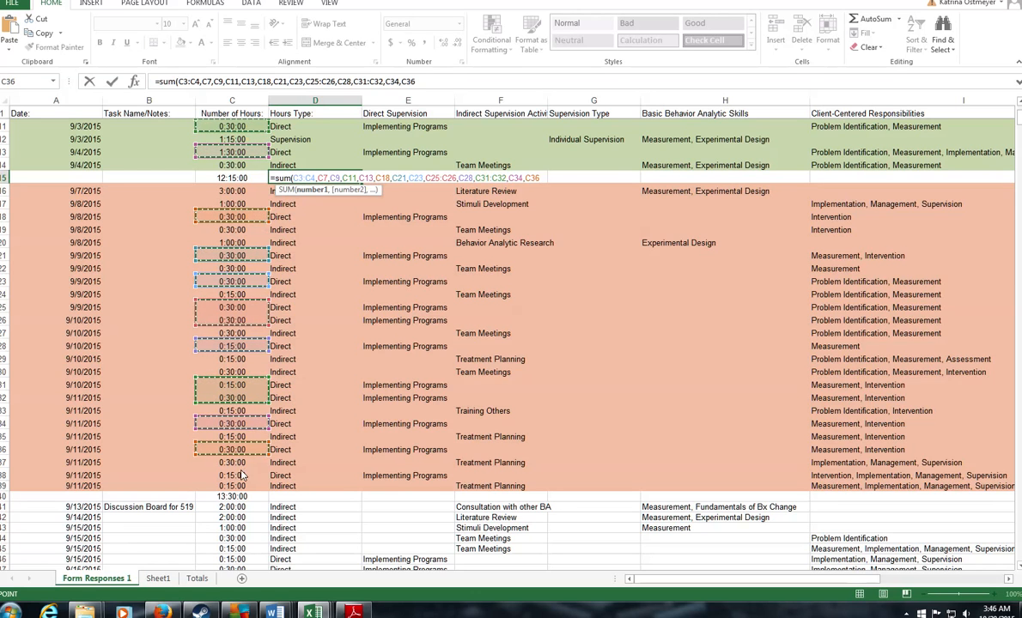
ctrl+click(241, 475)
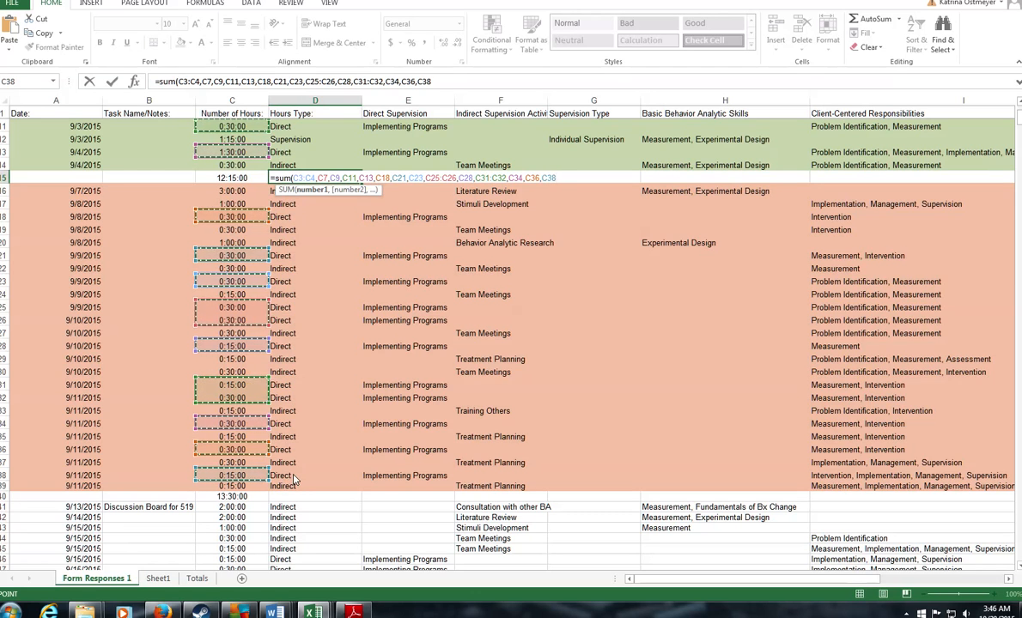
key(Return)
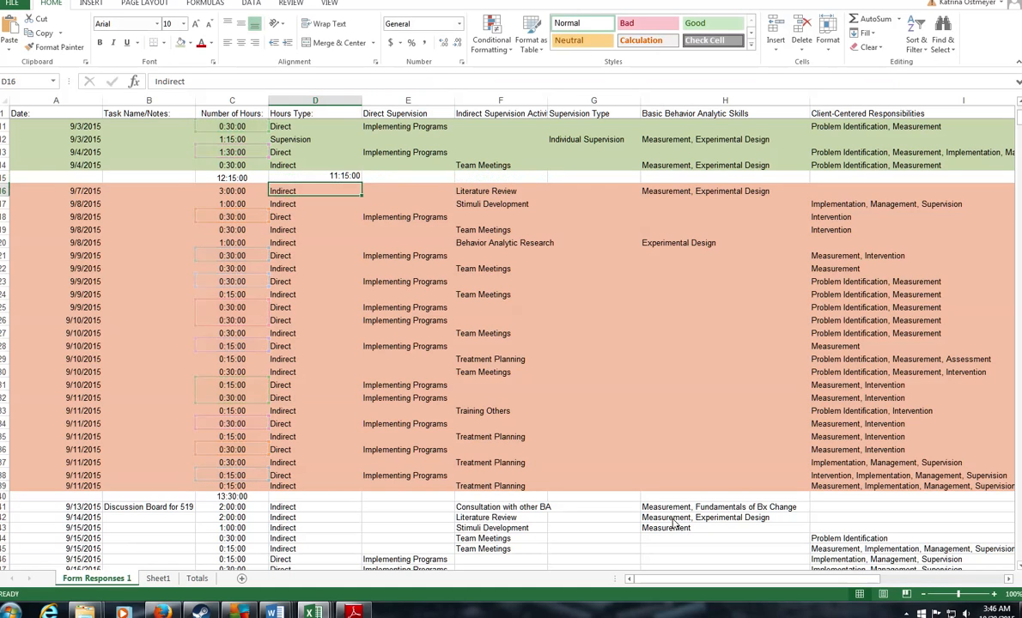
click(341, 180)
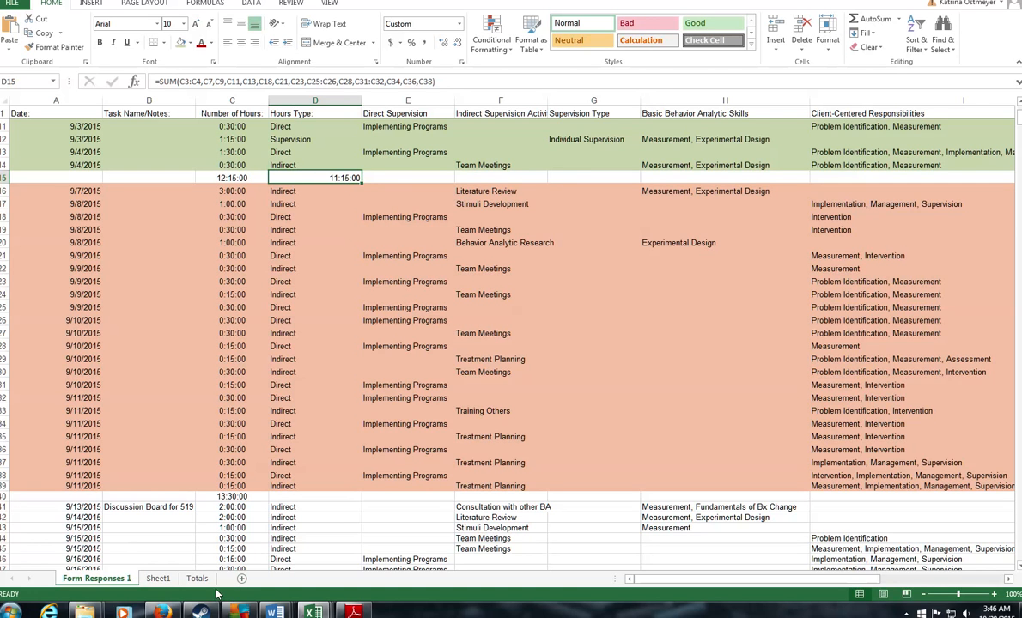
click(158, 578)
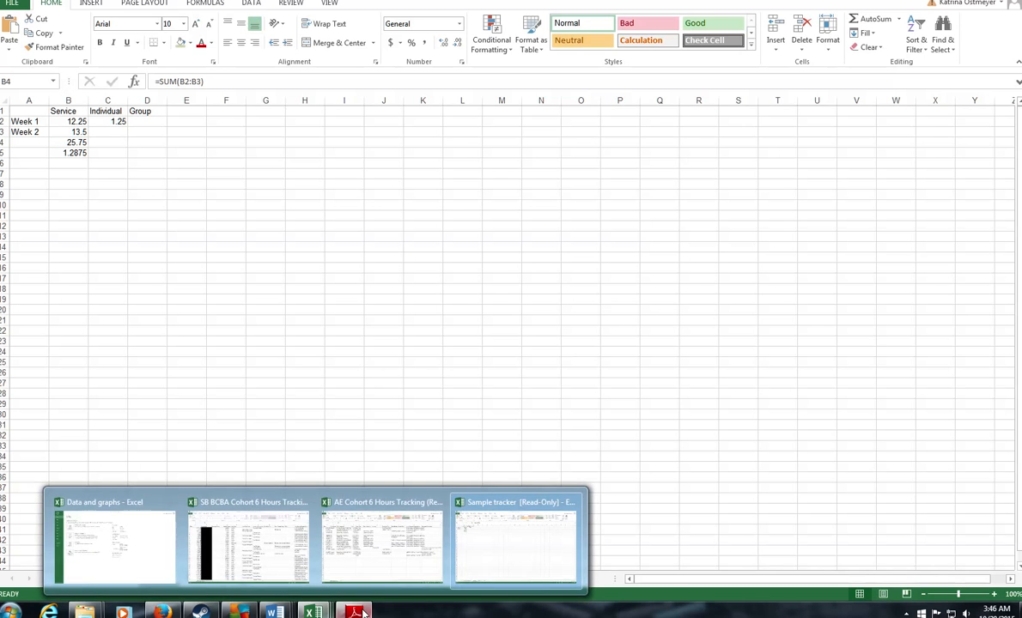
Step: Enter 11.25 direct-implementation hours, 0 small-group hours and the total experience hours on the form
click(353, 612)
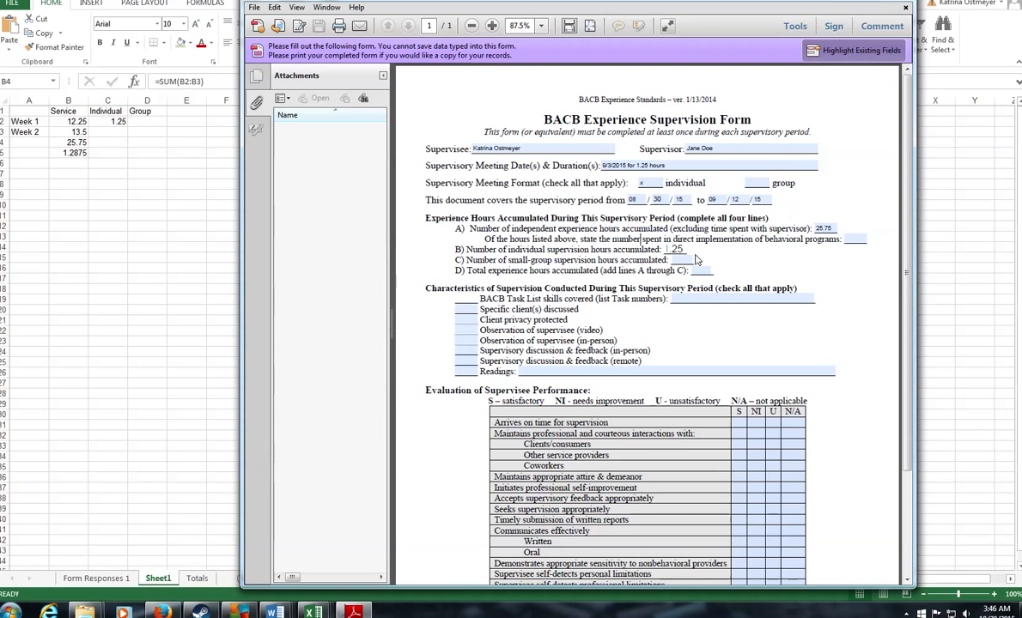
click(853, 241)
click(675, 250)
key(Tab)
text(0)
click(703, 272)
click(705, 272)
click(676, 251)
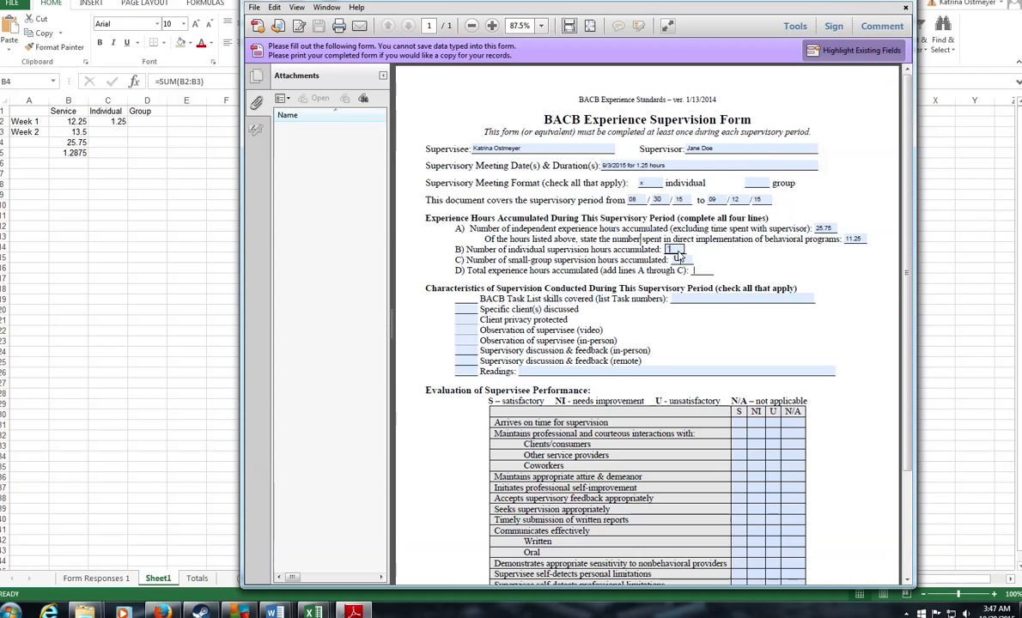
click(680, 259)
Step: Check the task list skills covered item and place the cursor in its task-number field
click(468, 299)
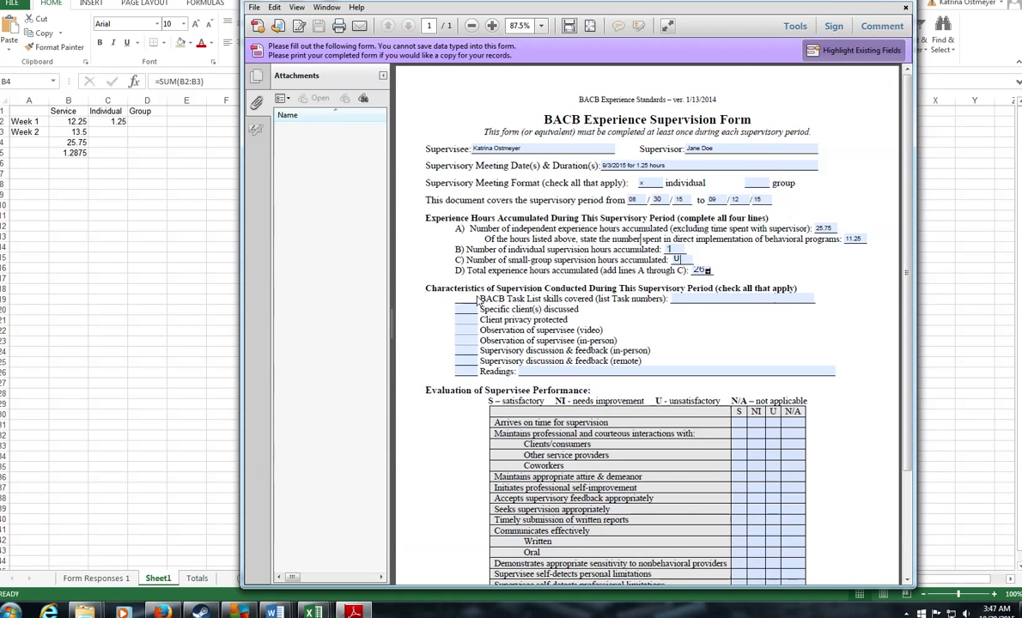
click(688, 301)
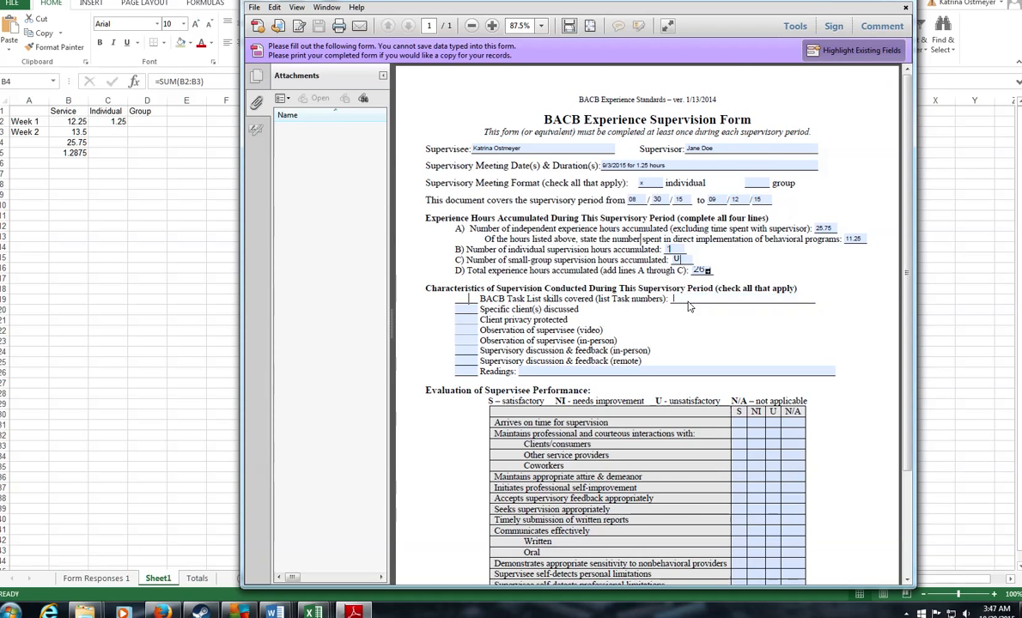
click(85, 580)
click(85, 579)
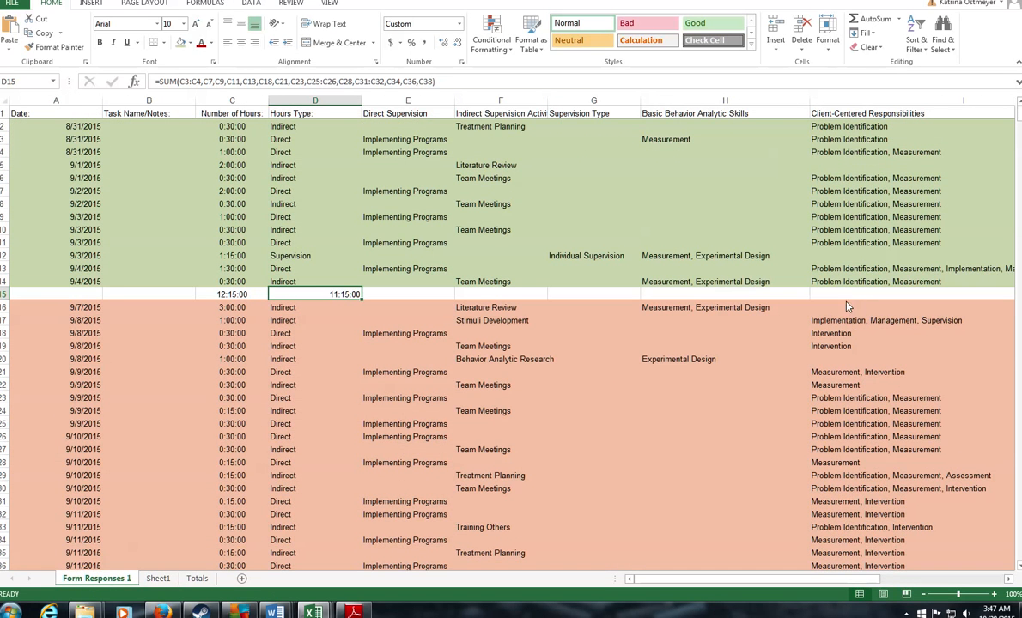
Step: Read the client-centered responsibilities in rows 2–4, foundational knowledge in J5 and J12, and skills in H12
click(1008, 580)
click(489, 136)
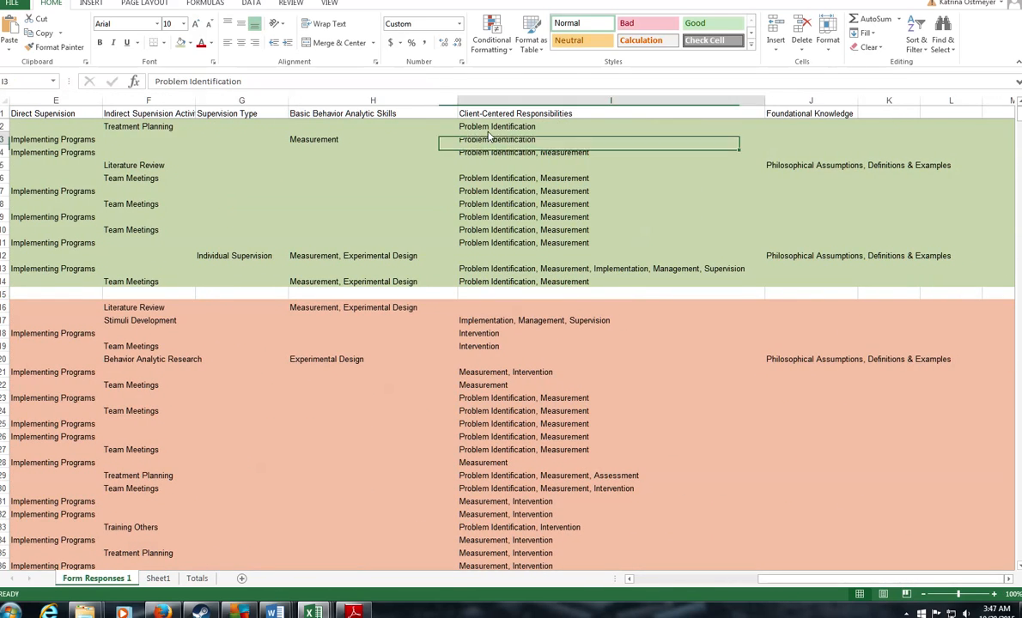
click(496, 129)
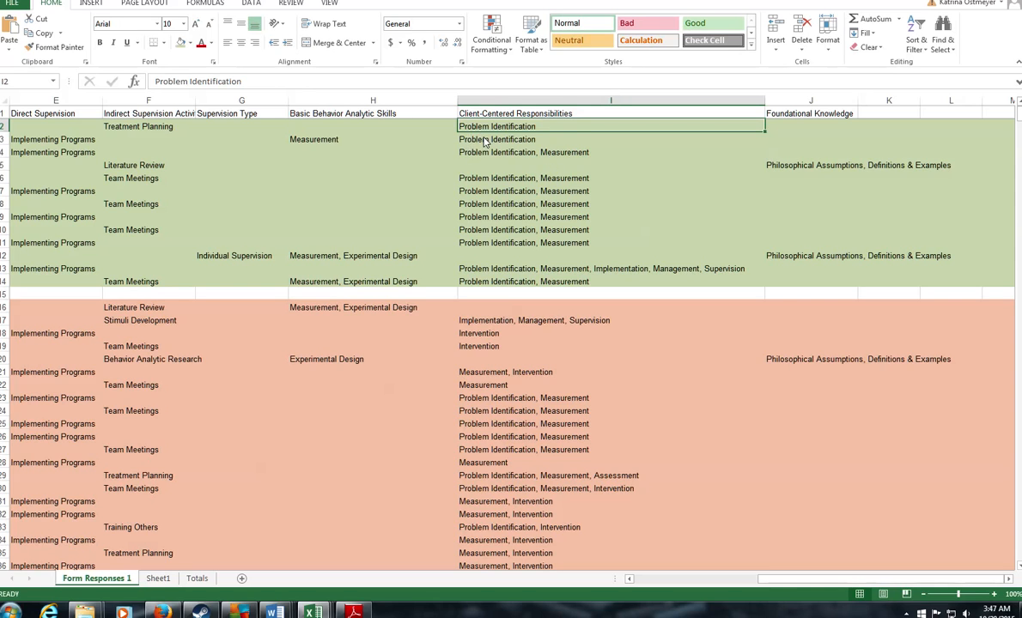
click(484, 139)
click(500, 154)
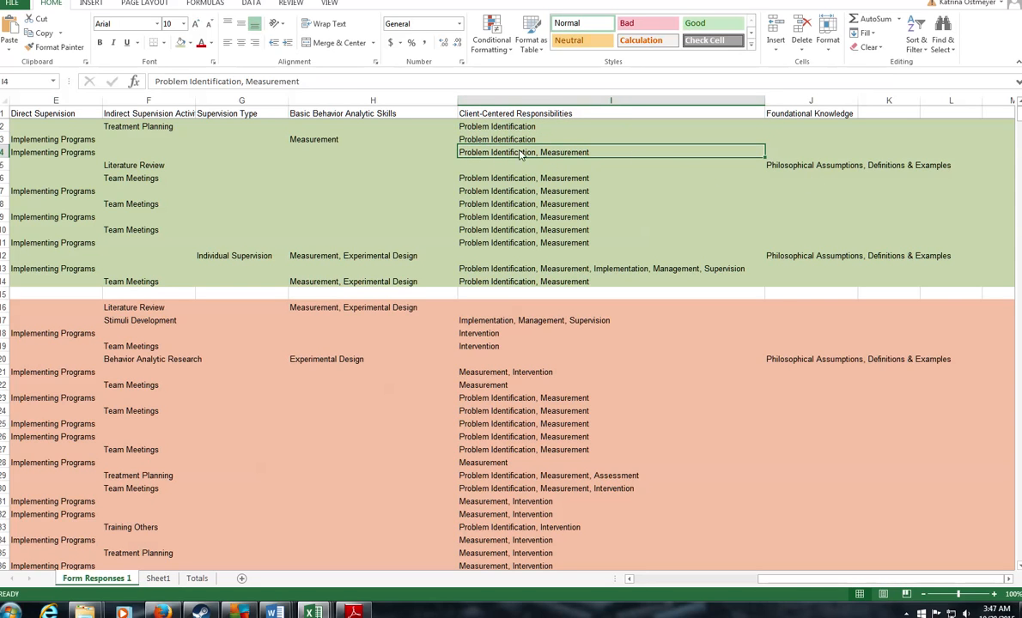
click(813, 168)
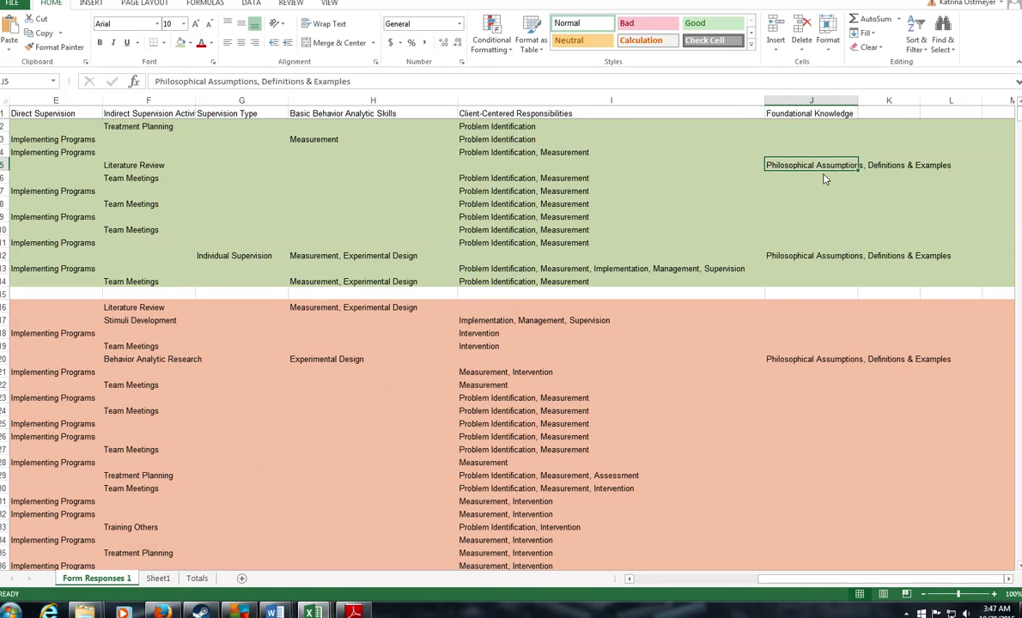
click(820, 261)
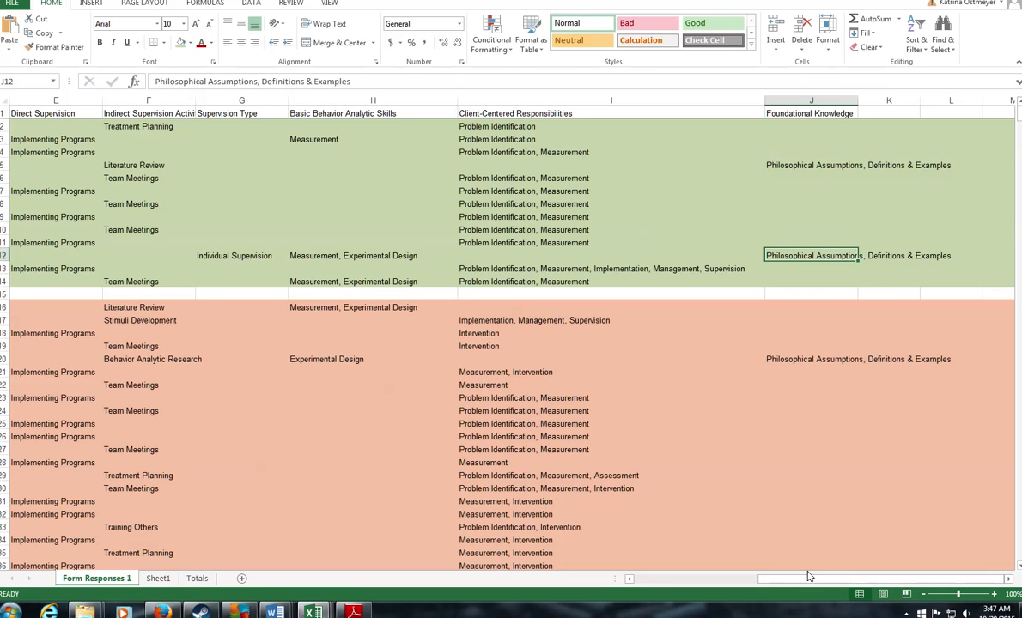
drag(807, 577, 777, 577)
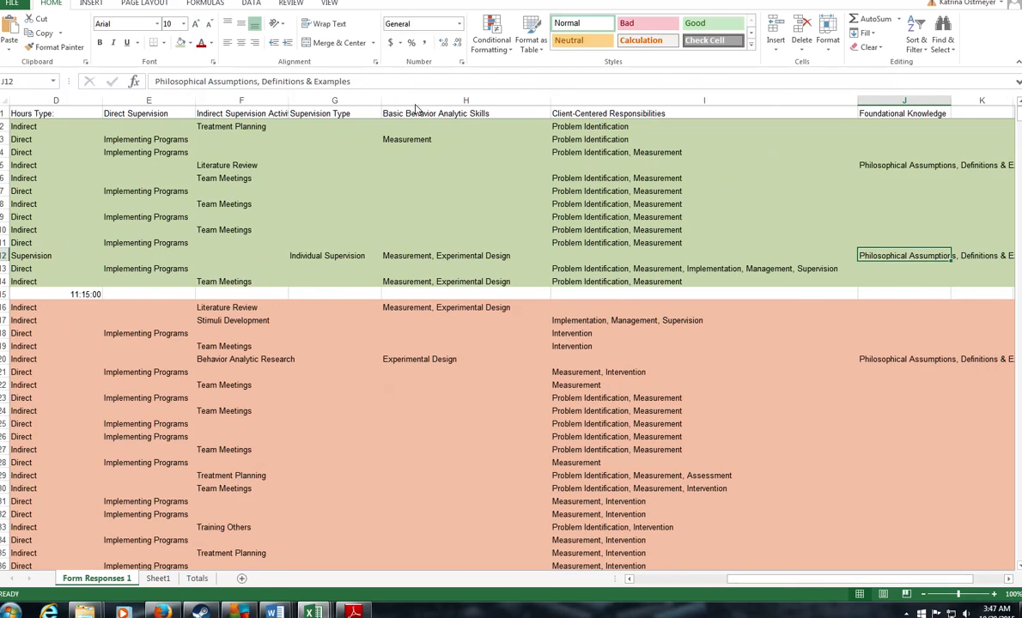
click(463, 257)
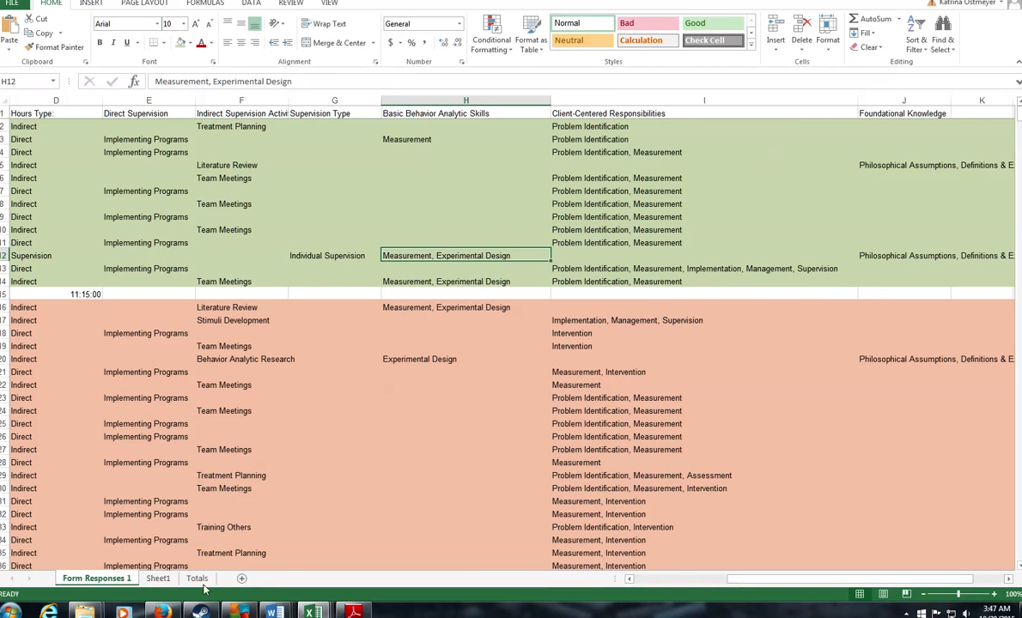
click(160, 612)
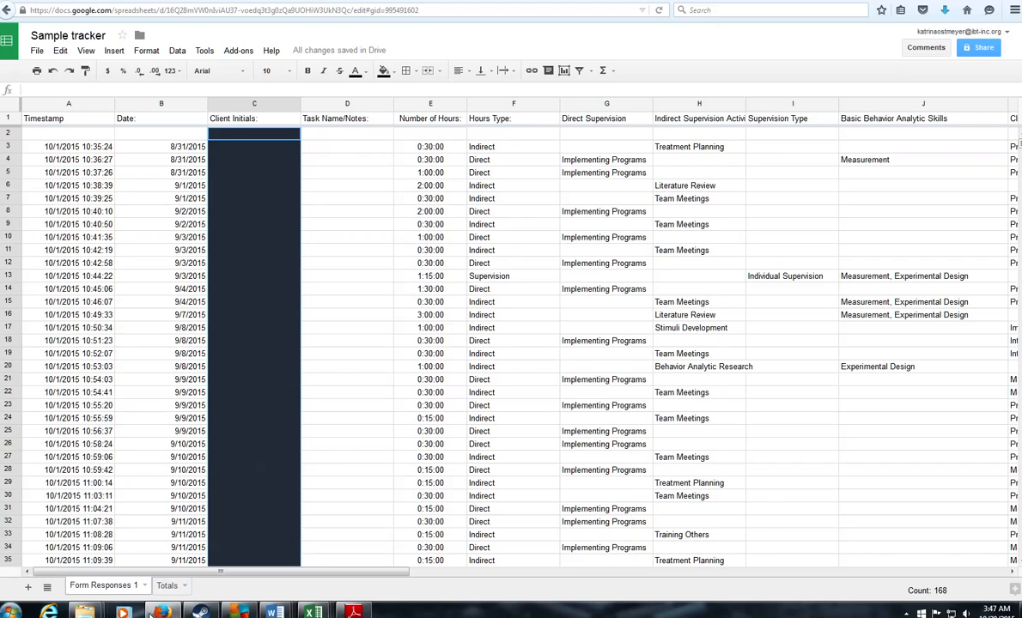
mouse_move(84, 611)
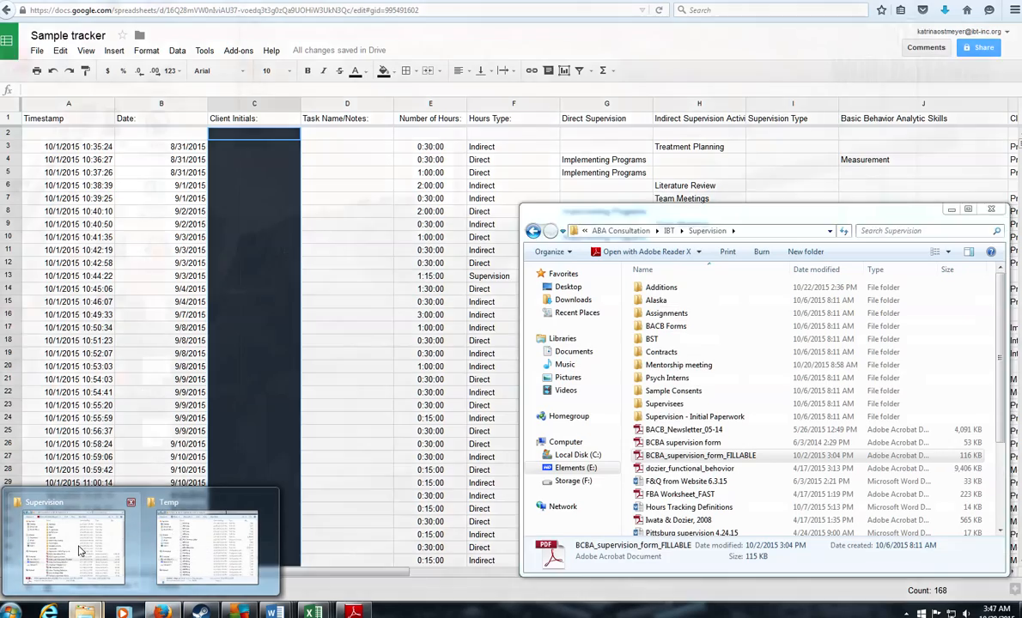
click(79, 551)
scroll(698, 388, down, 3)
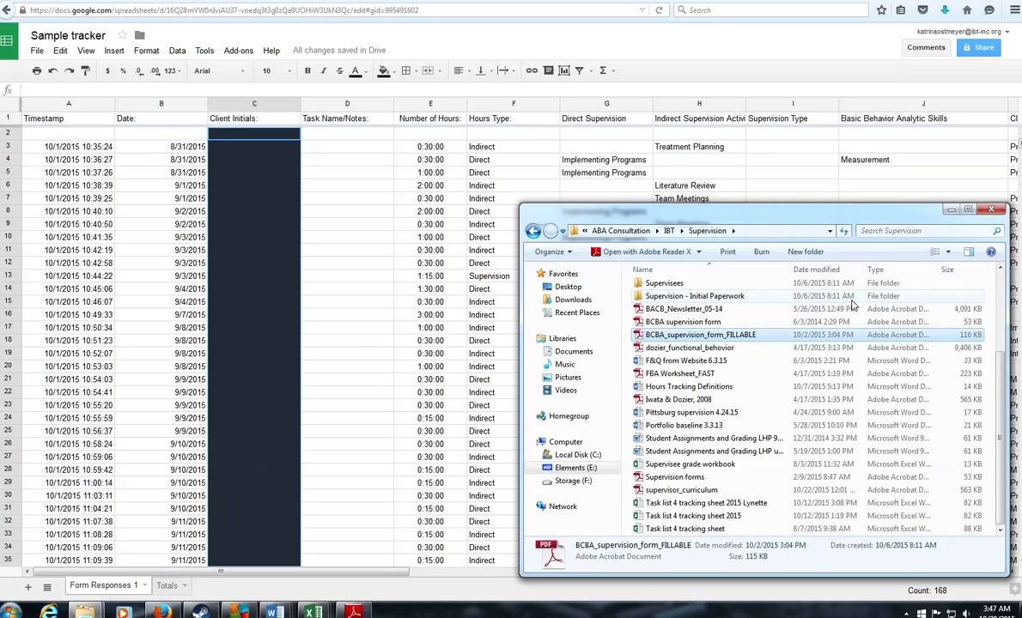
click(951, 210)
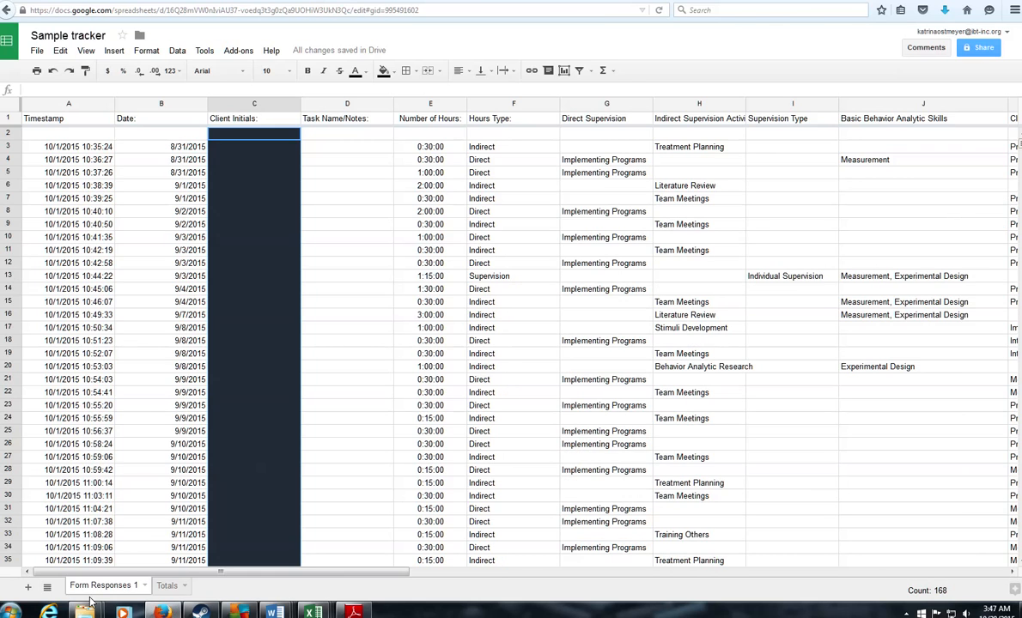
key(alt+Tab)
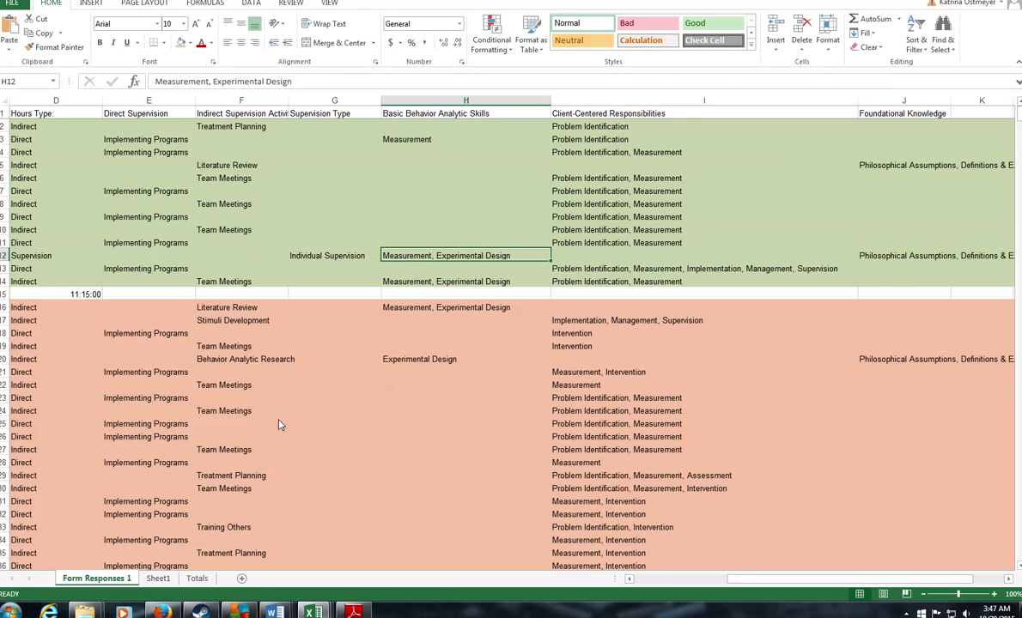
click(162, 611)
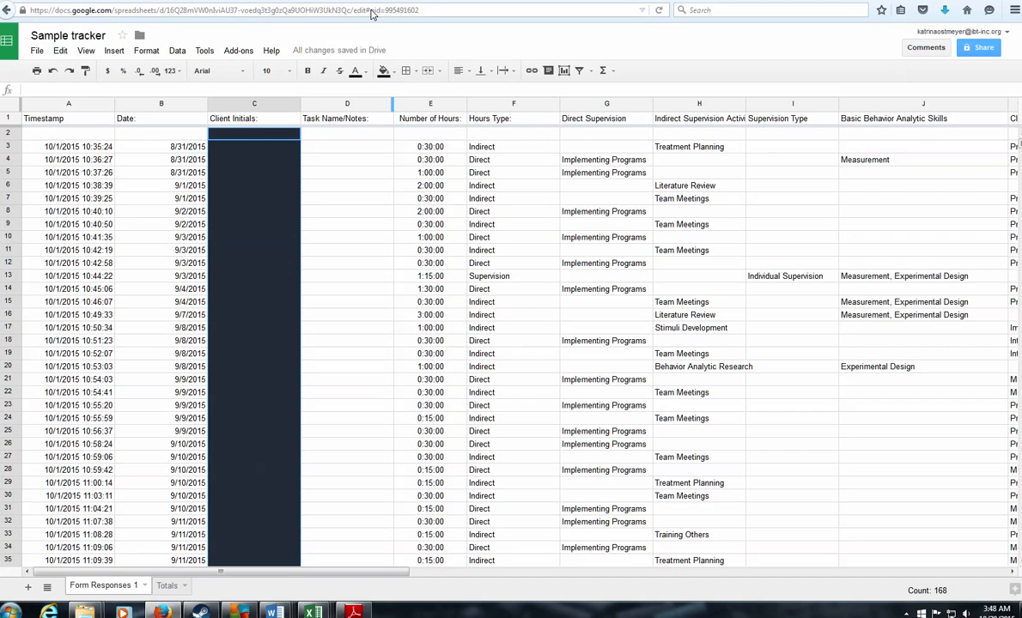
click(196, 16)
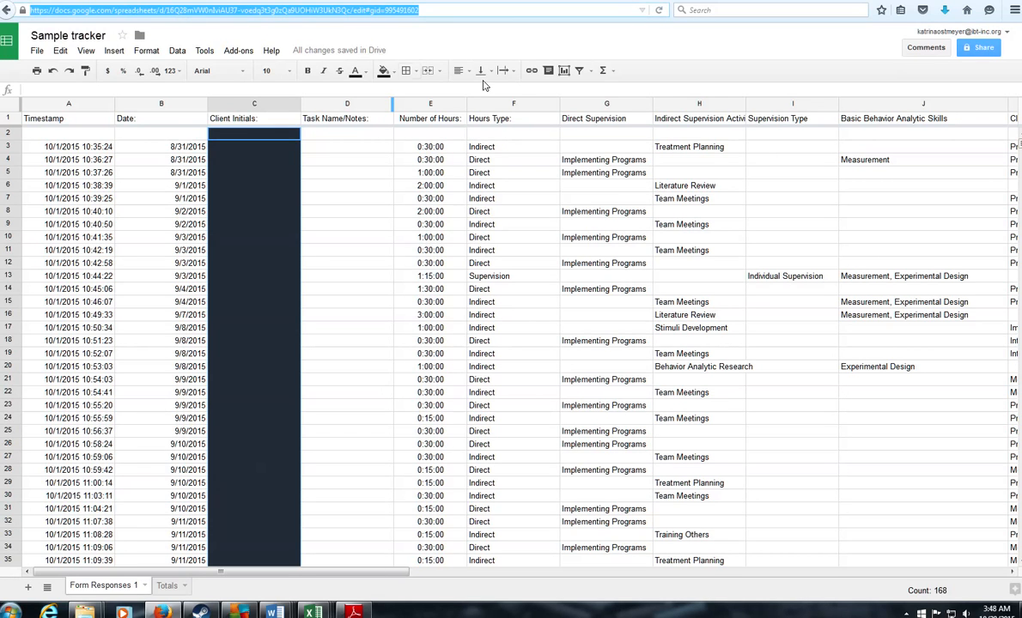
text(www.bac)
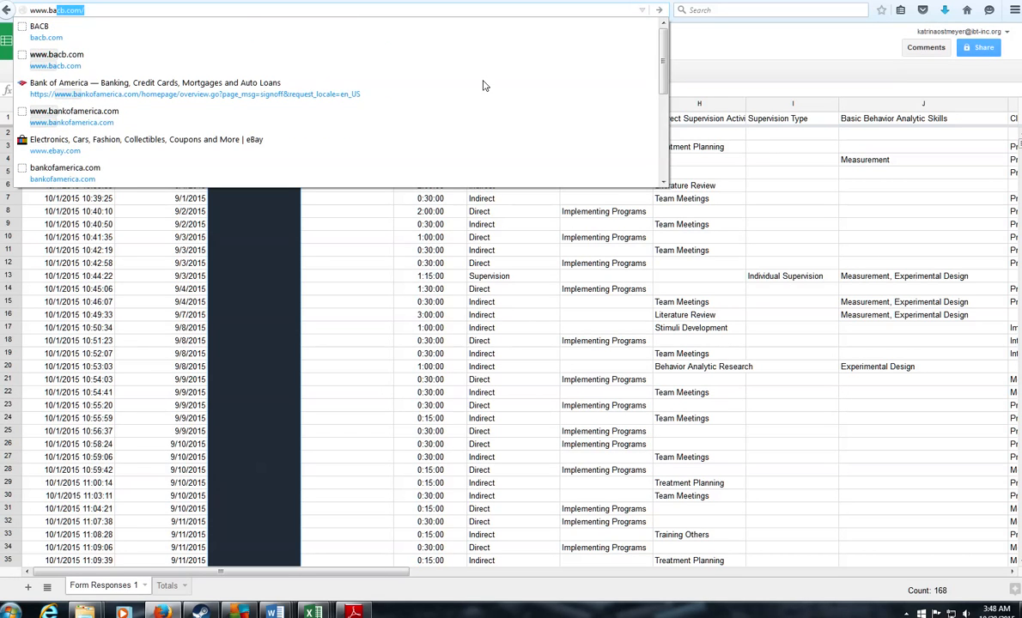
text(b.com)
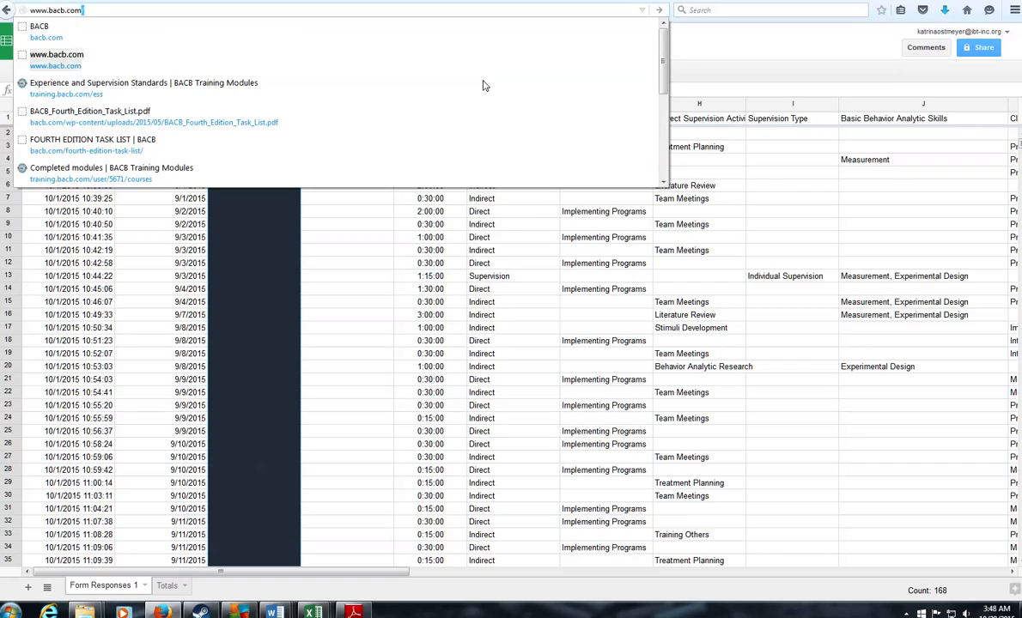
key(Return)
scroll(525, 351, down, 5)
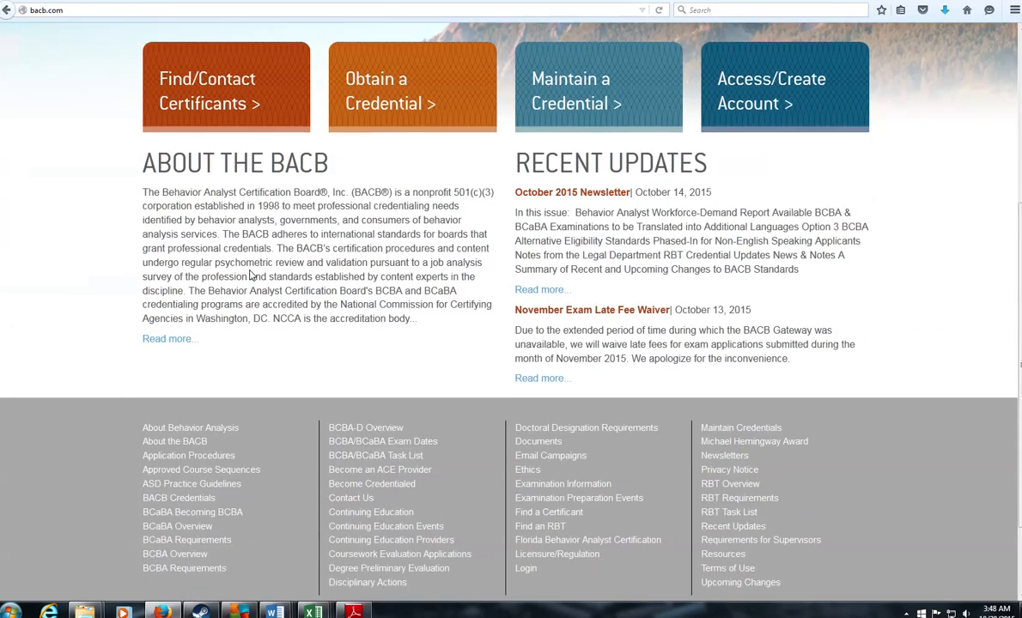
click(554, 339)
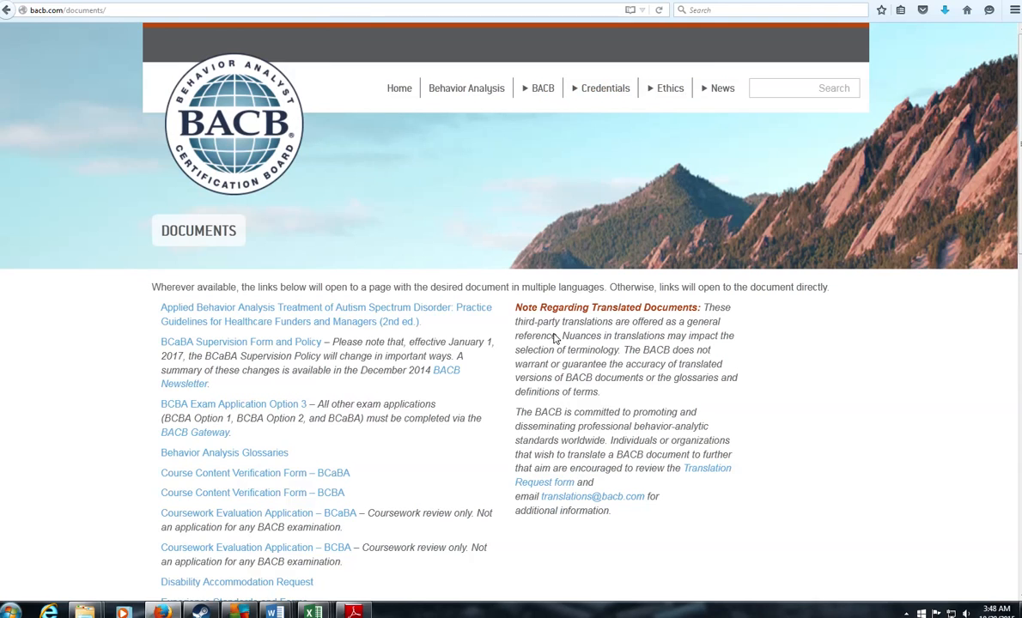
scroll(83, 398, down, 3)
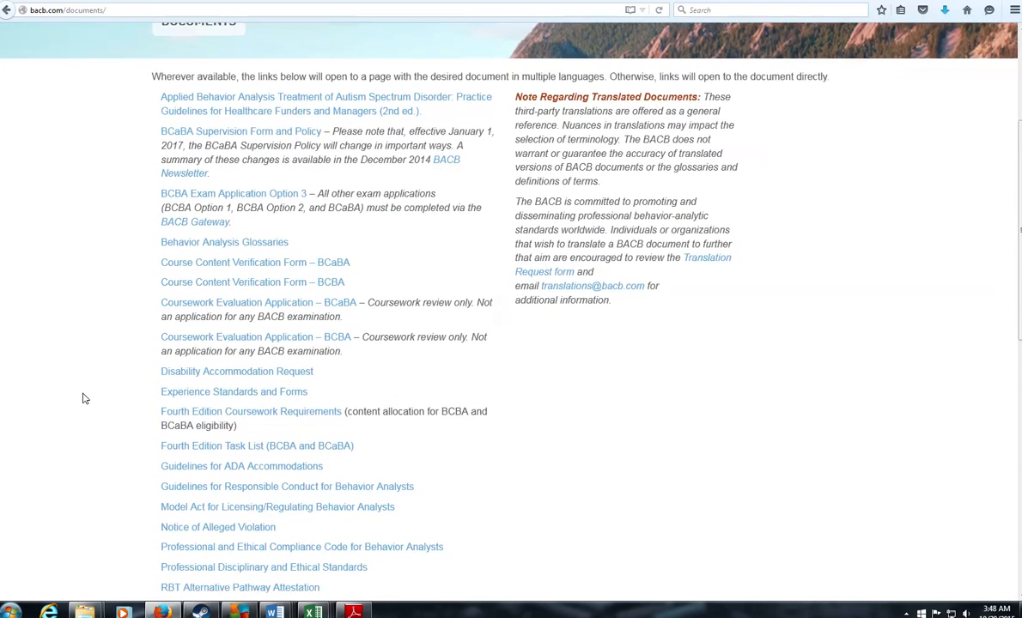
Step: Open the English Fourth Edition Task List PDF and scroll to Section I
click(206, 384)
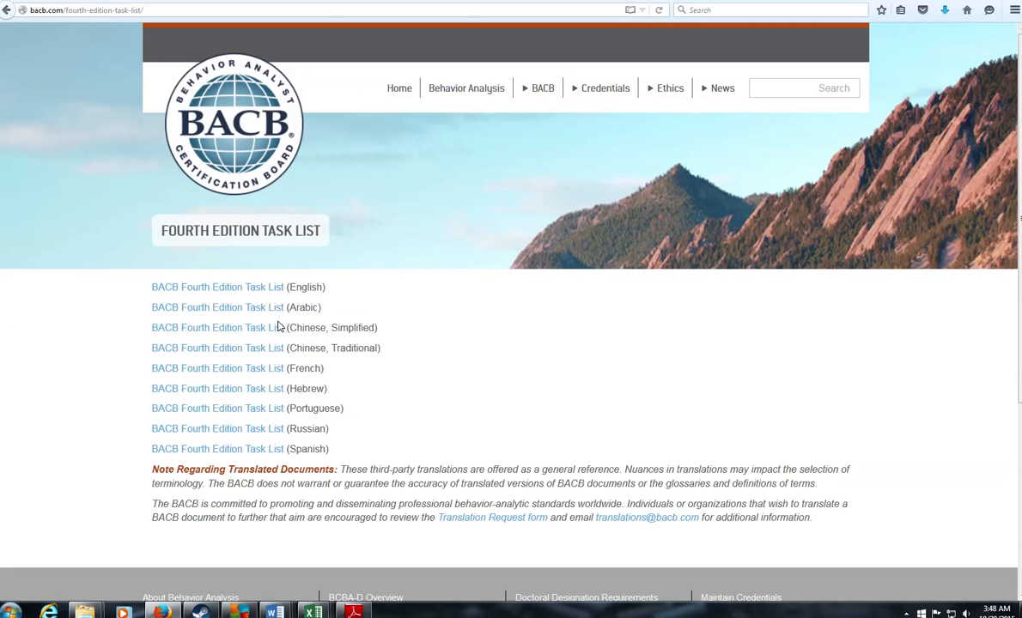
click(222, 289)
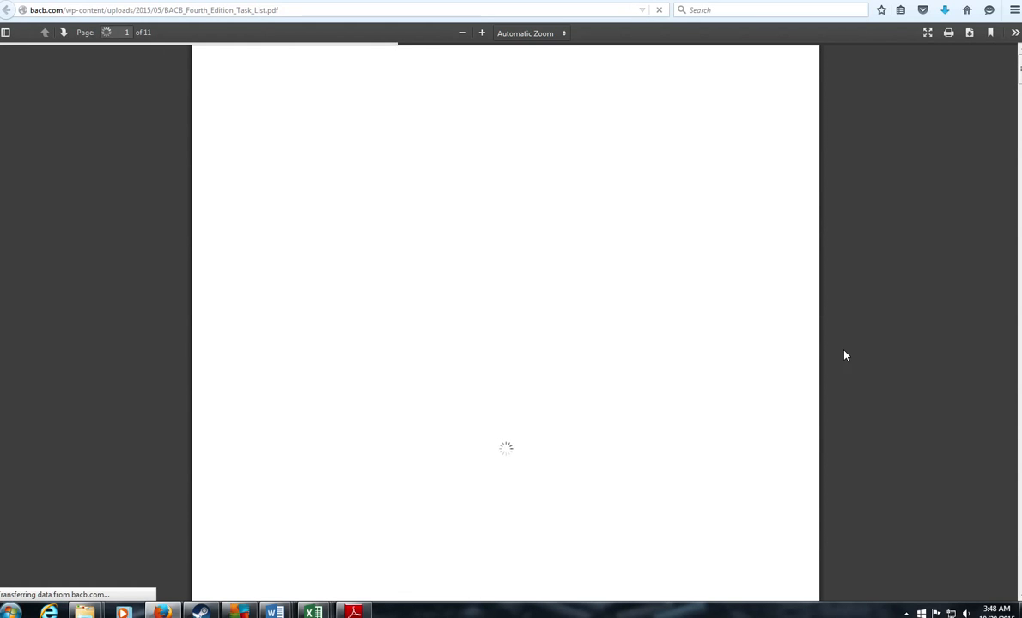
scroll(429, 350, down, 5)
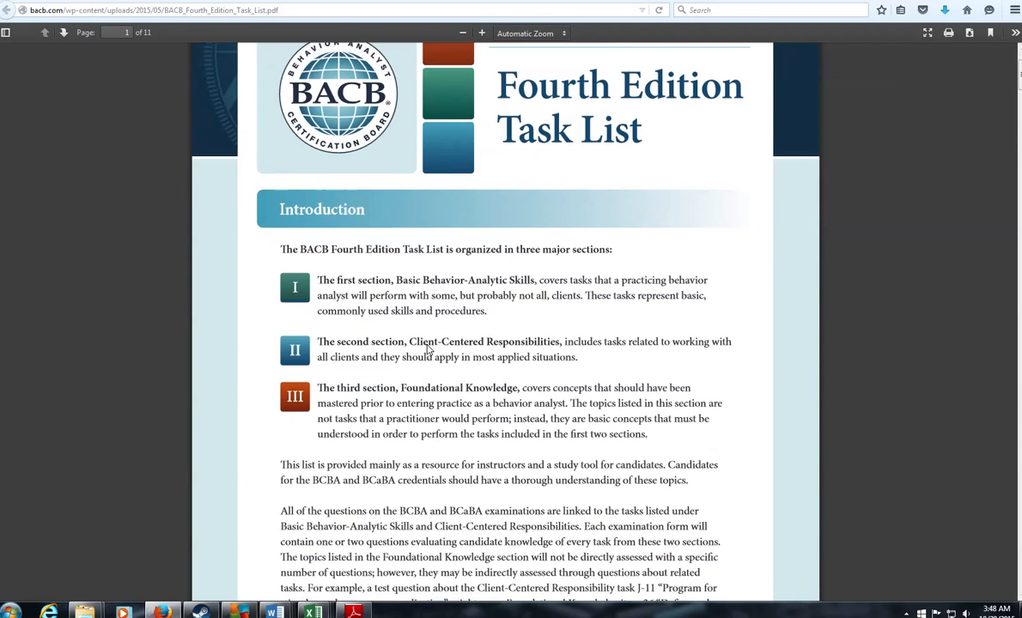
scroll(429, 350, down, 8)
scroll(427, 349, up, 9)
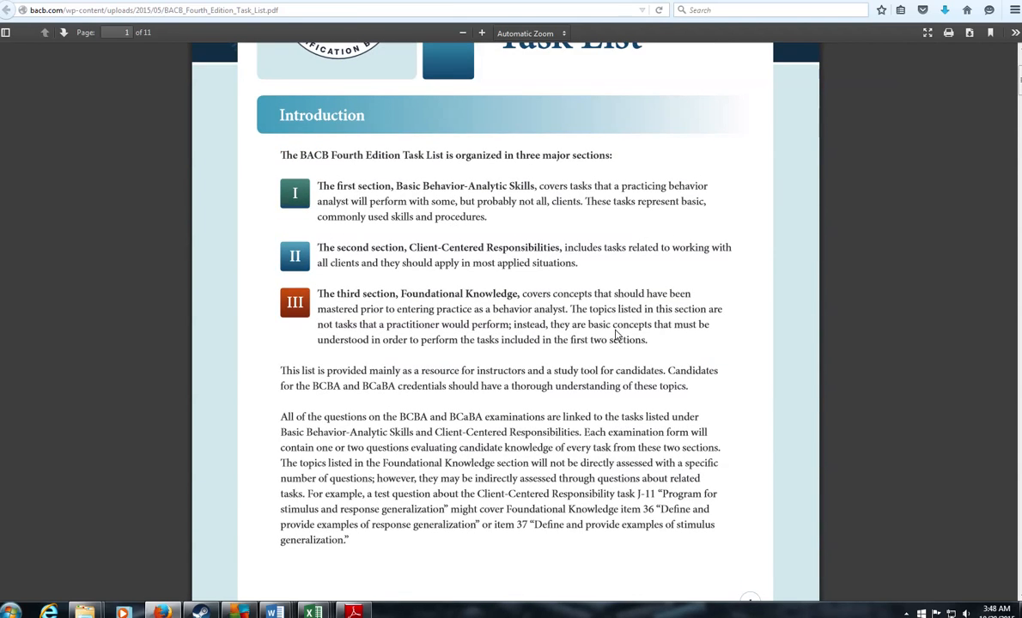
scroll(615, 336, down, 20)
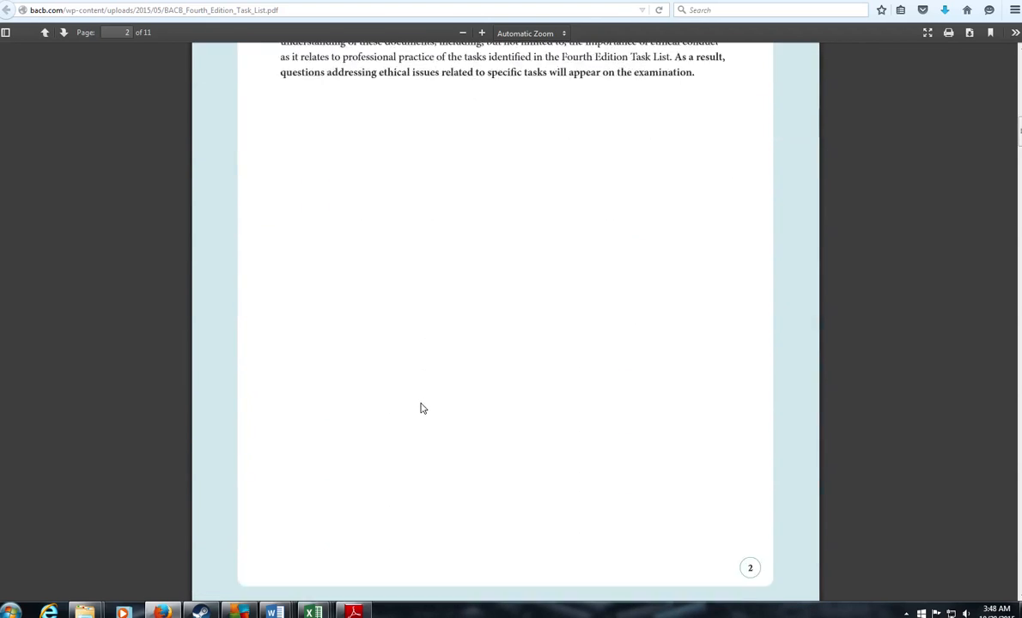
scroll(421, 400, down, 4)
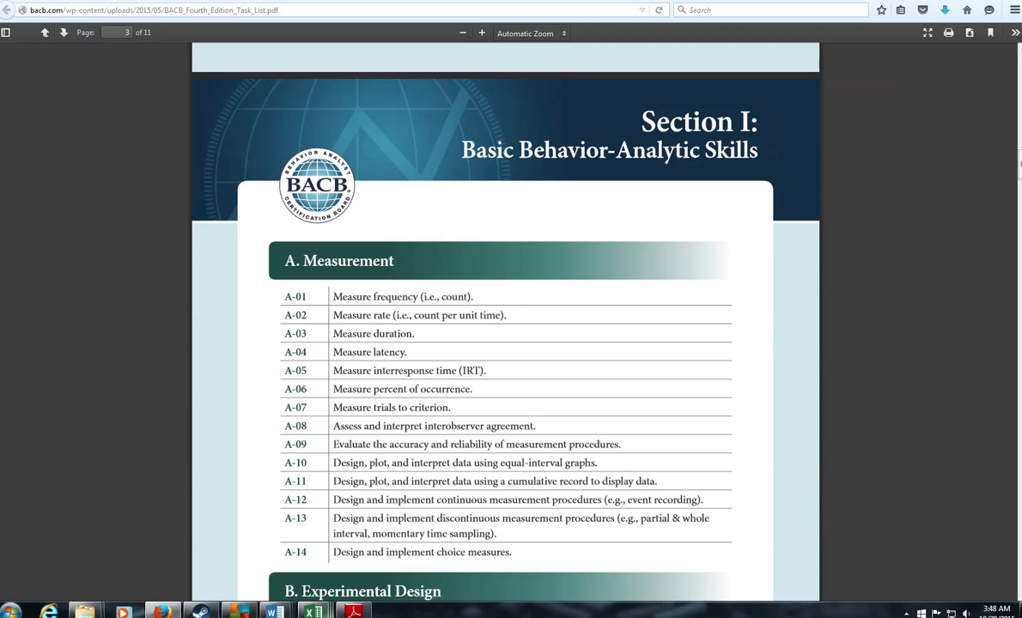
mouse_move(313, 611)
click(550, 541)
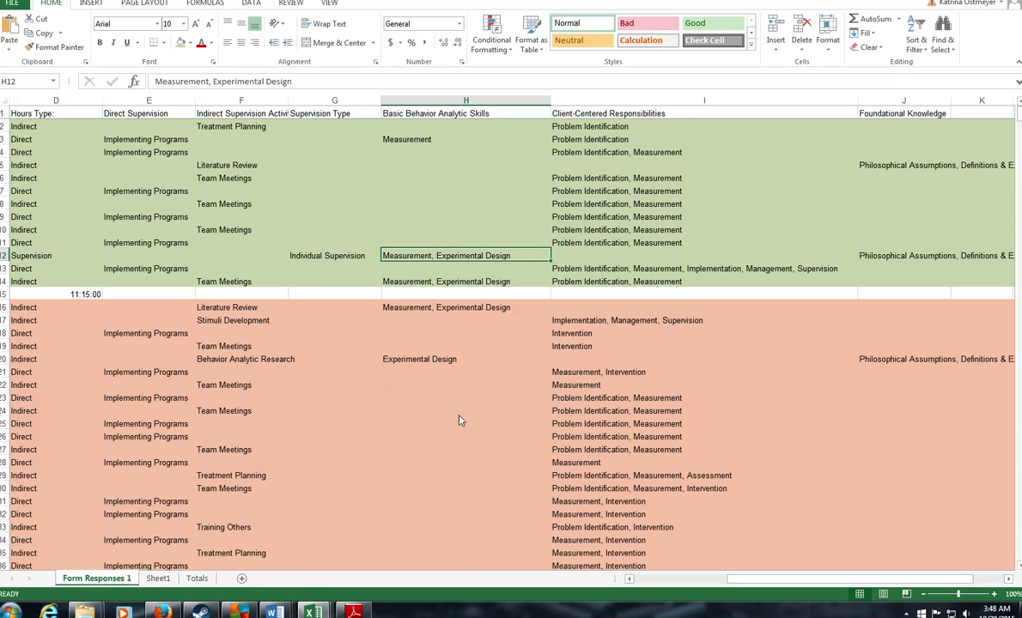
Step: Compare the H3 skills entry with the PDF's A. Measurement tasks A-01 to A-14
click(407, 143)
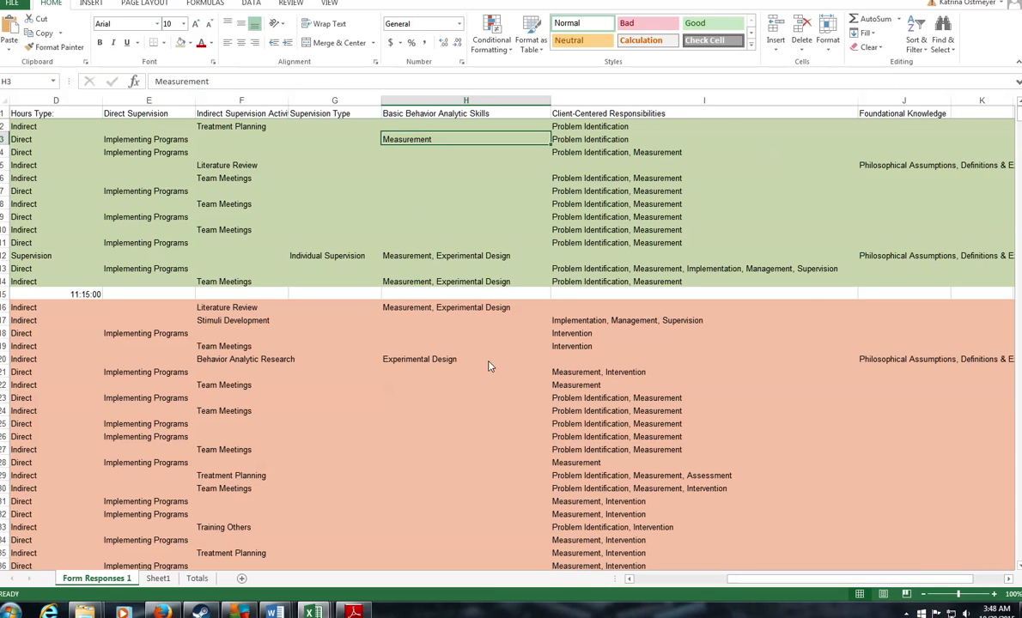
click(352, 612)
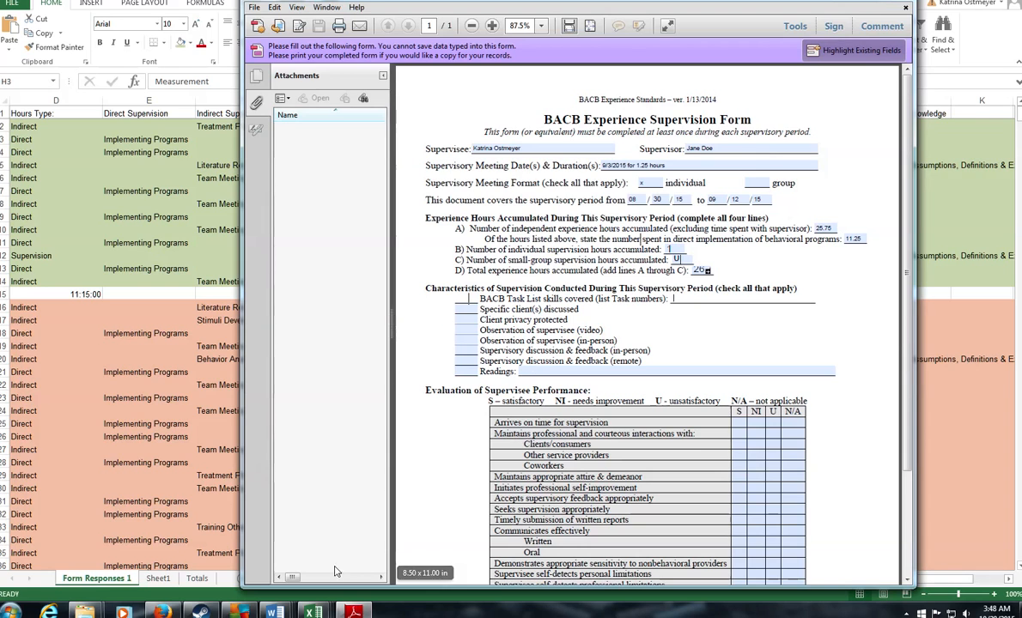
click(162, 612)
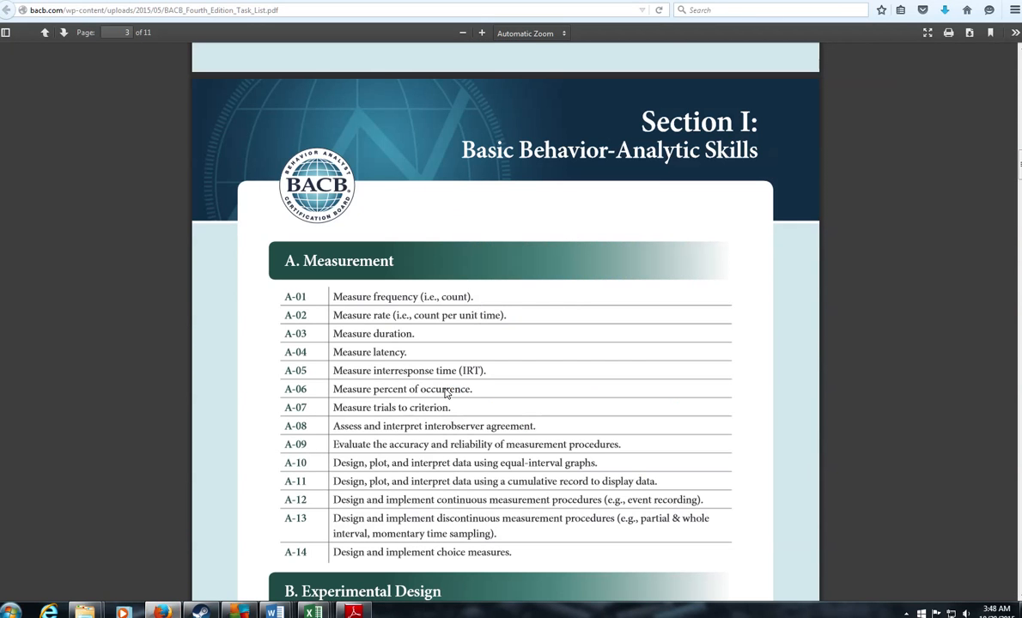
drag(289, 262, 405, 269)
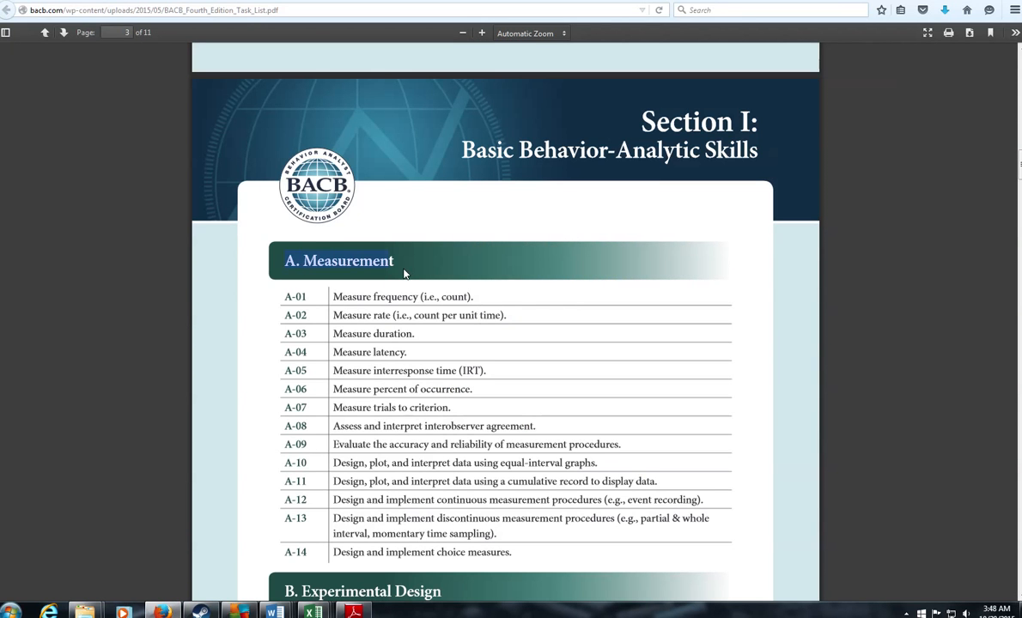
click(405, 268)
drag(286, 262, 299, 264)
scroll(563, 312, down, 2)
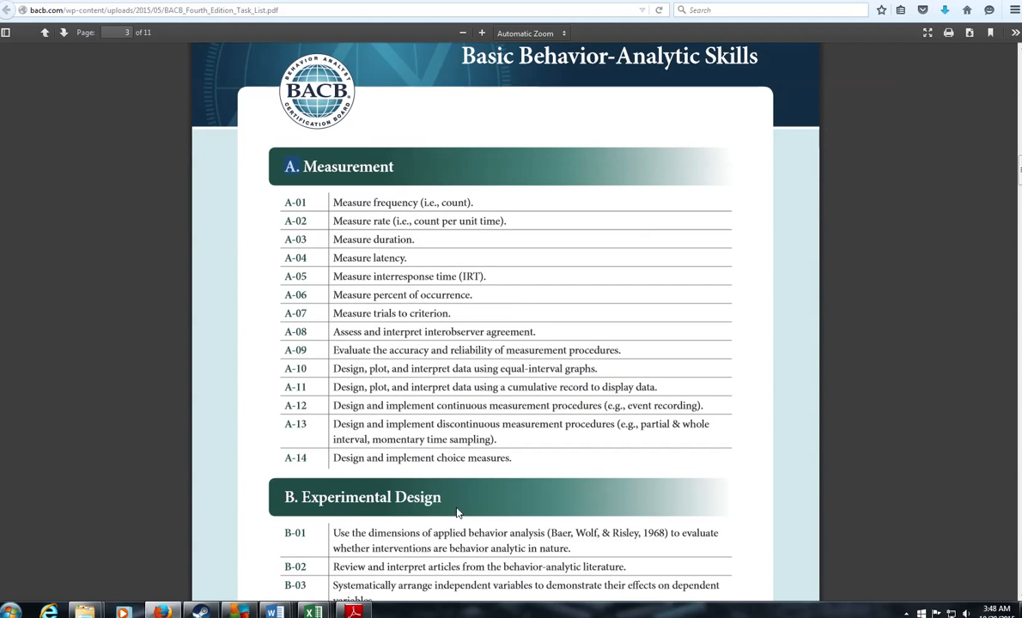
drag(451, 509, 292, 500)
click(292, 500)
scroll(356, 504, down, 1)
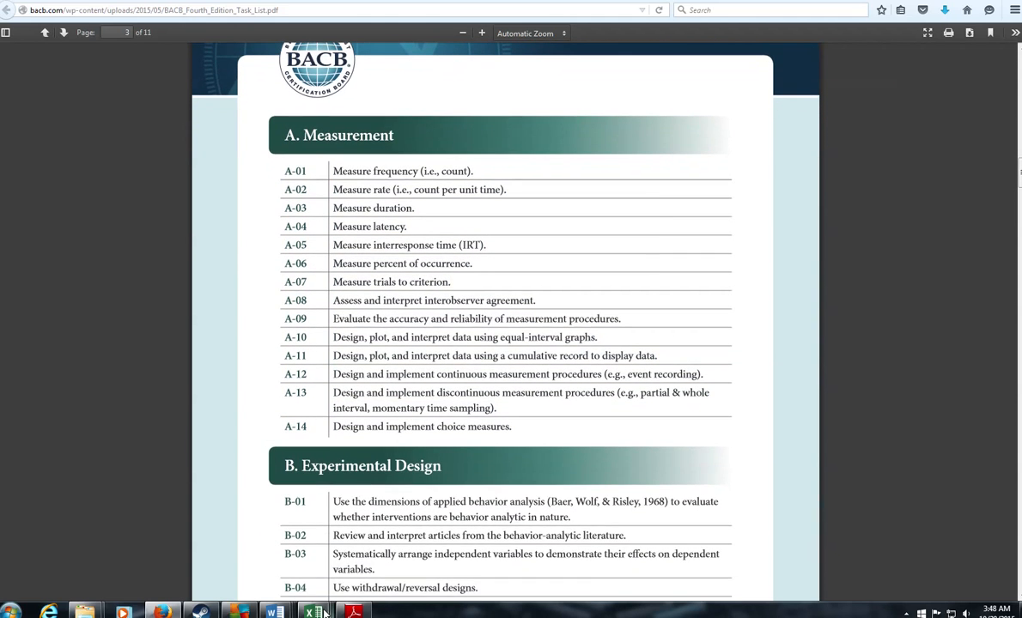
Step: Begin entering 'al' in the form's Task List skills field
click(353, 611)
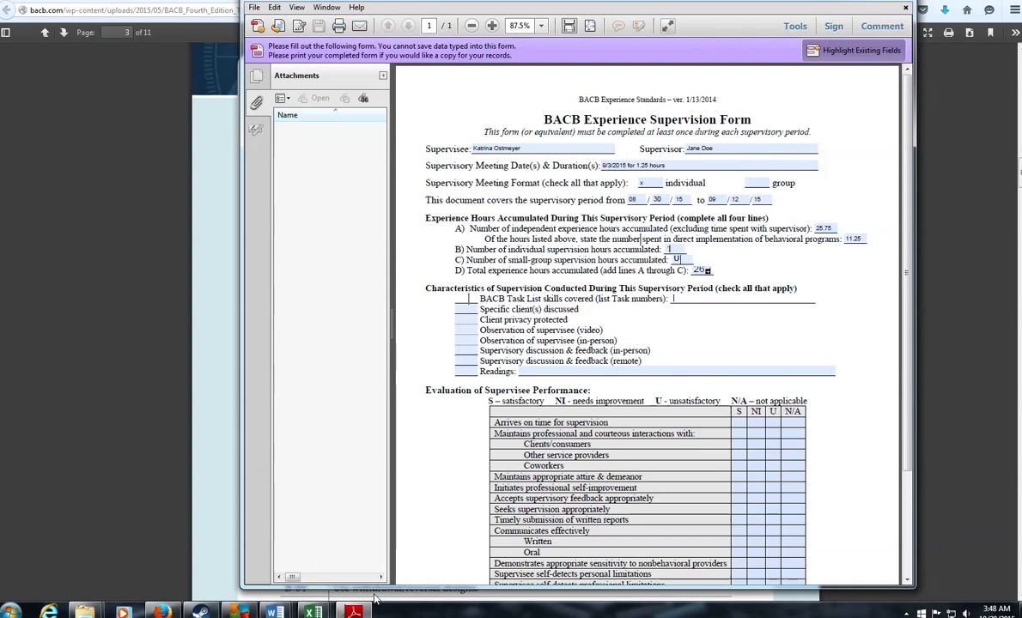
click(687, 302)
text(al)
click(353, 612)
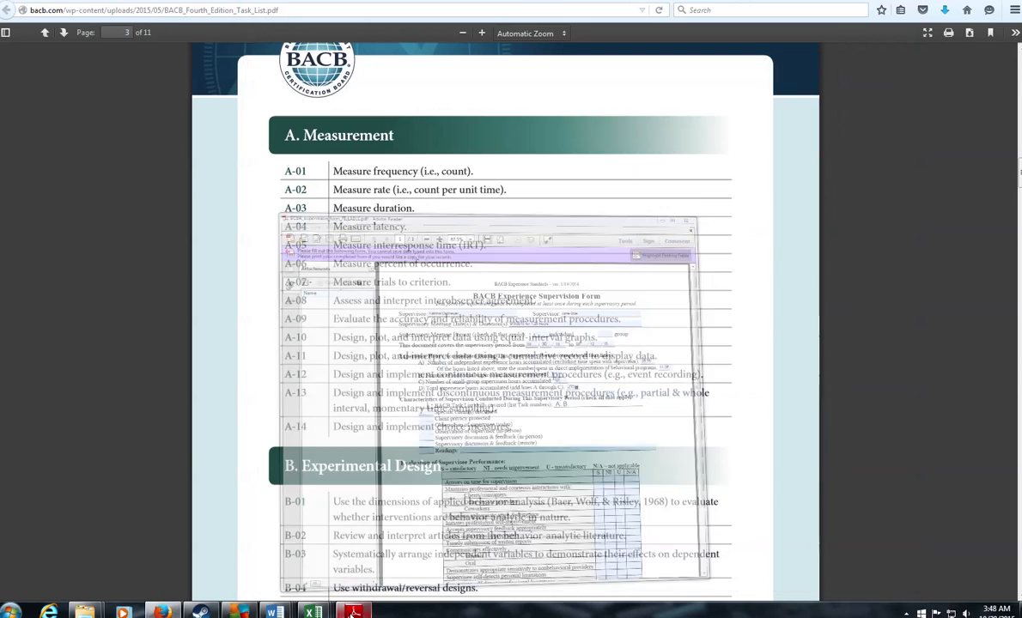
Step: Read the client-centered responsibilities logged in tracker cells I13 and I29
mouse_move(313, 611)
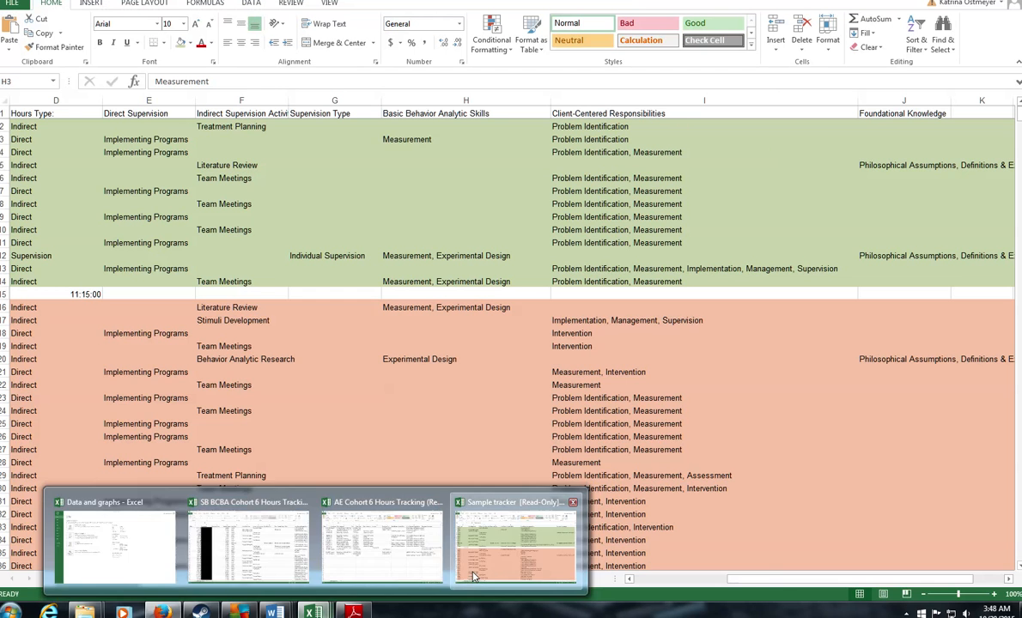
click(472, 577)
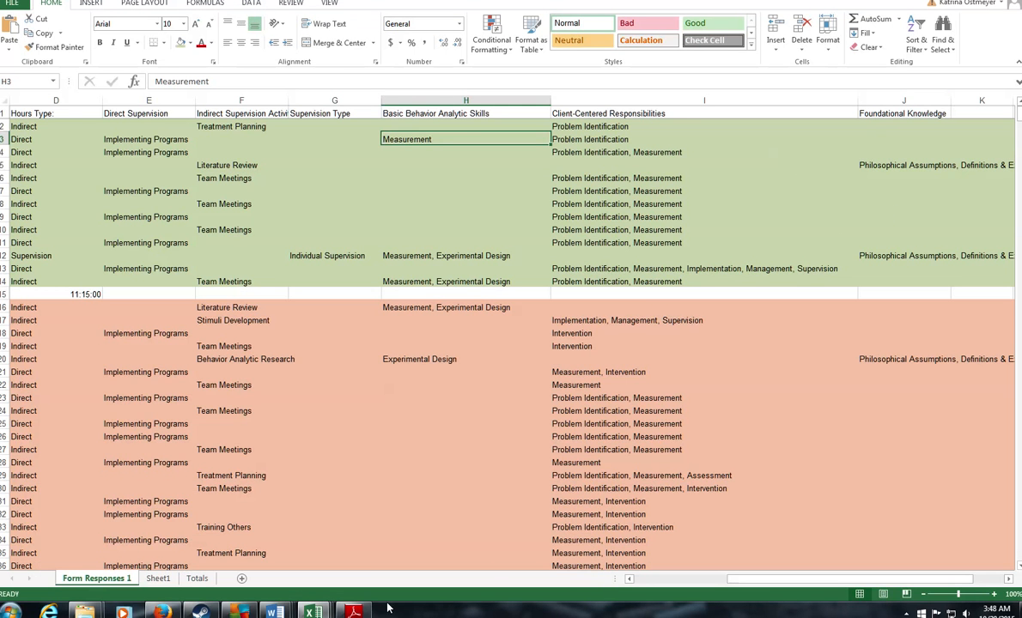
click(609, 114)
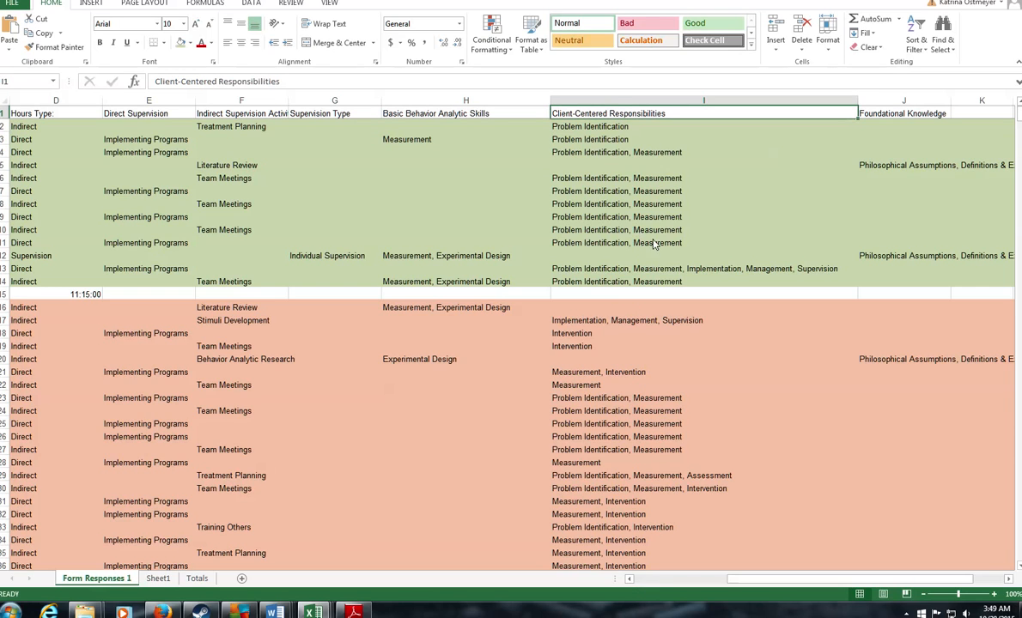
click(598, 269)
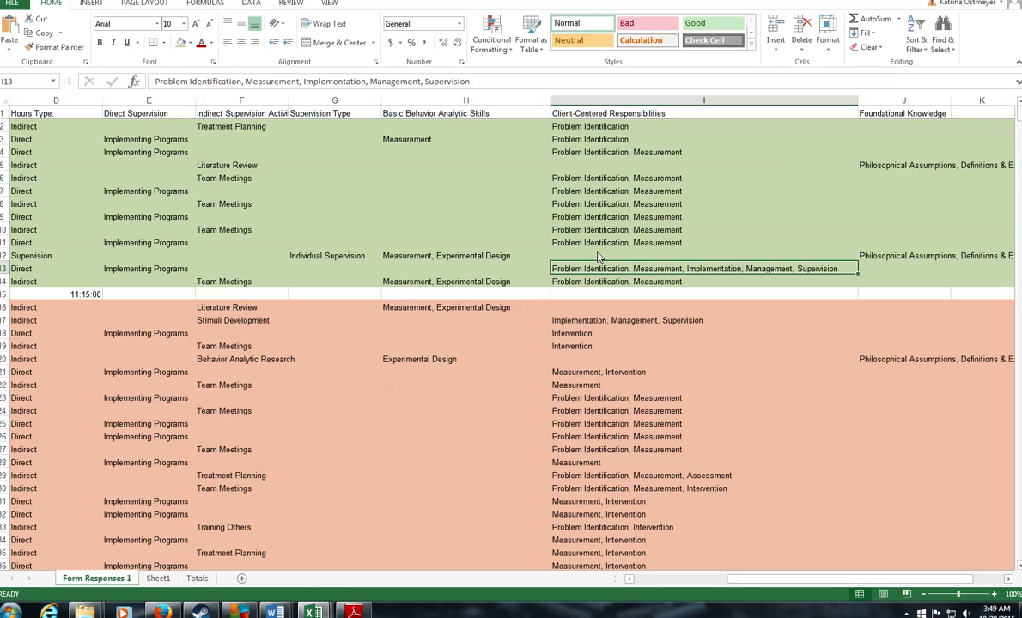
scroll(629, 366, down, 1)
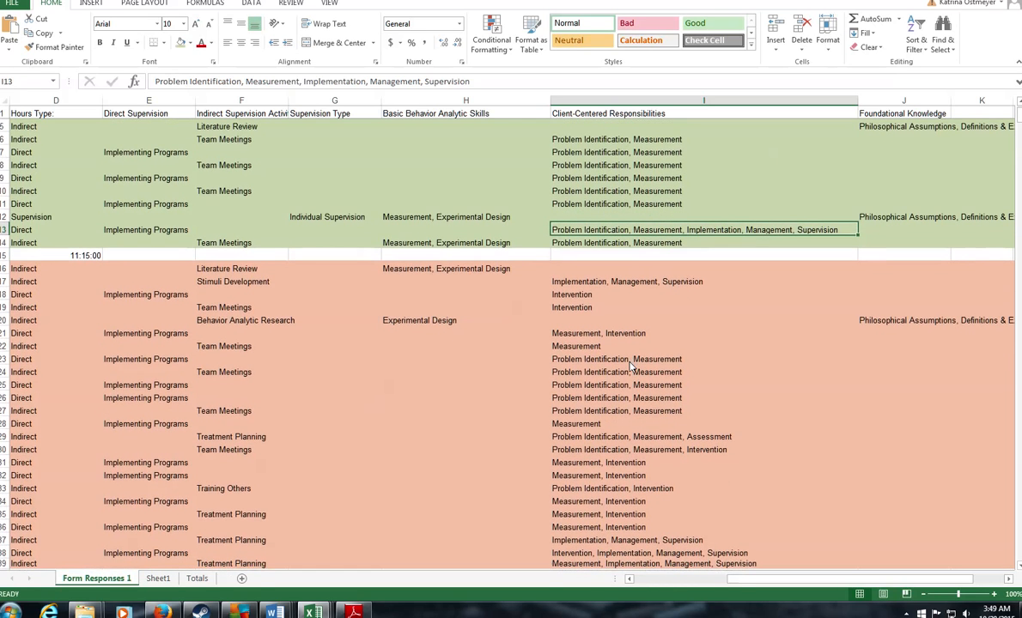
click(682, 440)
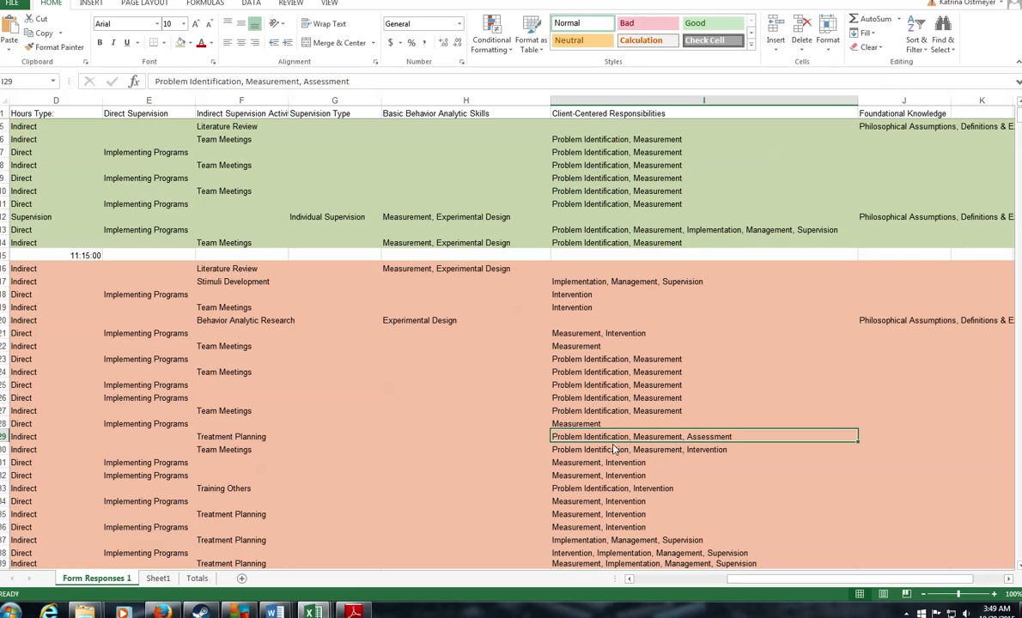
scroll(633, 455, down, 1)
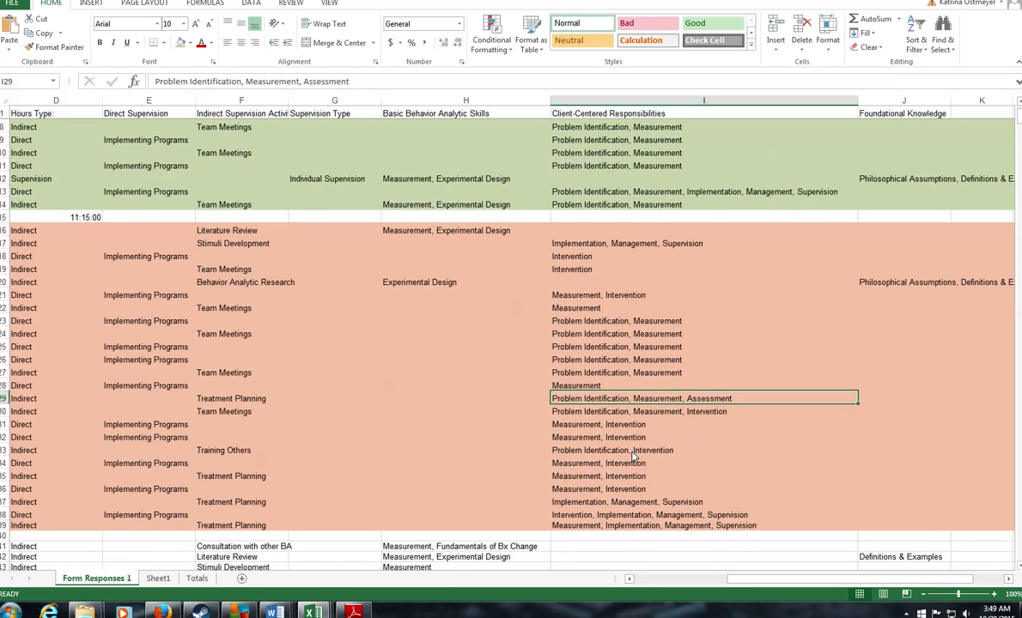
scroll(636, 442, up, 2)
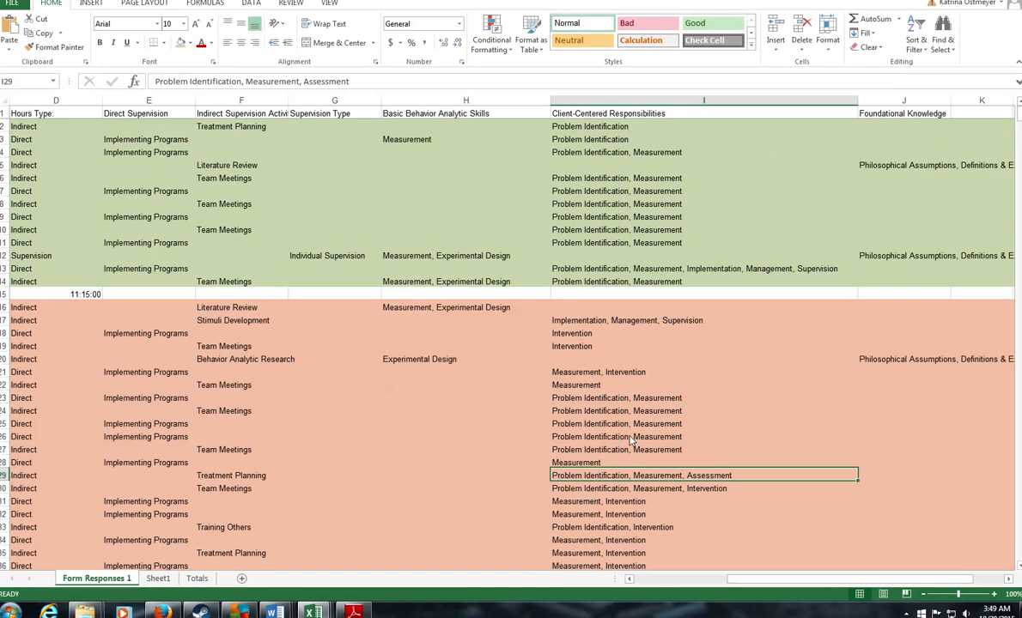
Step: Scroll the Task List PDF to the Client-Centered Responsibilities section on page 6
click(170, 614)
scroll(566, 547, down, 10)
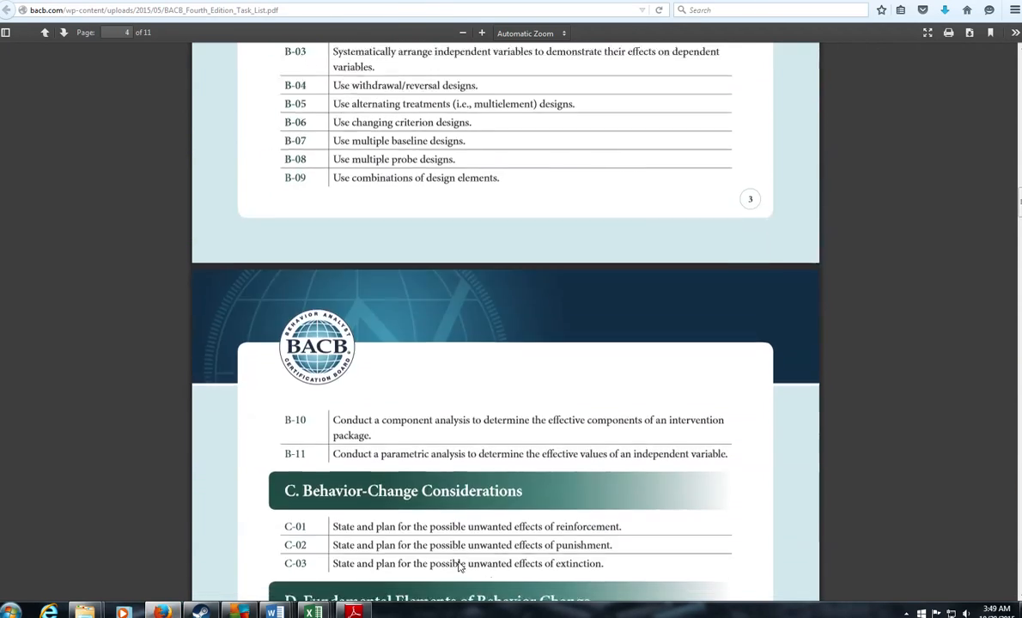
scroll(566, 547, down, 20)
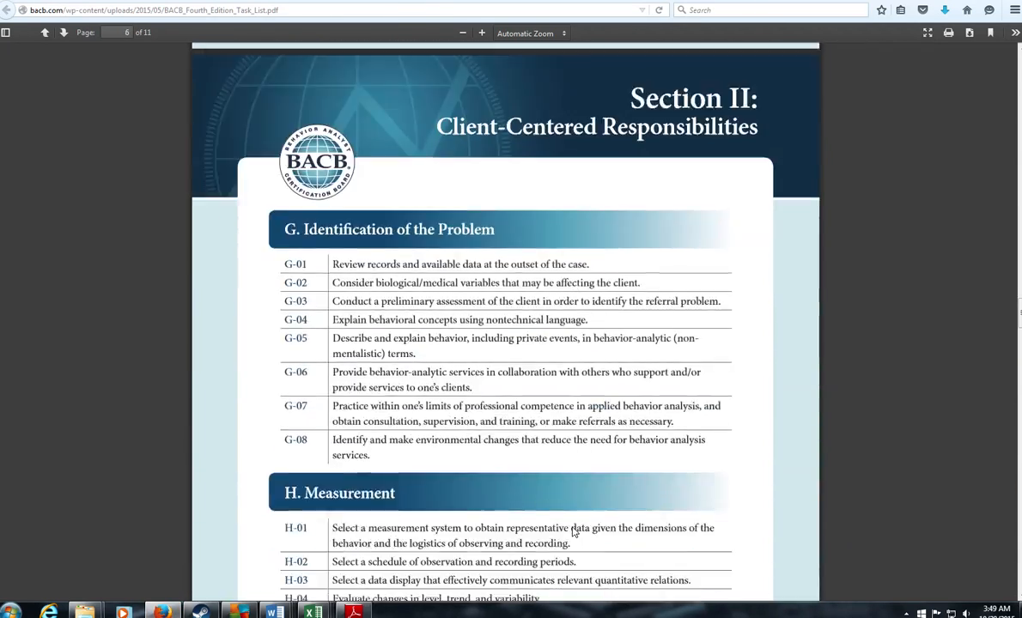
scroll(573, 532, up, 1)
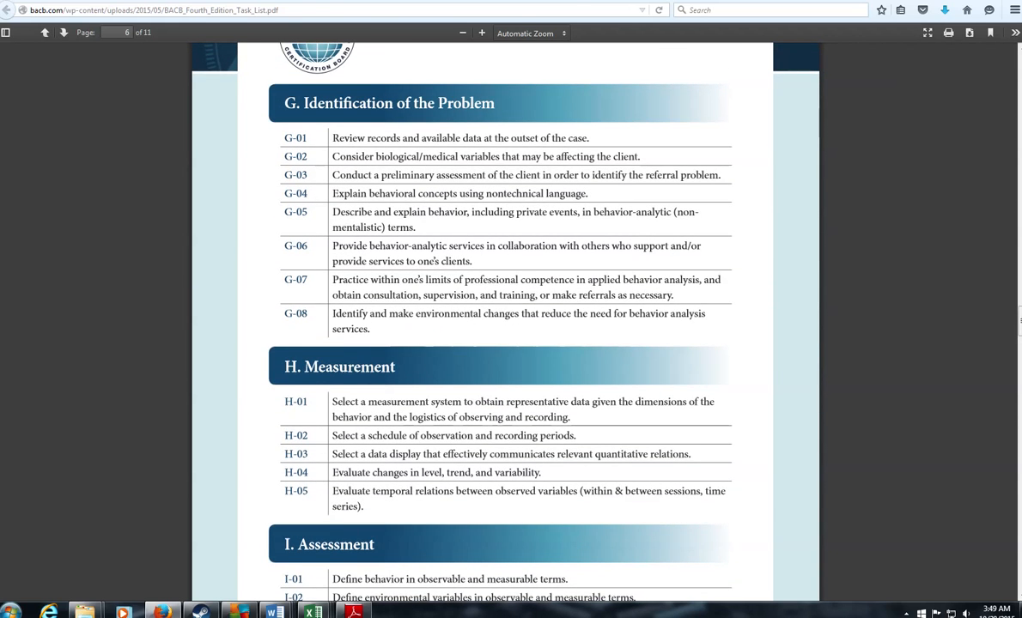
key(alt+Tab)
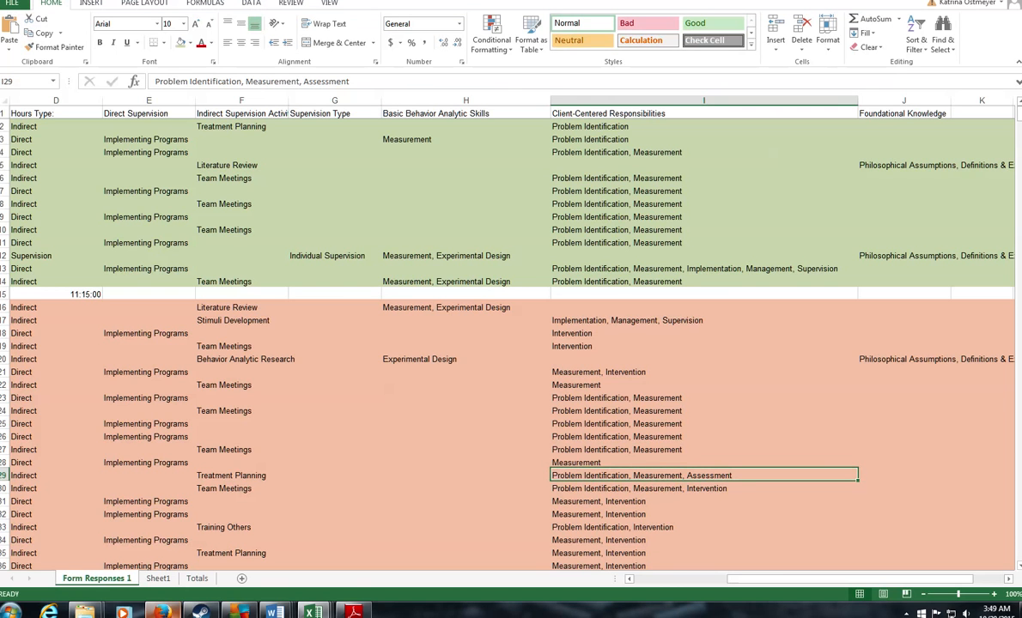
click(162, 612)
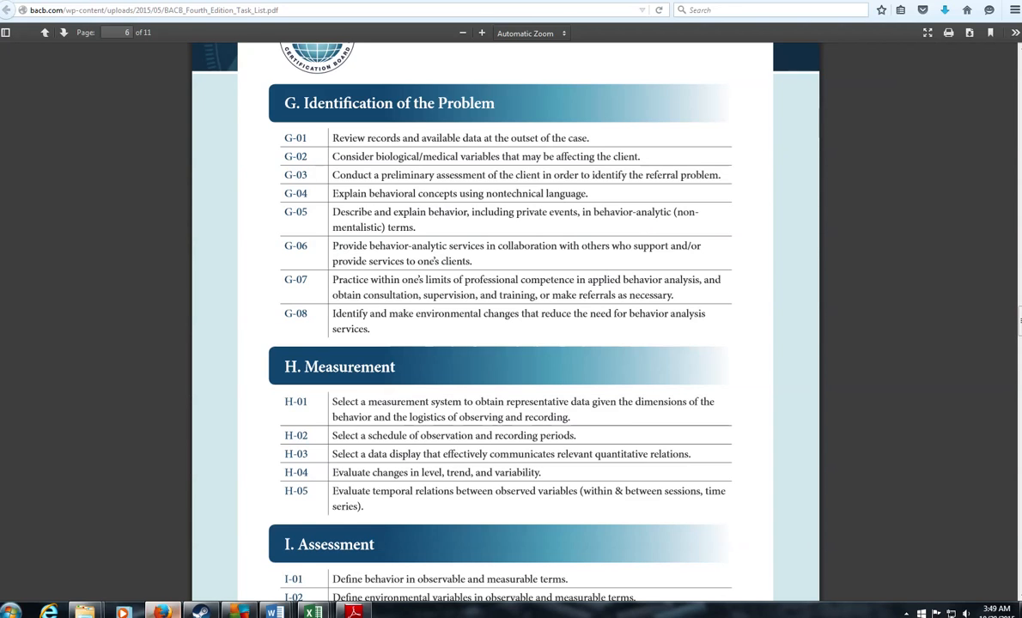
Step: Add G to the Task List skills field on the supervision form, then check the tracker
click(354, 612)
text(G.)
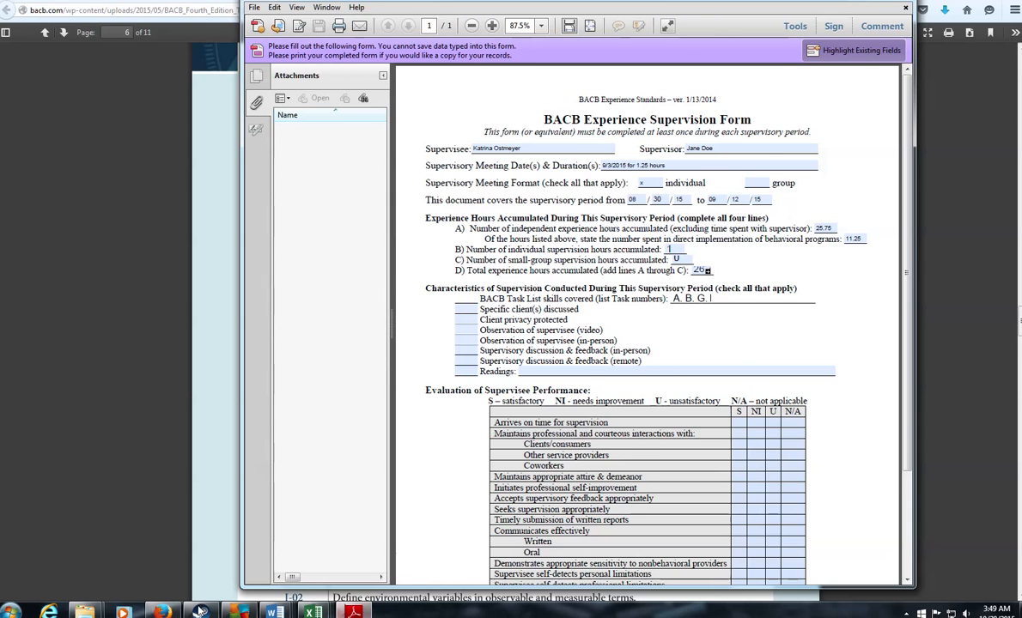
click(163, 611)
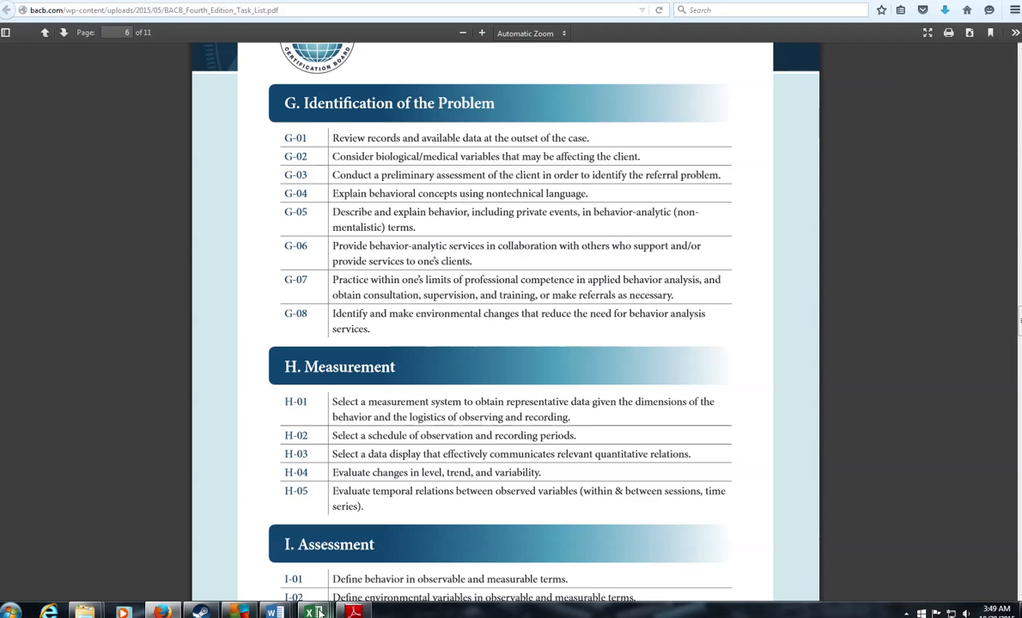
mouse_move(314, 611)
click(516, 550)
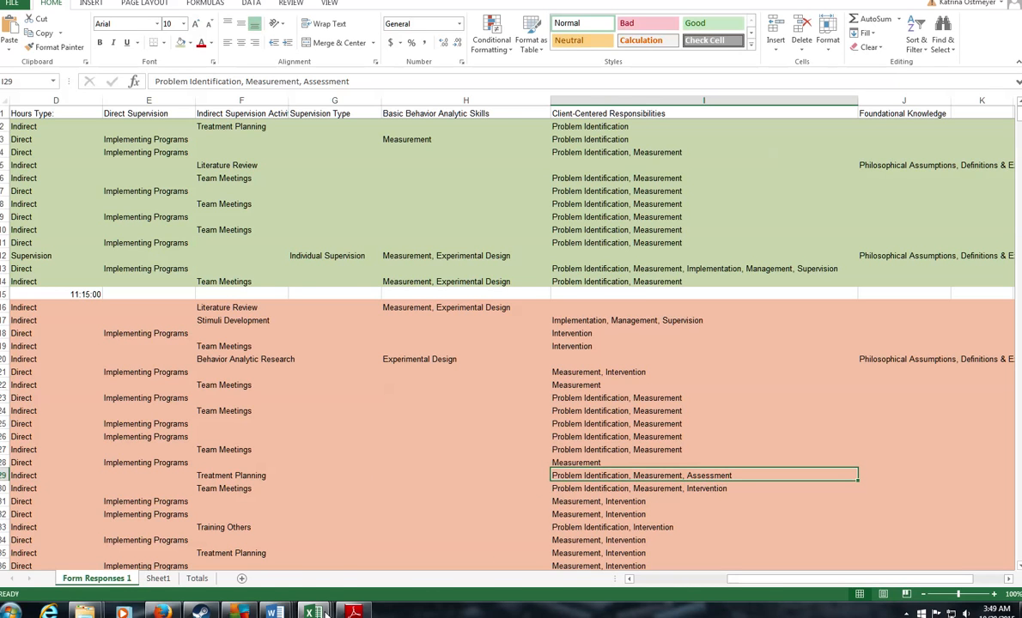
Step: Compare task list sections G to I against the Form Responses tracker sheet
click(163, 611)
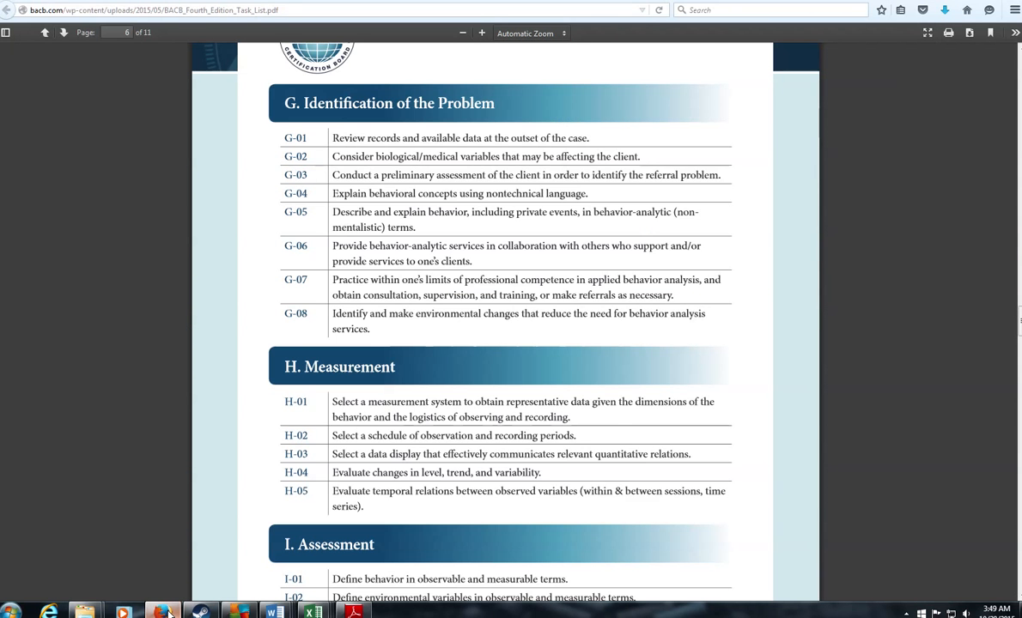
click(168, 613)
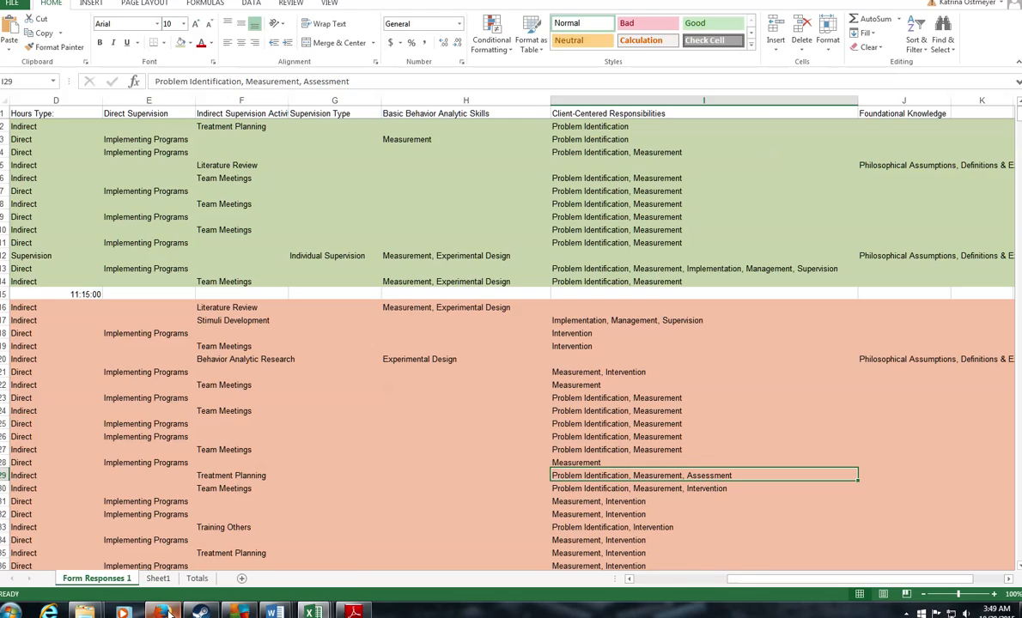
click(169, 613)
click(168, 613)
click(169, 613)
click(168, 614)
click(353, 611)
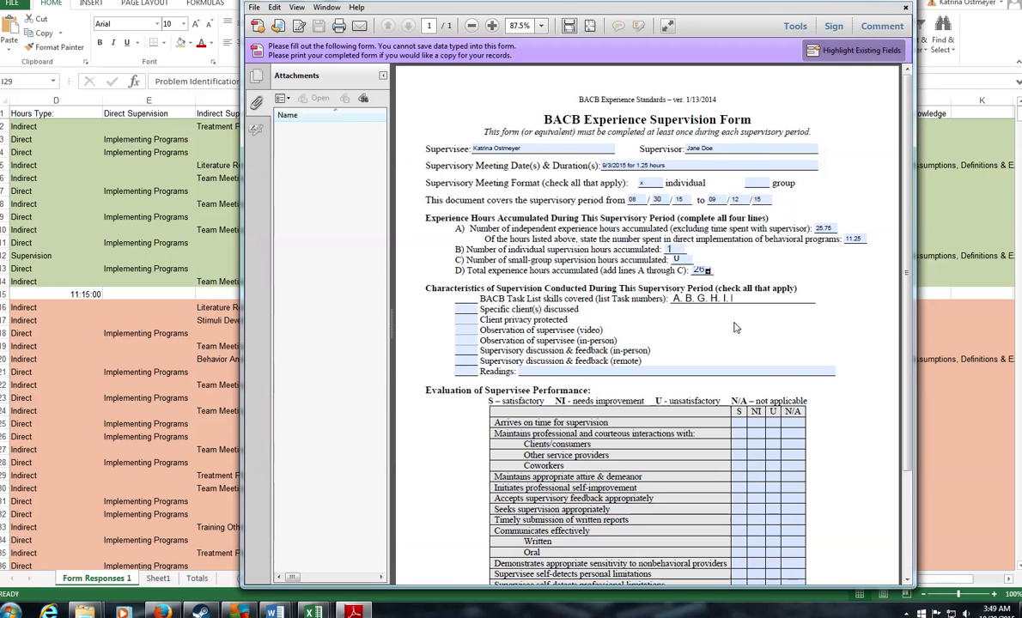
Step: Scroll the BACB task list to page 7's Intervention and Implementation sections, then return to the tracker
click(163, 612)
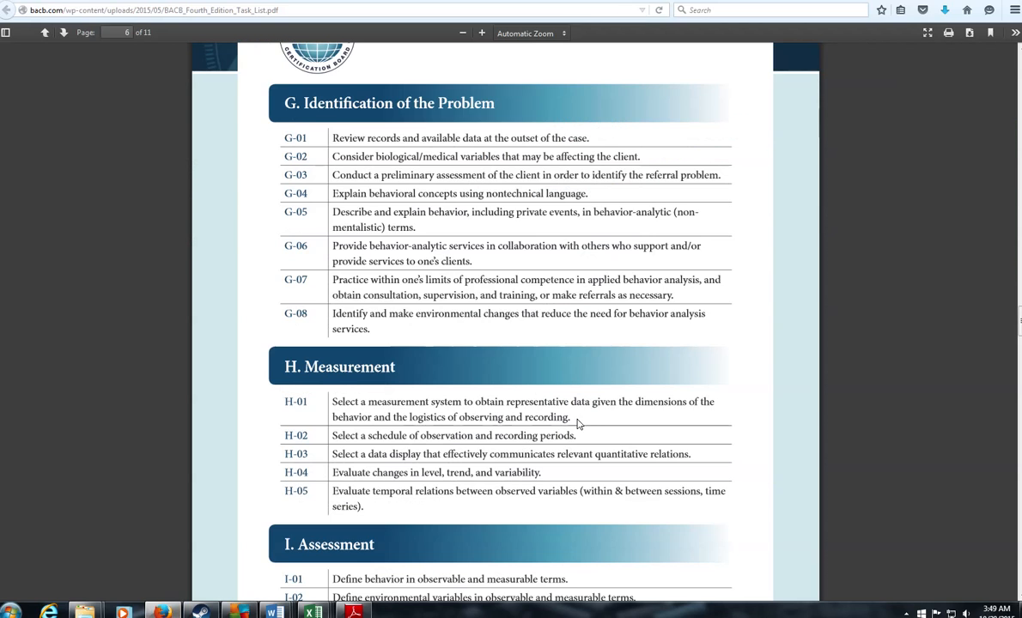
scroll(579, 421, down, 8)
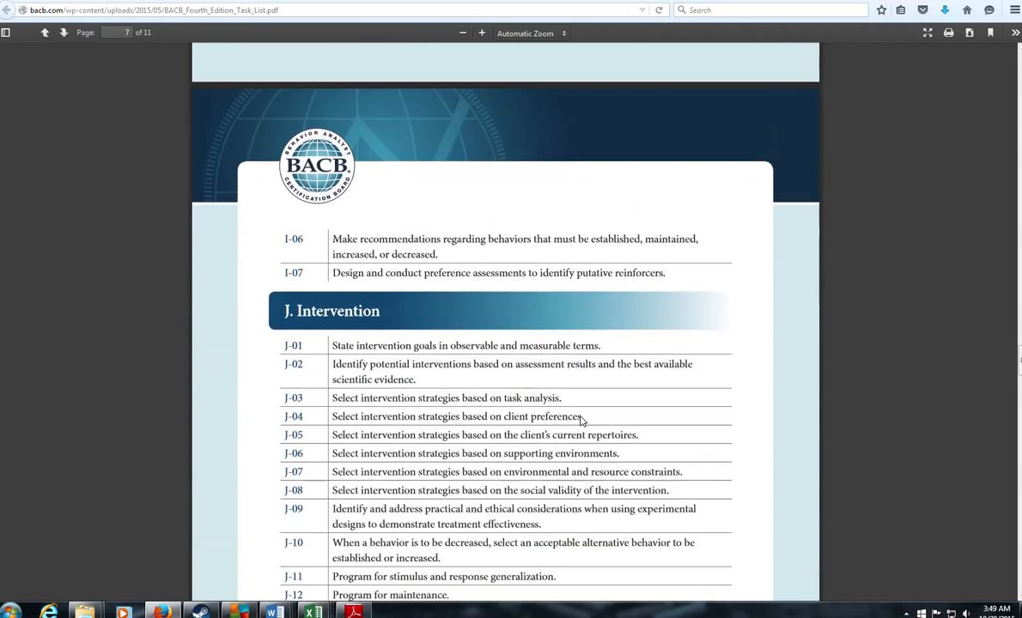
scroll(580, 420, down, 3)
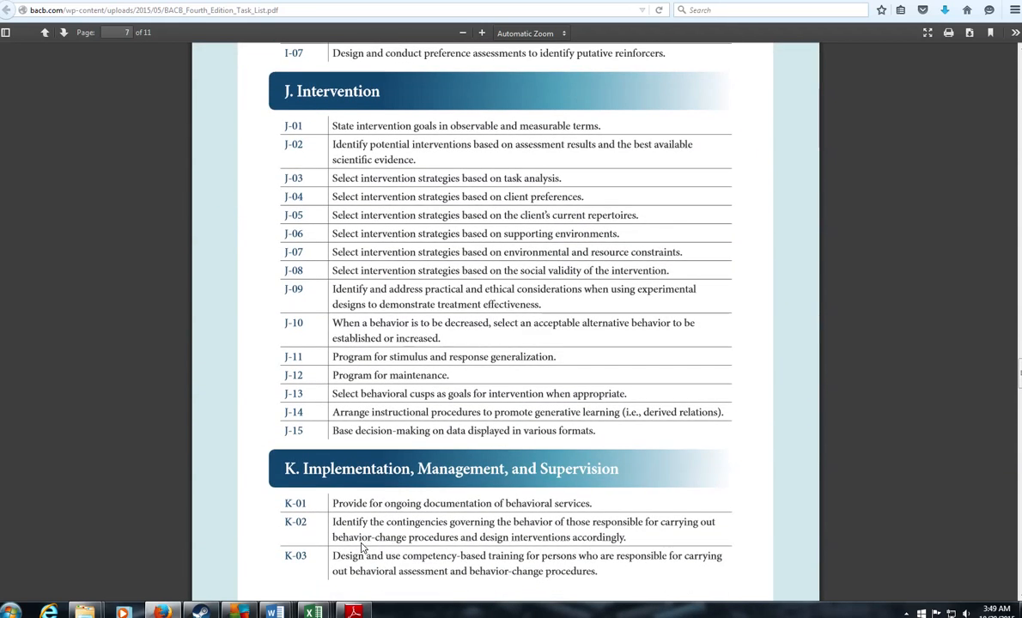
mouse_move(161, 613)
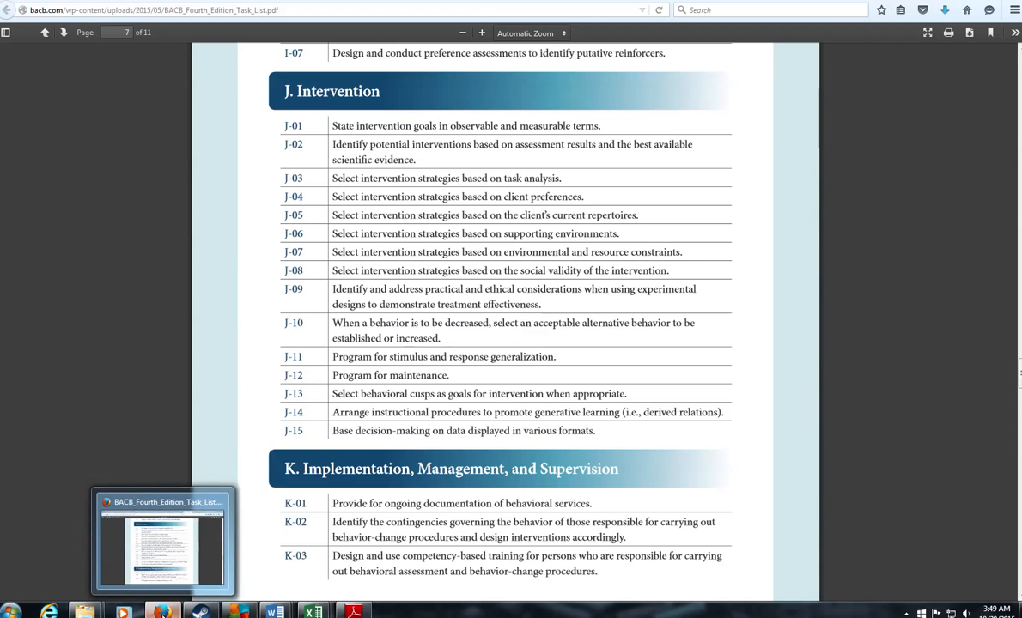
mouse_move(312, 614)
click(490, 544)
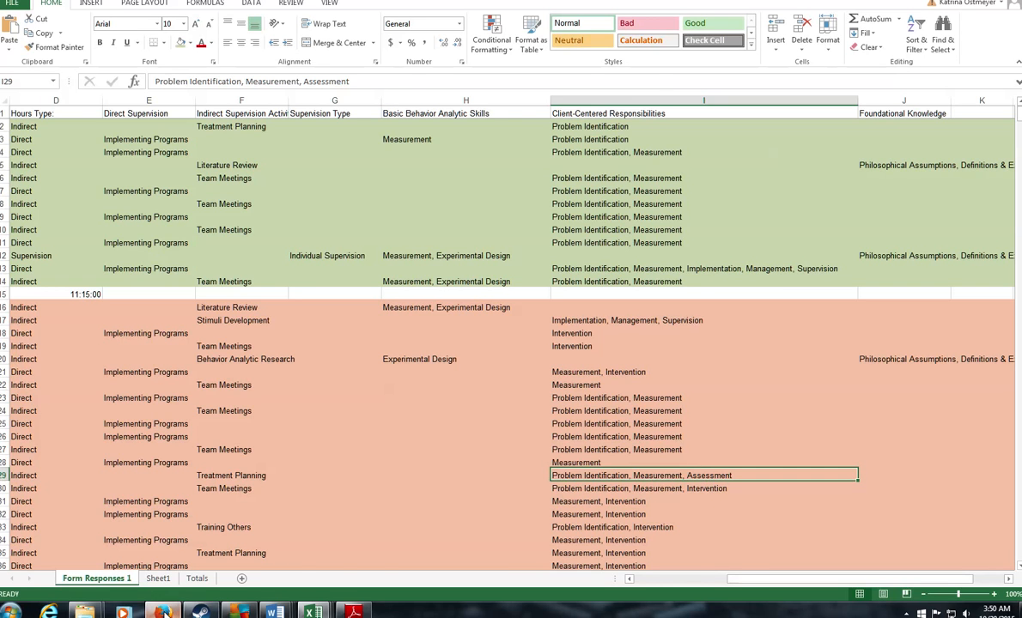
Step: Check the task list and tracker, then append 'J, K,' to the Task List skills field
click(161, 613)
click(161, 613)
scroll(618, 345, down, 2)
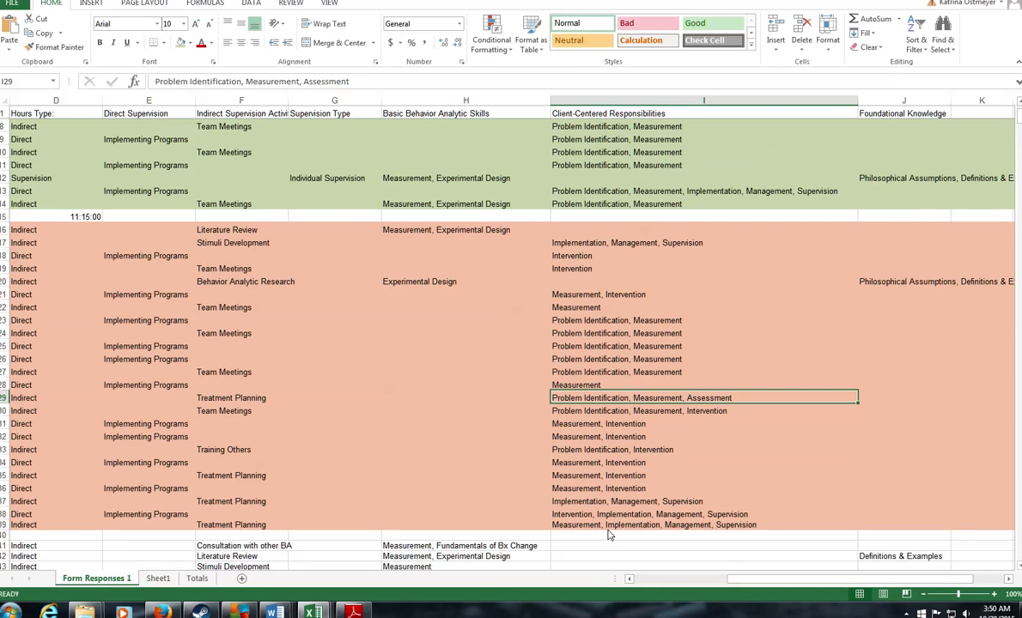
click(354, 612)
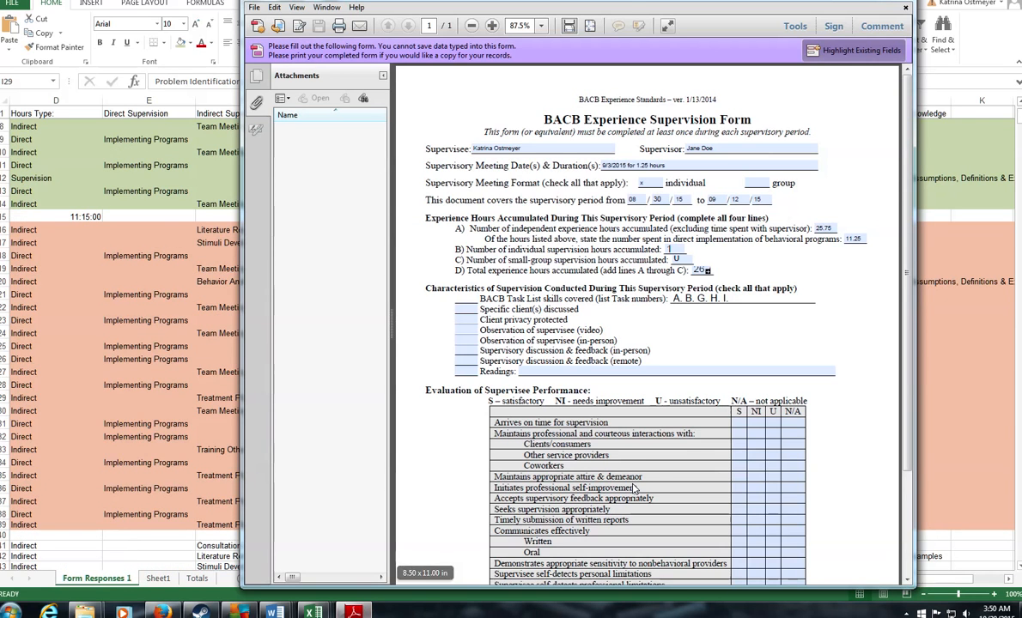
click(163, 612)
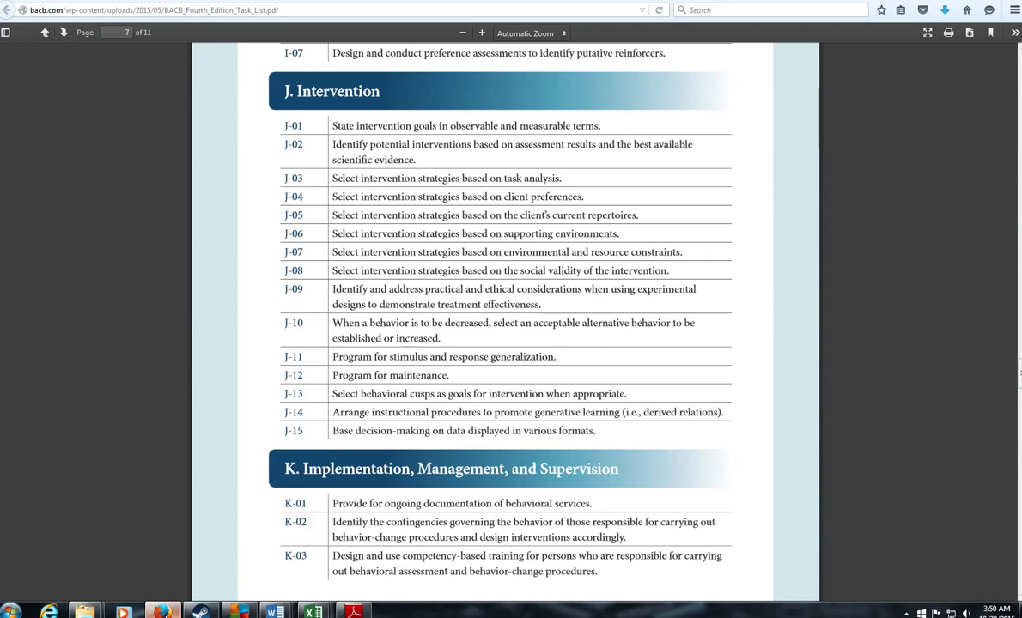
click(163, 612)
text(J, )
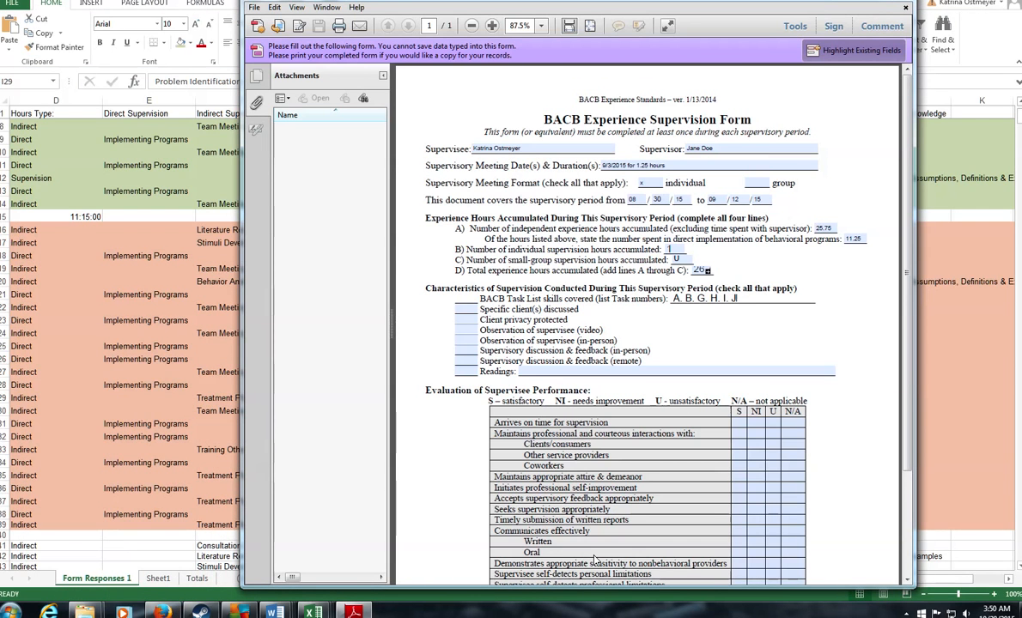
text(K,)
Step: Review task list sections J–K and the tracker's Foundational Knowledge entries in column J, then append FK
click(163, 613)
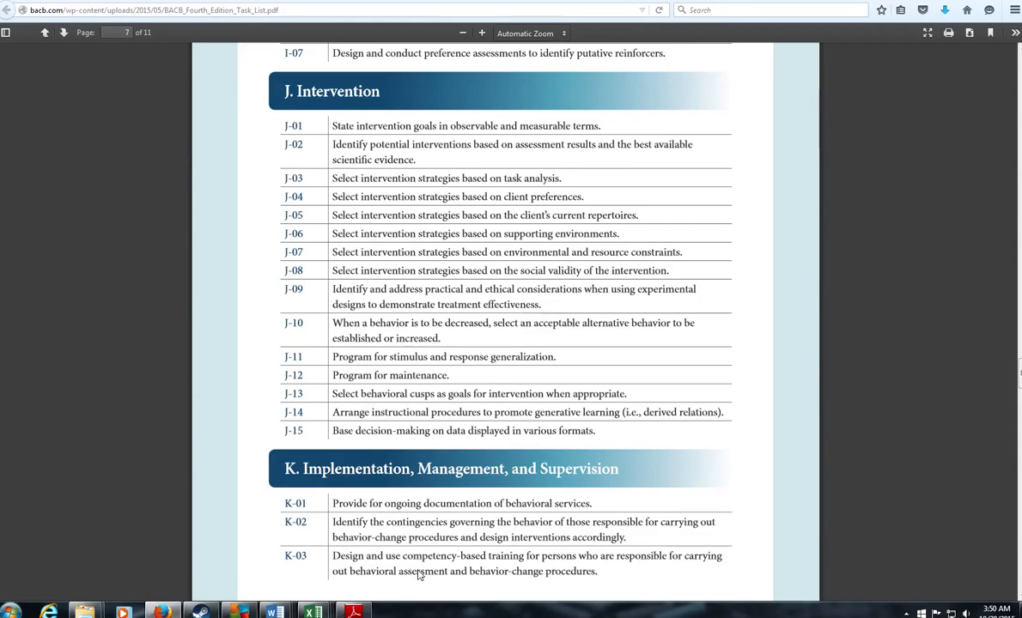
scroll(401, 533, down, 12)
scroll(402, 513, down, 12)
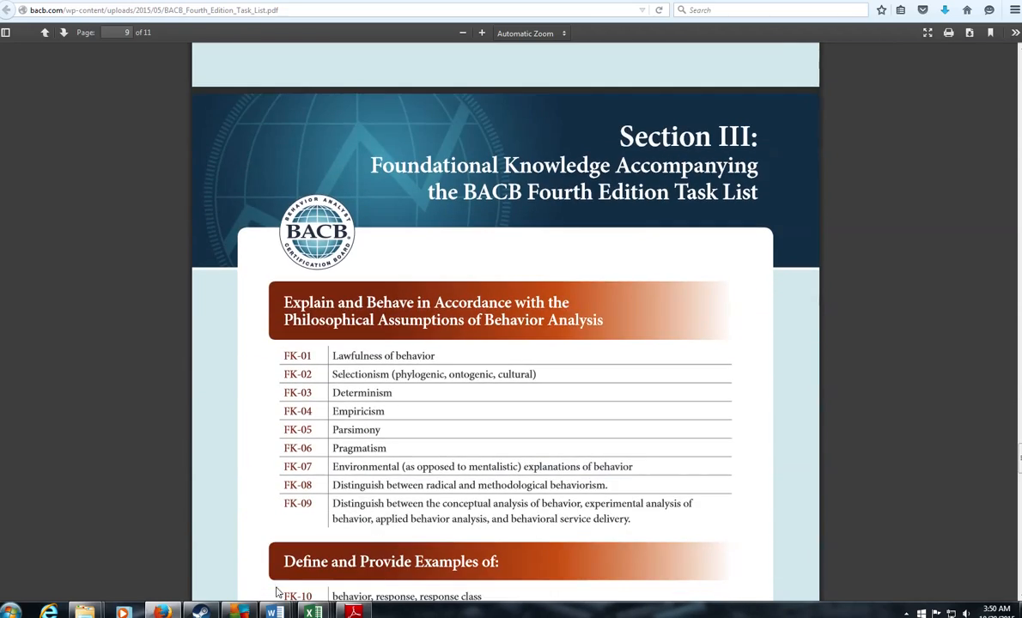
scroll(456, 422, down, 12)
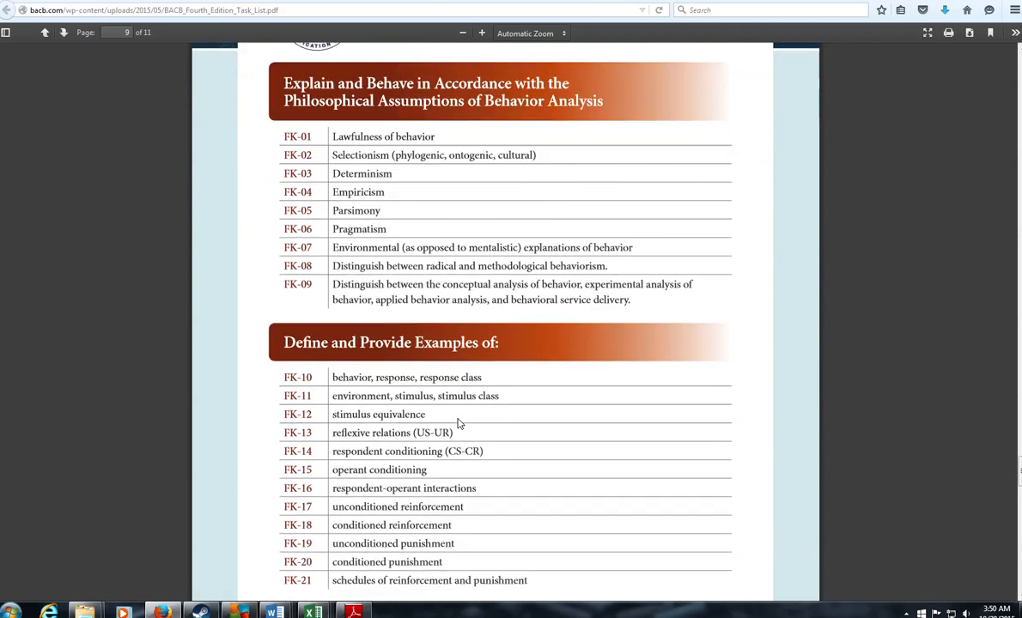
scroll(405, 504, down, 12)
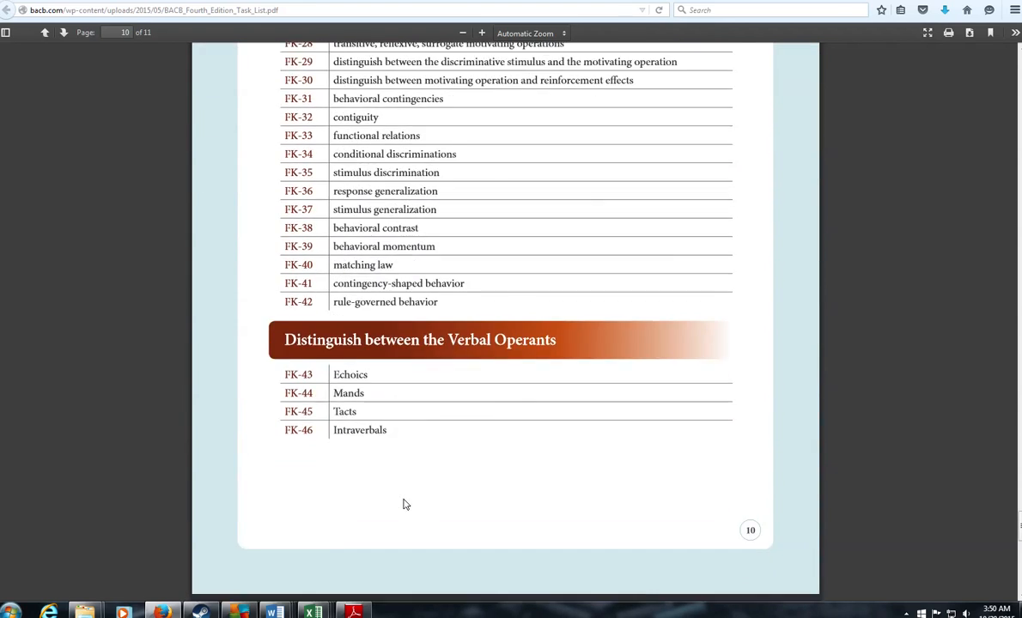
click(161, 612)
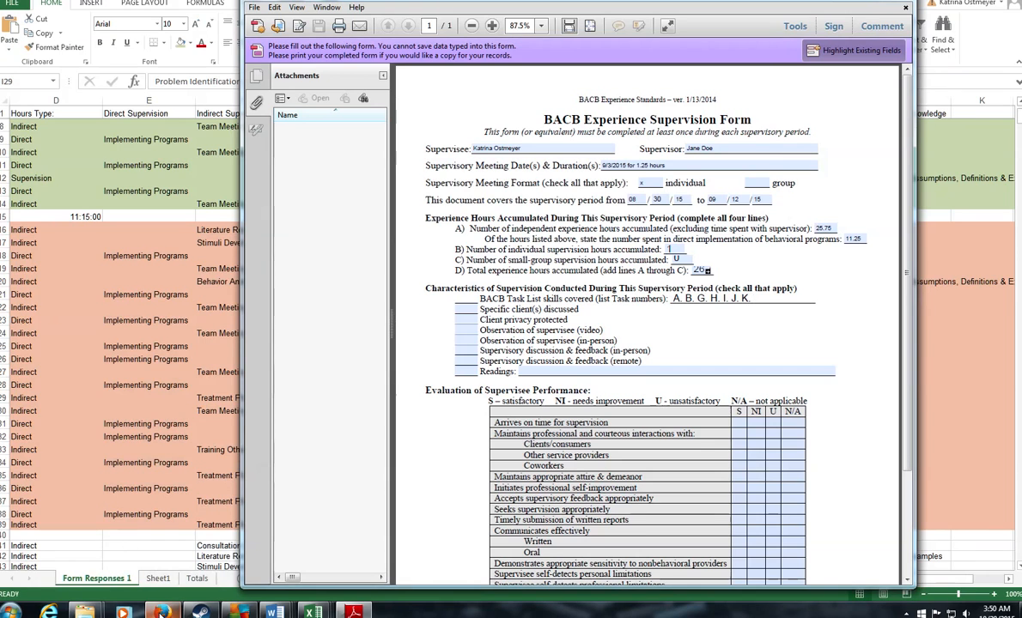
mouse_move(318, 612)
click(420, 507)
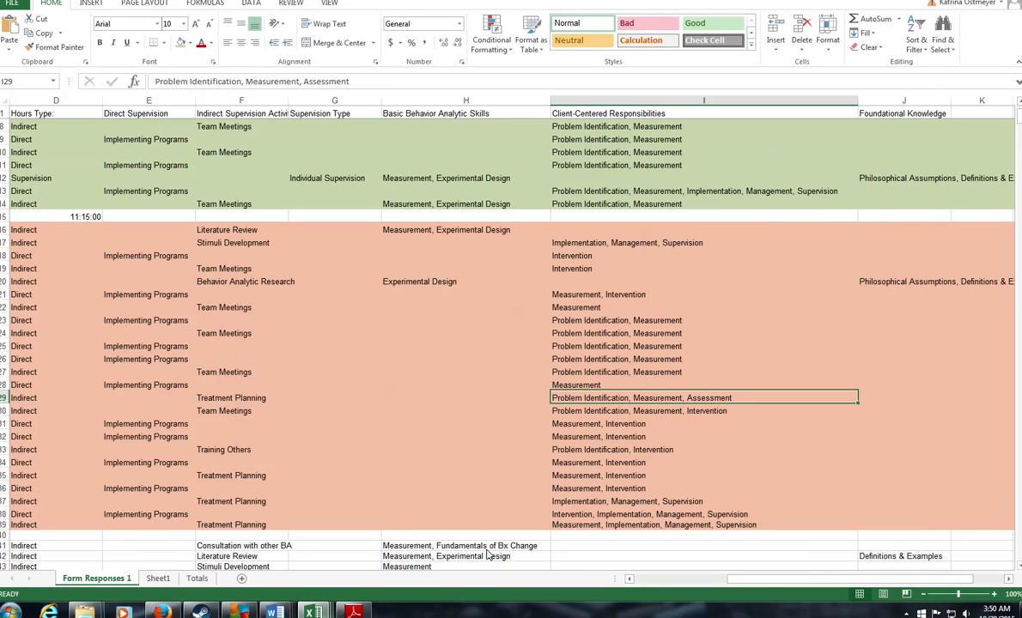
click(941, 293)
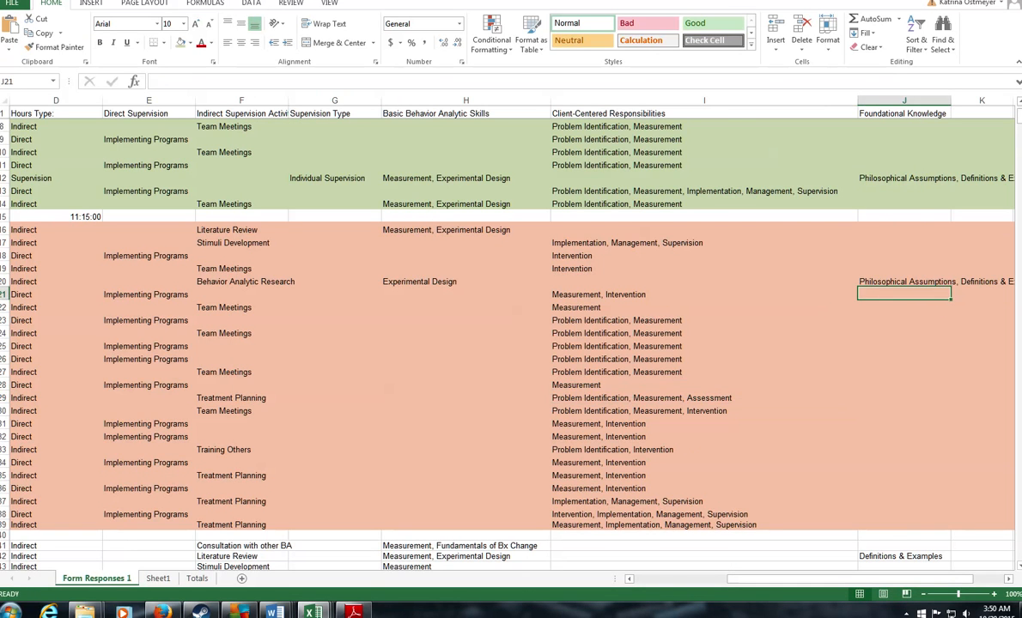
click(354, 613)
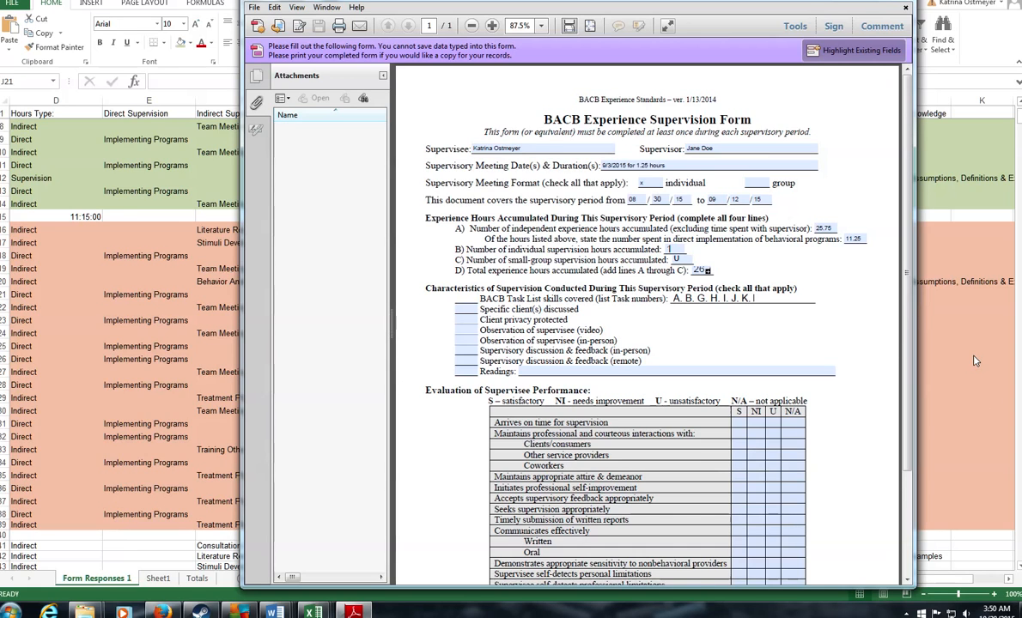
text(FK)
Step: Insert the missing comma after A, then put x in the specific clients, client privacy and in-person discussion blanks
click(677, 299)
text(,)
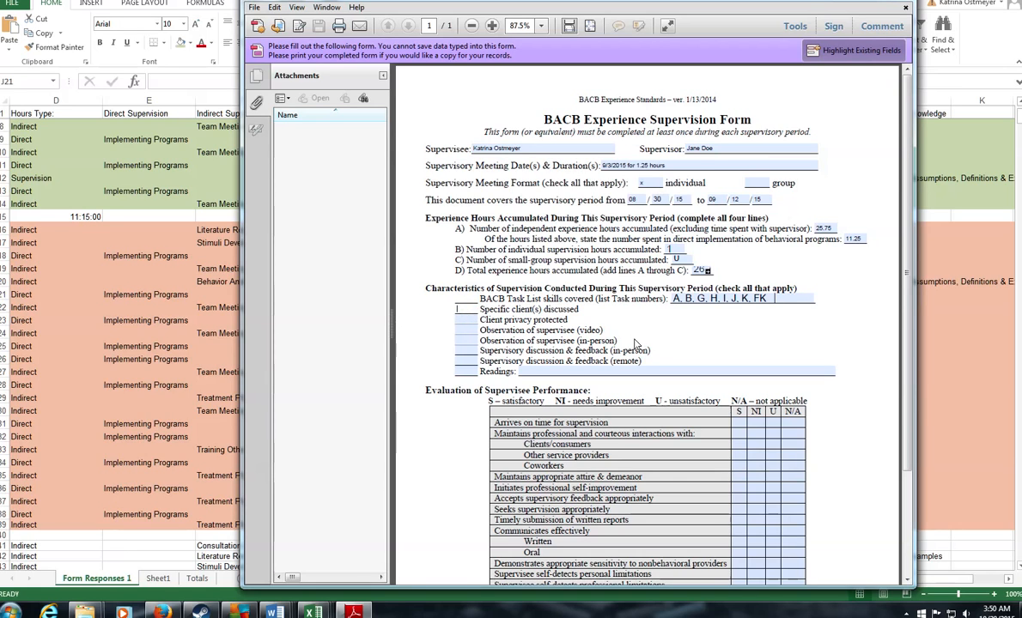
text(x)
click(465, 322)
text(x)
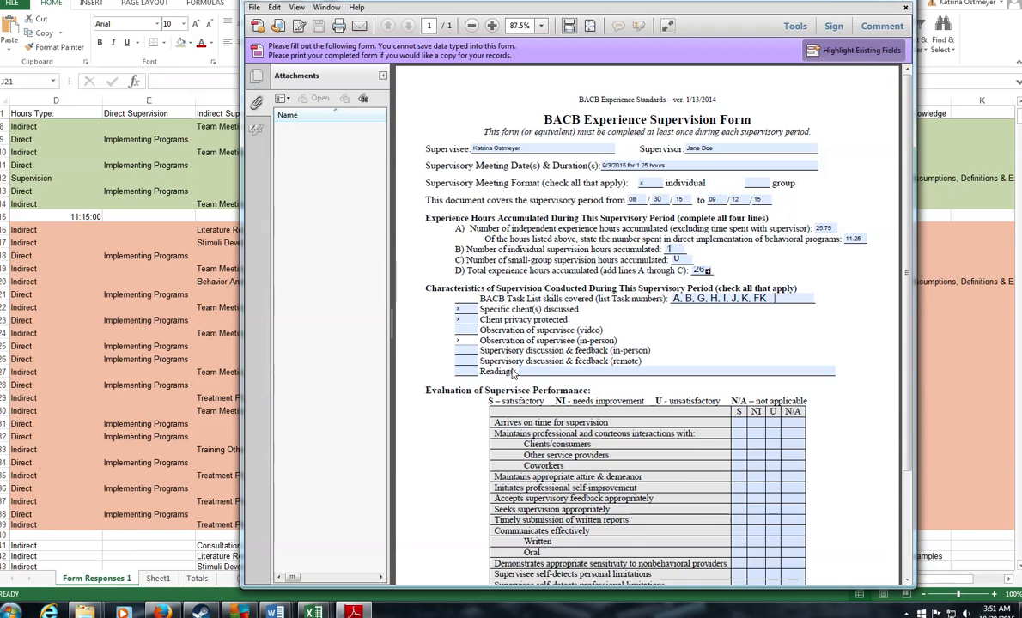
text(xx)
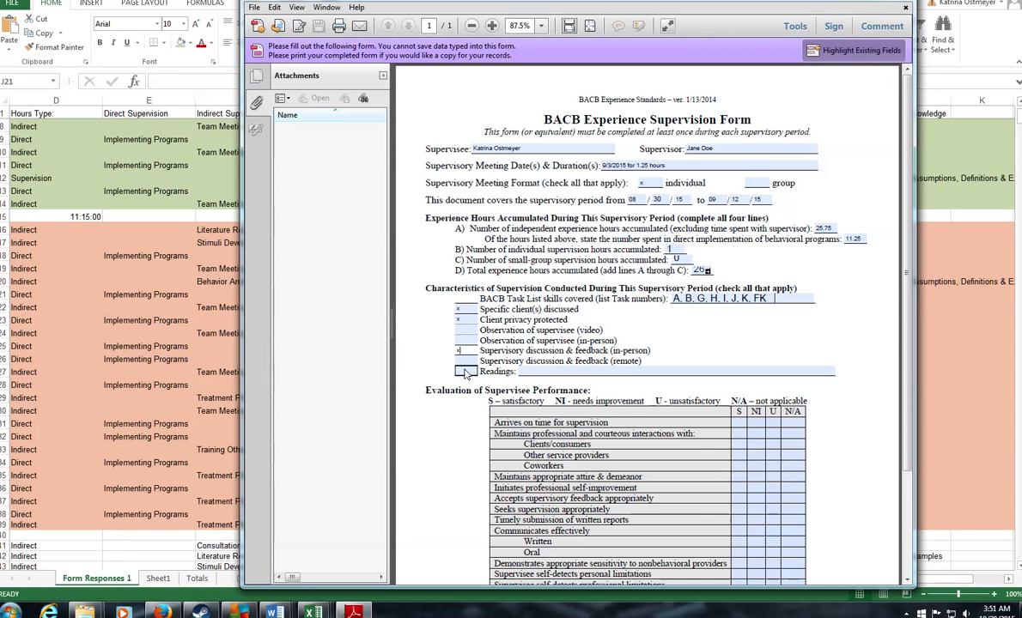
Step: Mark the Readings checkbox with an x and enter 'Chapter 1 in Cooper' as the reading
click(465, 371)
text(x)
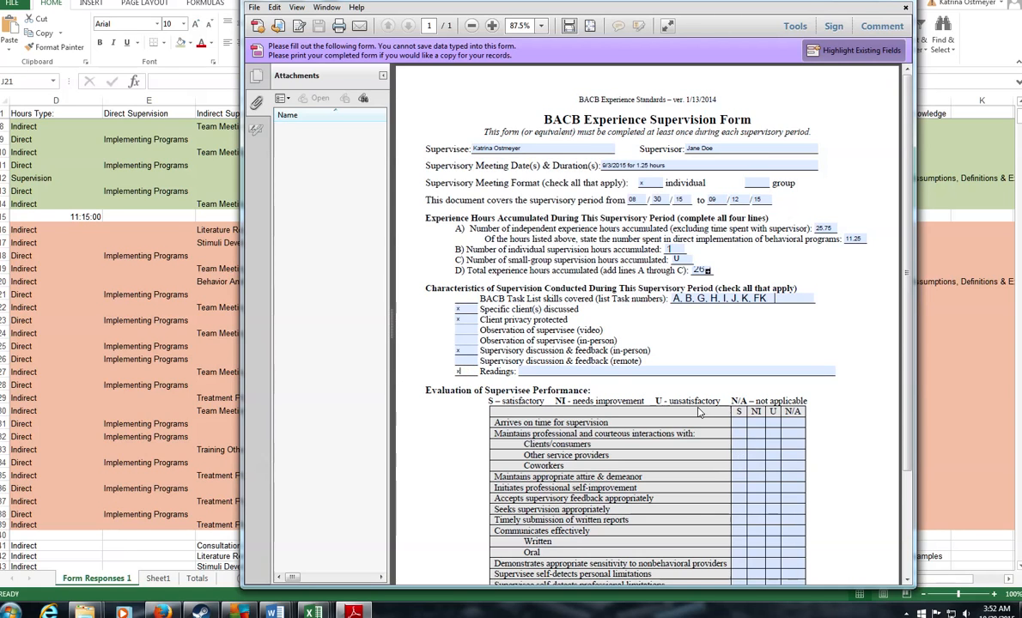
click(572, 373)
text(Chap)
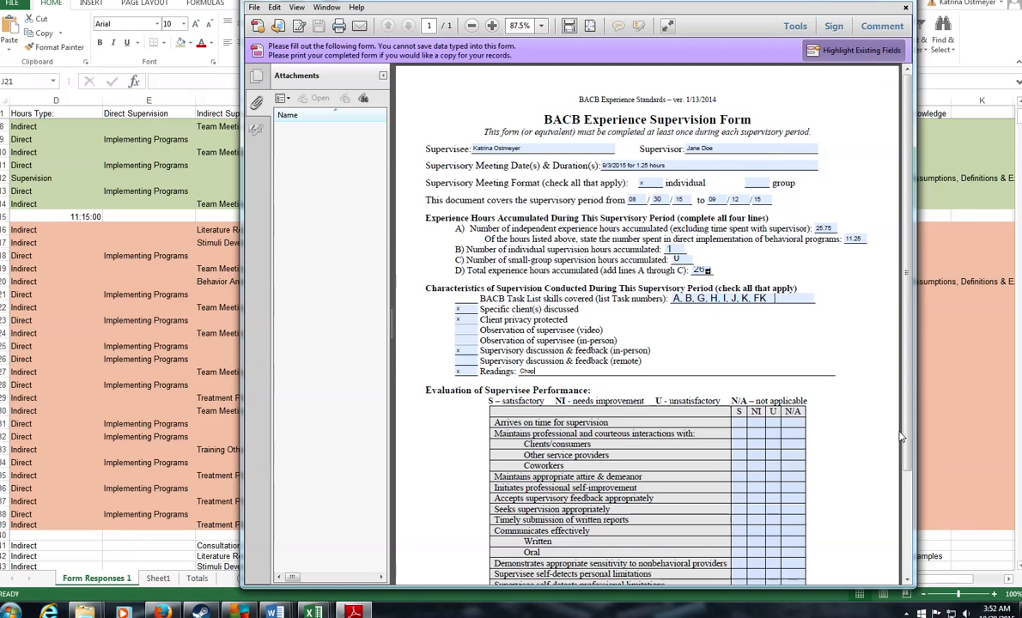
text(ter 1 in Cooper)
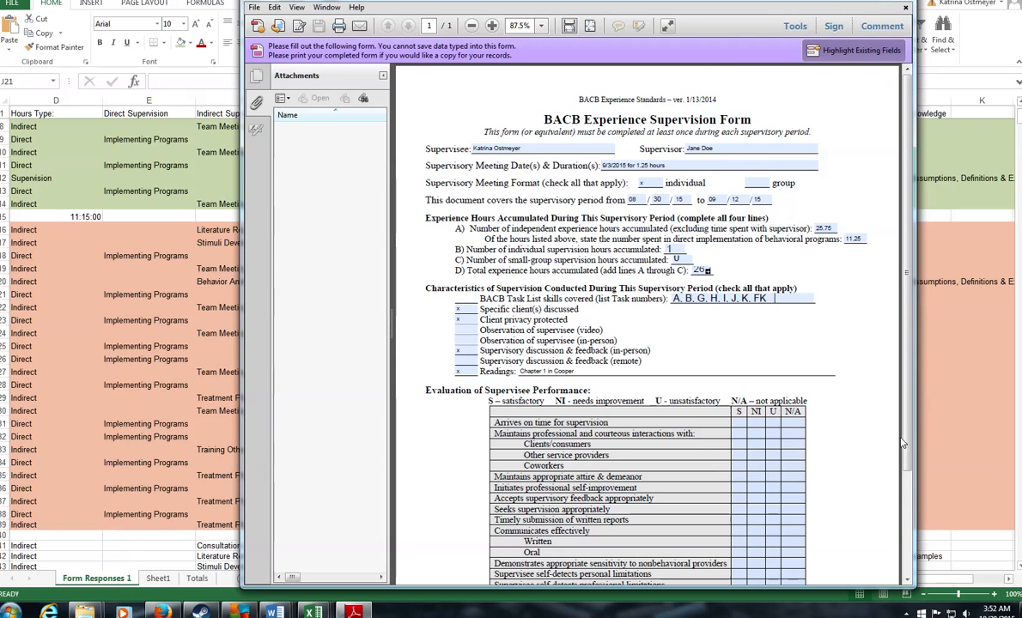
Step: Look over the completed supervision form, then close it
scroll(712, 361, down, 3)
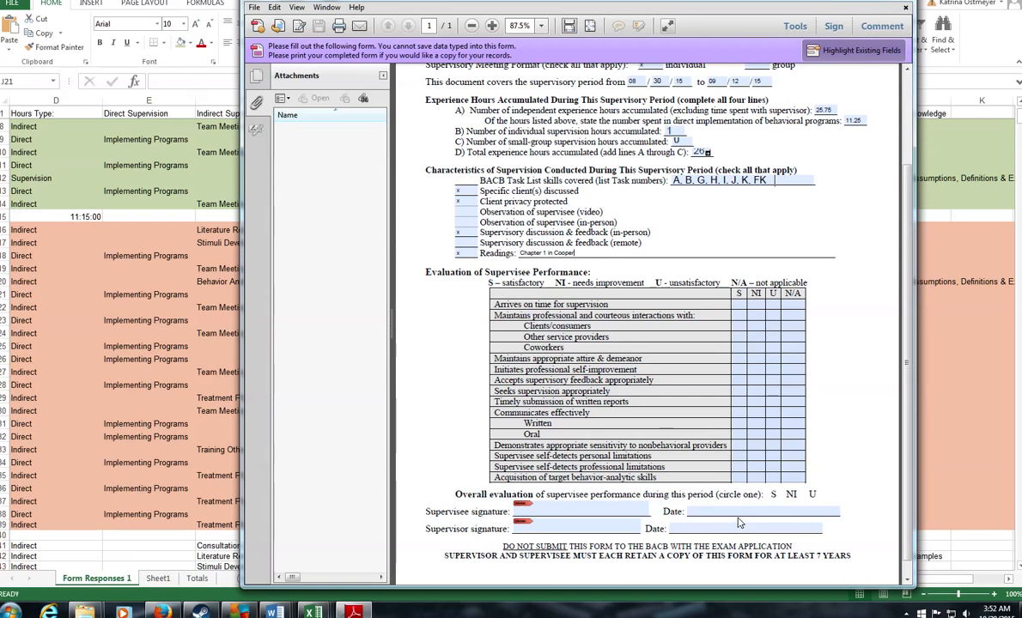
scroll(754, 515, up, 3)
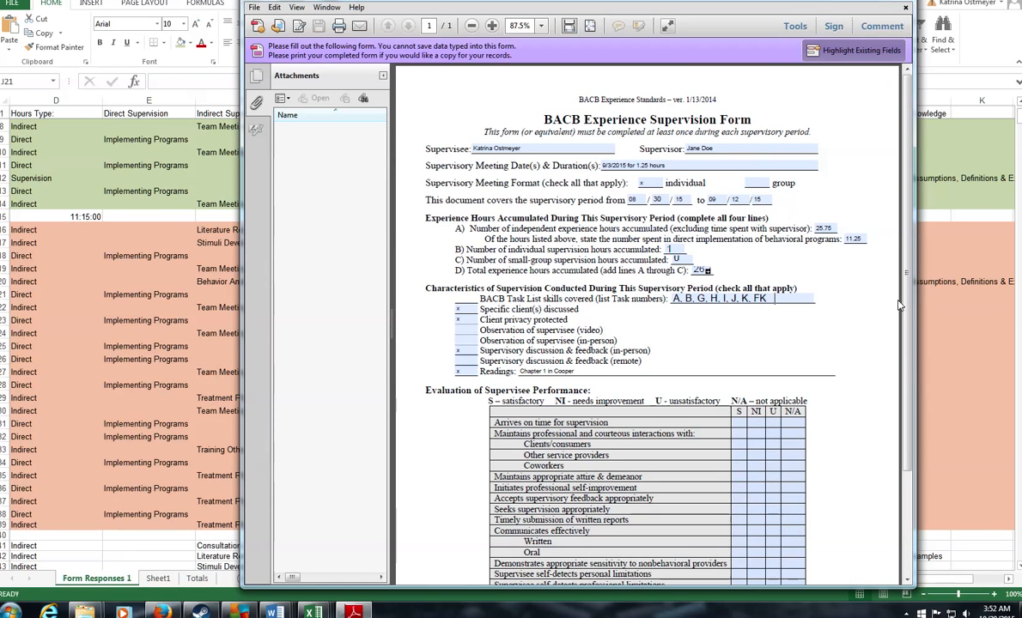
click(906, 9)
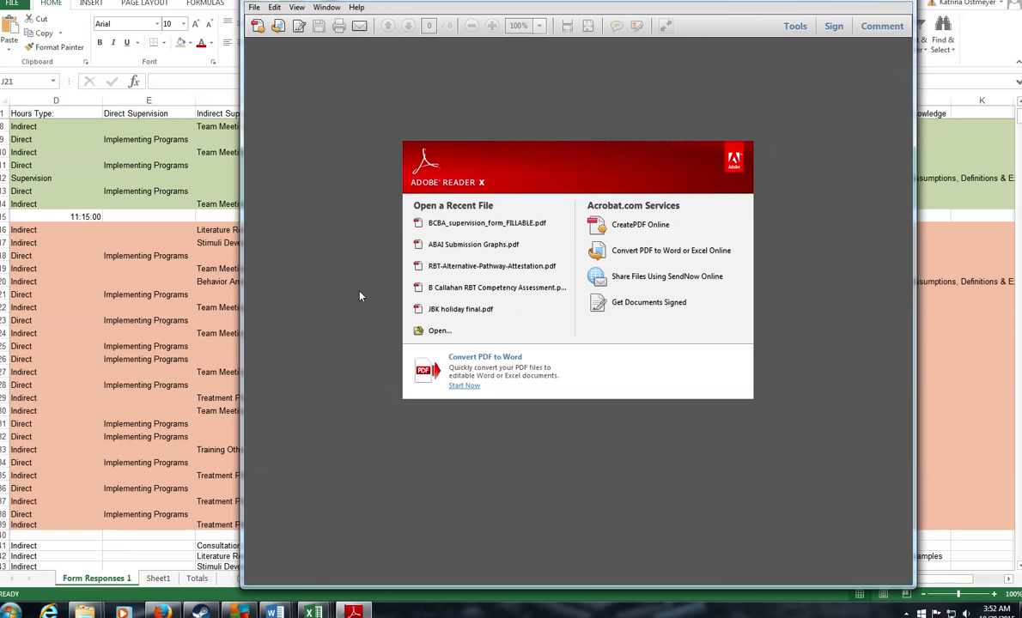
Step: Bring the Excel hours tracking spreadsheet forward from the taskbar
click(161, 612)
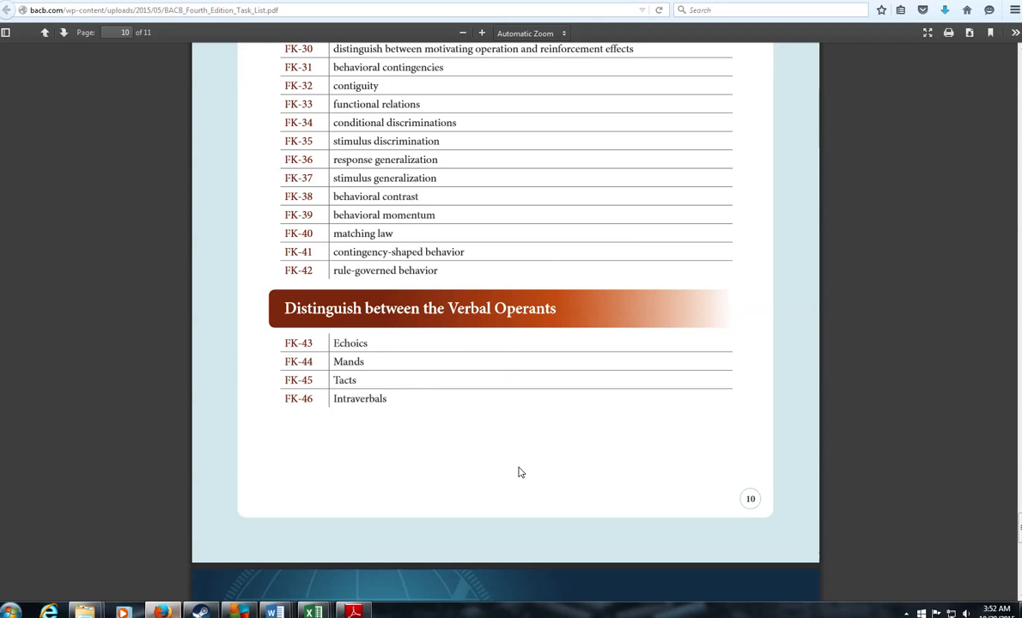
mouse_move(307, 611)
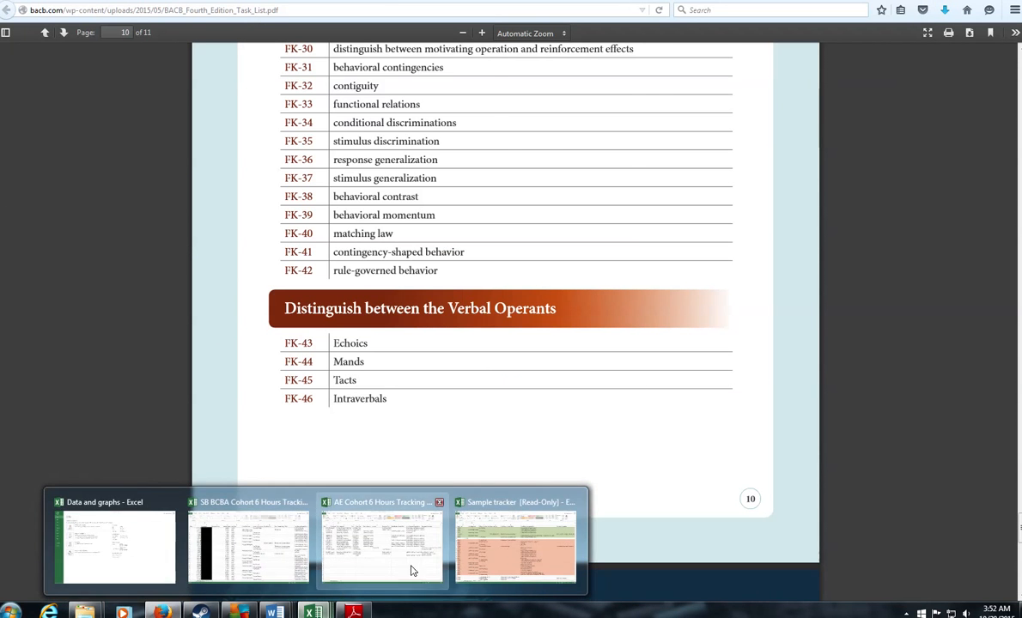
click(484, 543)
Step: Scroll the log to the 9/10/2015 entries and show the calendar at September 2015
scroll(378, 422, down, 5)
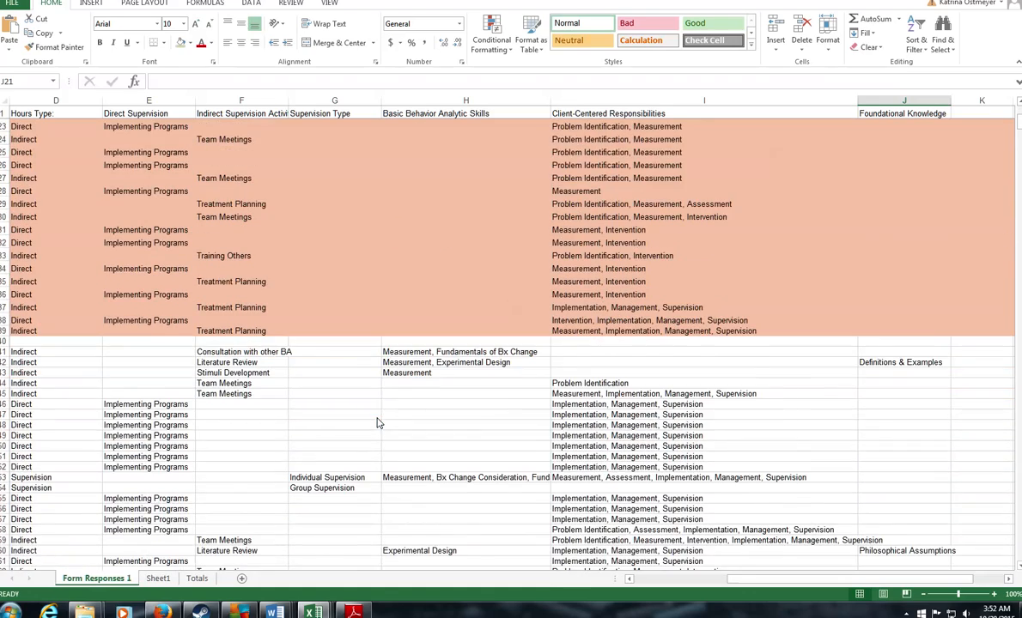
scroll(378, 423, down, 3)
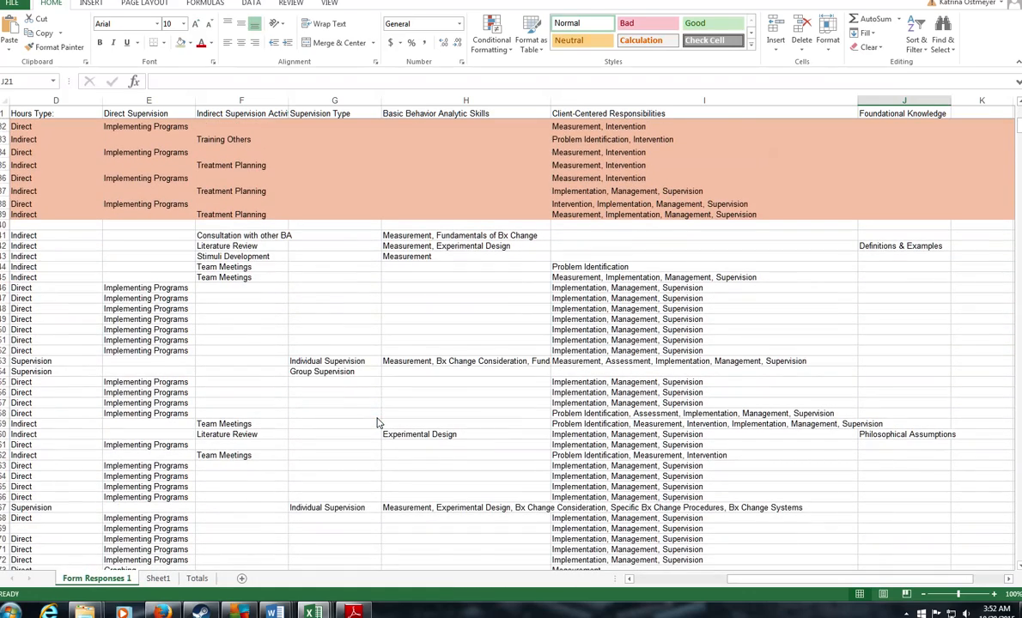
scroll(378, 422, down, 5)
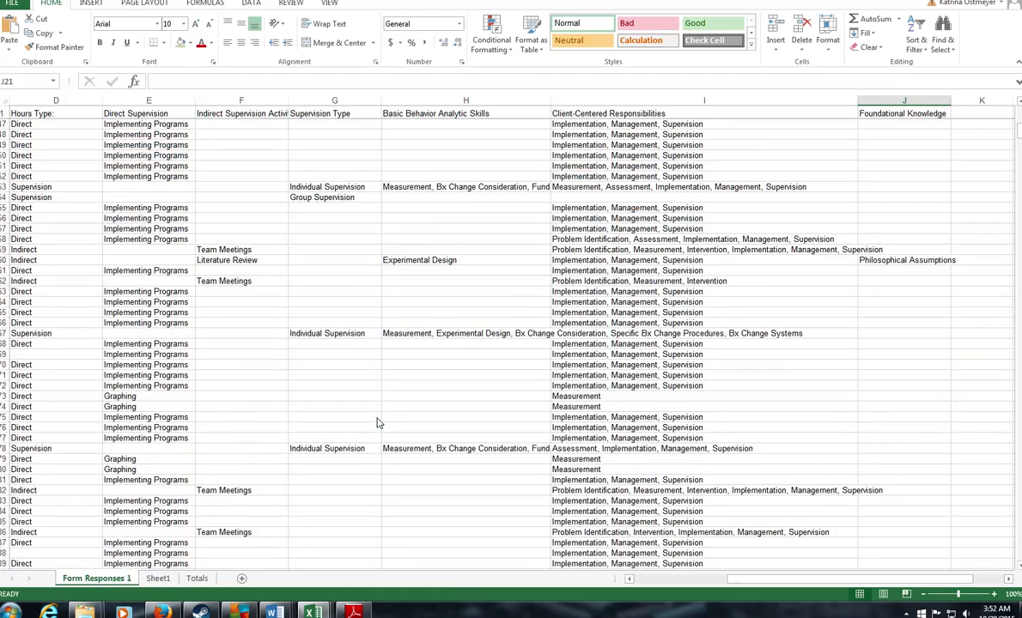
scroll(378, 423, down, 1)
scroll(379, 424, up, 7)
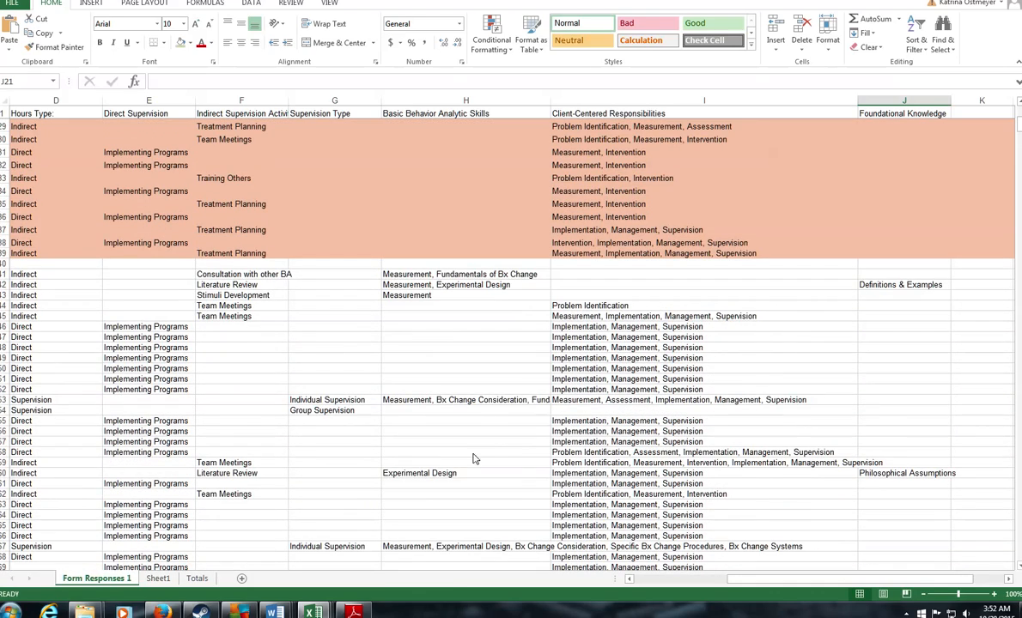
drag(769, 583, 671, 583)
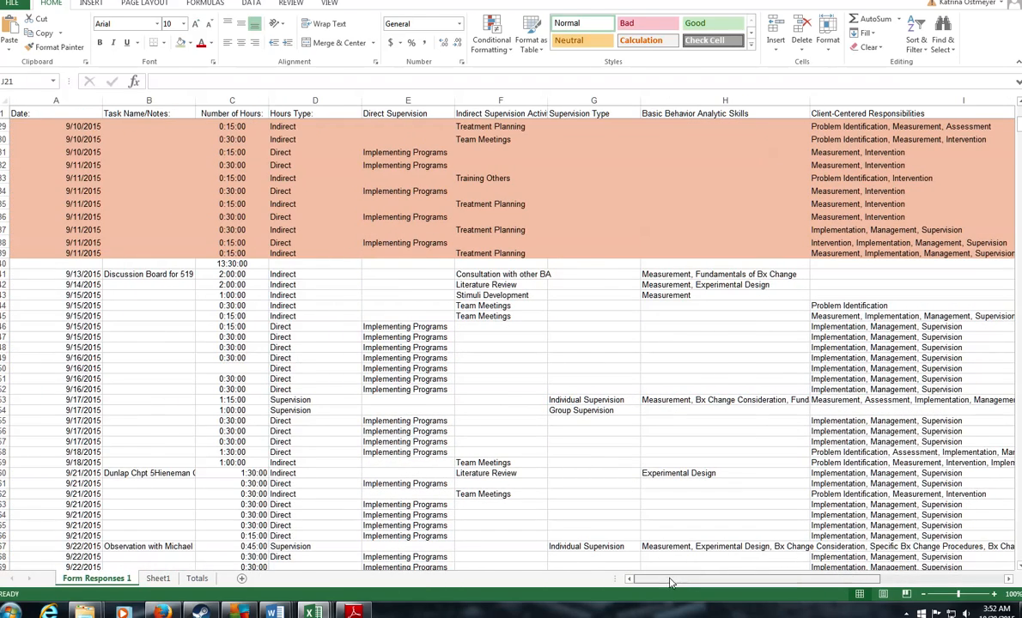
click(1000, 610)
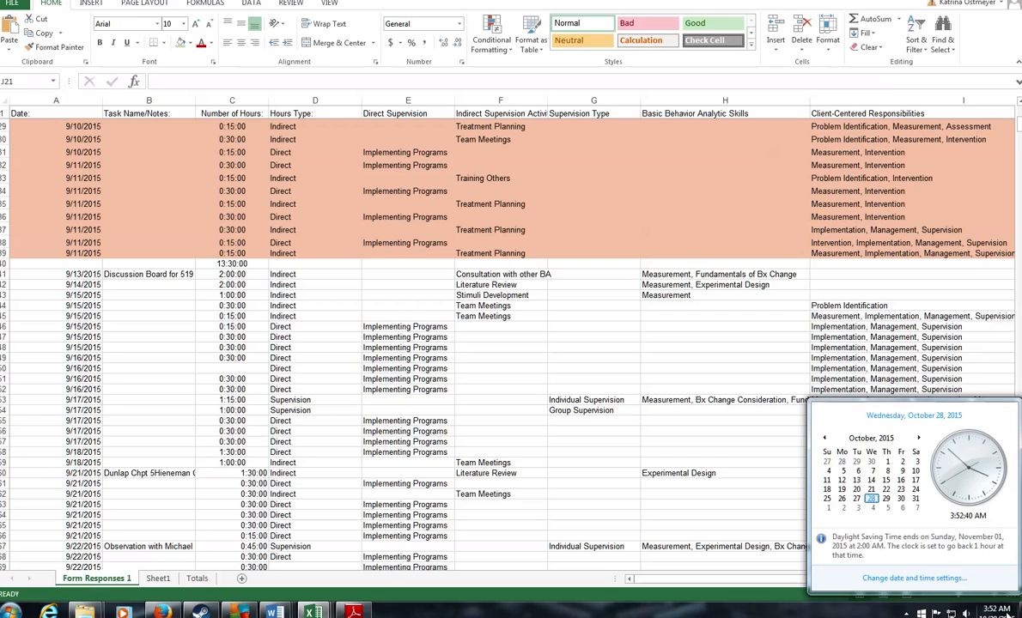
click(826, 439)
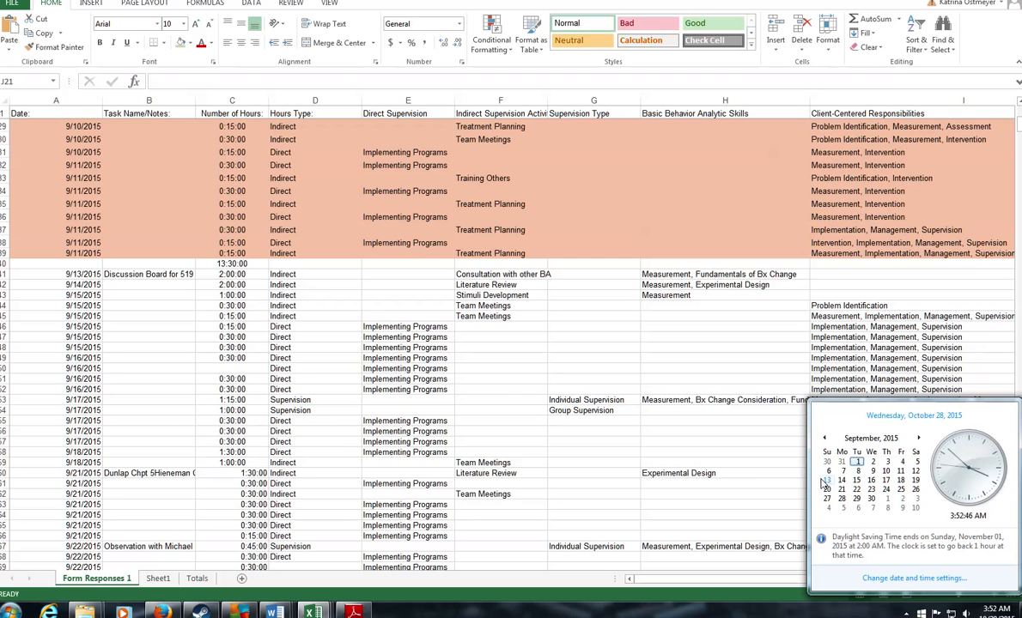
Step: Insert a blank row above the first 9/21/2015 entry
click(46, 473)
click(4, 473)
right_click(5, 473)
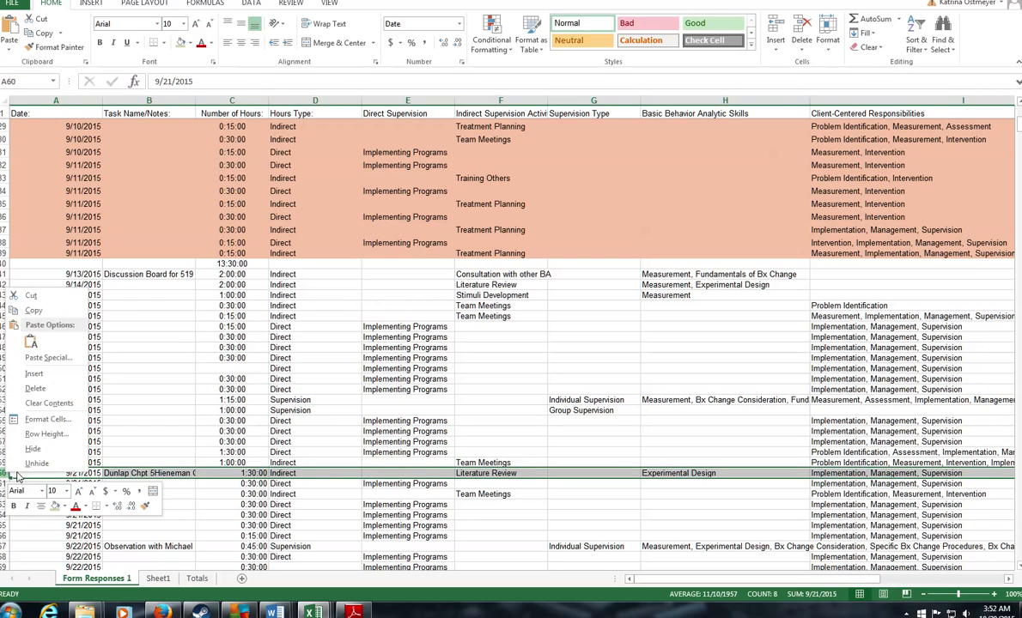
click(49, 373)
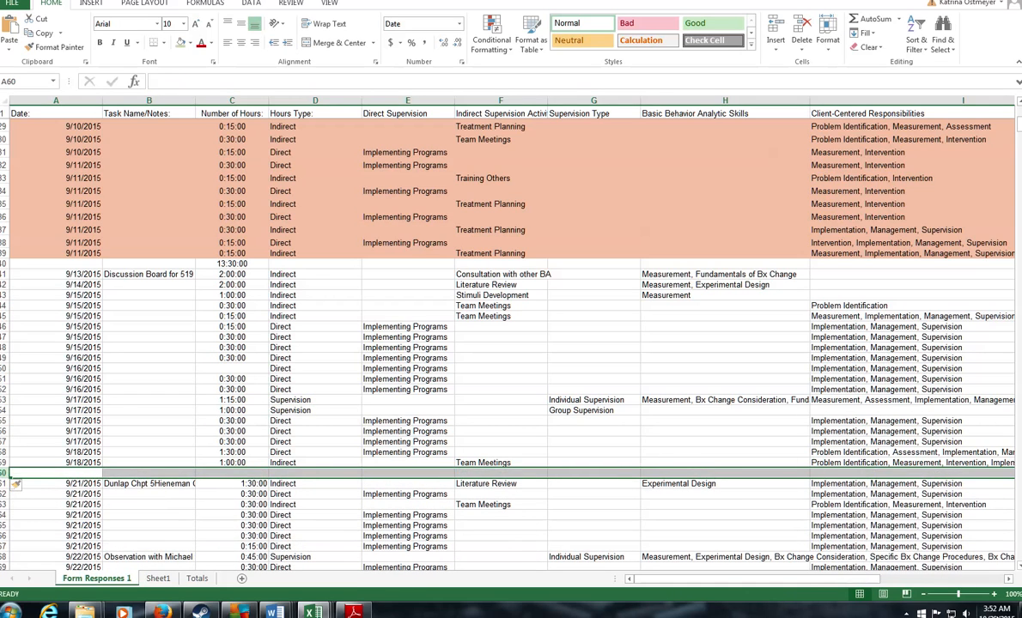
Step: Recheck the September 2015 calendar and insert a blank row above the first 9/28/2015 entry
click(994, 611)
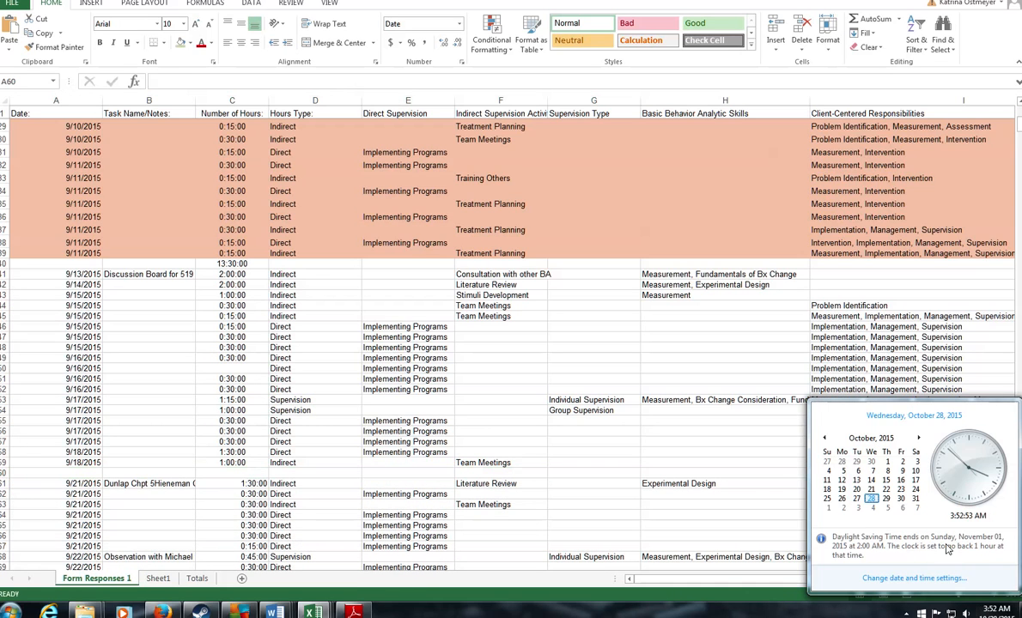
click(826, 439)
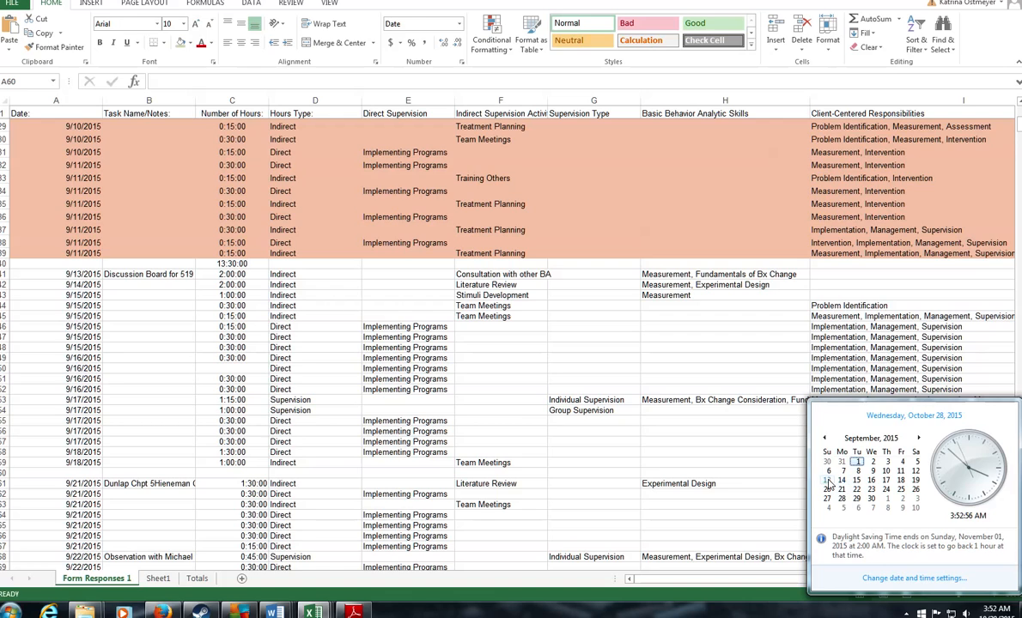
scroll(112, 500, down, 3)
click(113, 500)
scroll(113, 500, down, 8)
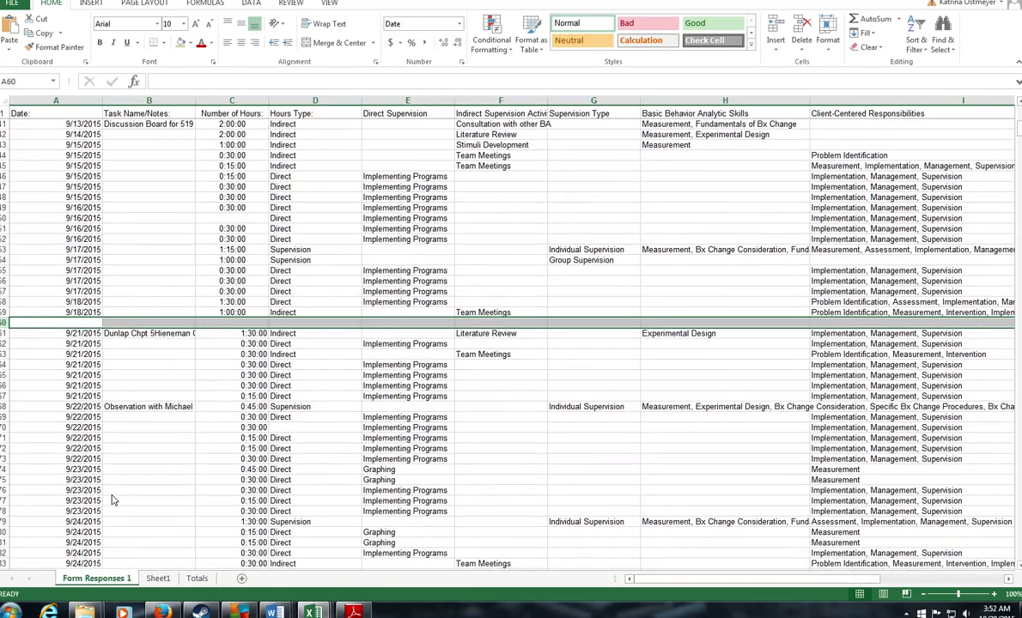
scroll(113, 500, down, 2)
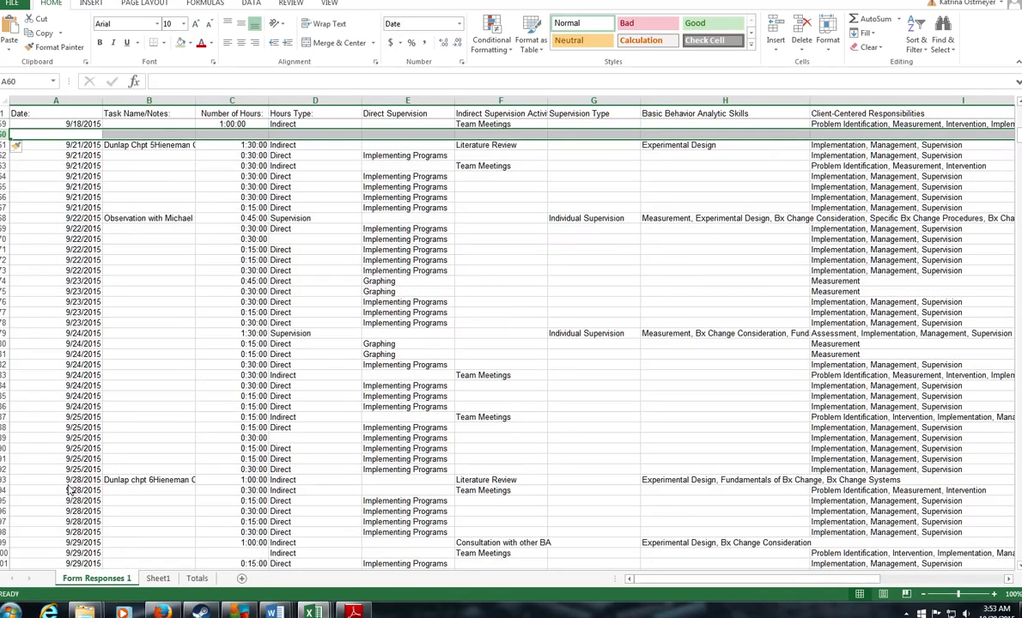
click(3, 484)
right_click(3, 484)
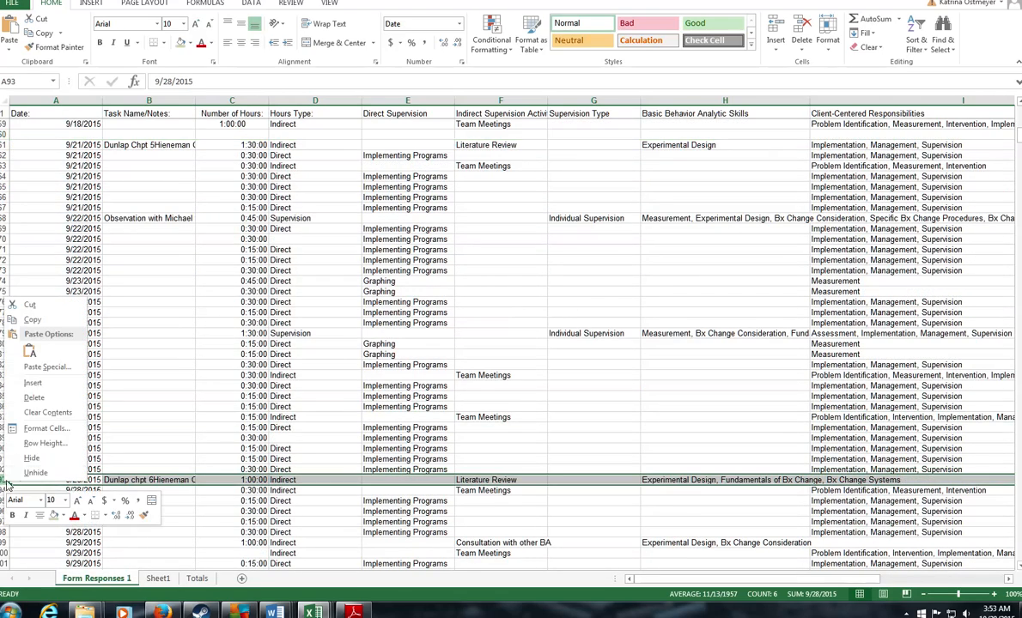
click(35, 370)
scroll(171, 492, up, 12)
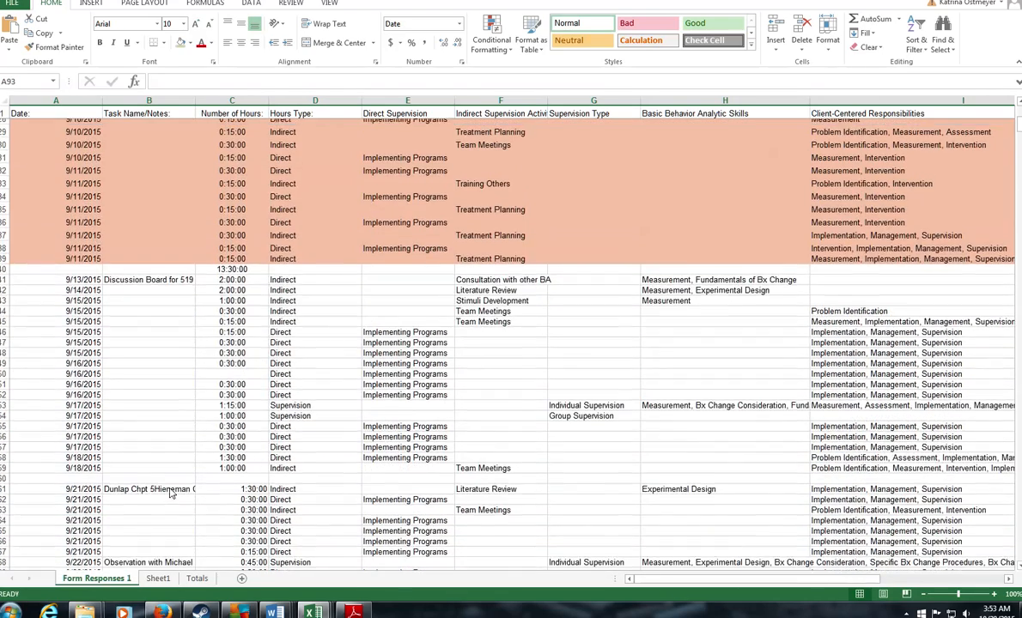
scroll(171, 492, down, 3)
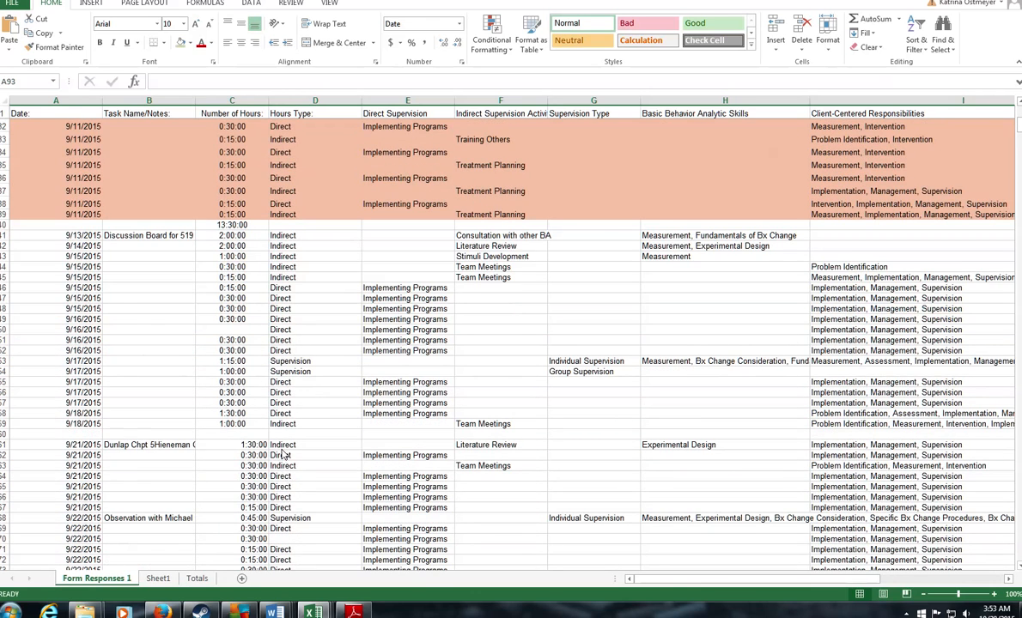
click(242, 436)
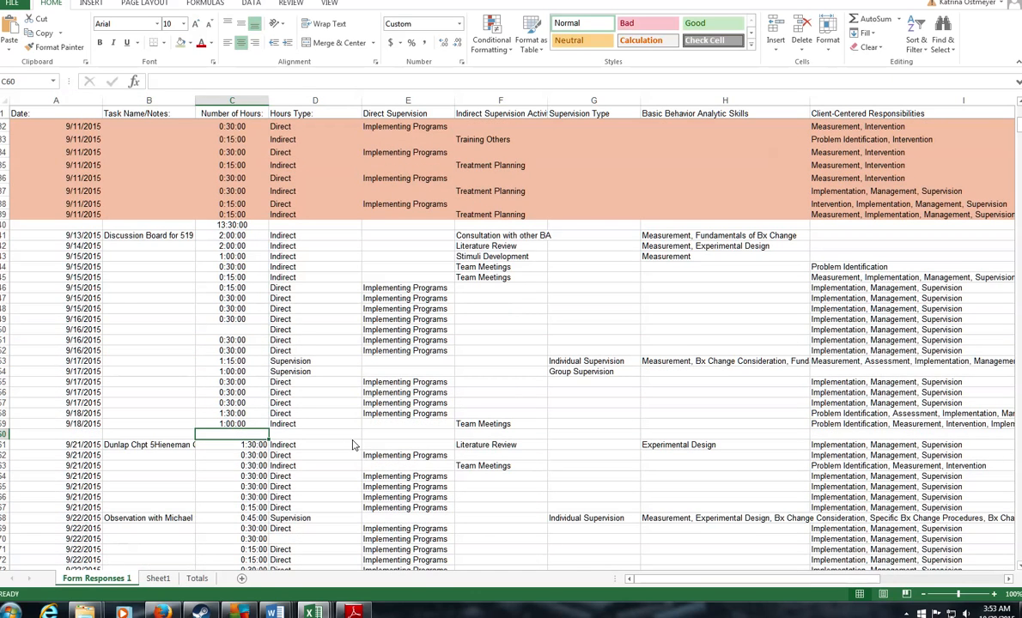
Step: Total the 9/13–9/18 hours in C60 with =SUM(C41:C59)
text(=)
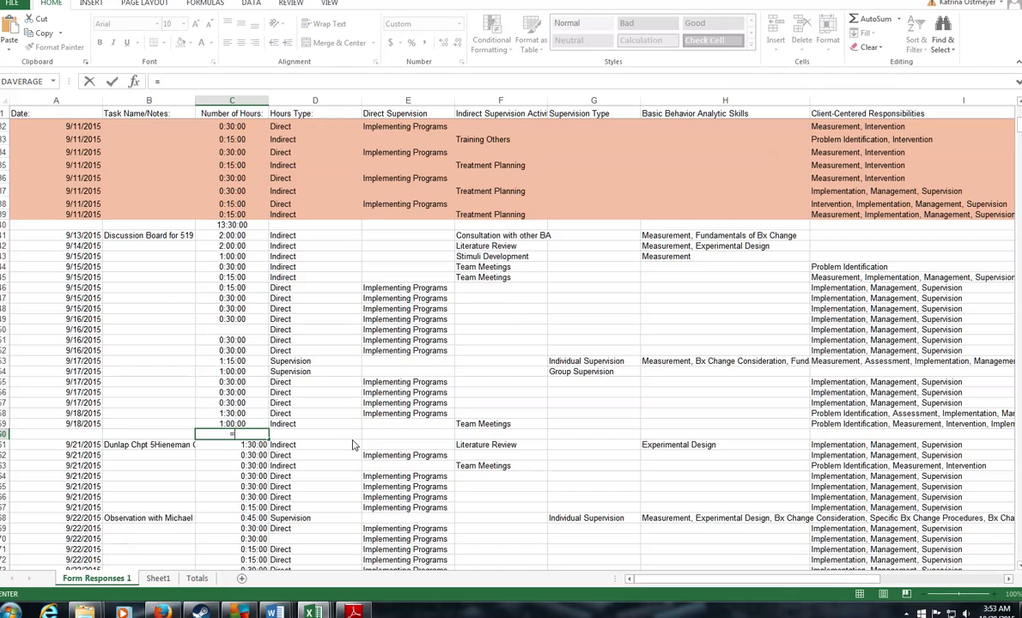
text(sum()
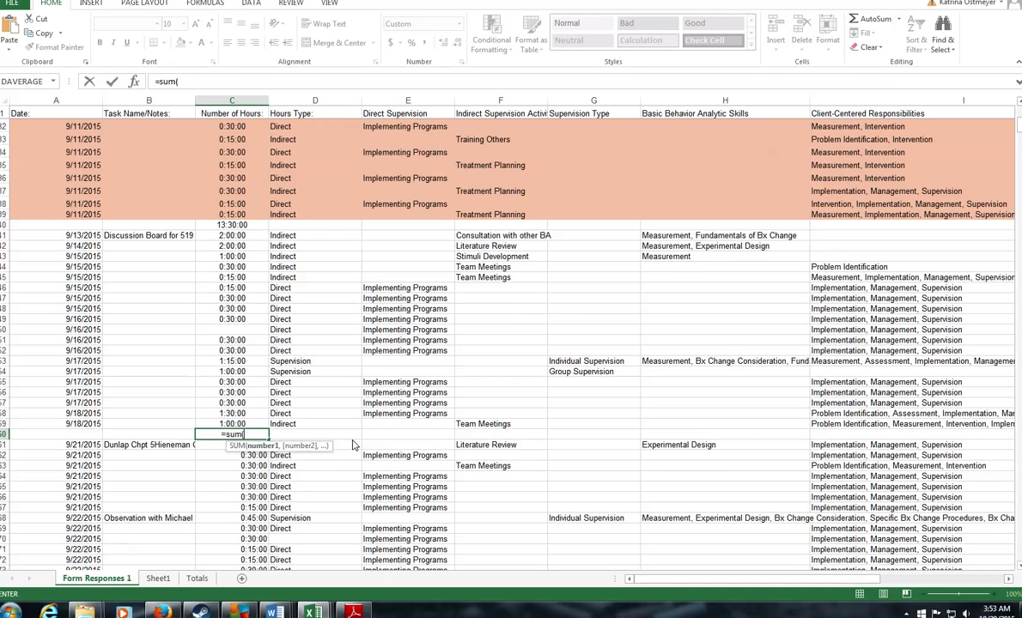
drag(231, 239, 232, 427)
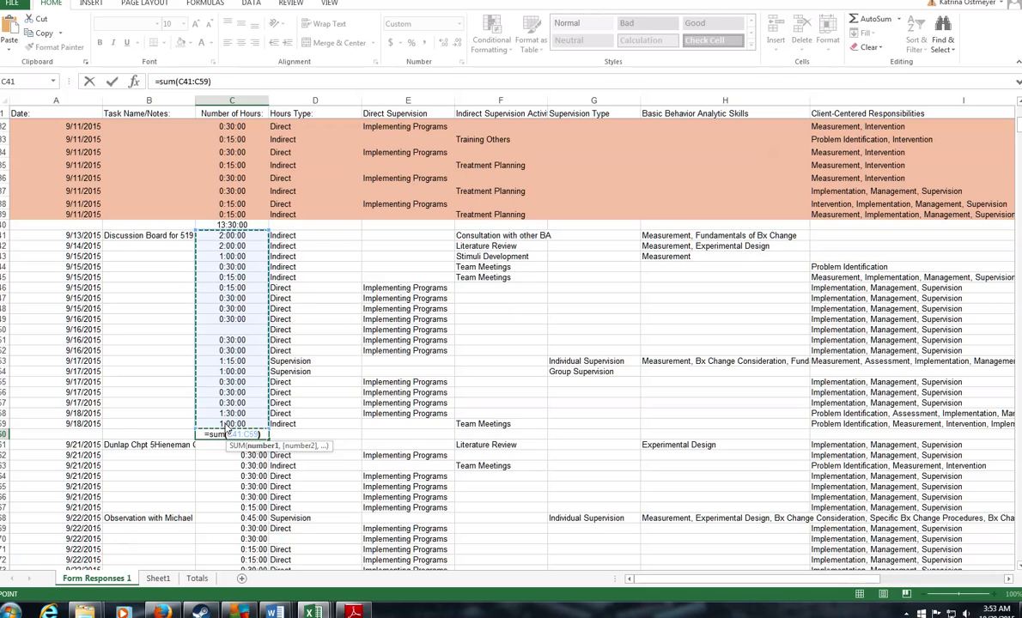
key(Return)
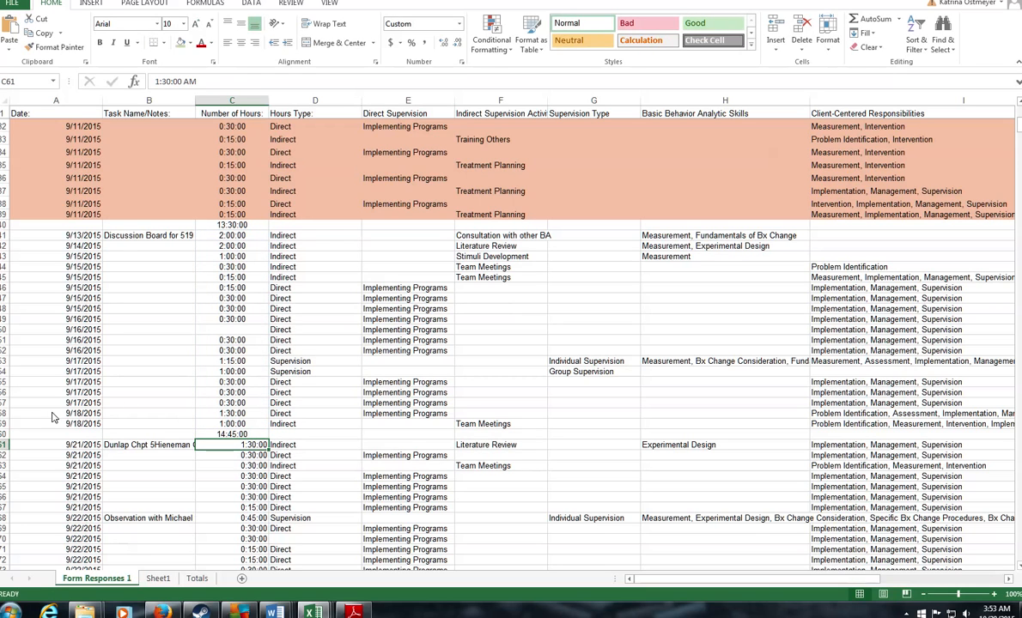
Step: Shade rows 41–59 (9/13–9/18) light green
drag(4, 423, 14, 232)
click(190, 43)
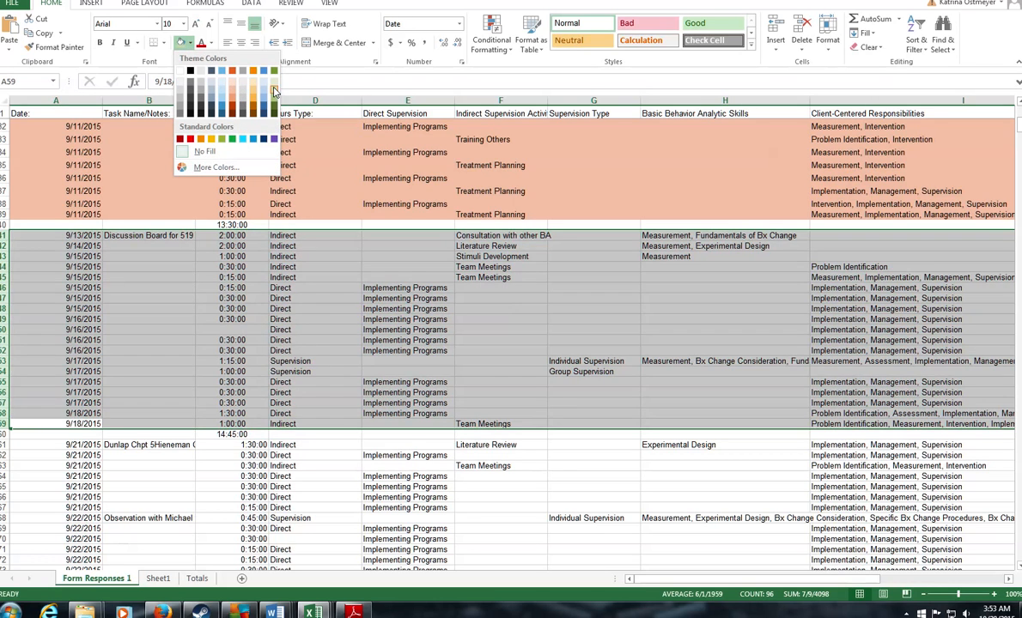
click(274, 91)
scroll(234, 283, down, 5)
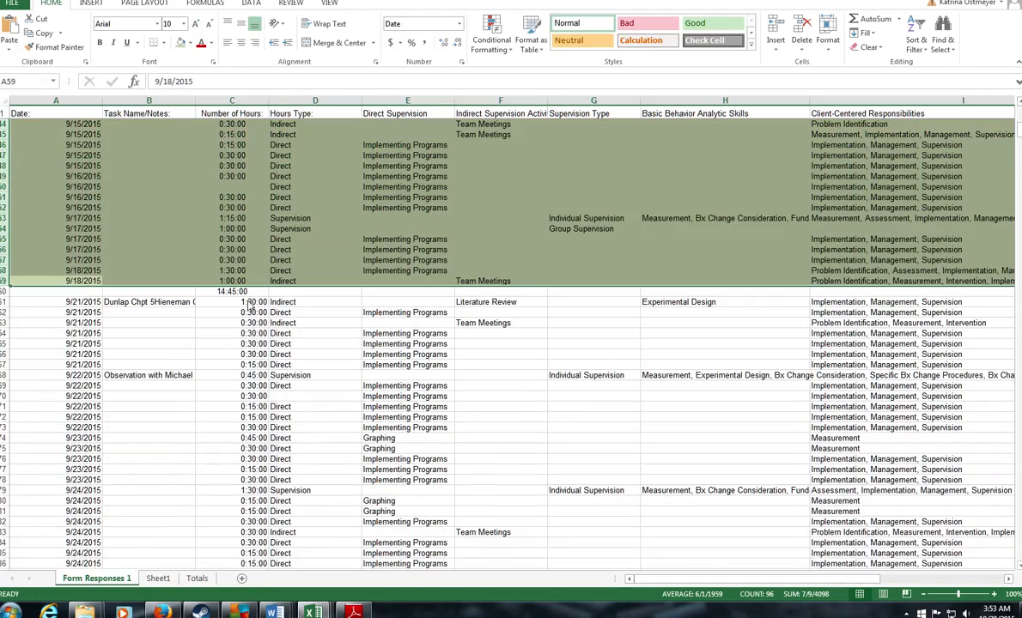
Step: Shade the rows from 9/21/2015 through 9/25 pale orange
drag(4, 302, 12, 555)
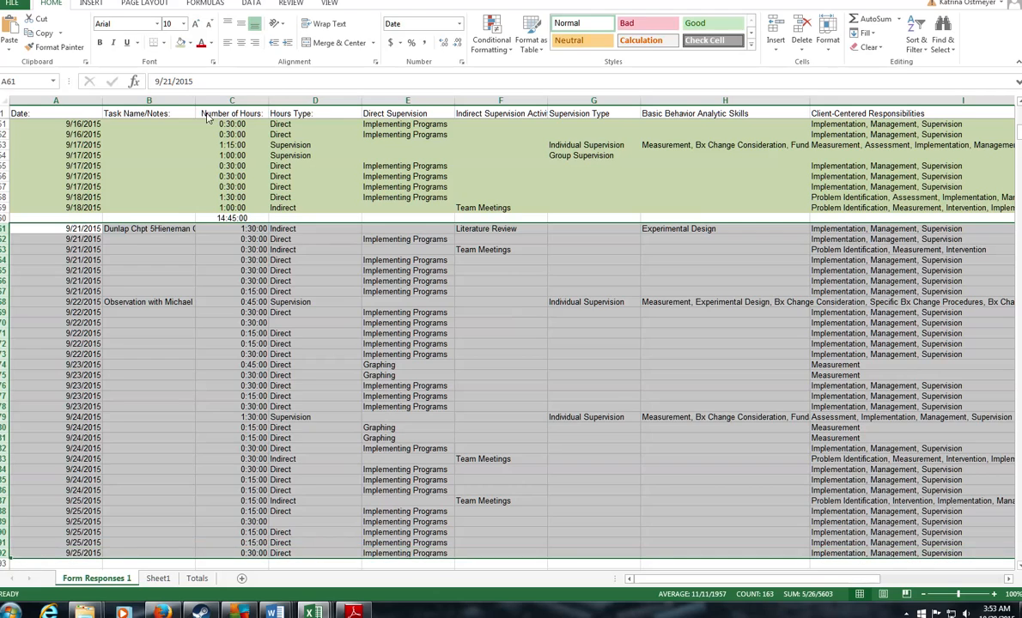
click(190, 42)
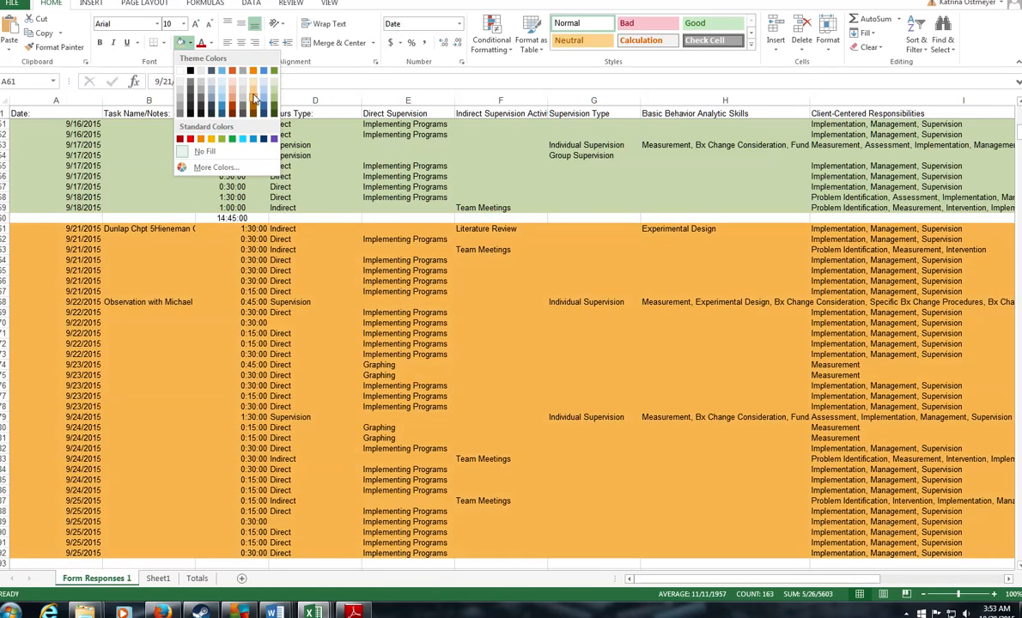
click(233, 89)
scroll(367, 309, up, 12)
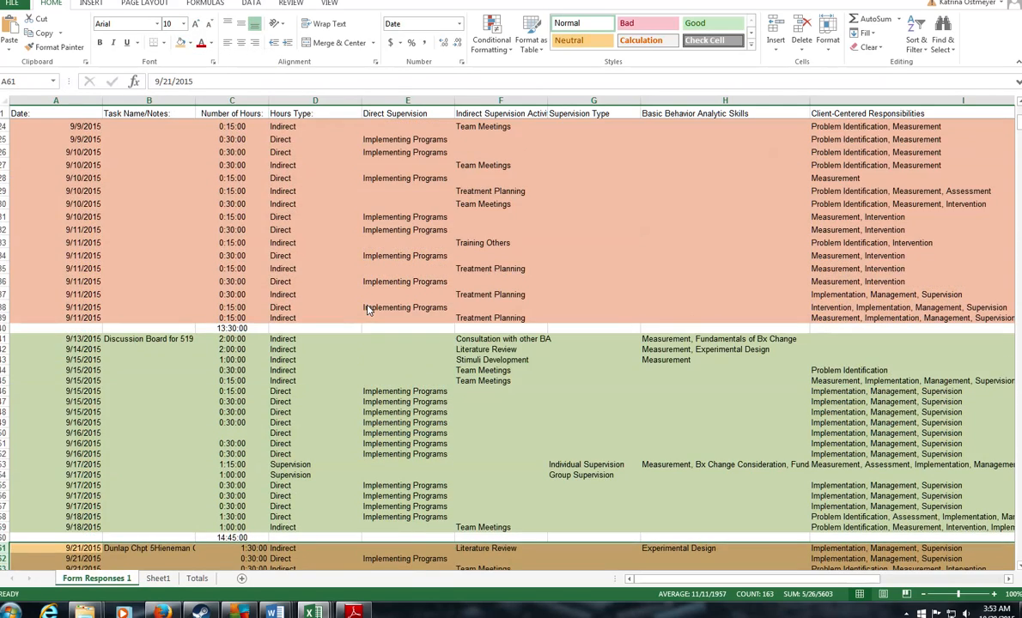
scroll(367, 309, down, 4)
Step: Confirm the 14:45:00 total in C60 and enter =SUM(C61:C92) in C93
click(232, 382)
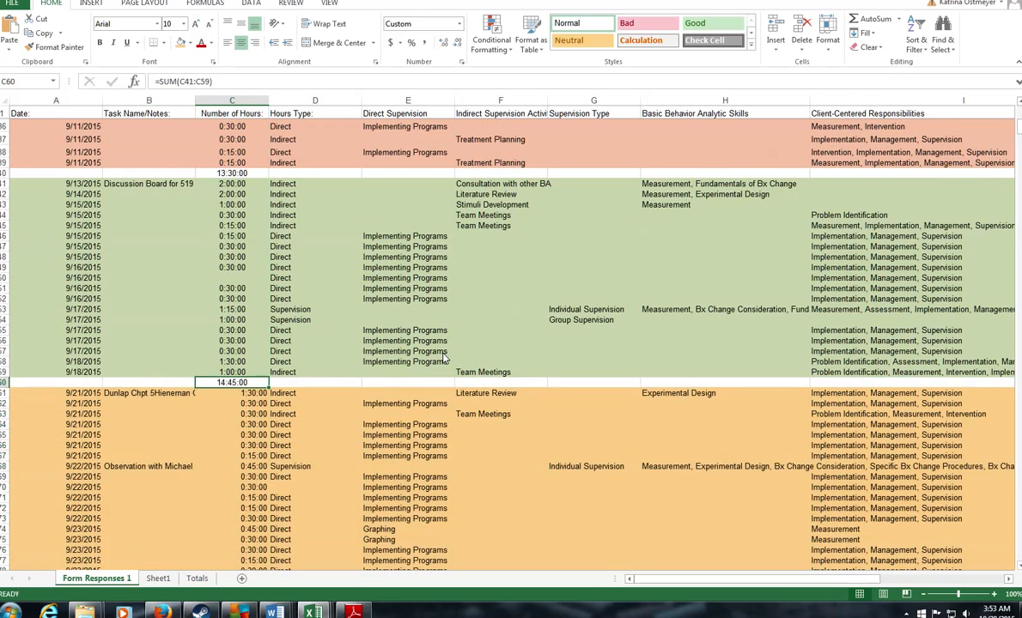
scroll(444, 358, down, 8)
click(254, 469)
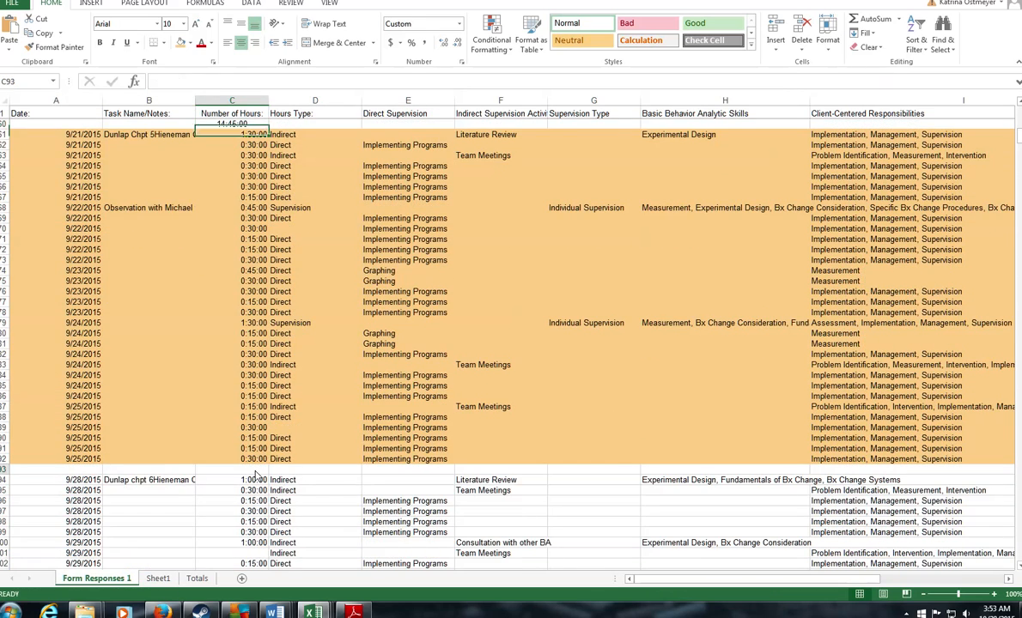
text(=sum()
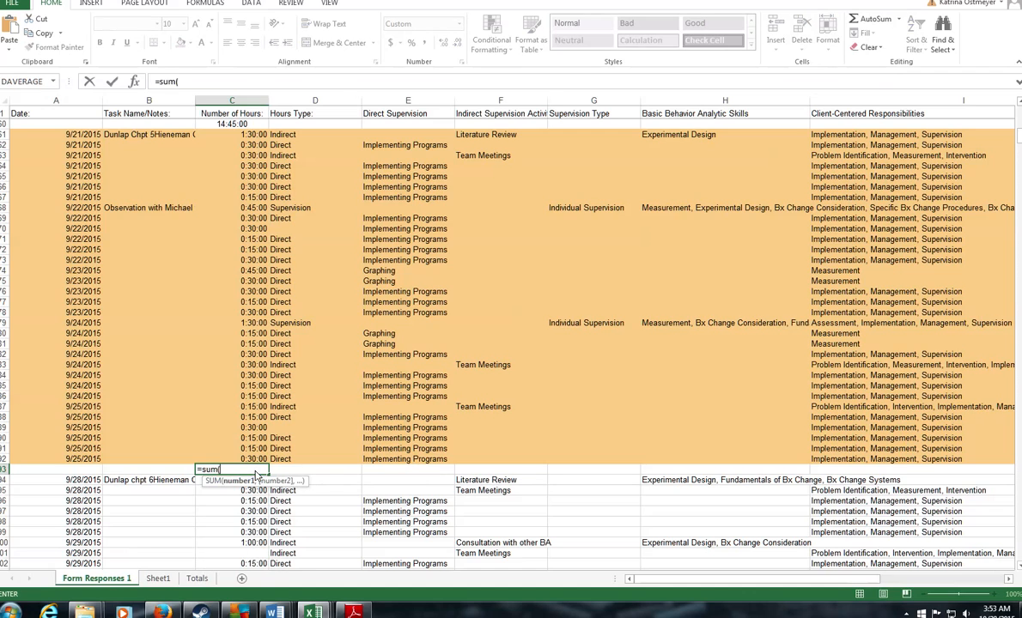
drag(232, 459, 236, 140)
key(Return)
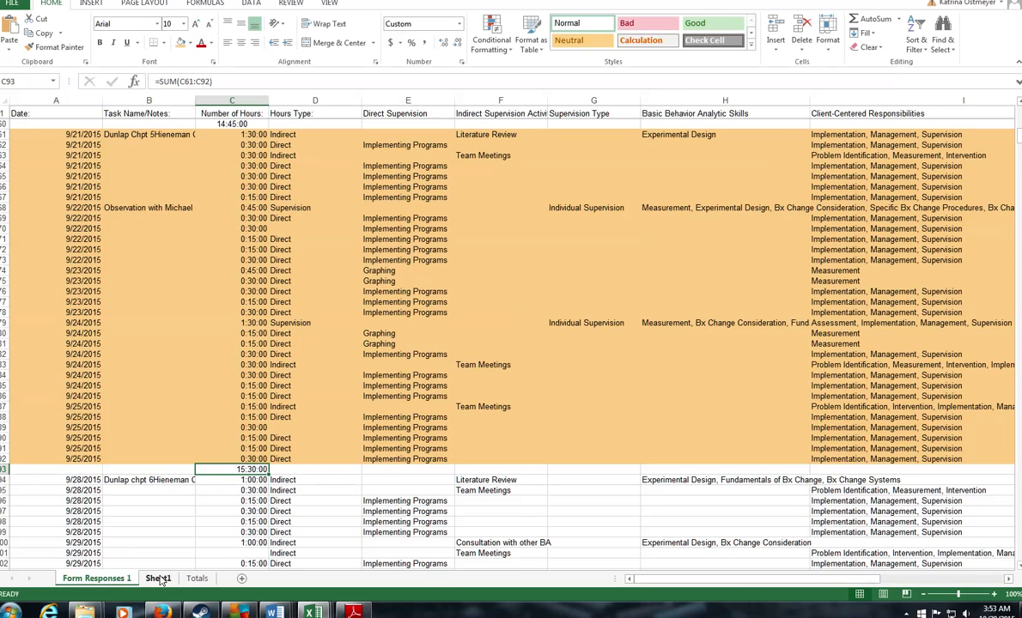
click(158, 578)
Step: Label A7 'Week 3' and A8 'Week 4' on Sheet1
click(24, 174)
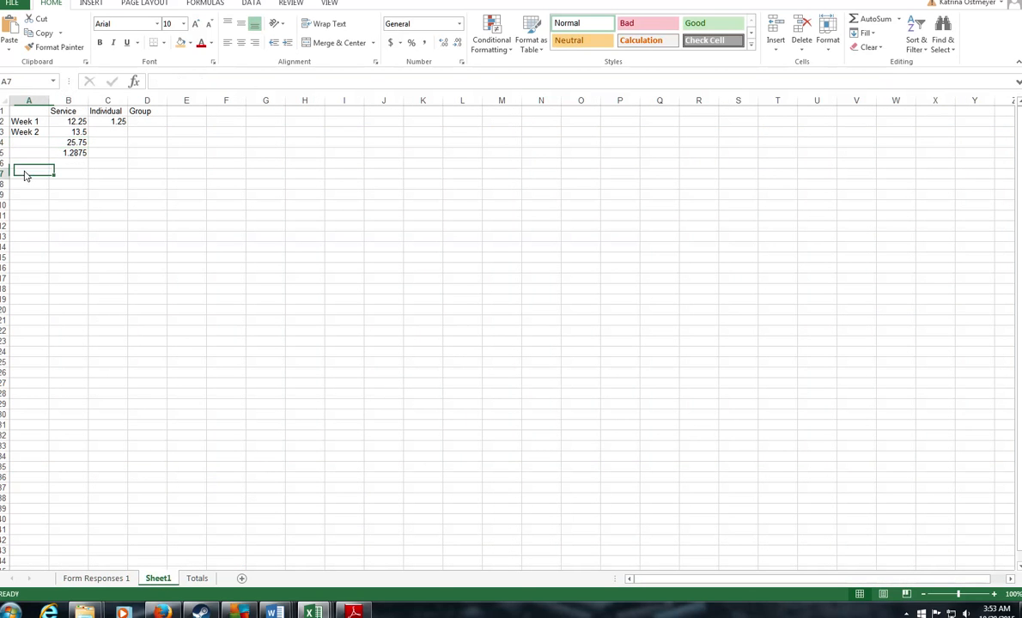
text(Week )
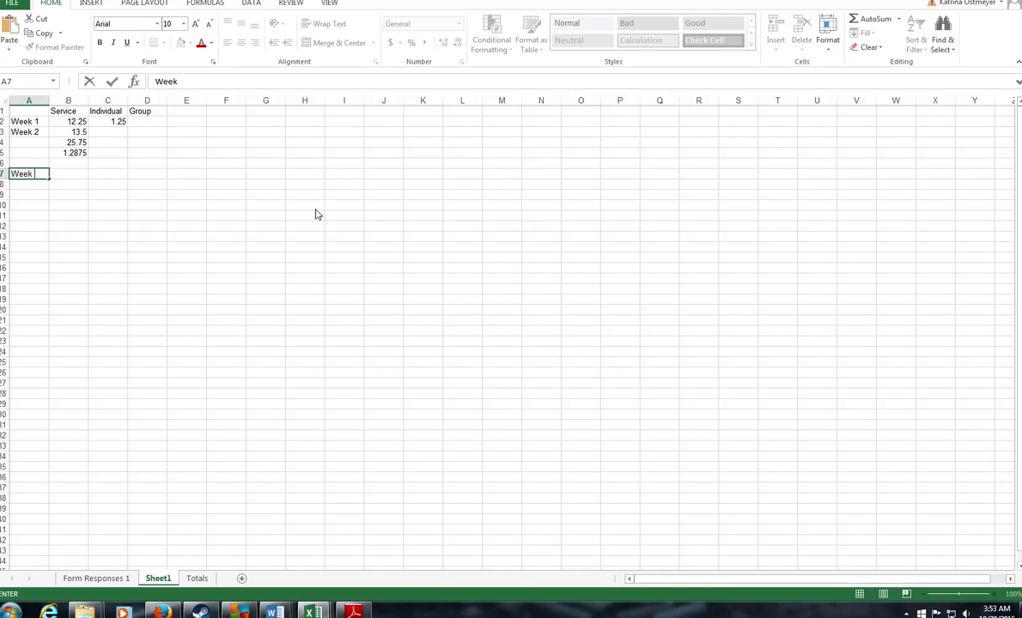
text(3)
key(Return)
text(Week 3)
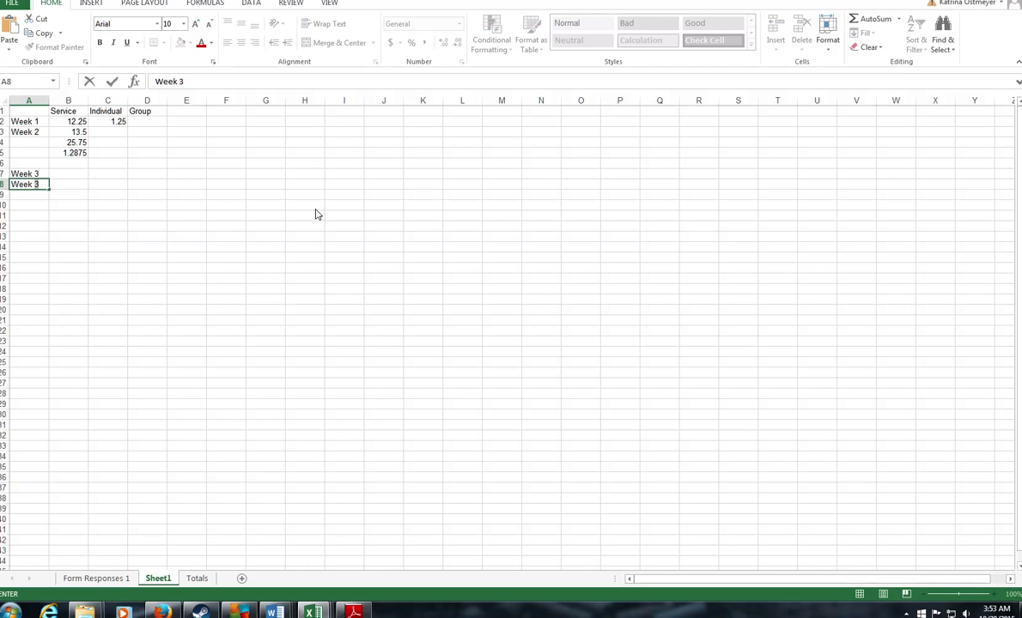
key(BackSpace)
text(4)
Step: Enter 14.75 Service hours for Week 3 in B7
click(69, 176)
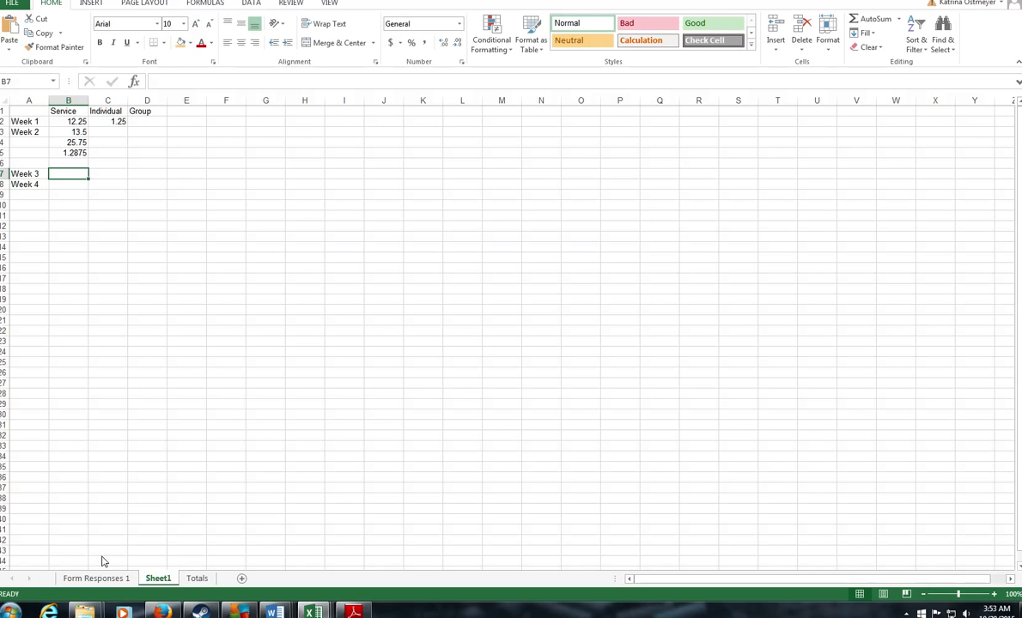
click(96, 579)
scroll(281, 452, up, 3)
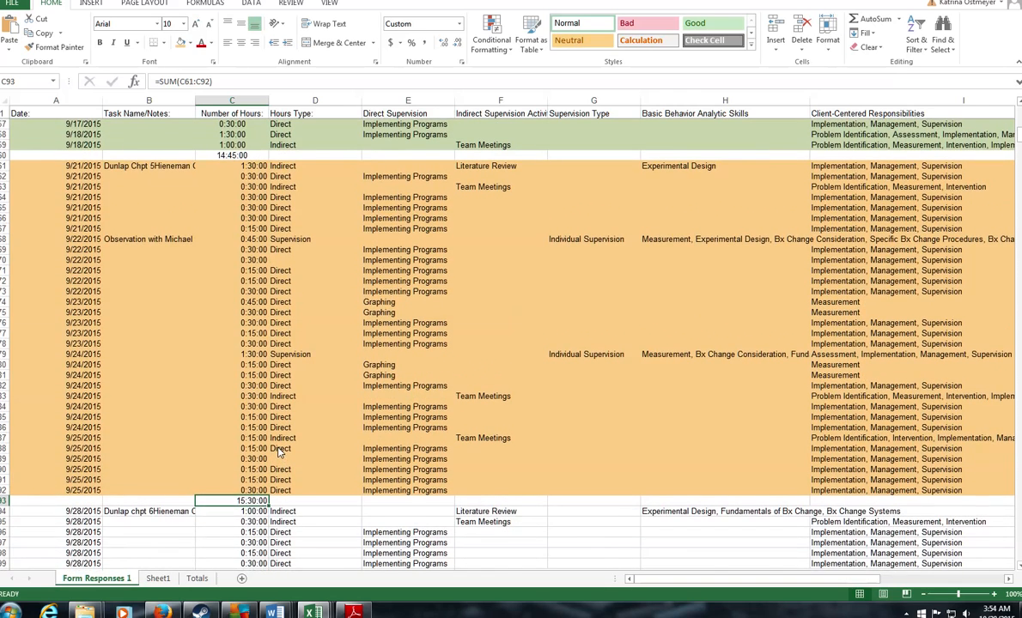
click(158, 579)
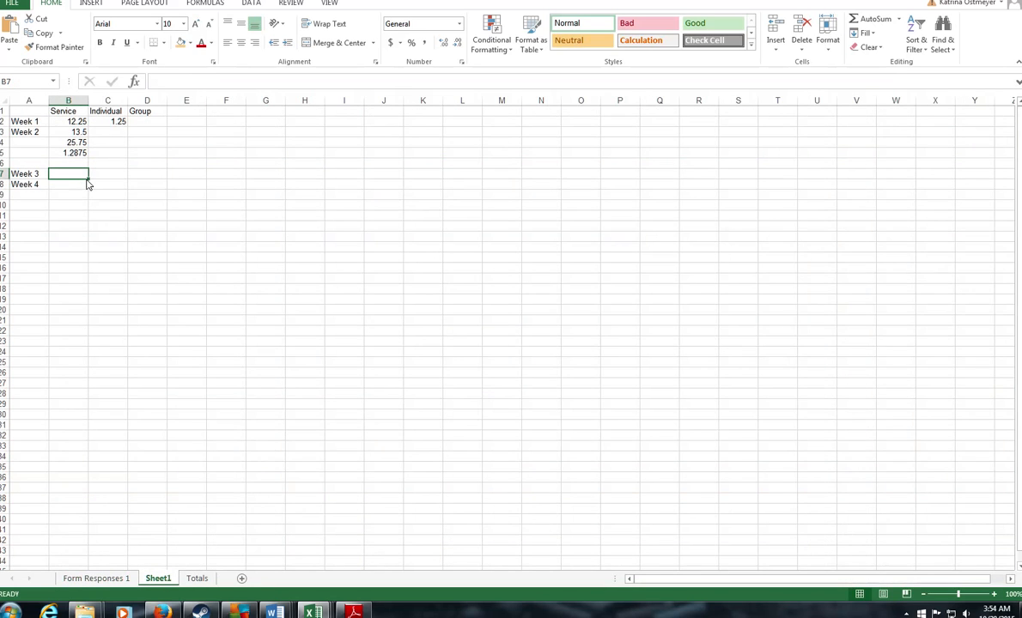
text(1)
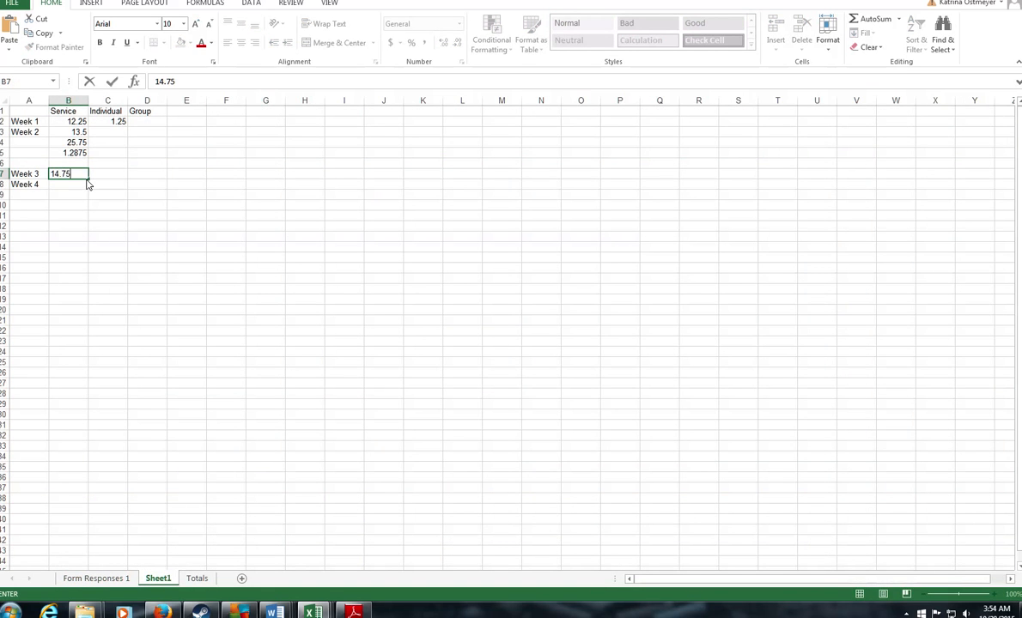
text(4.75)
key(Return)
Step: Enter 15.5 Service hours for Week 4, then review the supervision entries in C53, C68 and C79
click(108, 584)
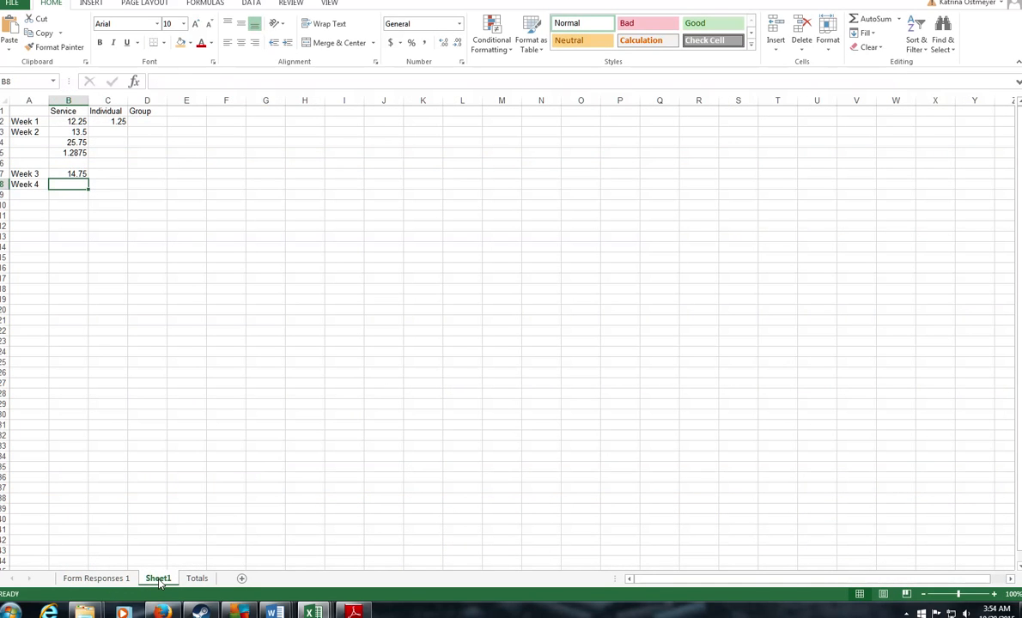
text(15.5)
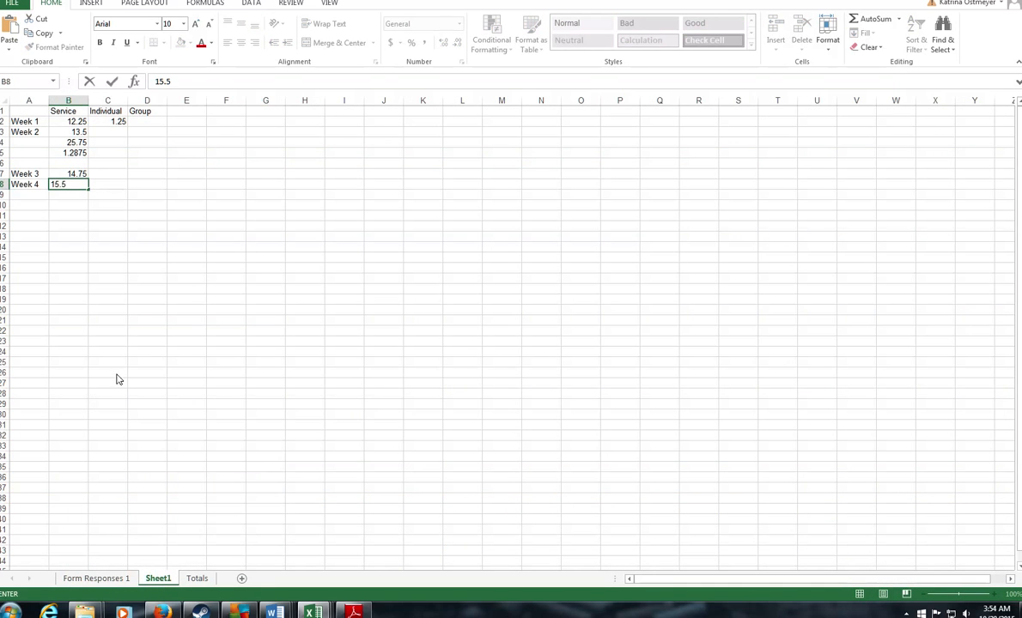
click(96, 578)
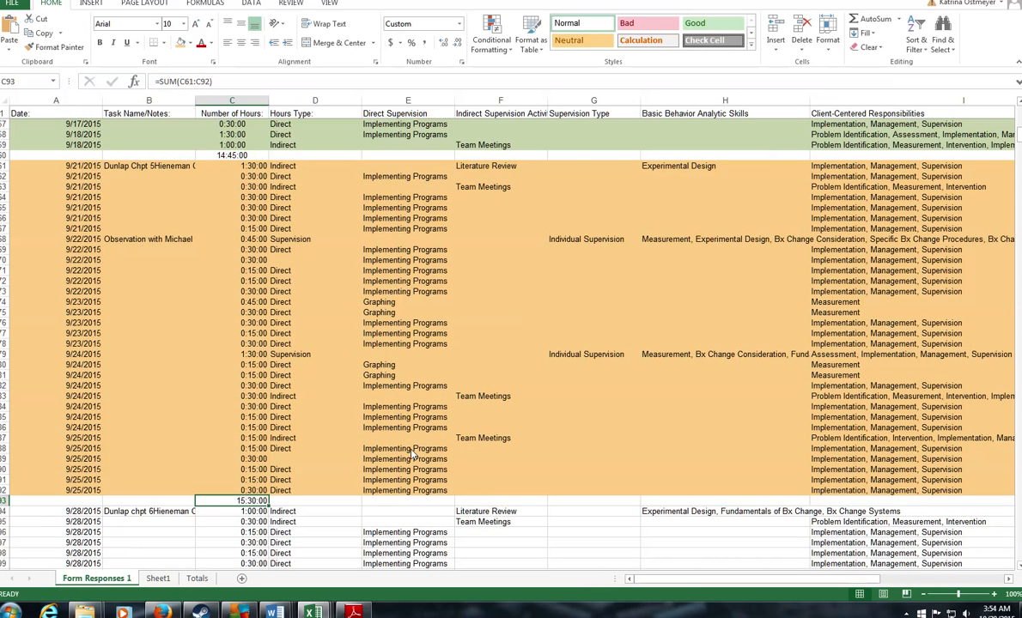
click(263, 356)
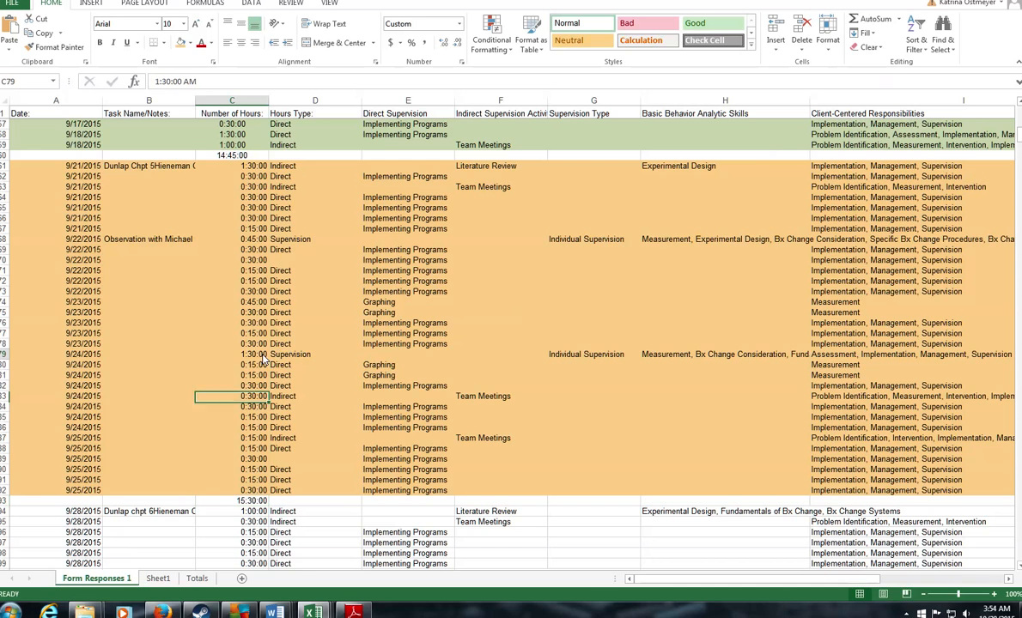
click(256, 242)
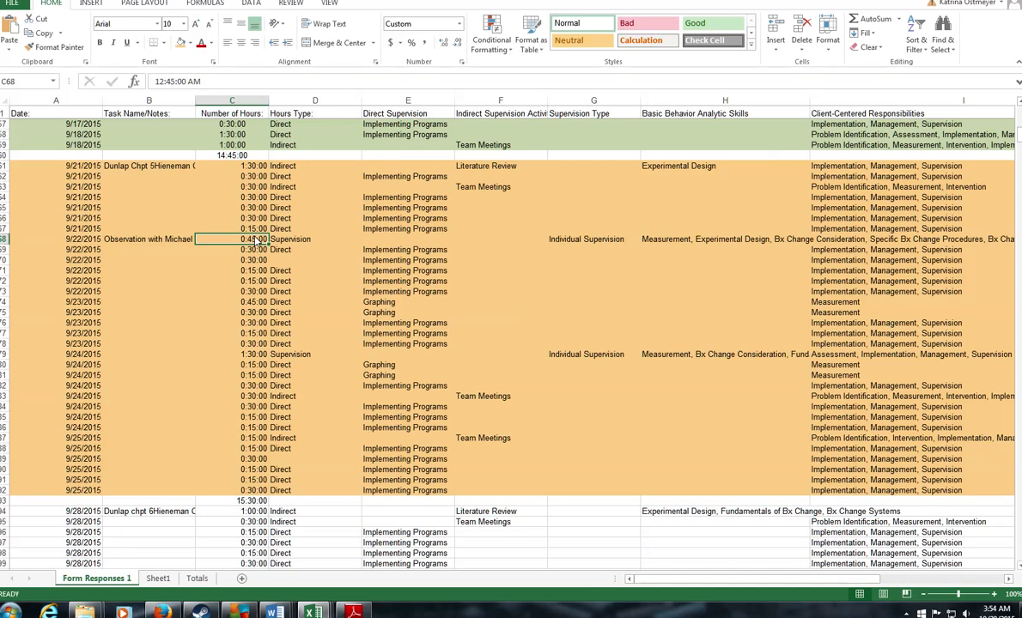
scroll(249, 236, up, 4)
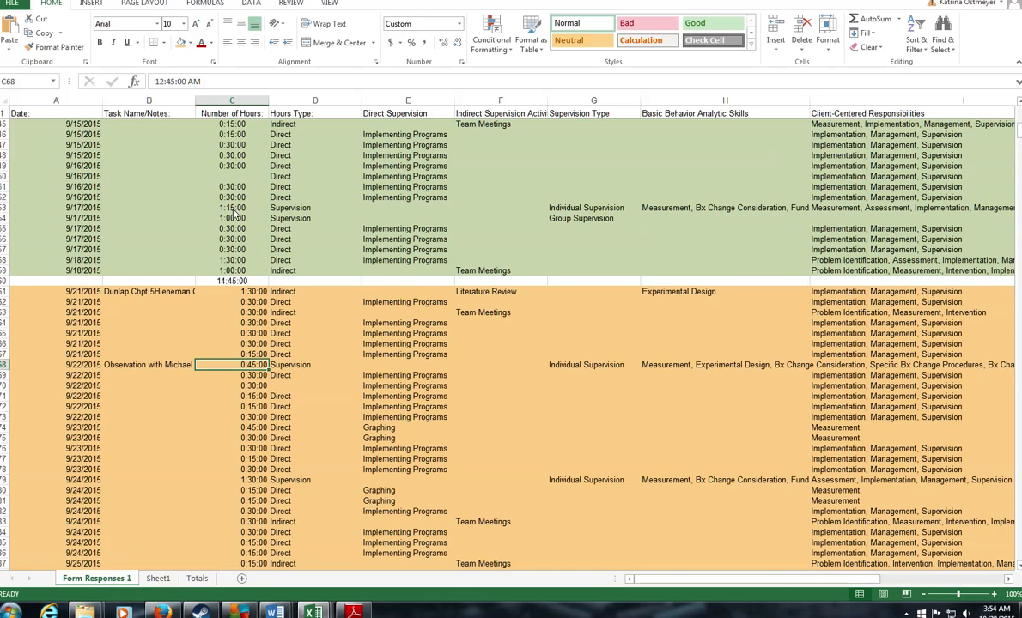
click(231, 208)
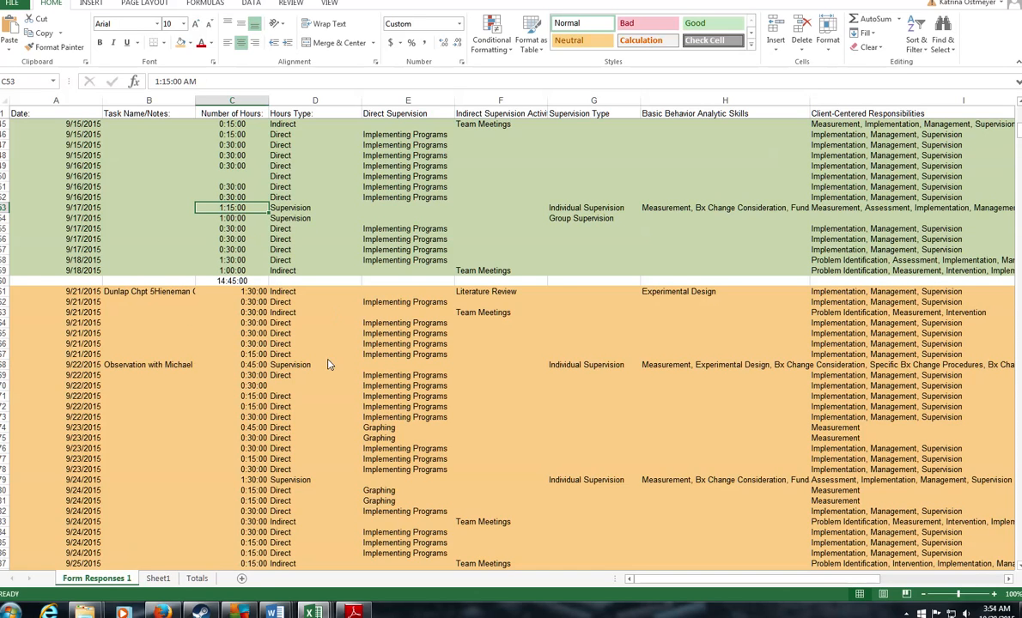
click(234, 364)
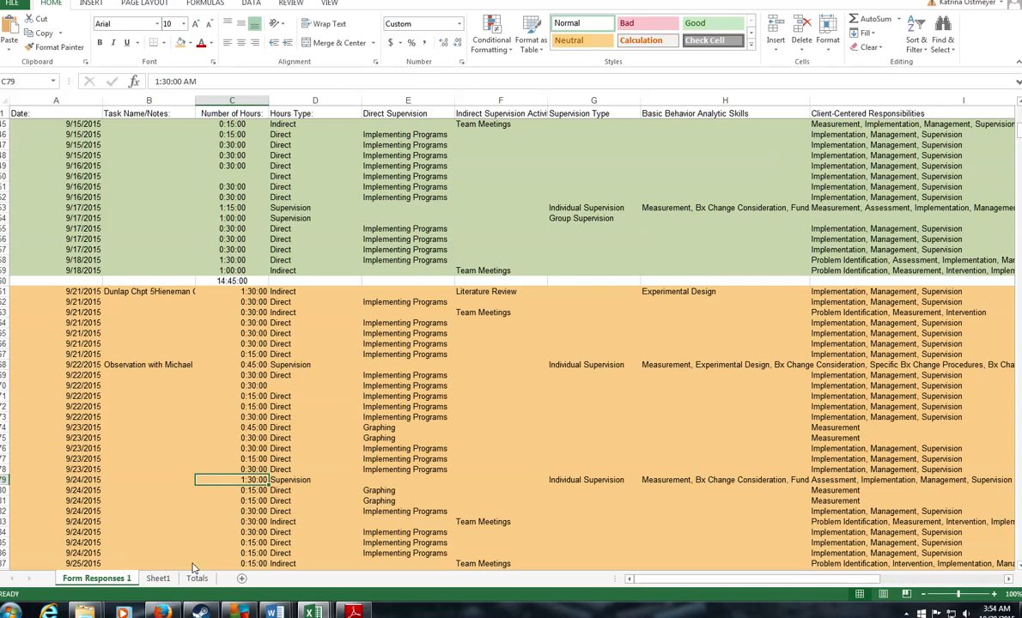
Step: Glance at the BACB task list, then return to Sheet1 at cell C7
click(172, 613)
click(313, 613)
click(158, 578)
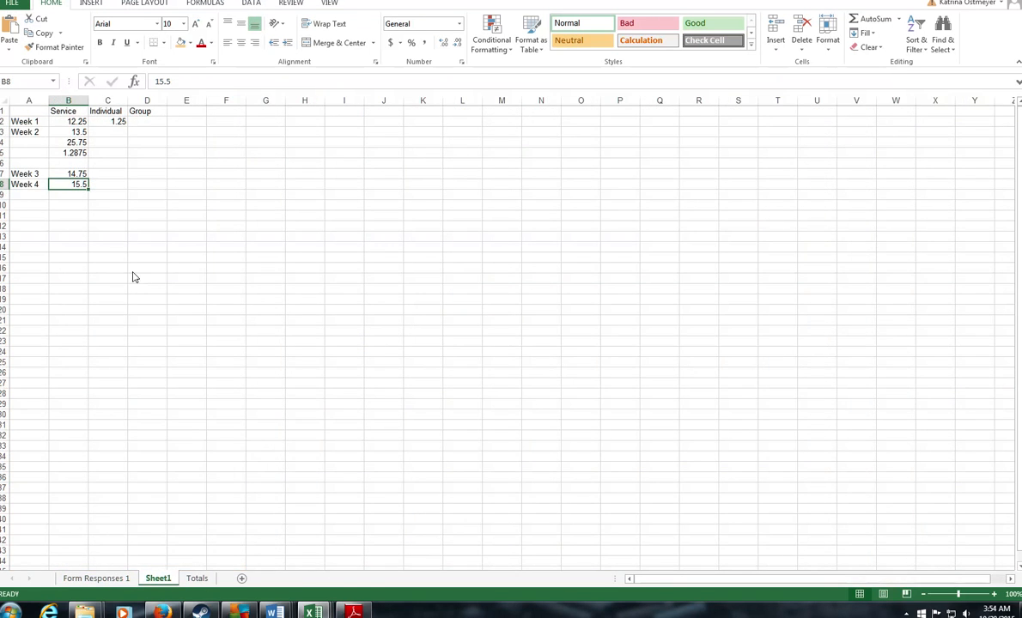
click(103, 176)
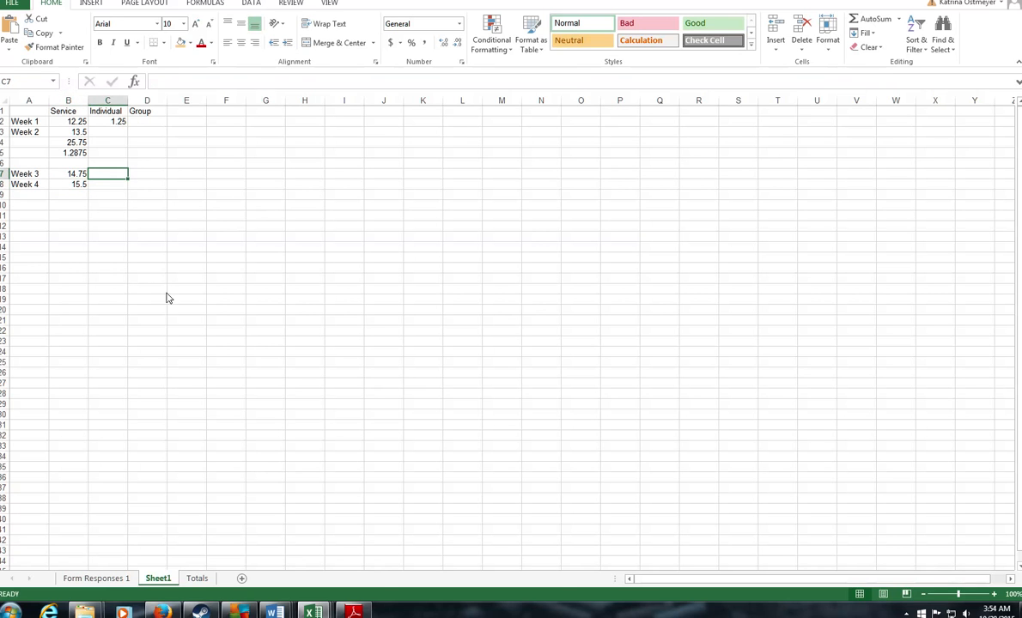
Step: Return to the Sample tracker workbook and review the 9/17/2015 supervision entries
click(172, 608)
click(171, 609)
click(323, 608)
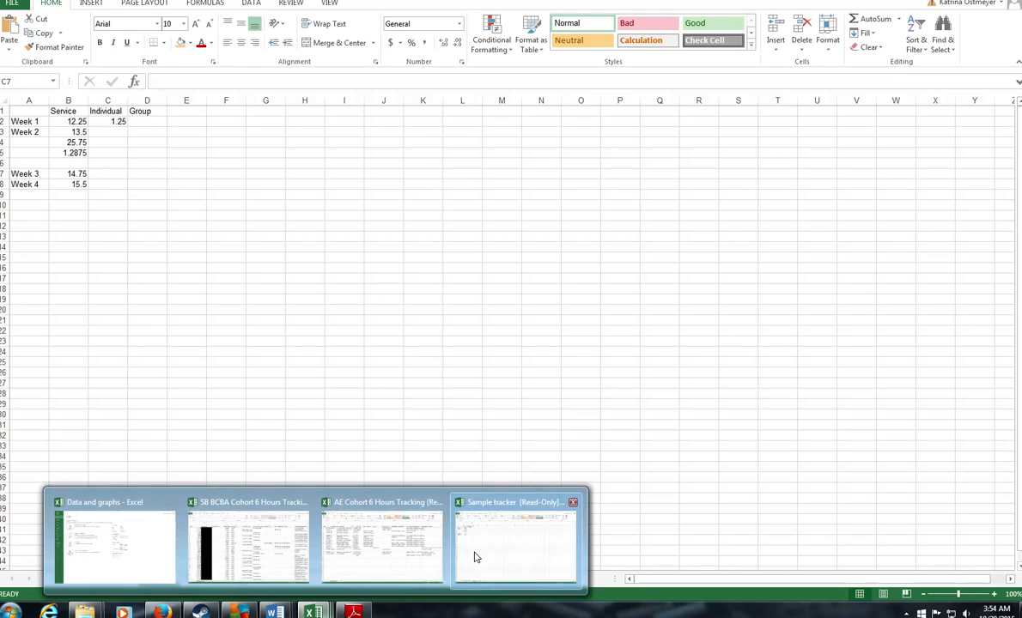
click(474, 554)
click(96, 579)
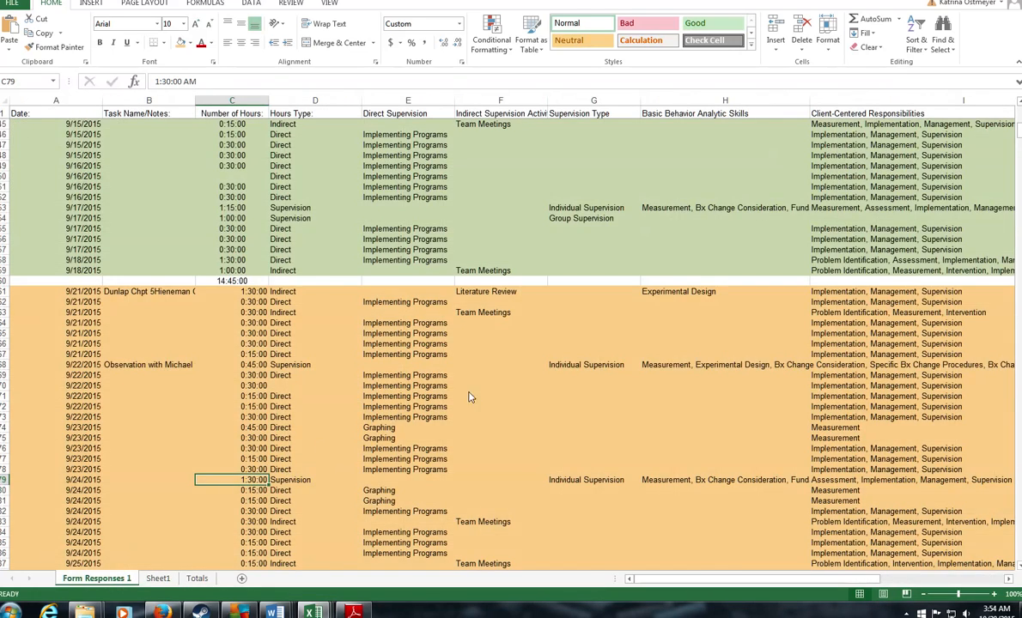
scroll(469, 397, up, 6)
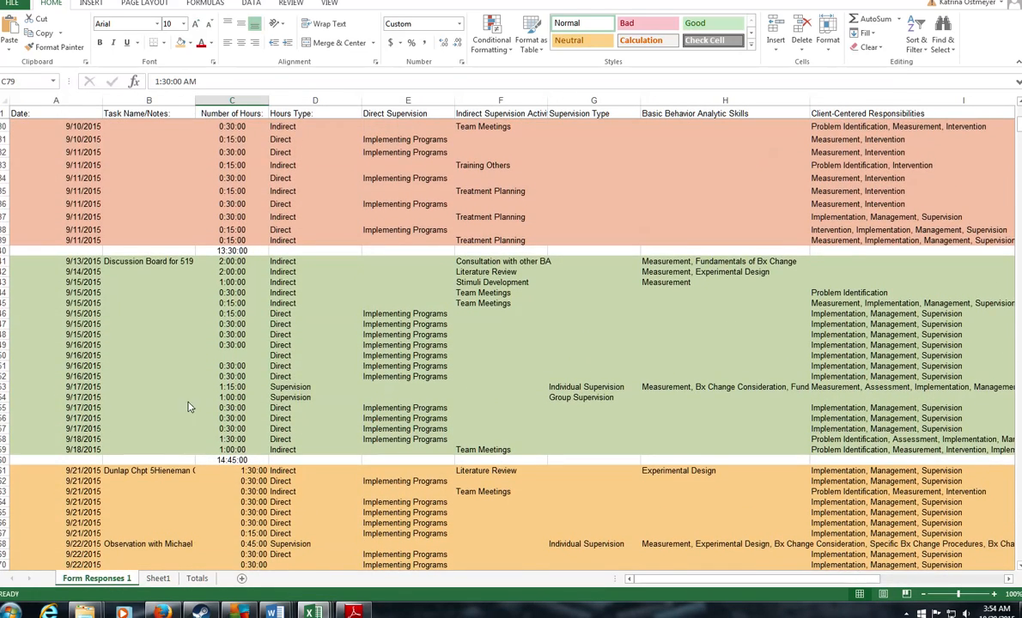
mouse_move(313, 612)
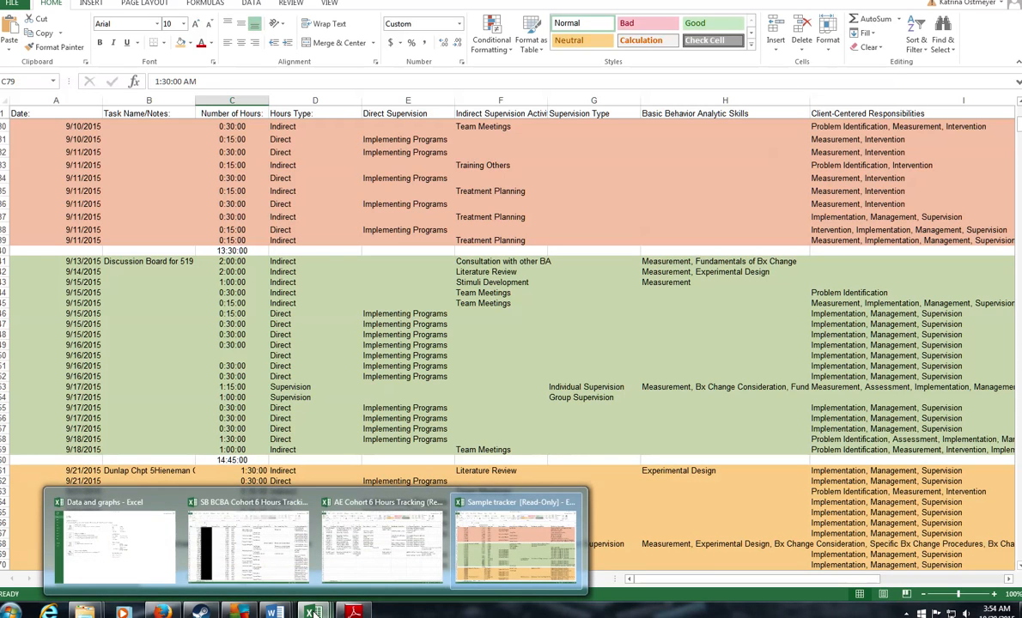
click(46, 423)
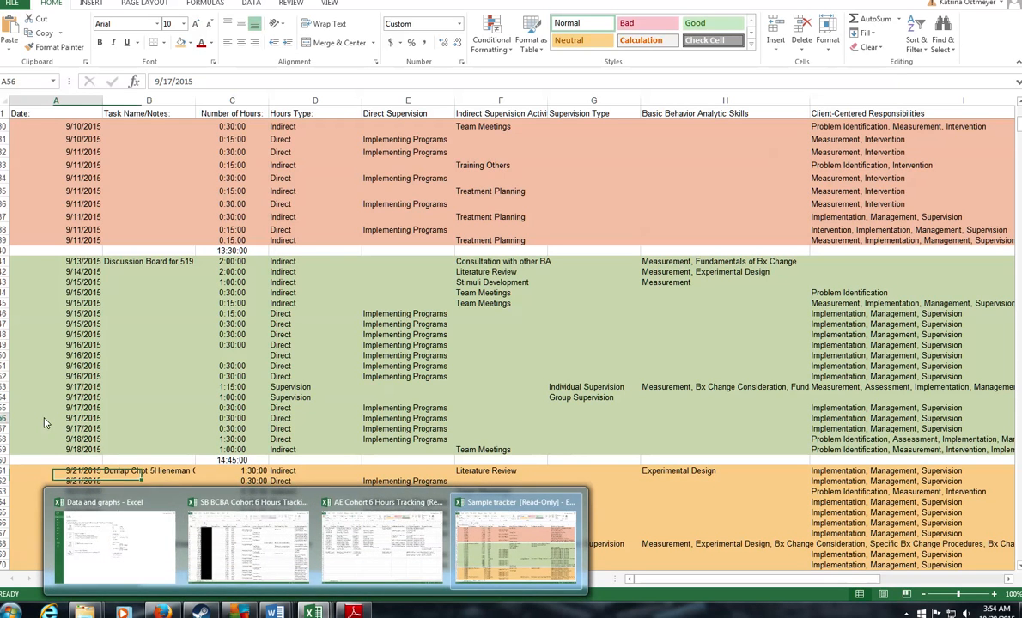
Step: Enter 1.25 as Week 3 individual hours in C7
click(157, 578)
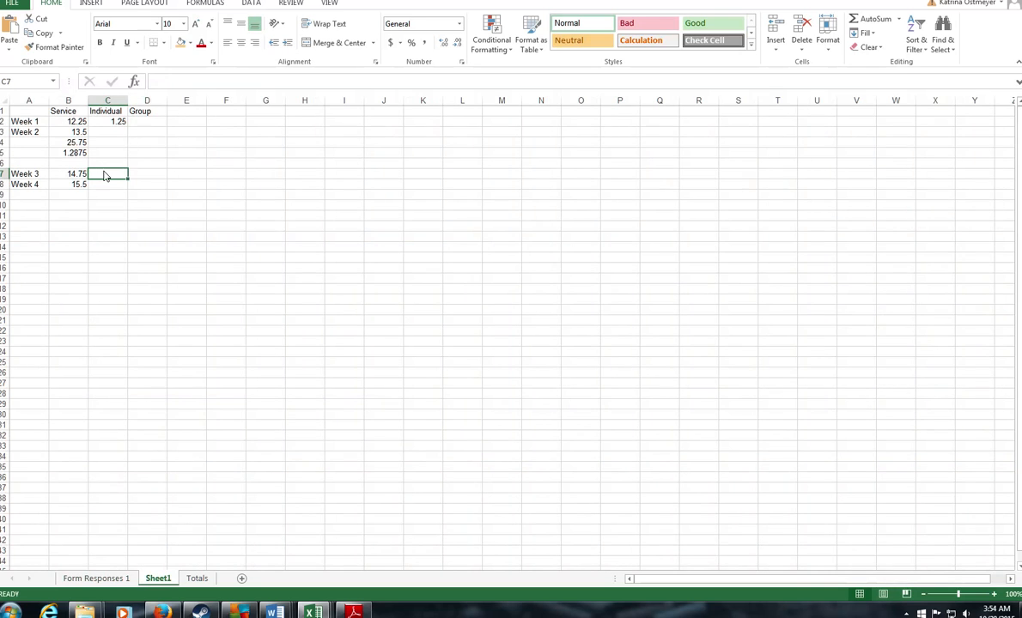
text(1.25)
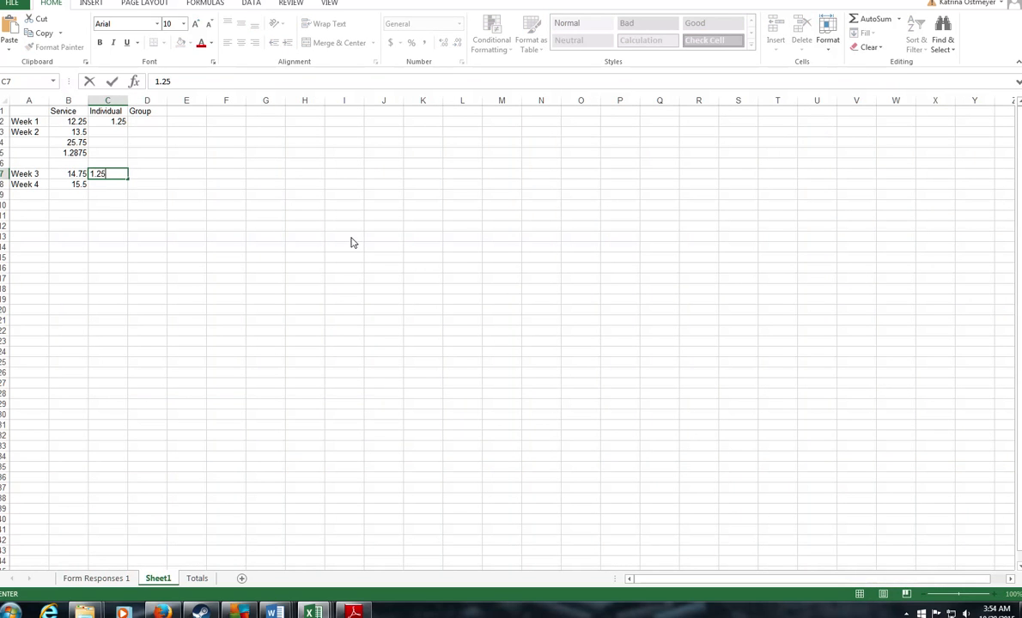
key(Return)
click(107, 578)
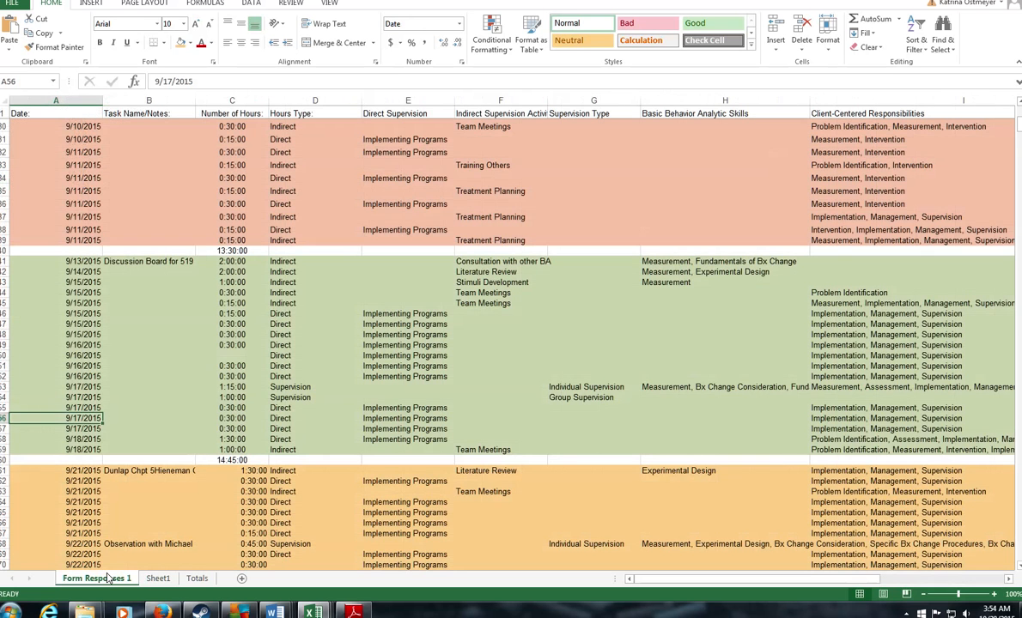
click(158, 577)
Step: Enter Week 3 group hours of 1 in D7, checking the 9/22 and 9/24 supervision entries
click(155, 174)
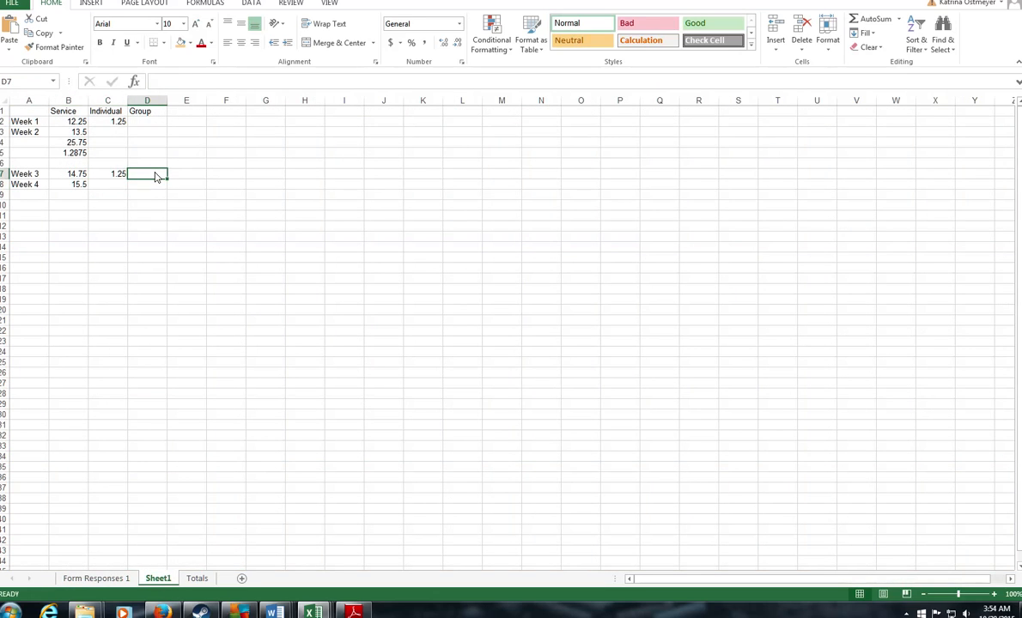
text(=)
click(96, 578)
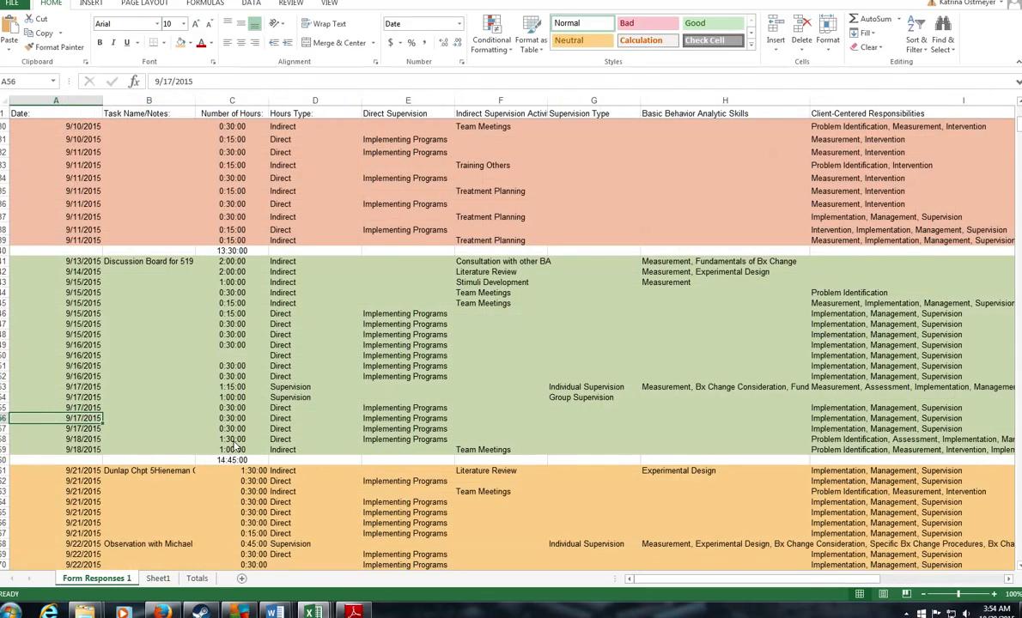
scroll(227, 430, down, 4)
scroll(472, 353, down, 2)
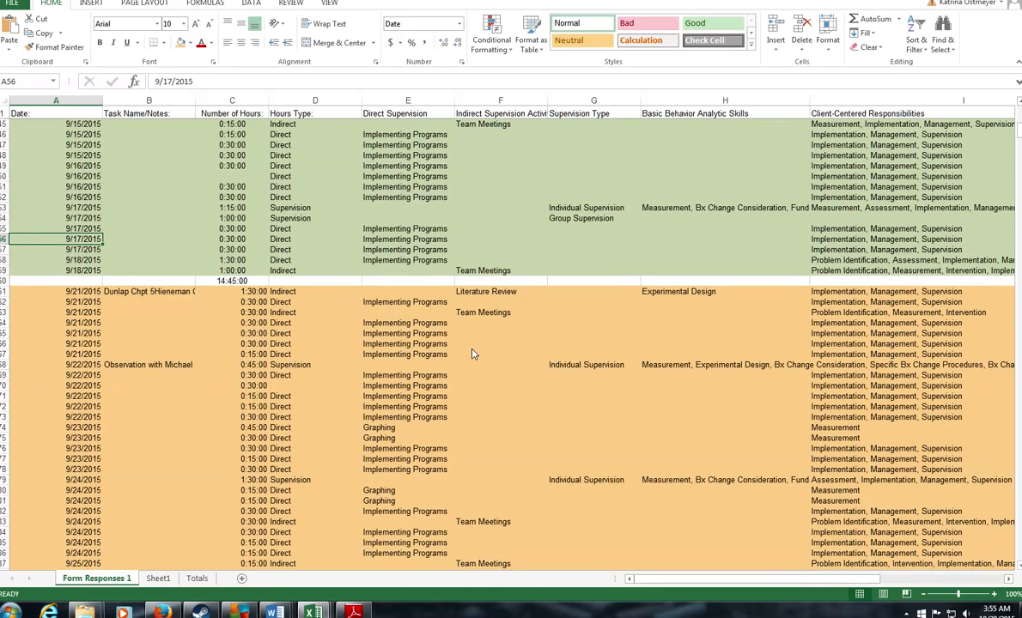
click(559, 365)
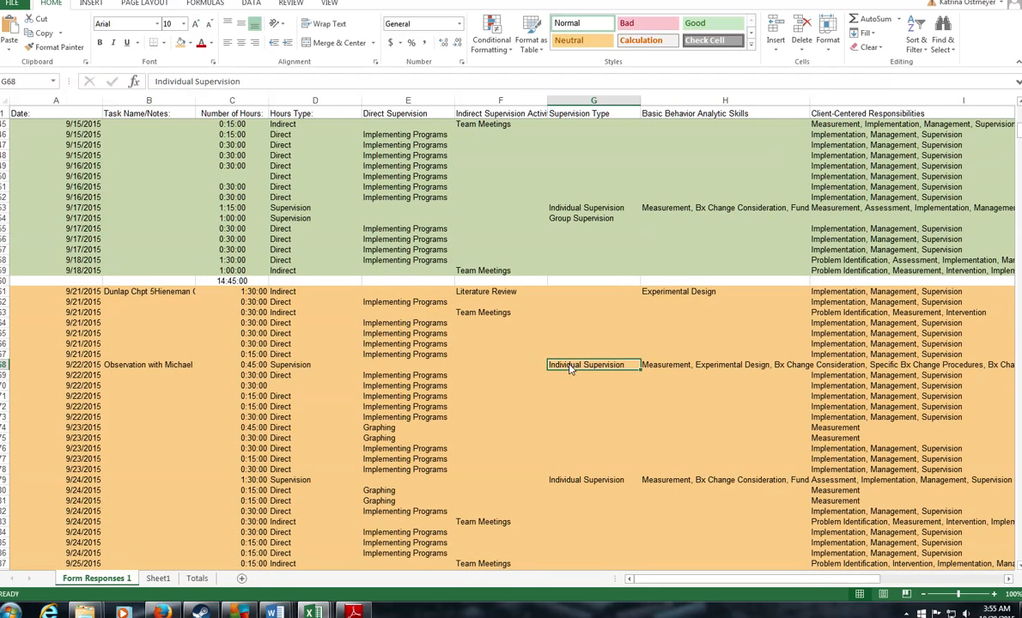
click(568, 482)
scroll(525, 469, down, 2)
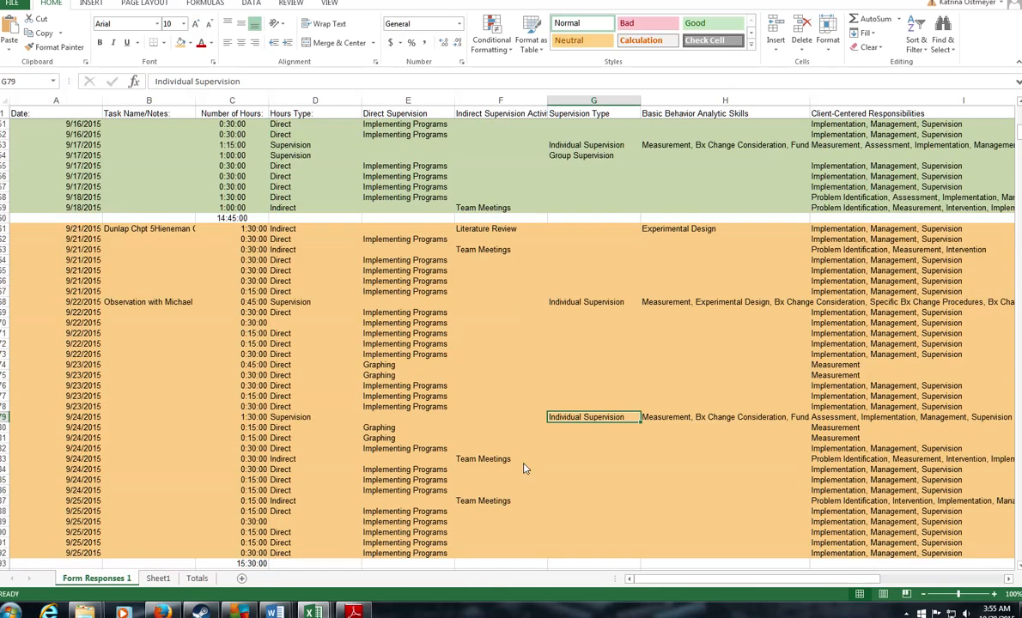
click(157, 579)
Step: Enter 2.25 as Week 4 individual hours in C8
click(118, 187)
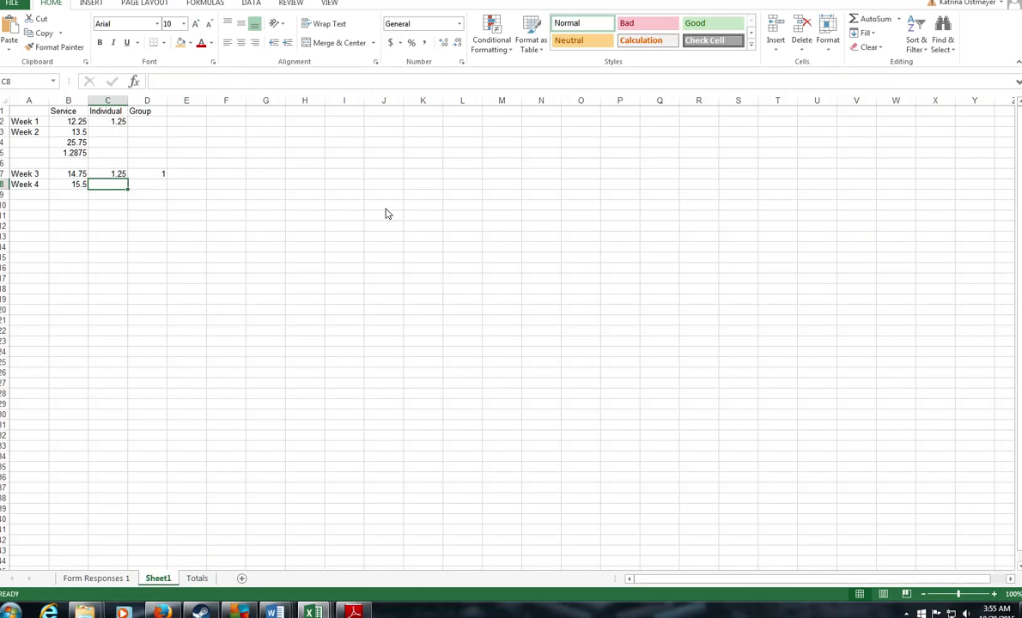
text(2.25)
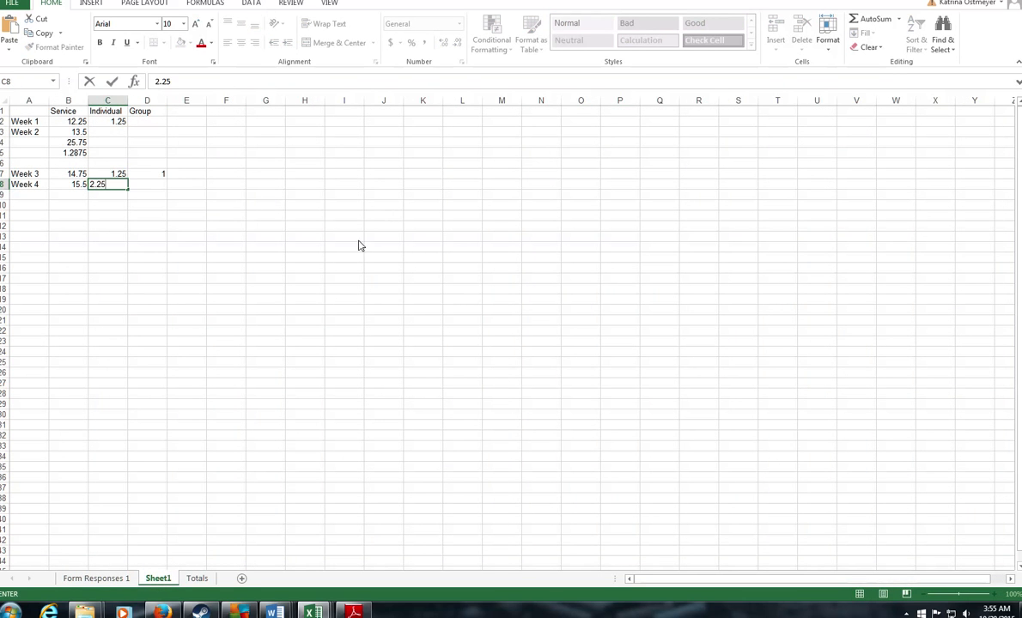
click(109, 581)
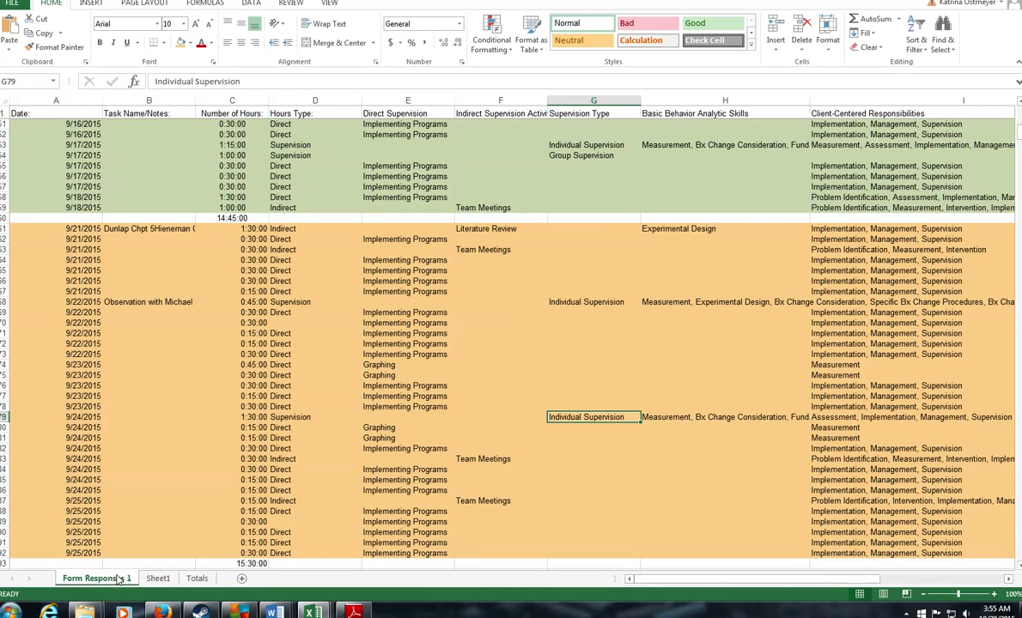
click(158, 578)
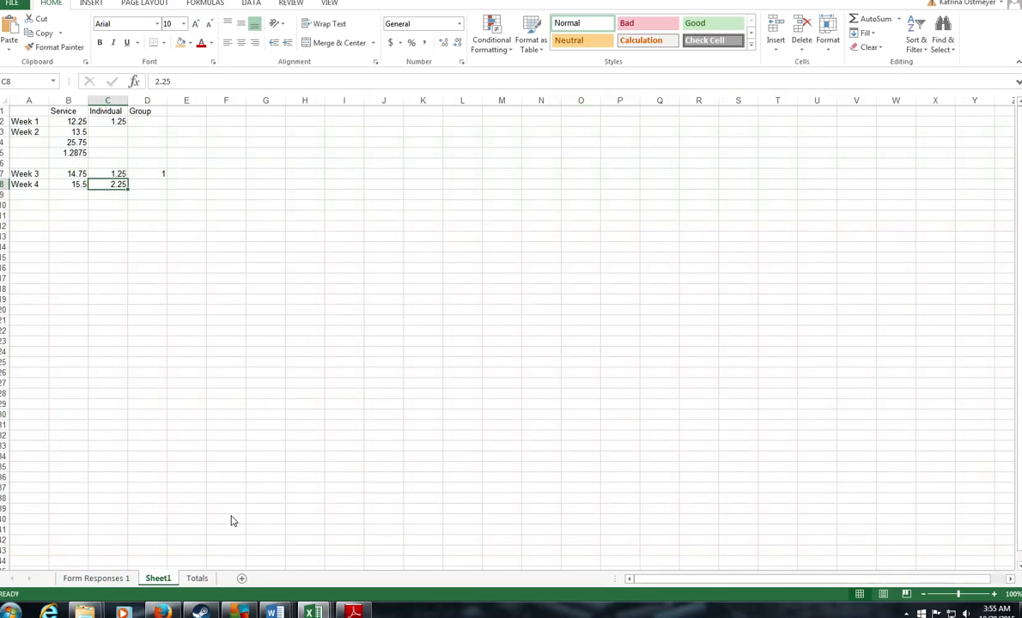
click(94, 225)
click(79, 195)
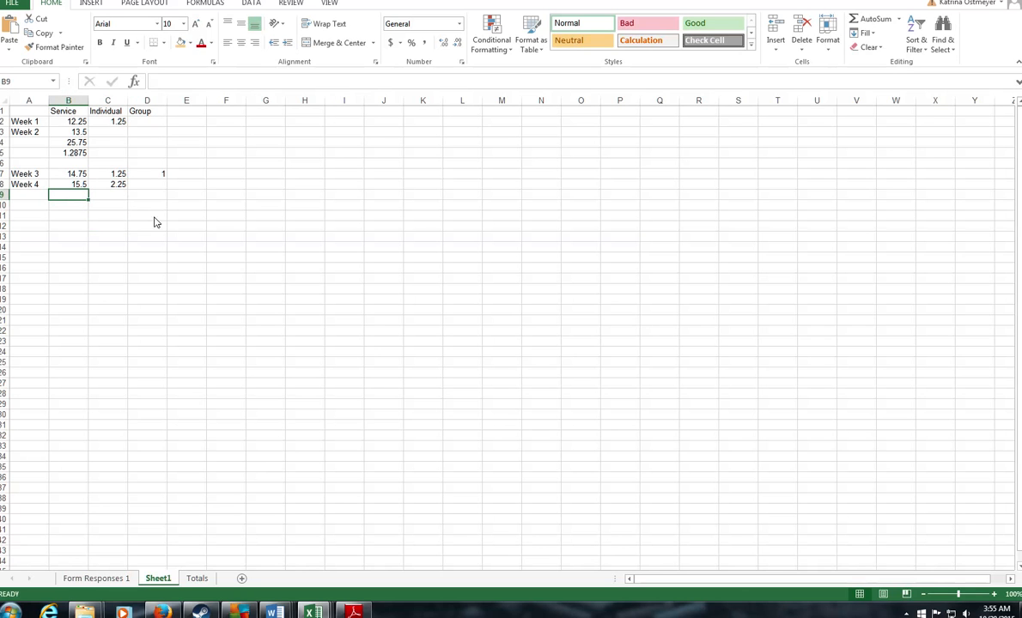
Step: Total the Week 3 and 4 service hours in B9 with =SUM(B7:B8), giving 30.25
text(=sum()
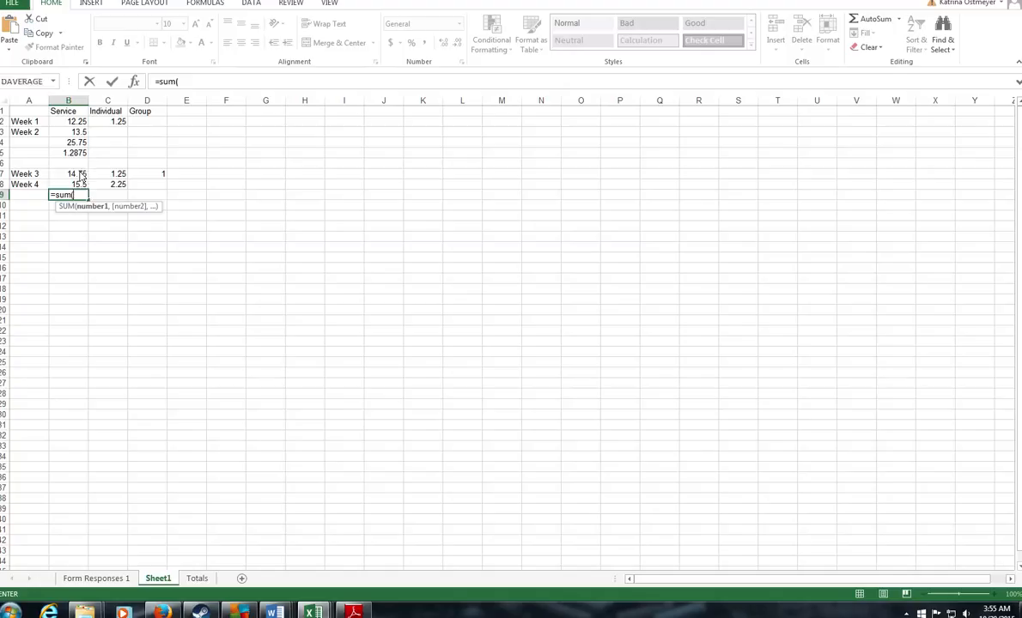
drag(80, 176, 79, 185)
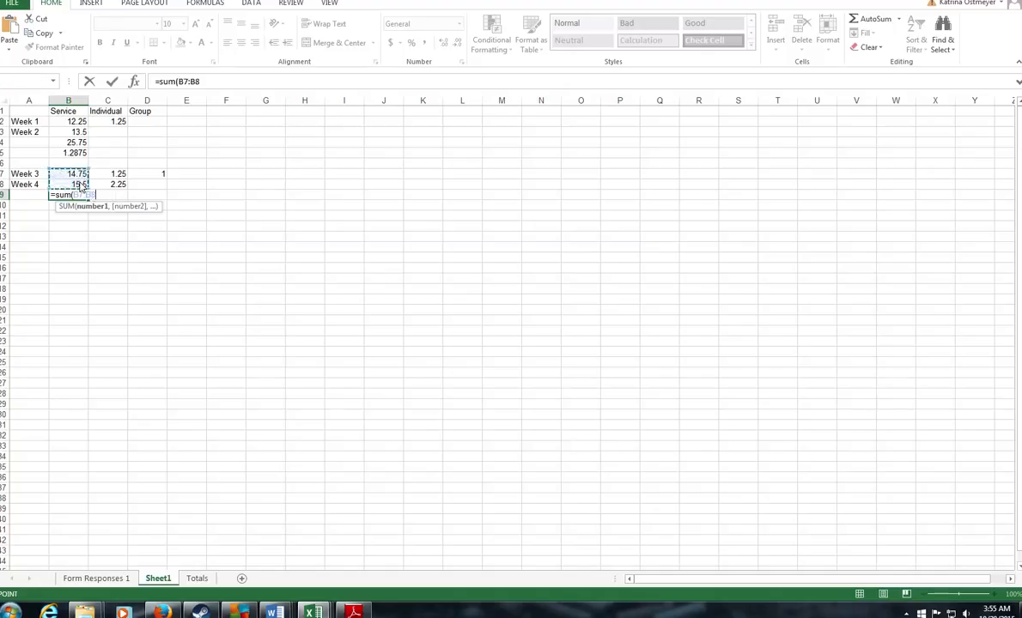
key(Return)
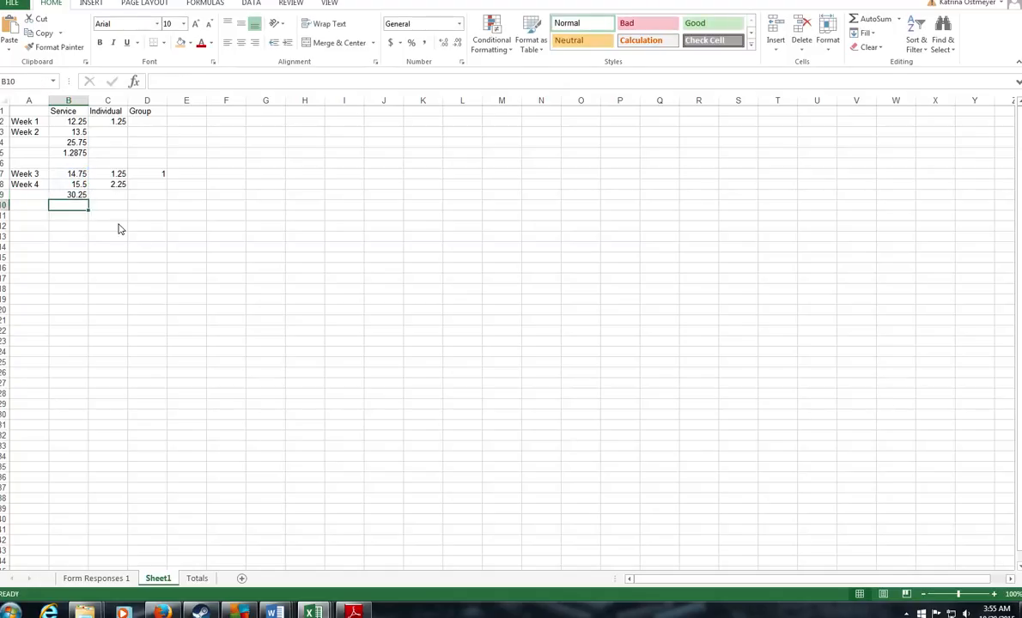
Step: Put =B9*0.05 in B10 to get 1.5125
text(=)
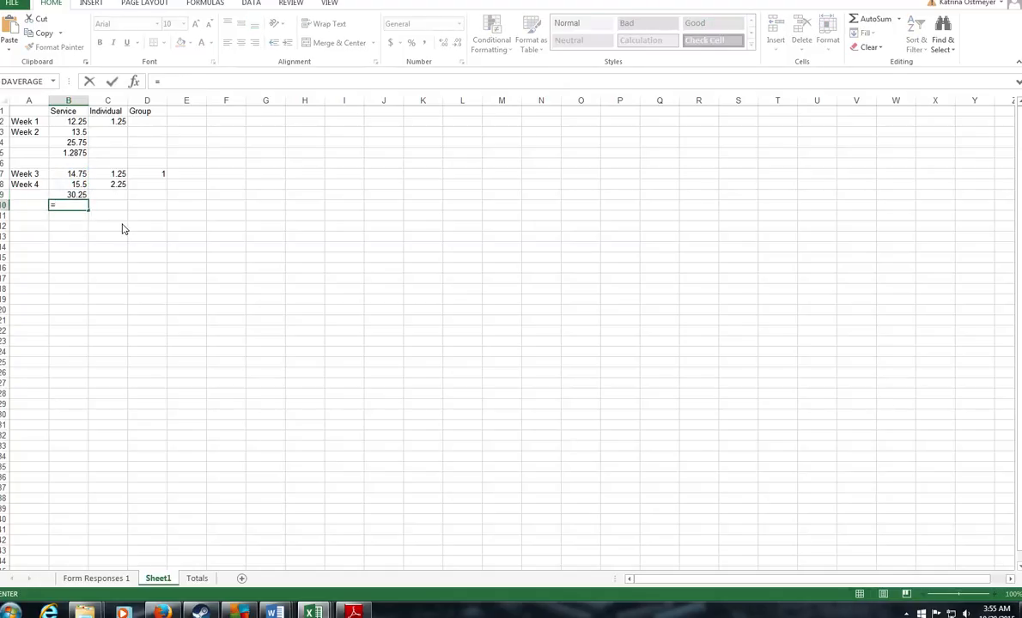
click(70, 194)
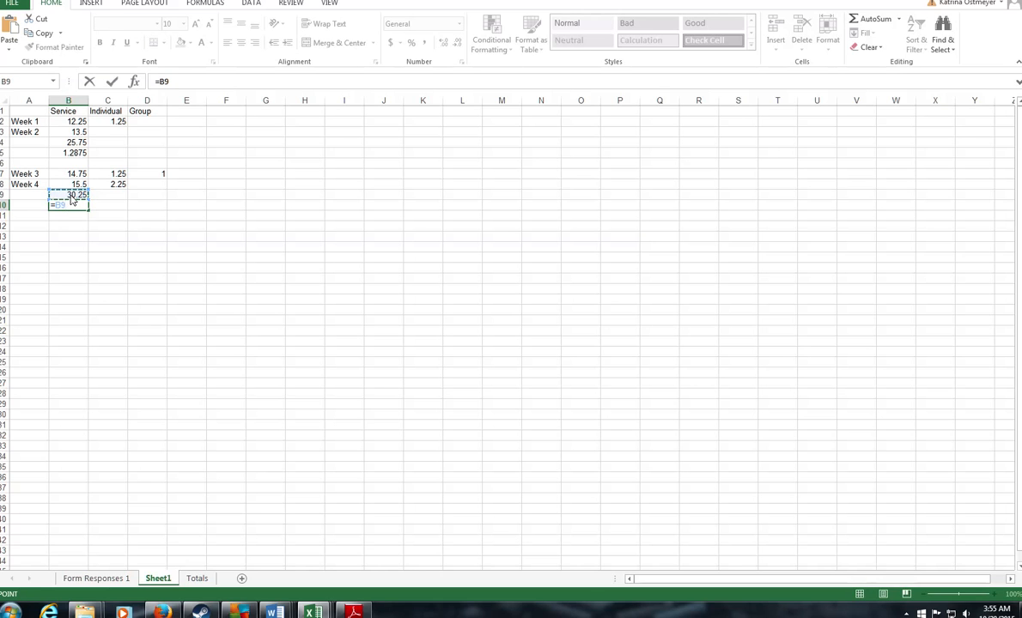
text(*0)
text(.05)
key(Return)
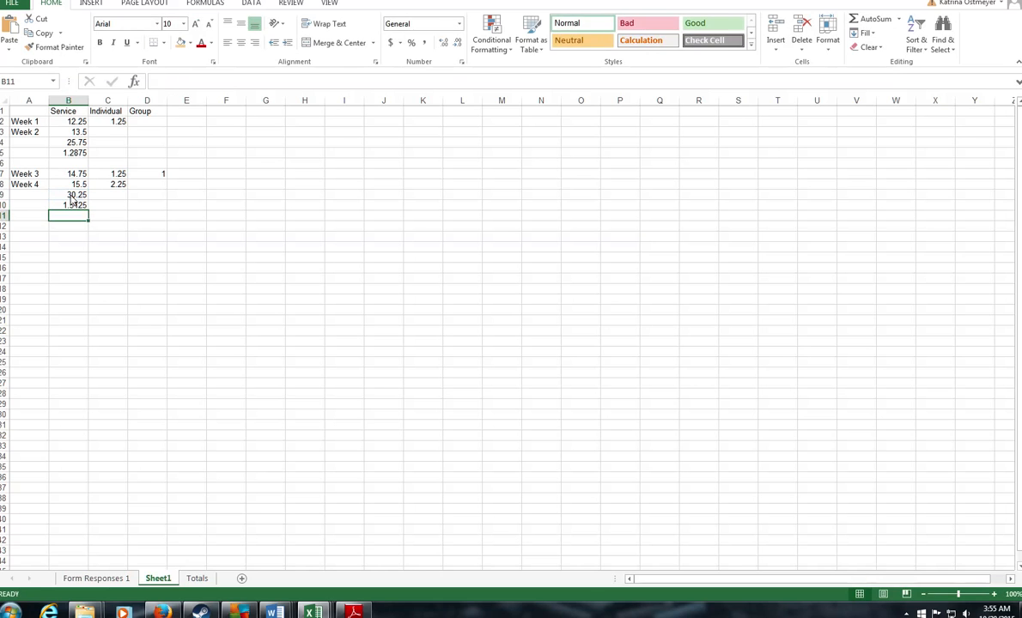
click(75, 205)
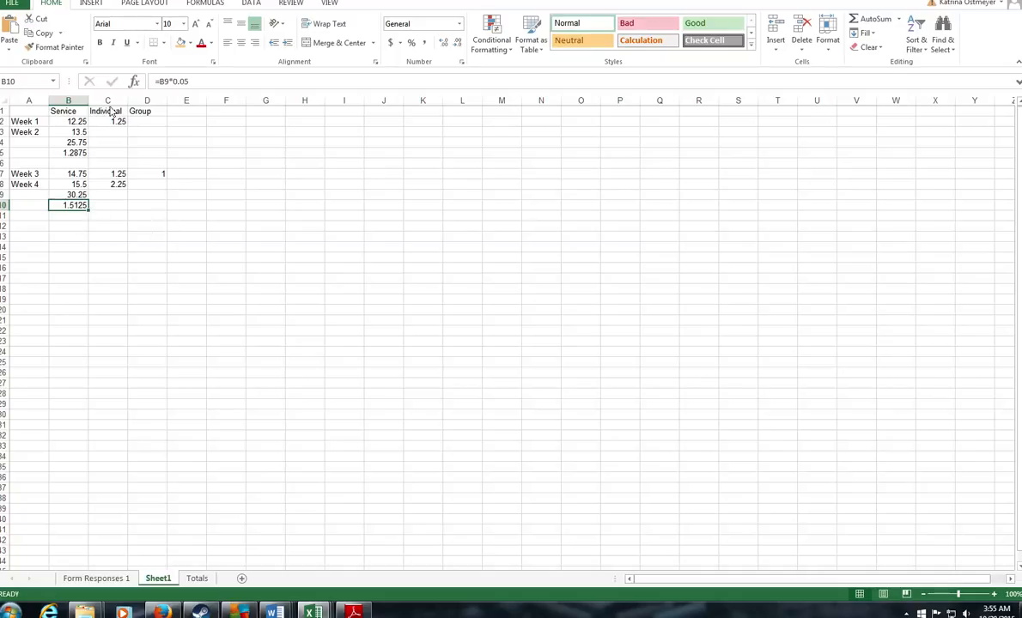
click(104, 111)
Step: Fill the Individual header in C1 orange and check the C7:C8 sum in the status bar
click(182, 44)
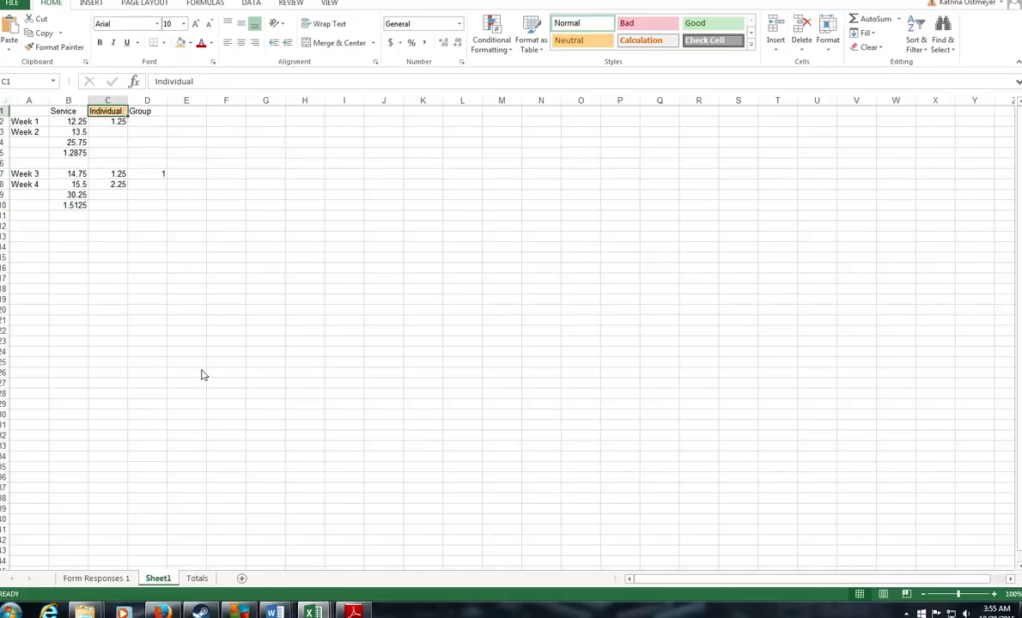
click(120, 186)
drag(120, 189, 114, 172)
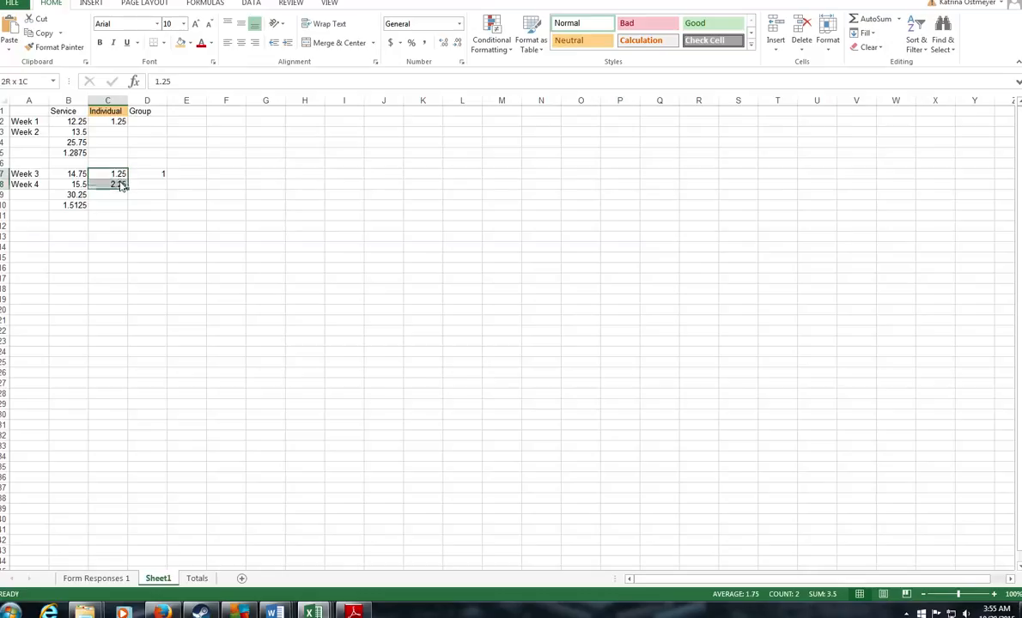
click(161, 173)
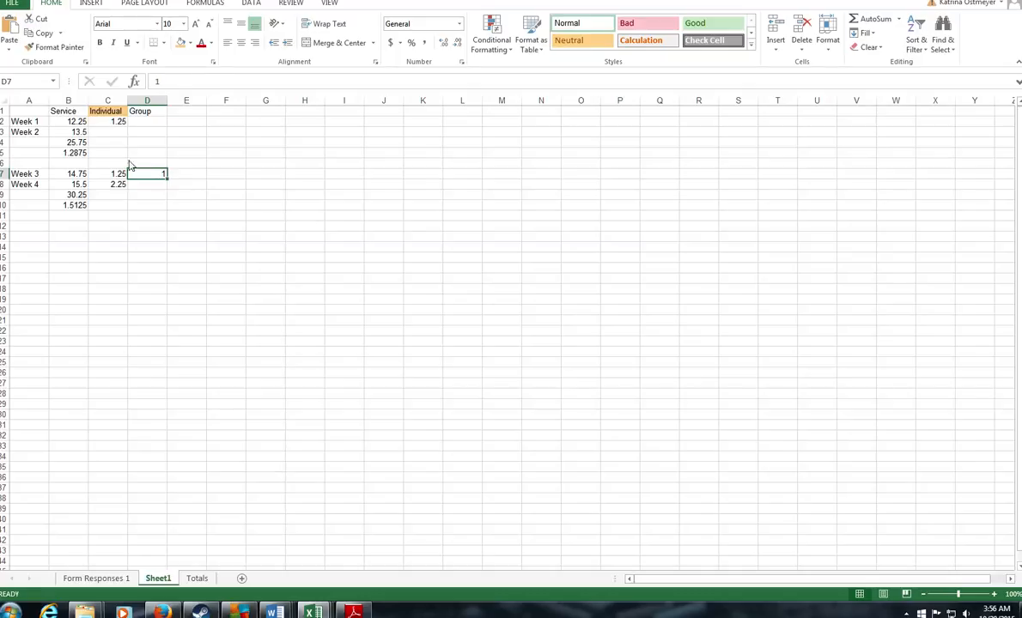
click(97, 175)
Step: Compare the Week 3 and Week 4 individual hours in C7 and C8
click(105, 187)
click(117, 175)
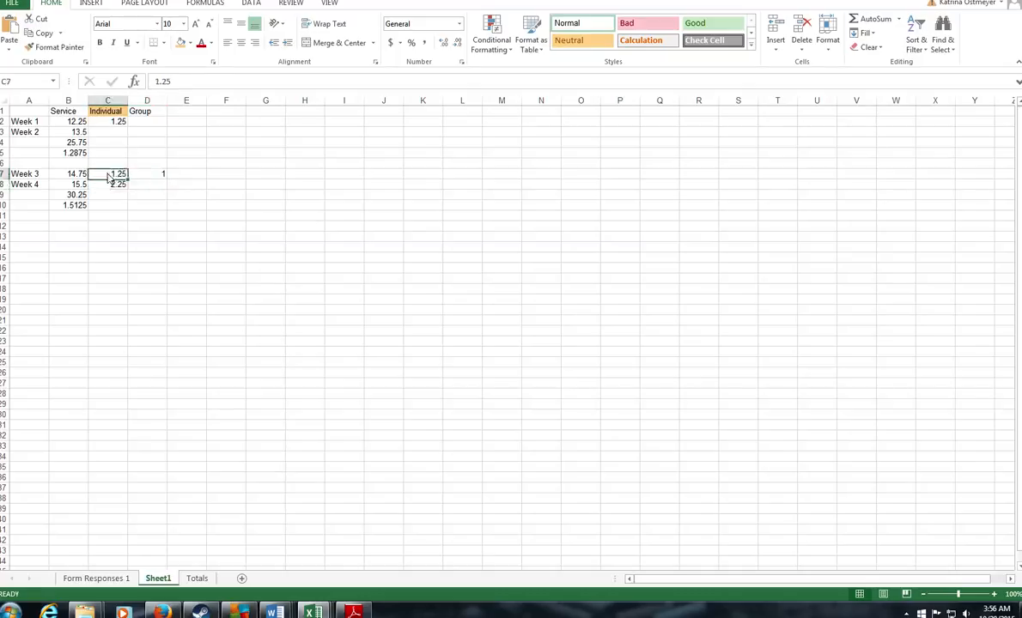
click(114, 184)
click(117, 173)
click(116, 194)
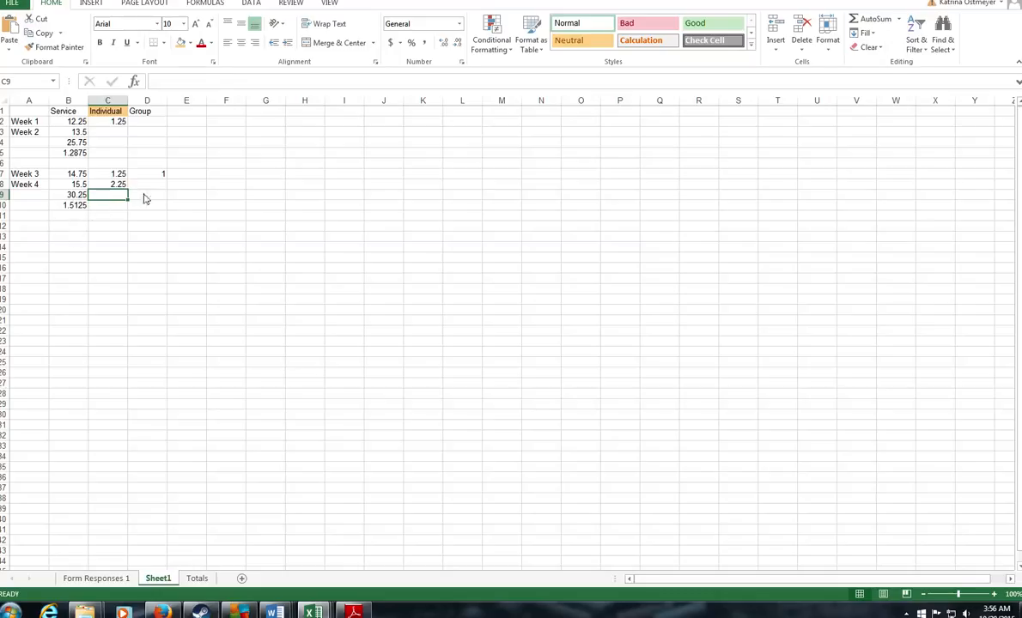
click(152, 197)
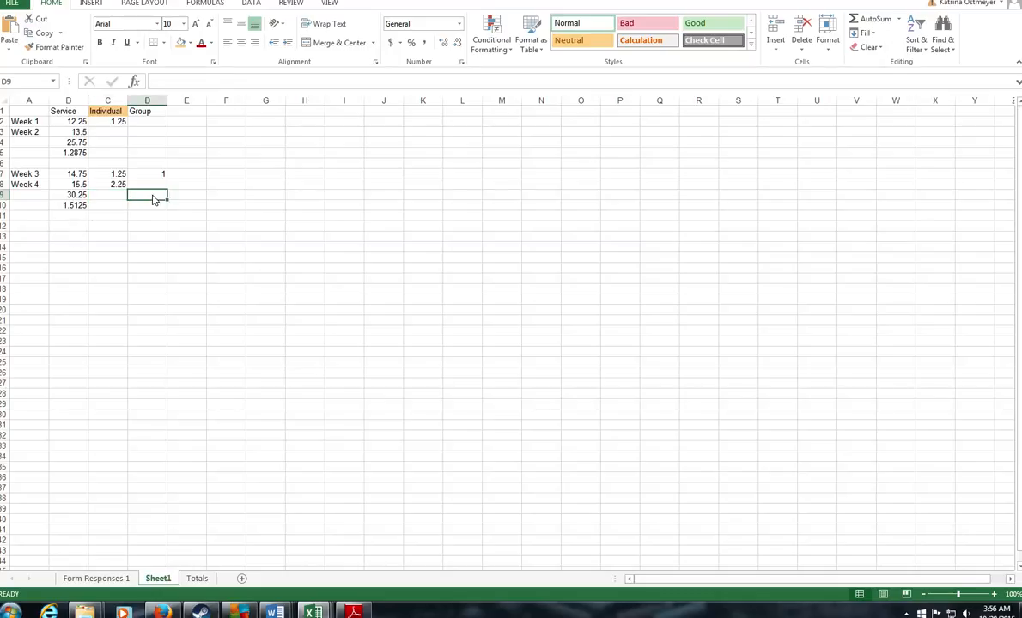
Step: Enter 1 under Individual and 1 under Group in row 9
text(.75)
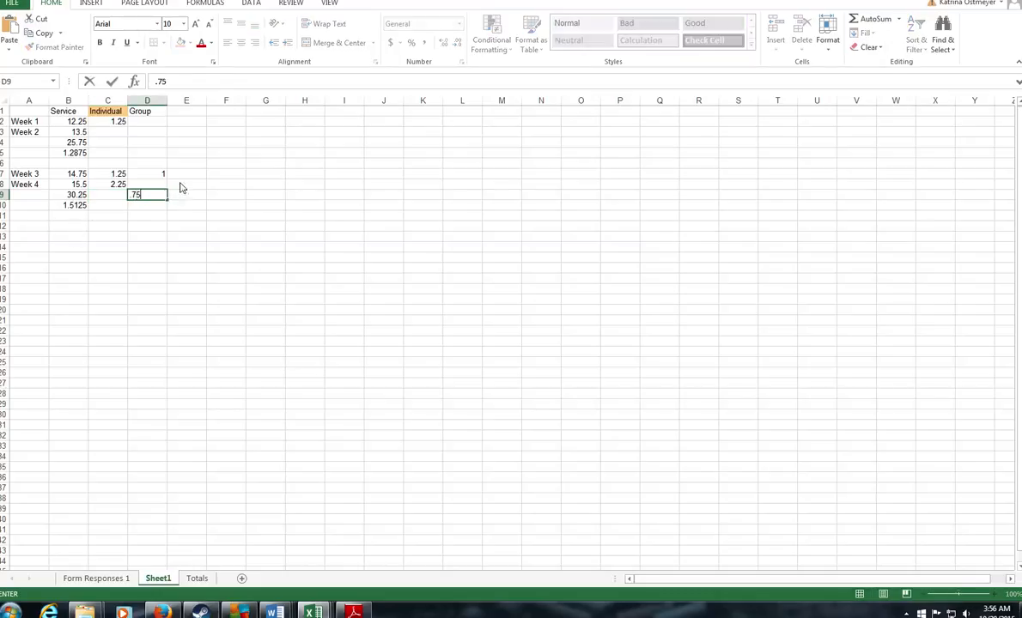
click(107, 195)
text(.75)
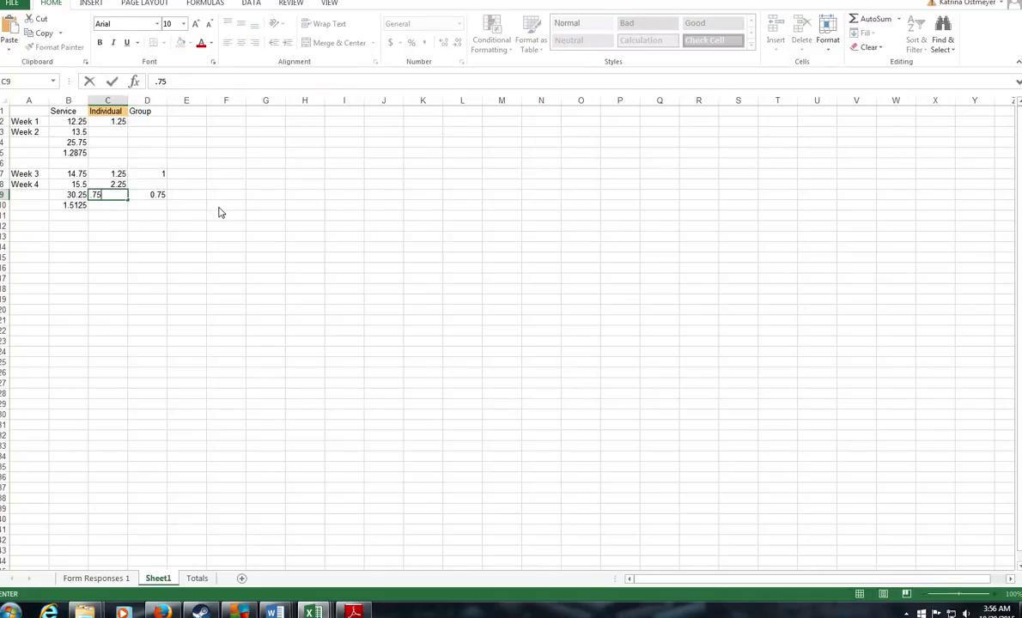
key(BackSpace)
key(BackSpace)
click(150, 196)
text(1)
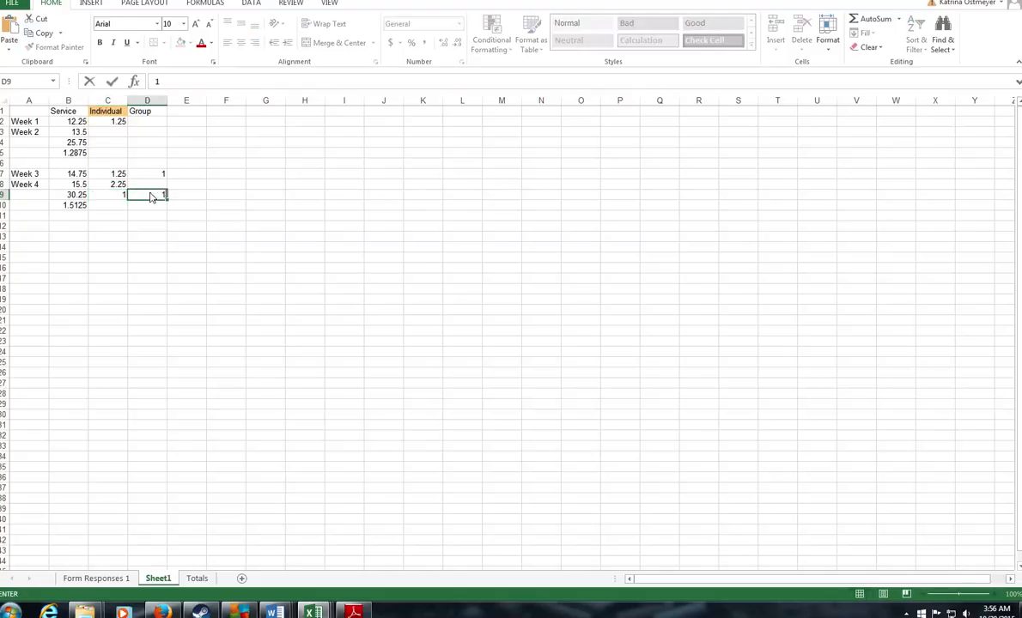
key(Return)
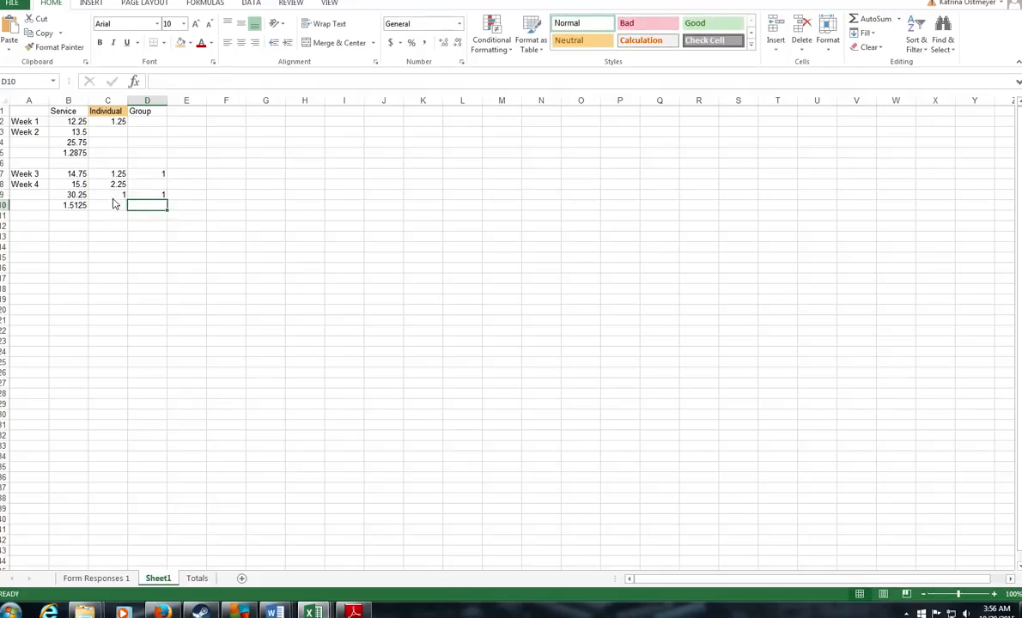
click(113, 205)
Step: Enter =SUM(C7:C8)-C9 in C10 to get the 2.5 individual hours total
text(=)
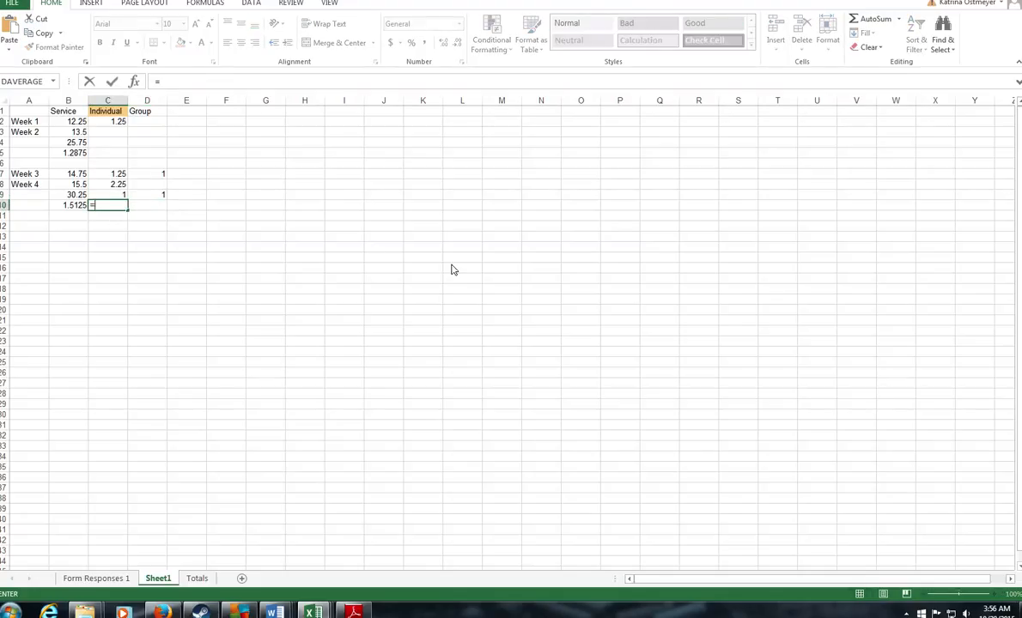
text(sum()
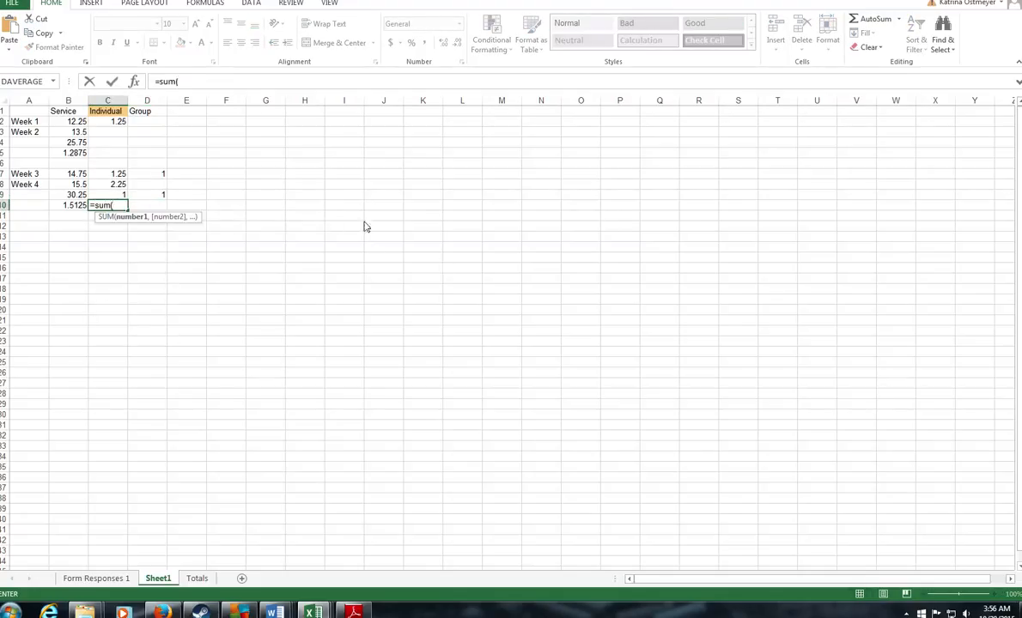
drag(118, 174, 119, 191)
text())
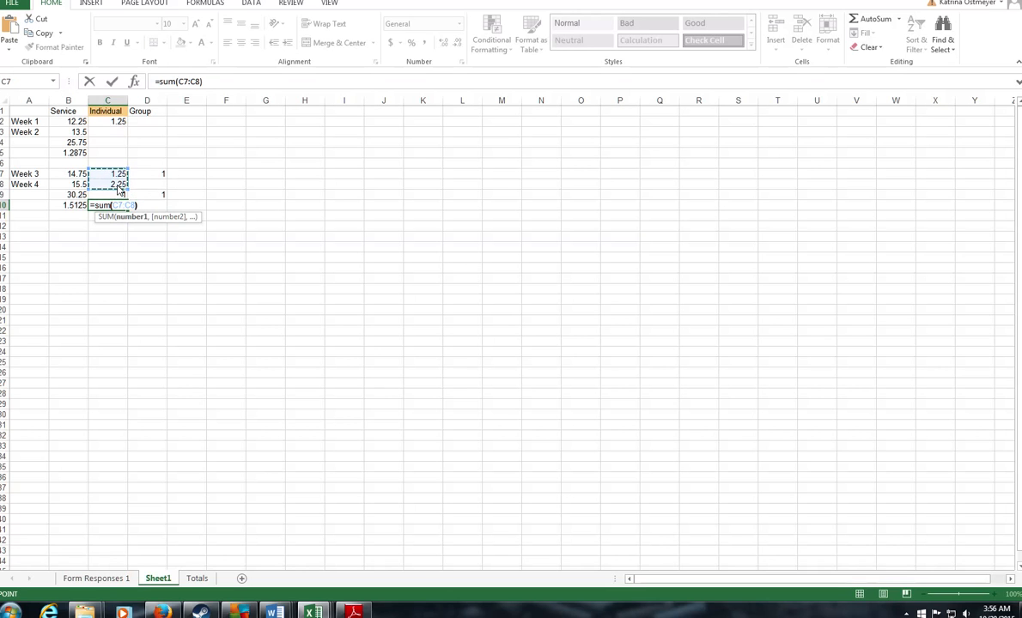
text(-)
click(118, 195)
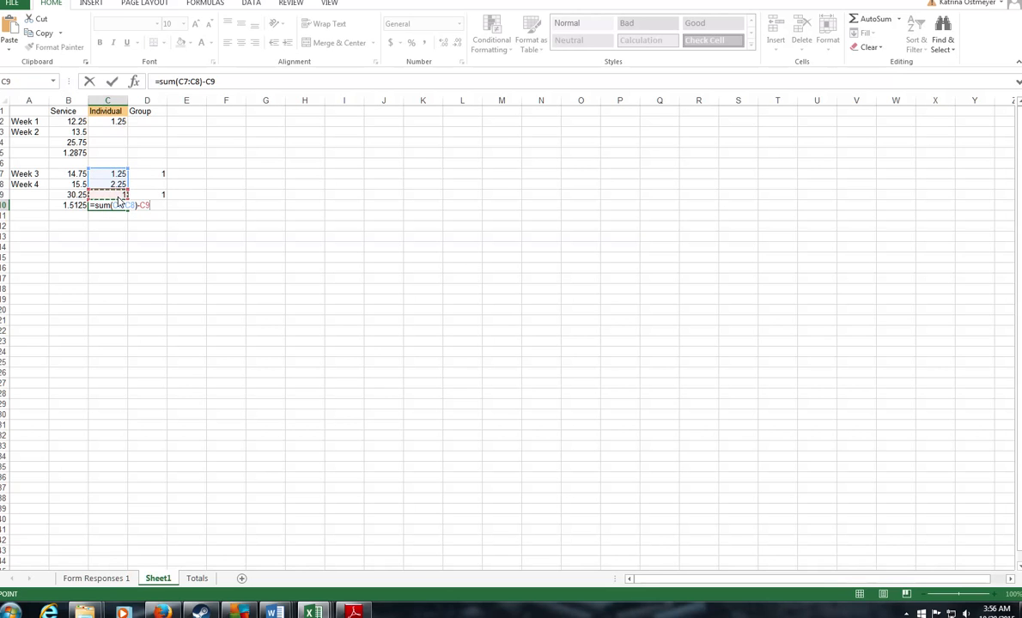
key(Return)
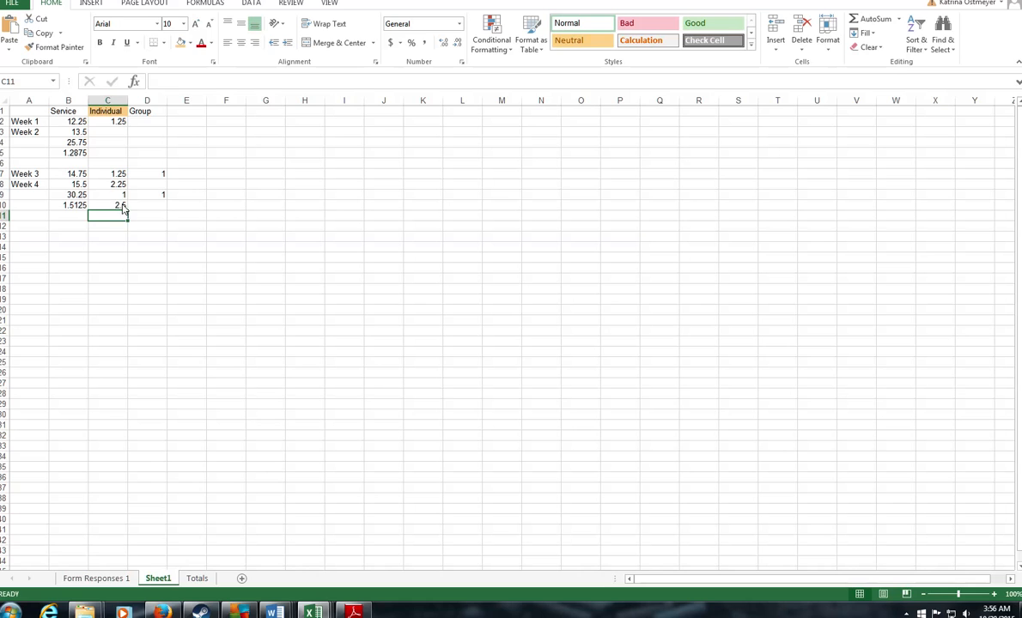
Step: Shade the 2.5 total in C10 orange
click(122, 206)
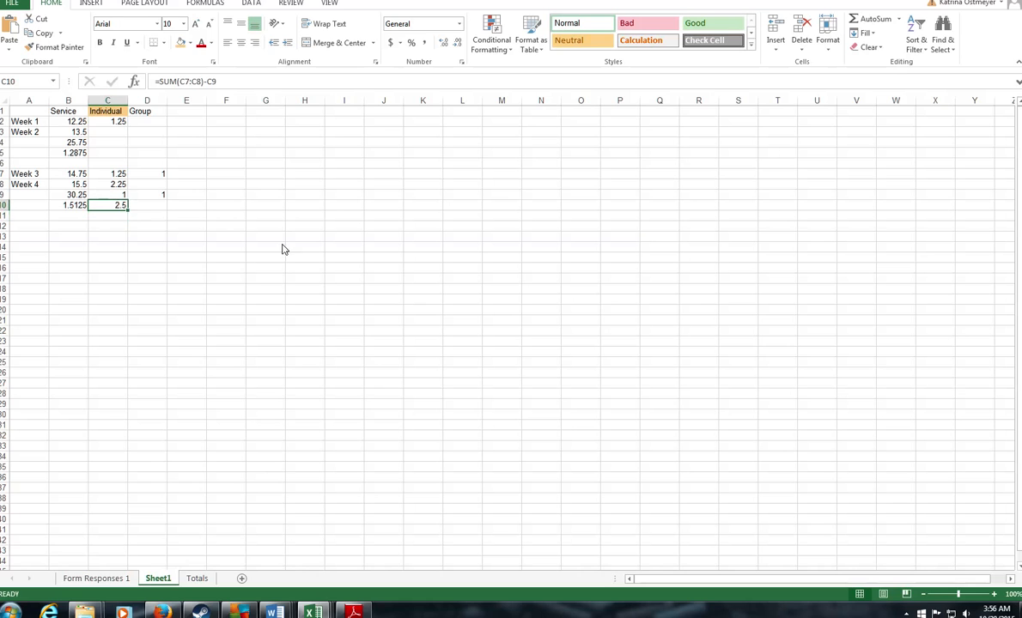
click(181, 42)
click(107, 258)
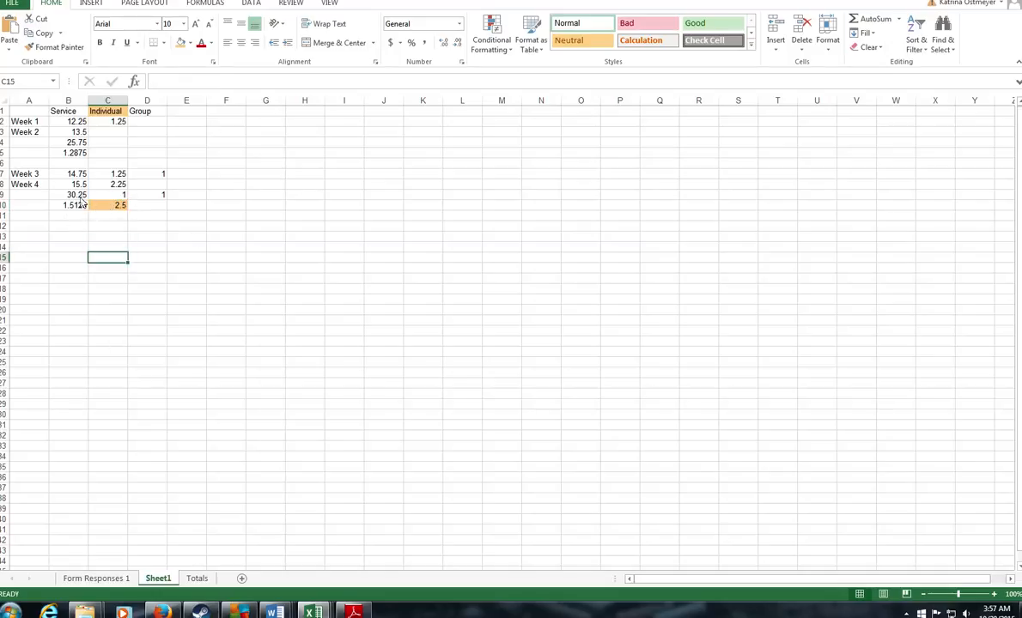
click(74, 226)
Step: Enter =B9+C10 in B12 for a 32.75 combined total, accepting Excel's suggested correction
text(=)
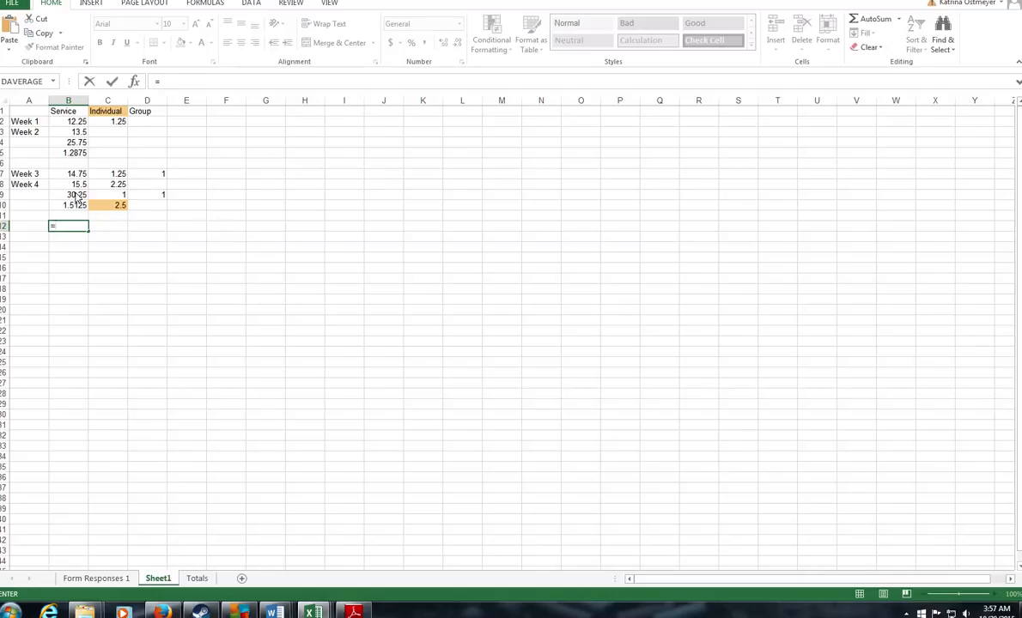
click(76, 196)
text(+)
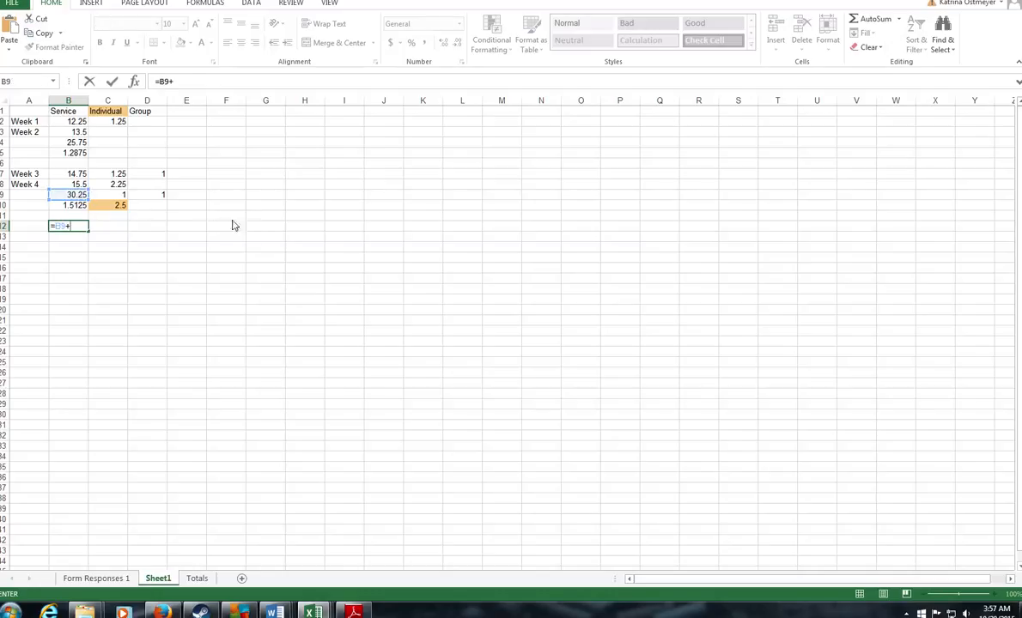
click(107, 205)
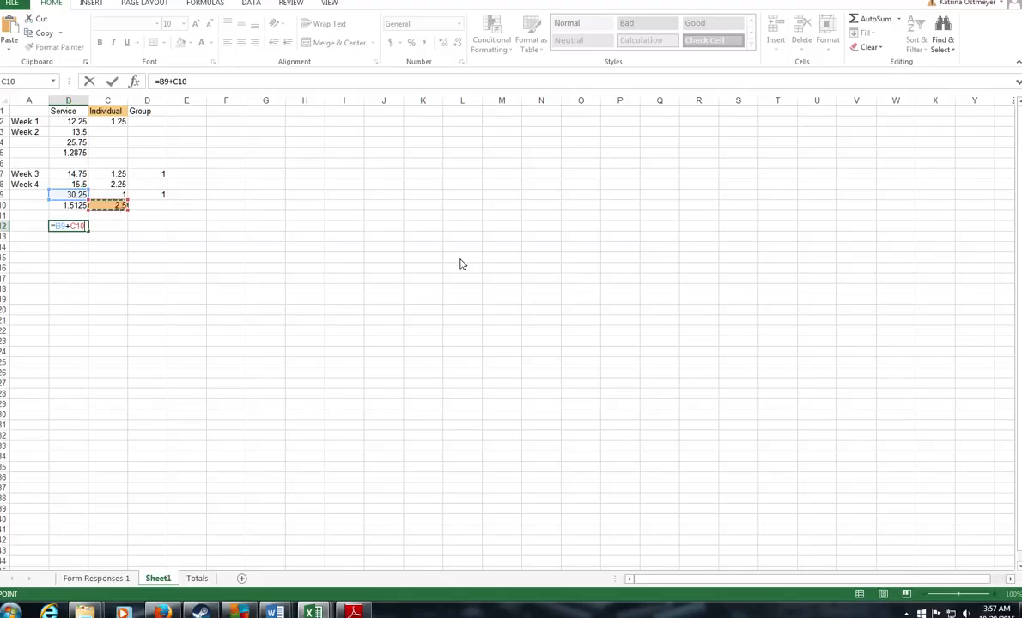
text())
key(Return)
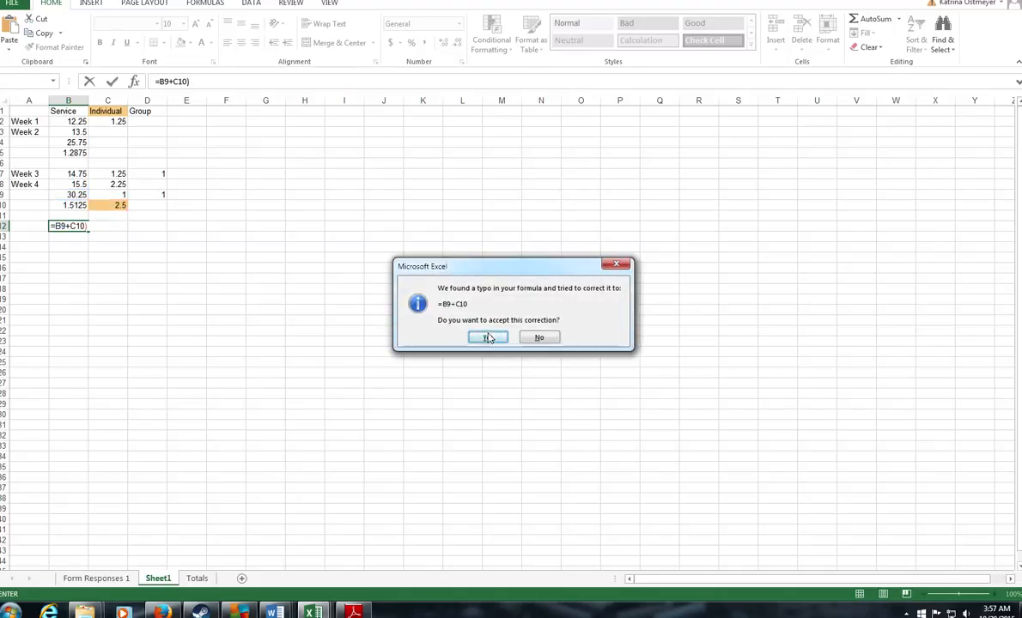
click(457, 320)
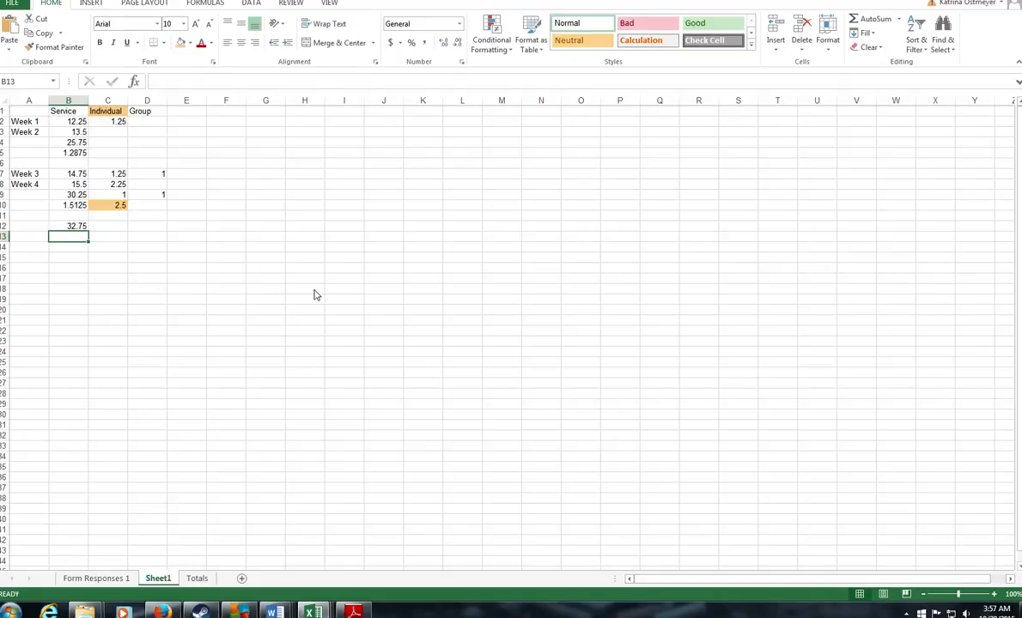
Step: Put 5% of B12 in B13, correcting =0.5*B12 to =0.05*B12
text(=0.5)
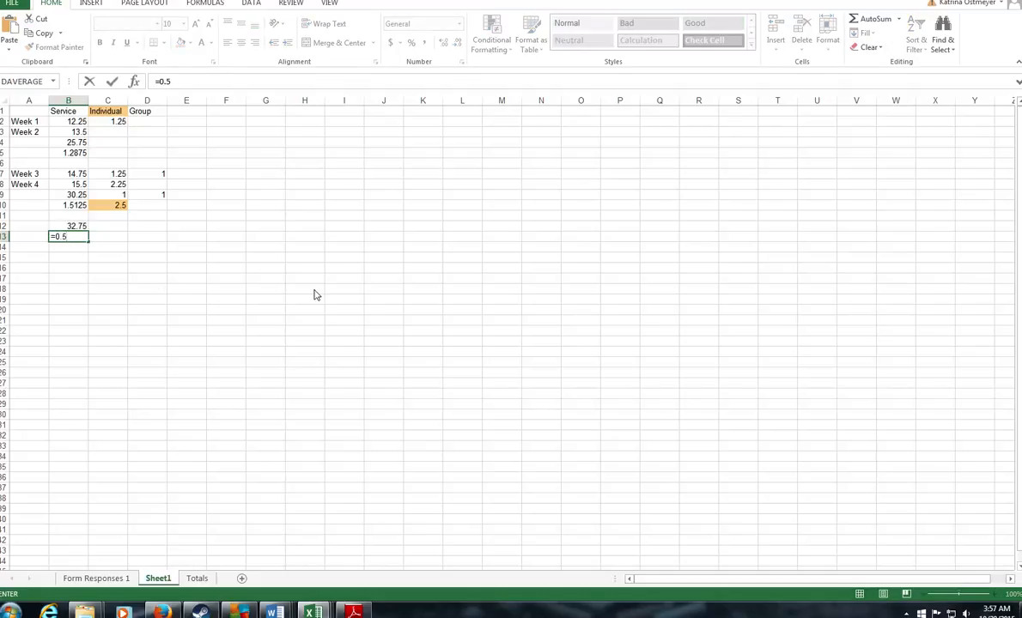
text(*)
click(73, 226)
key(Return)
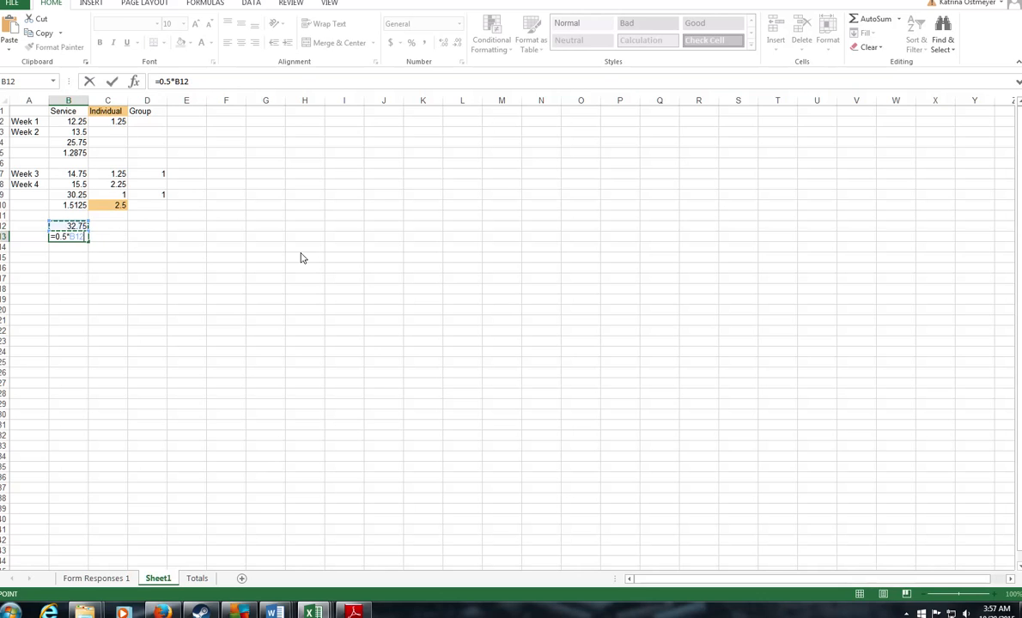
click(68, 226)
click(76, 238)
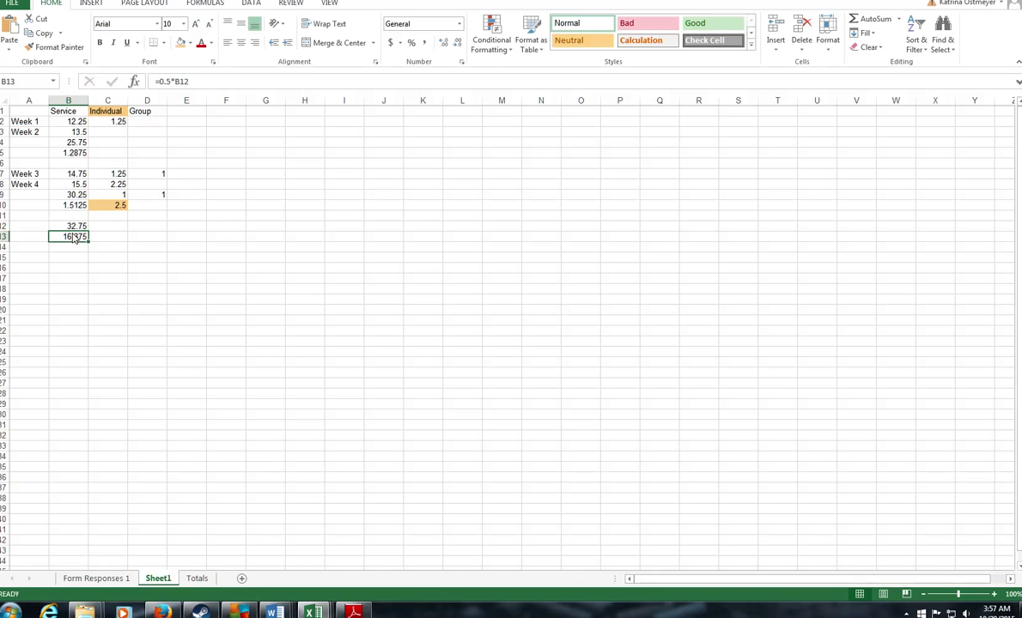
click(164, 81)
key(BackSpace)
text(05)
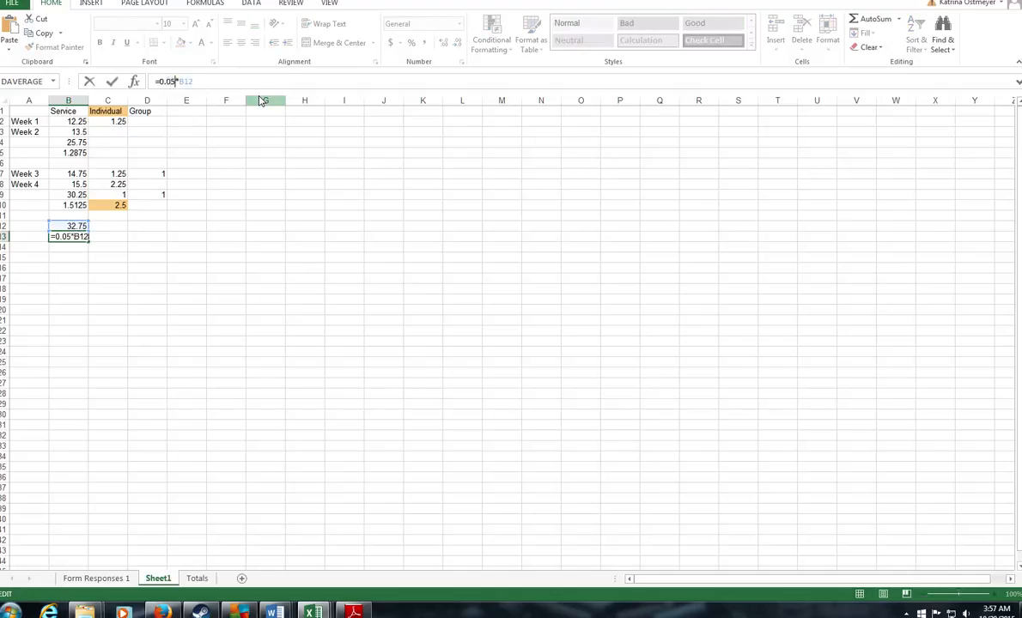
key(Return)
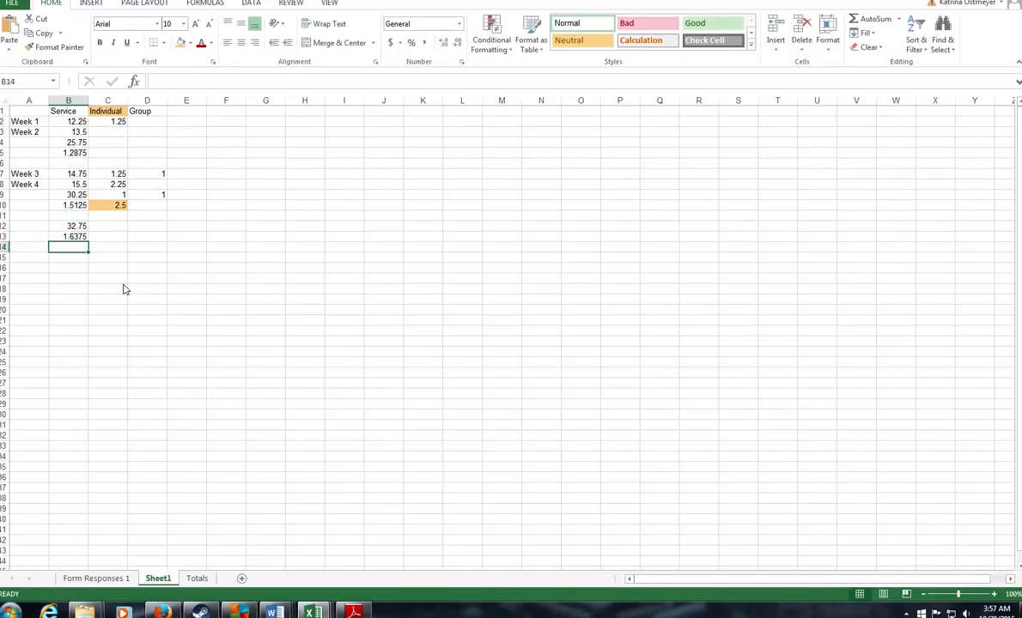
Step: Review the C9:D9, C10 and B13 values, then fill the 32.75 total in B12 red
drag(114, 195, 151, 196)
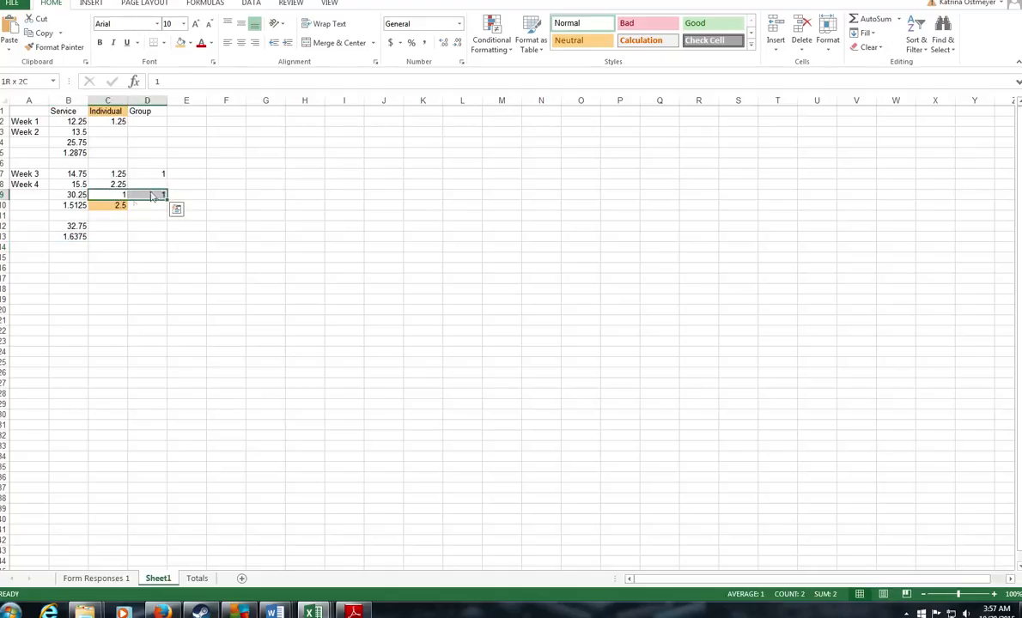
click(114, 206)
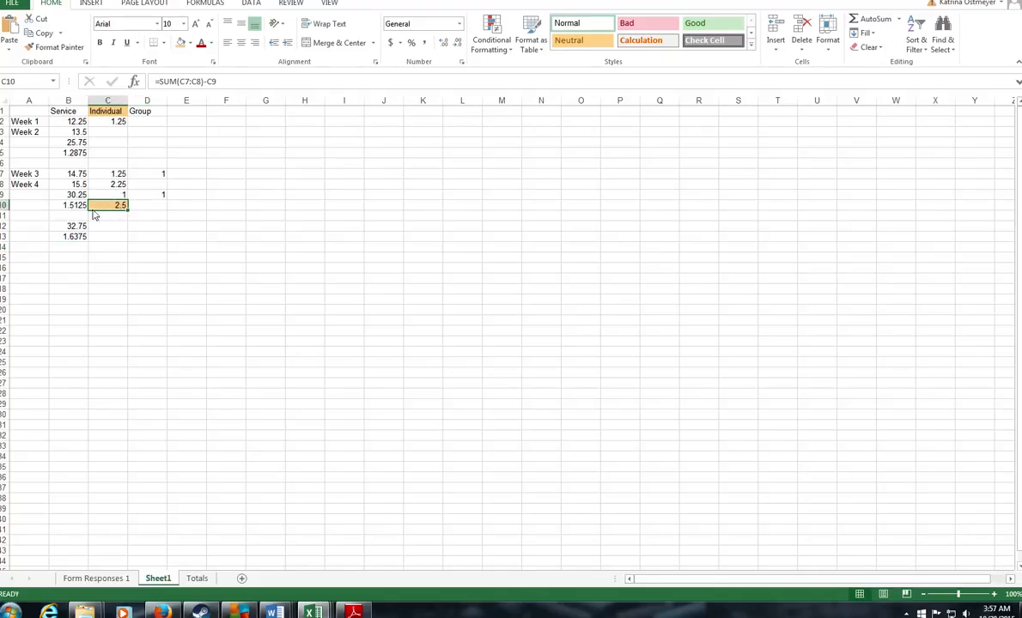
click(75, 236)
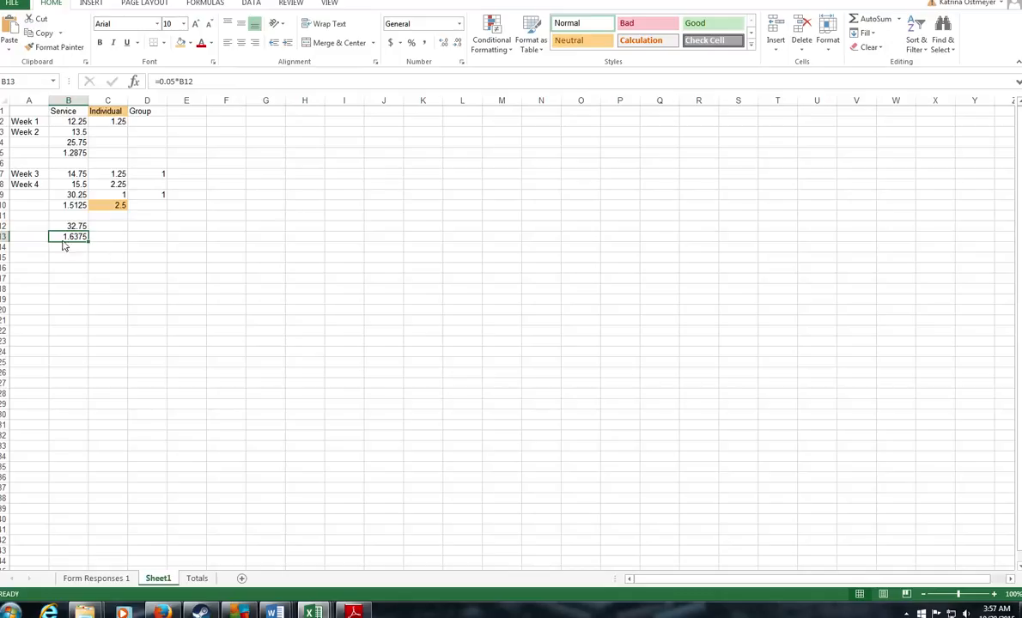
drag(160, 196, 109, 200)
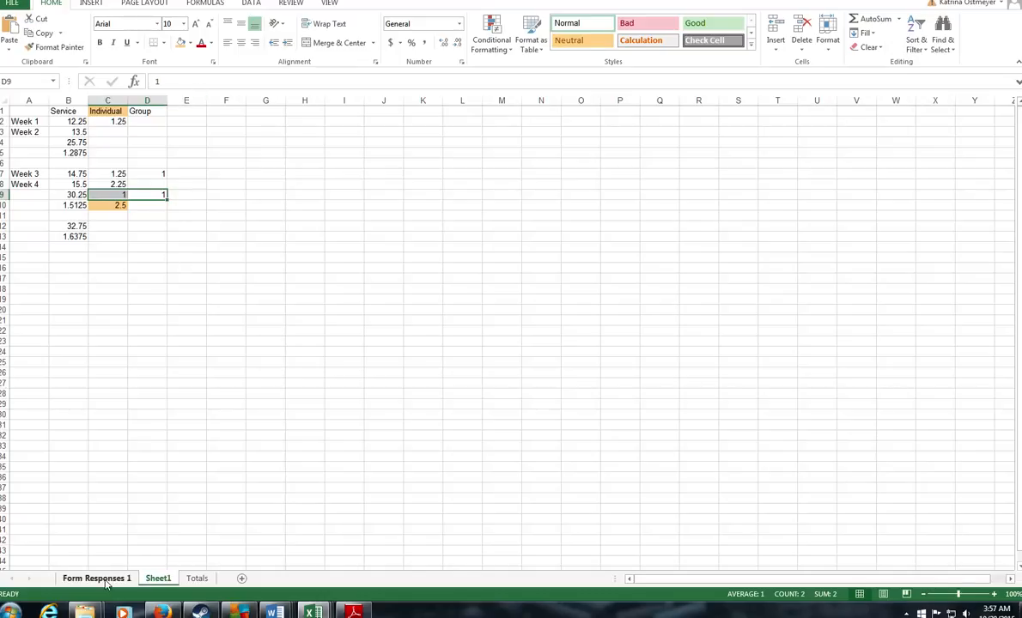
click(73, 223)
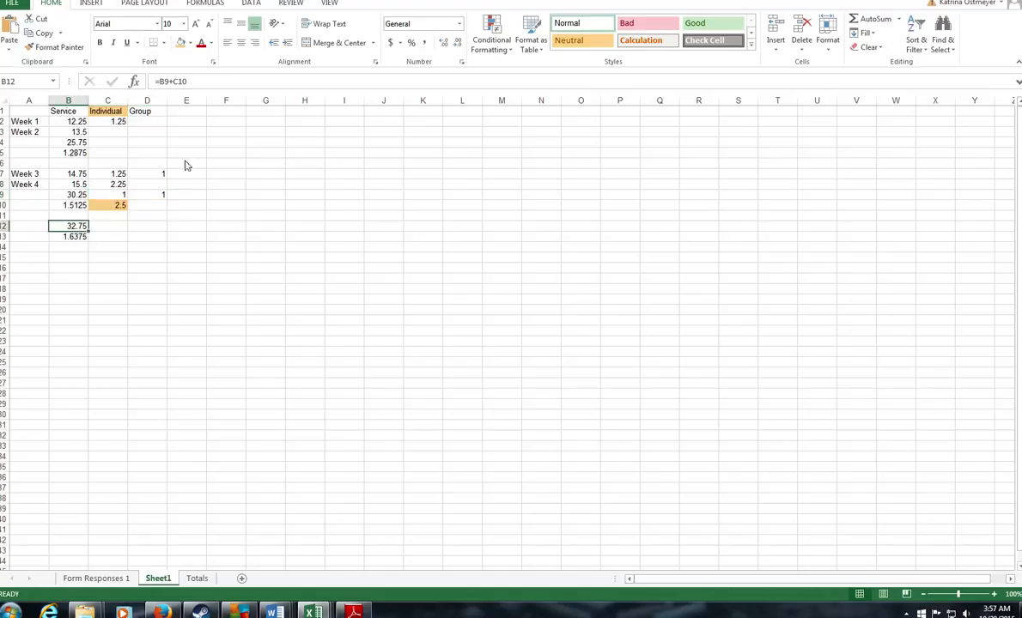
click(190, 43)
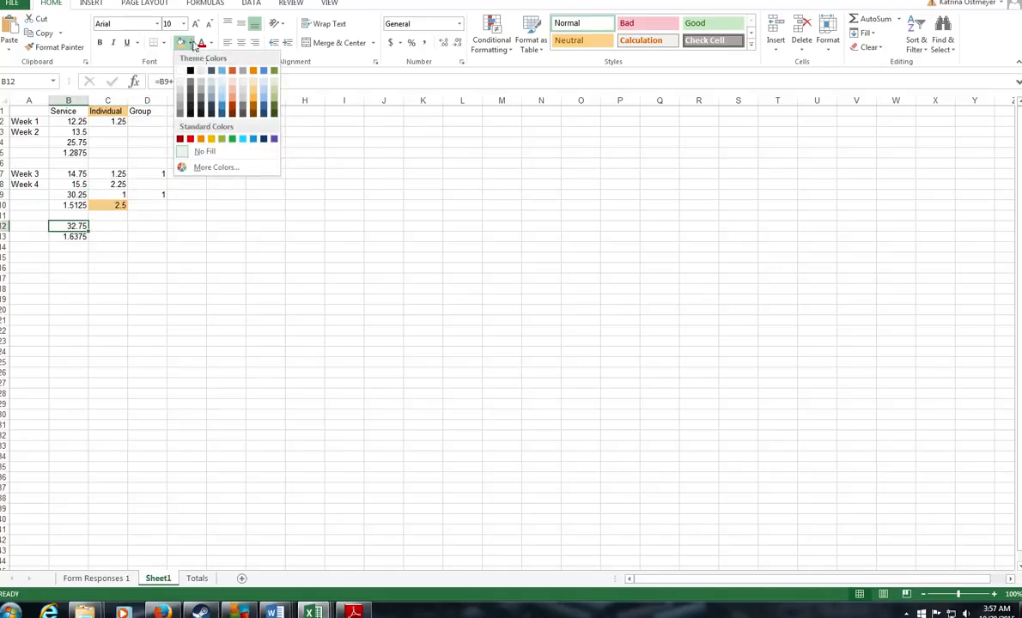
click(190, 139)
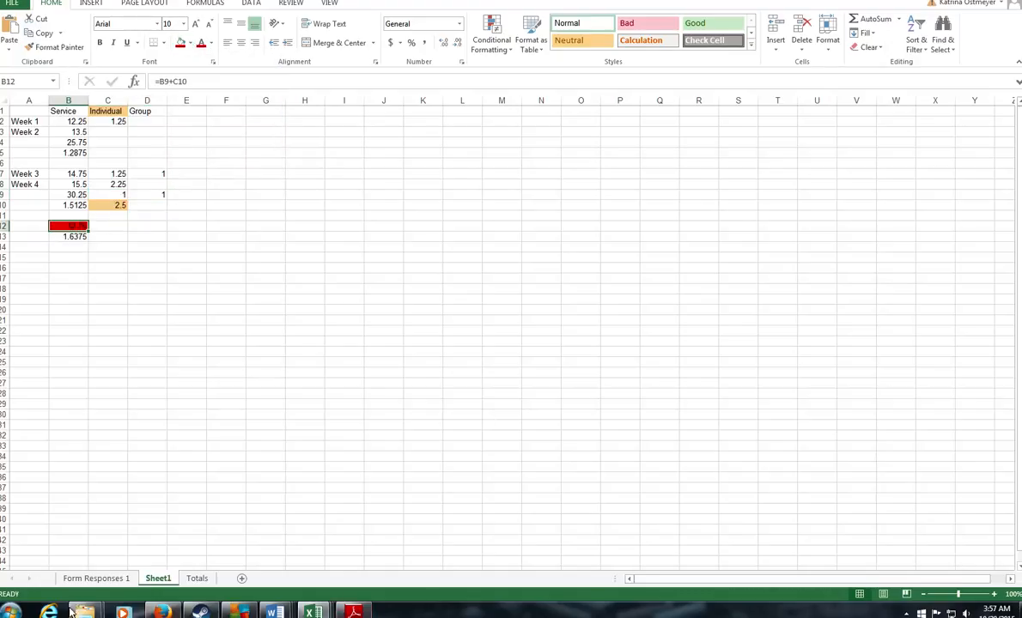
Step: Open BCBA_supervision_form_FILLABLE from the Supervision folder
mouse_move(84, 612)
click(97, 554)
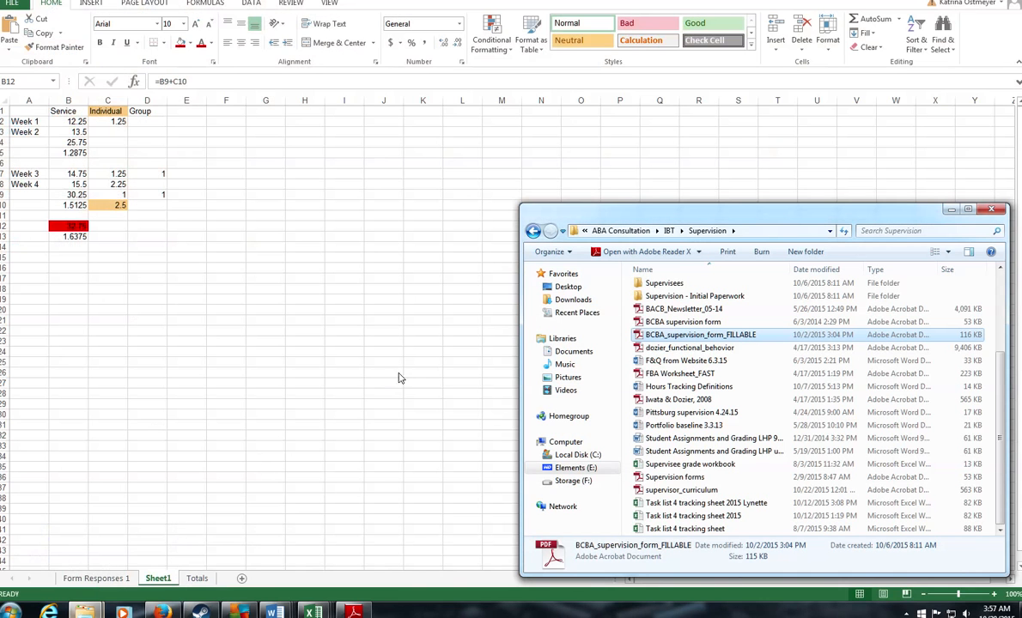
double_click(660, 340)
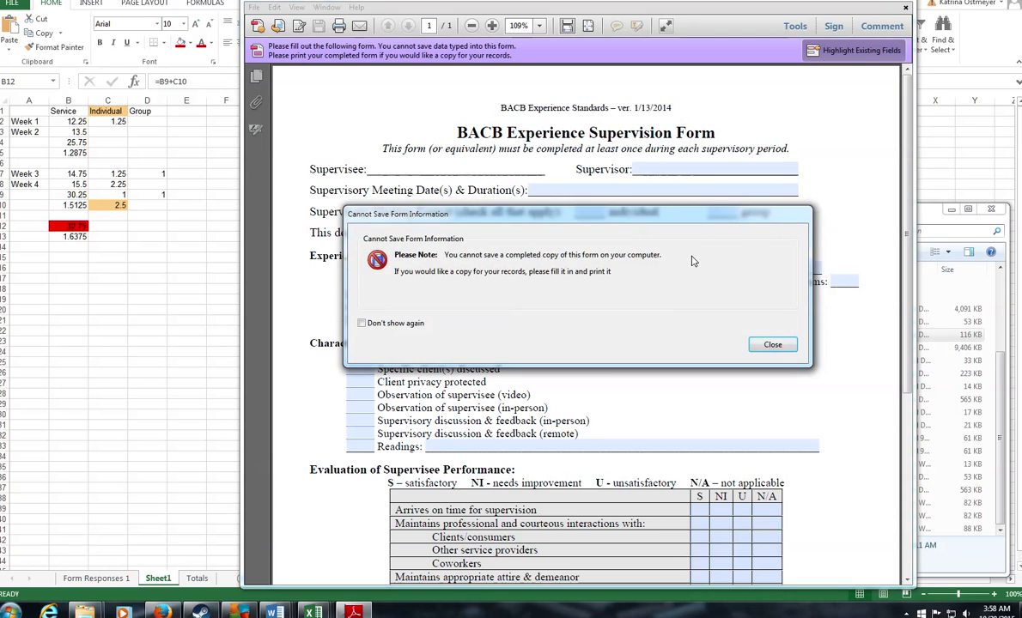
Step: Dismiss the cannot-save warning, enter the supervisee's full name, and go back to Excel
click(771, 344)
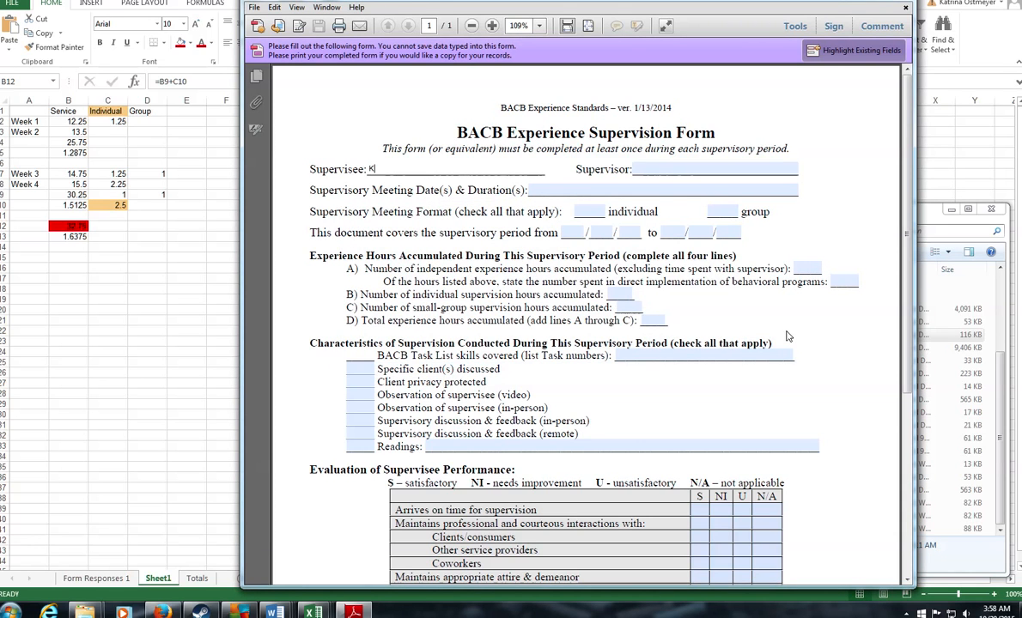
key(Tab)
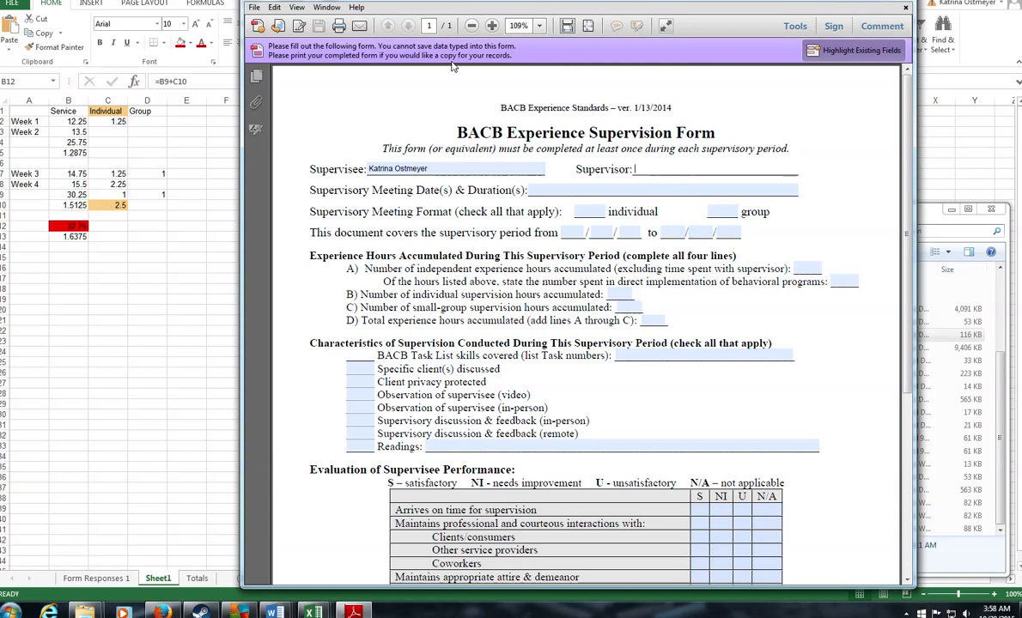
click(180, 195)
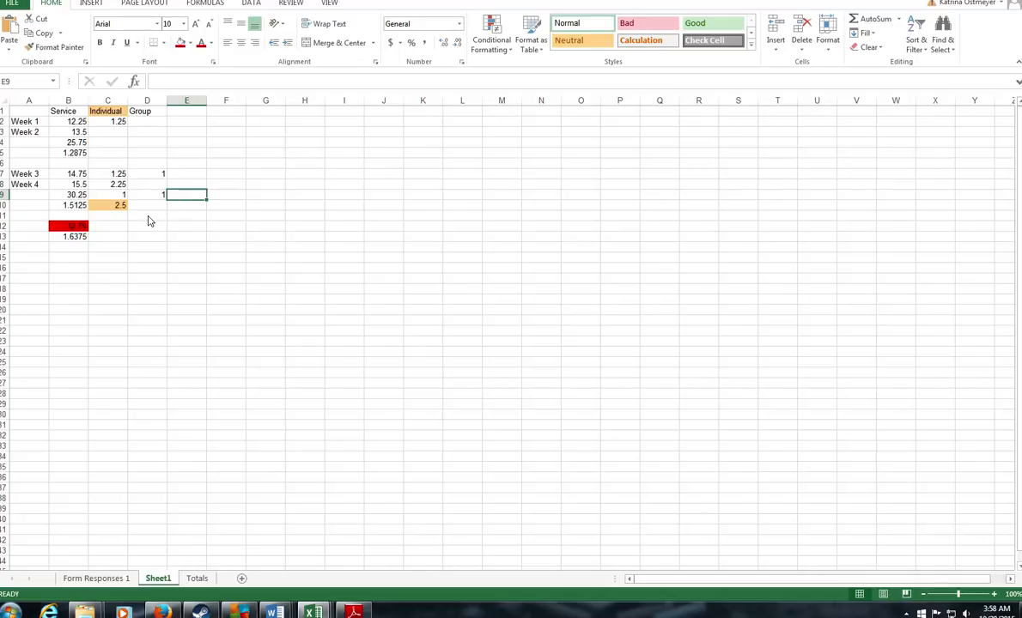
click(150, 173)
drag(17, 173, 151, 180)
click(150, 176)
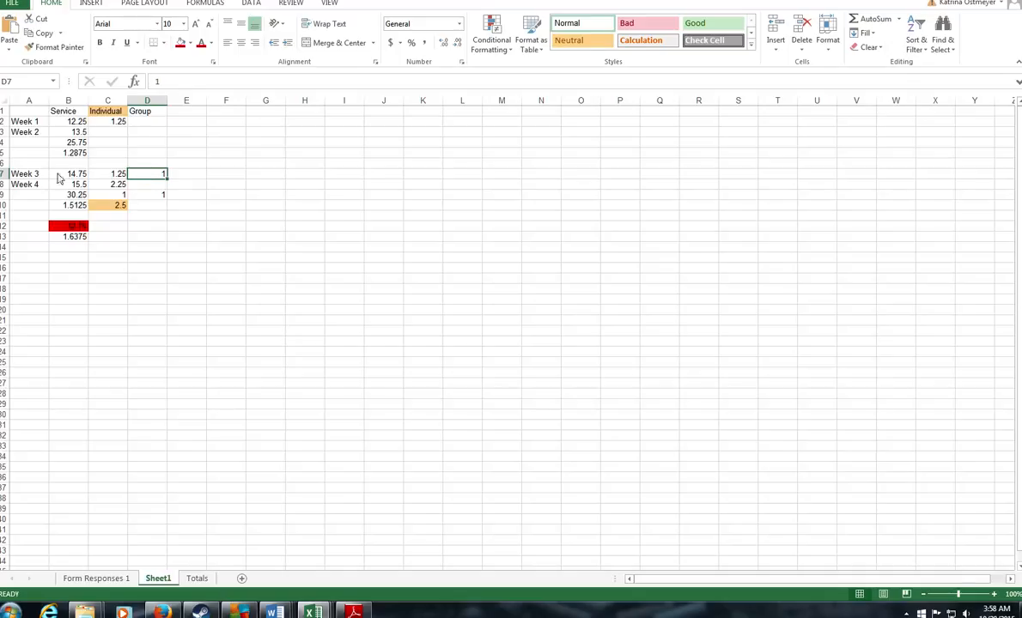
click(65, 173)
click(156, 178)
click(196, 176)
click(156, 178)
click(179, 176)
click(153, 178)
click(37, 188)
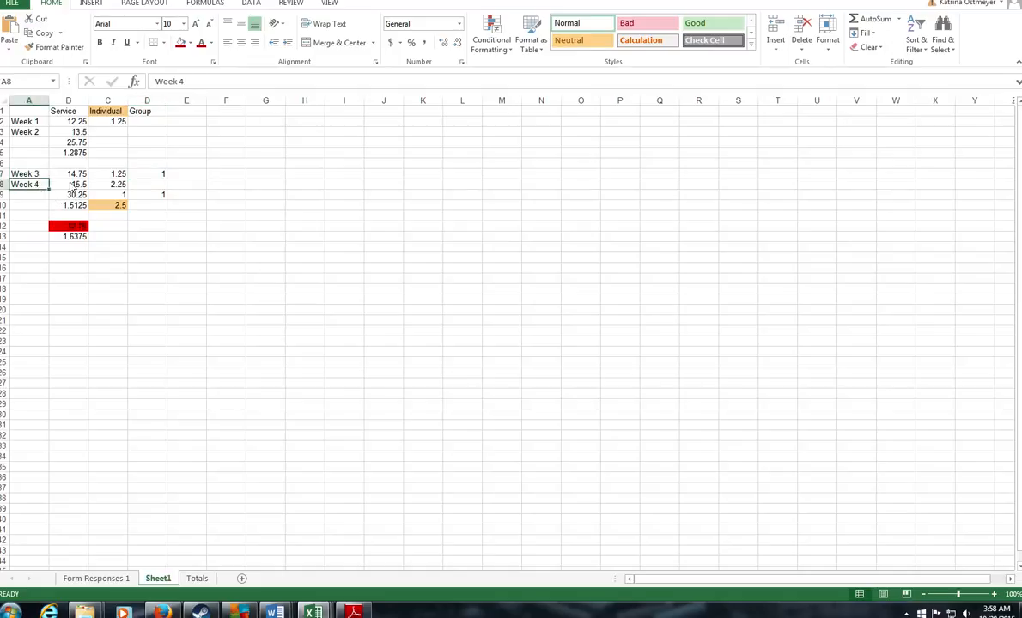
click(84, 183)
click(98, 182)
click(143, 197)
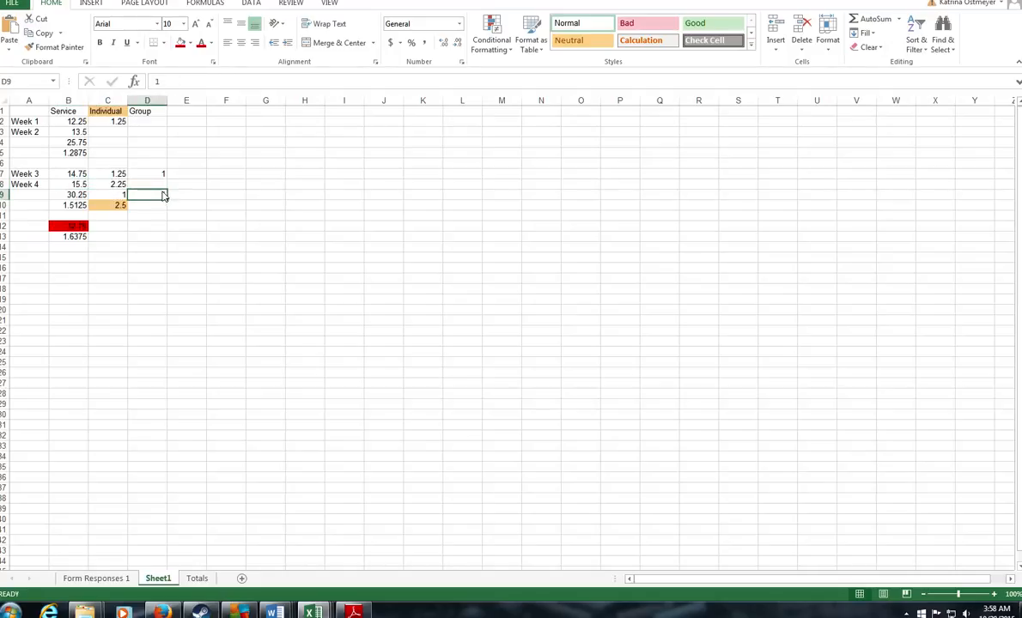
click(64, 175)
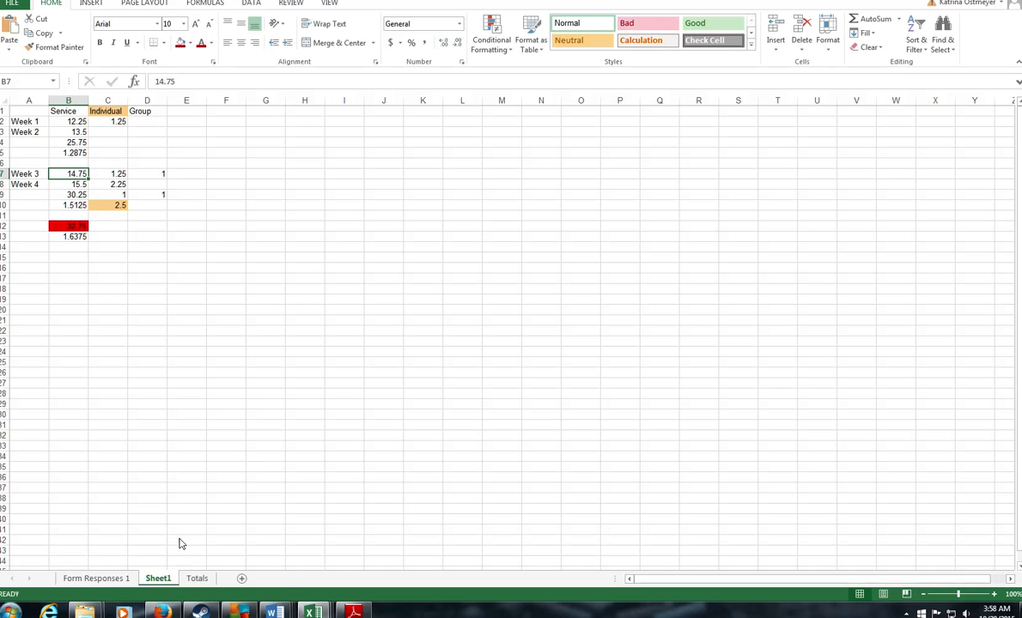
Step: Complete the Supervisor name field on the form, then bring up Excel's Form Responses 1 log
click(365, 613)
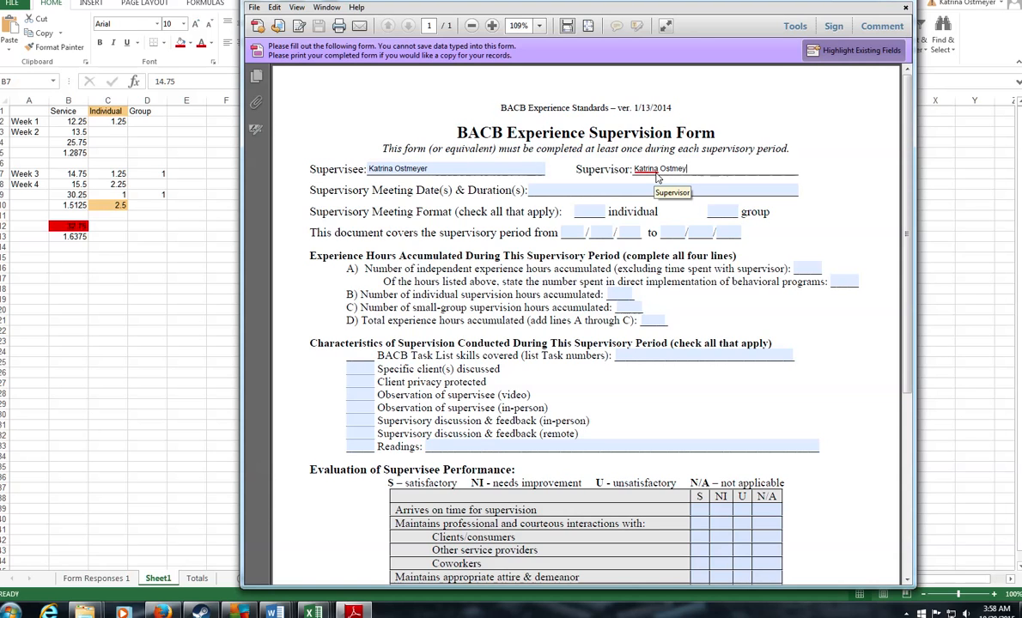
key(Tab)
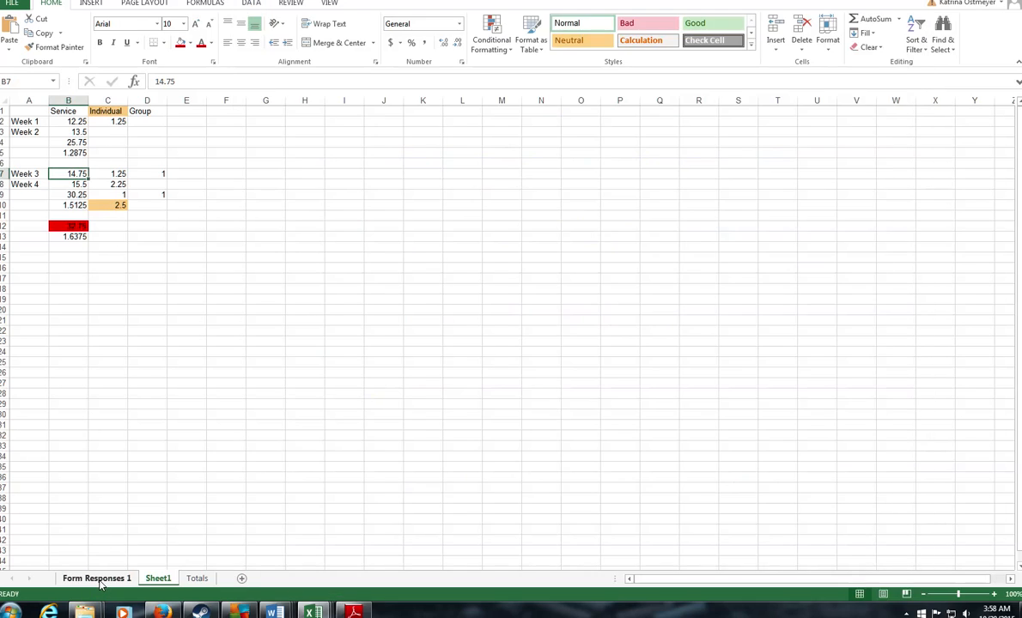
click(94, 569)
click(99, 578)
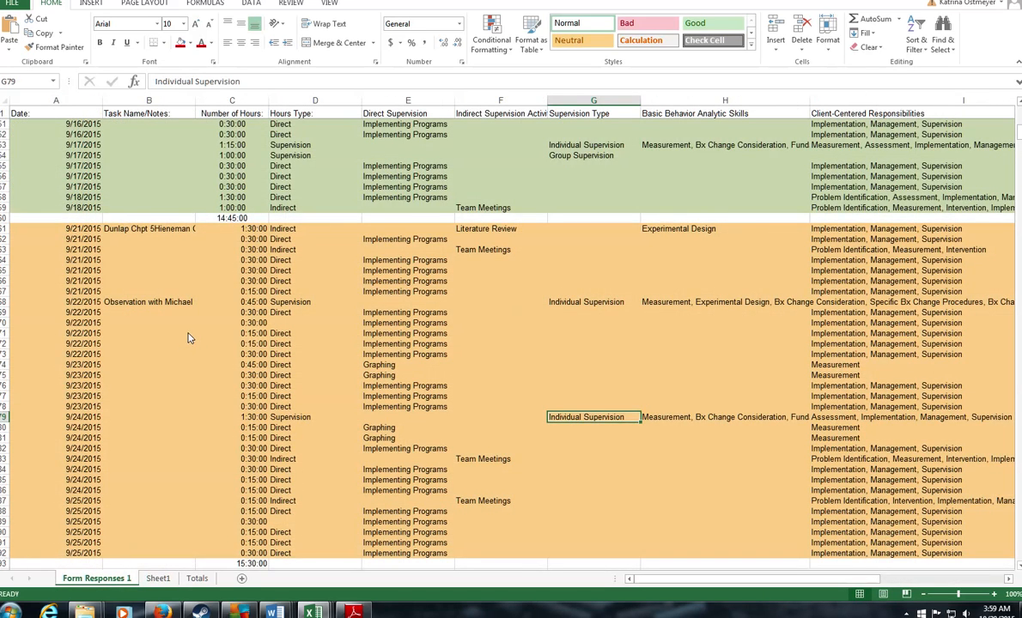
Step: Look up the 9/17/2015 session in the Form Responses 1 log and return to the form
scroll(189, 338, up, 5)
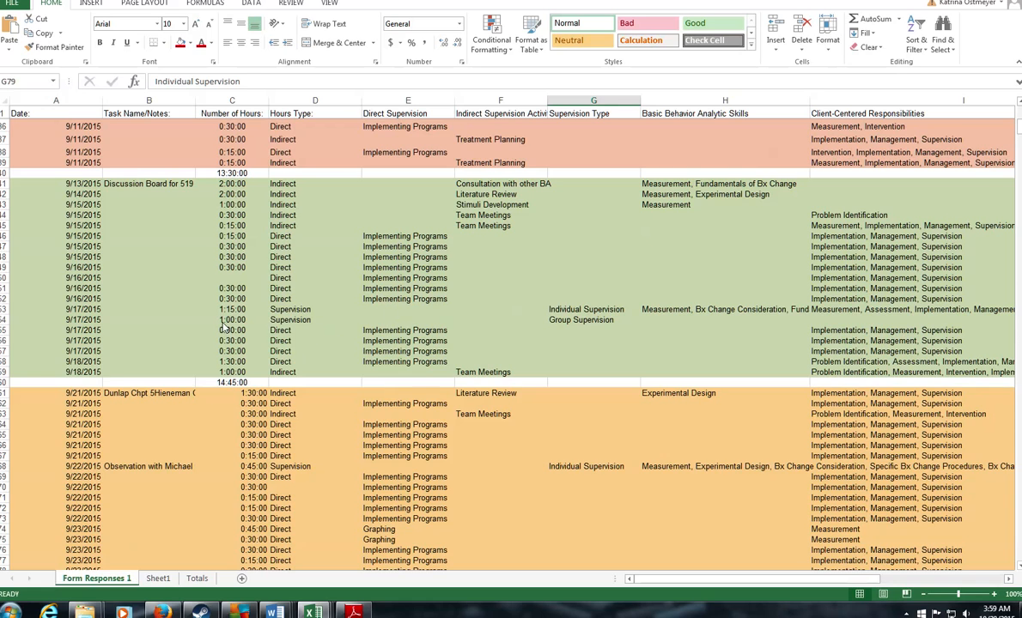
click(86, 319)
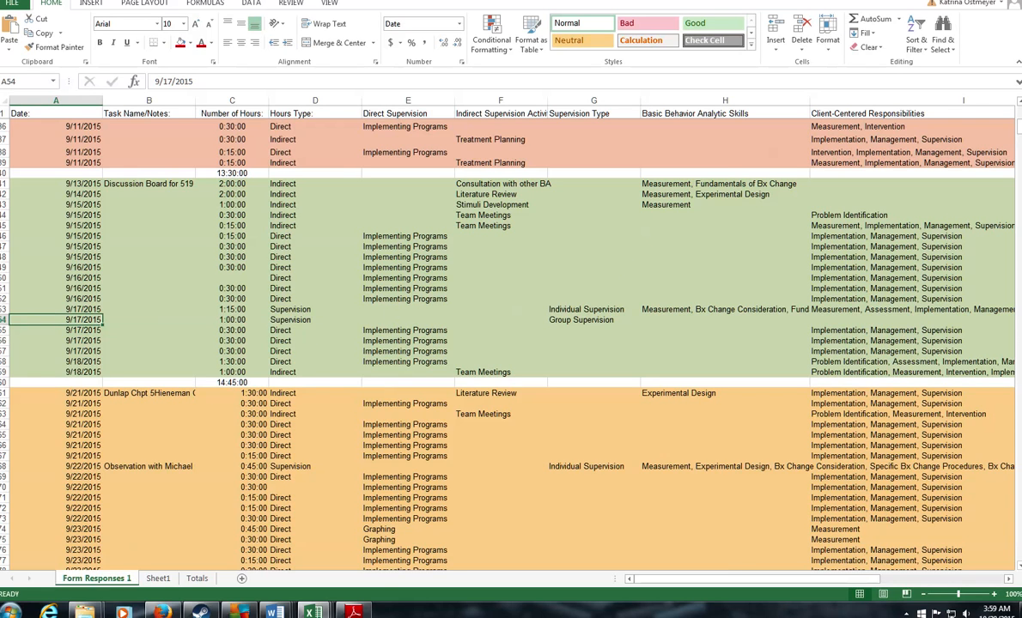
click(163, 614)
click(165, 614)
click(363, 614)
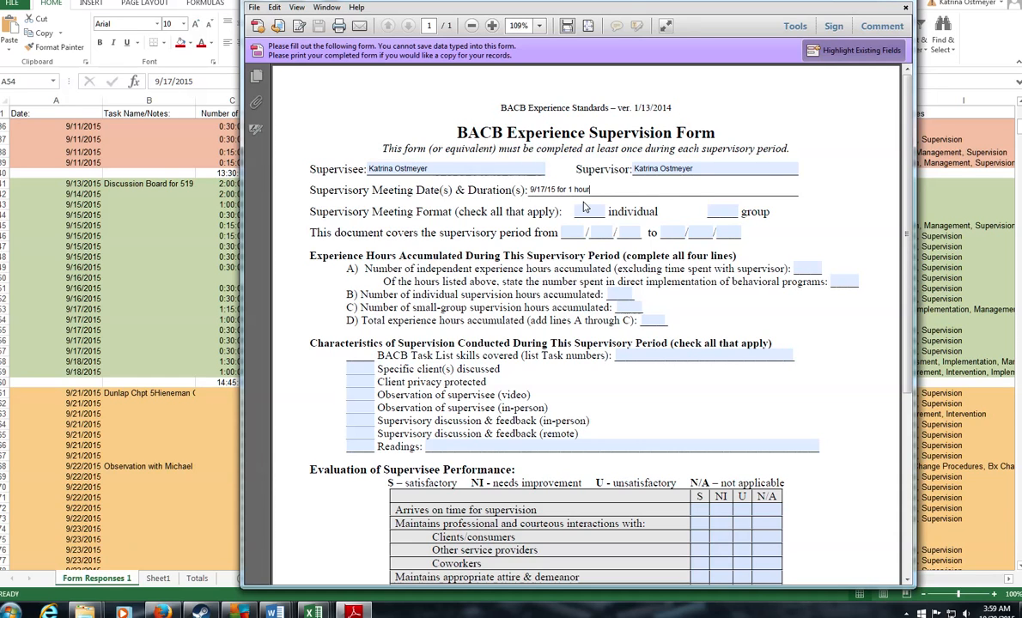
Step: Mark the meeting as group format and set the supervisory period to 09/13/15–09/26/15
click(732, 212)
text(x)
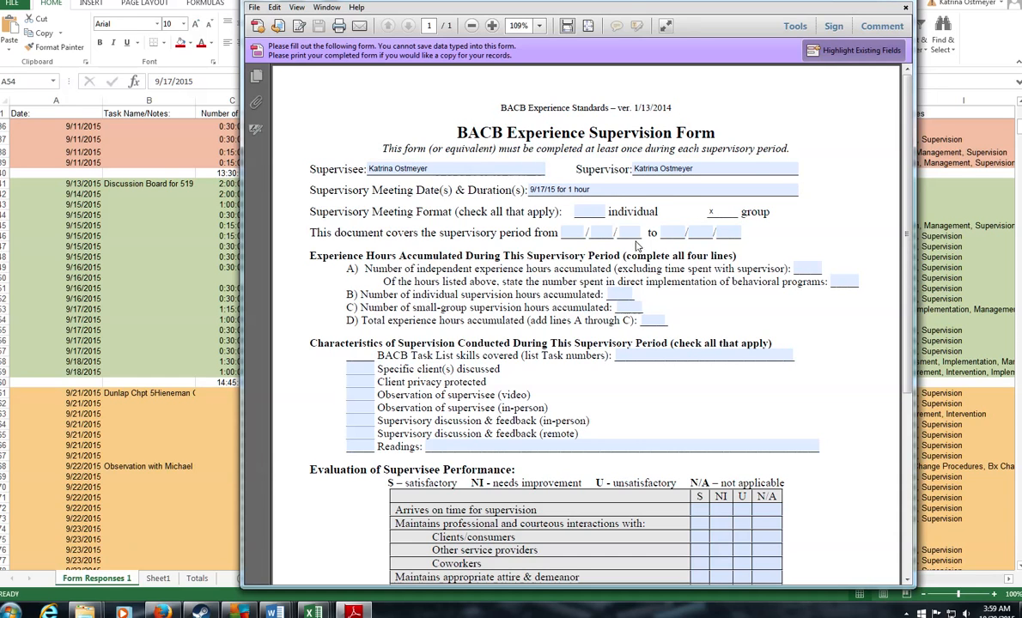
click(573, 233)
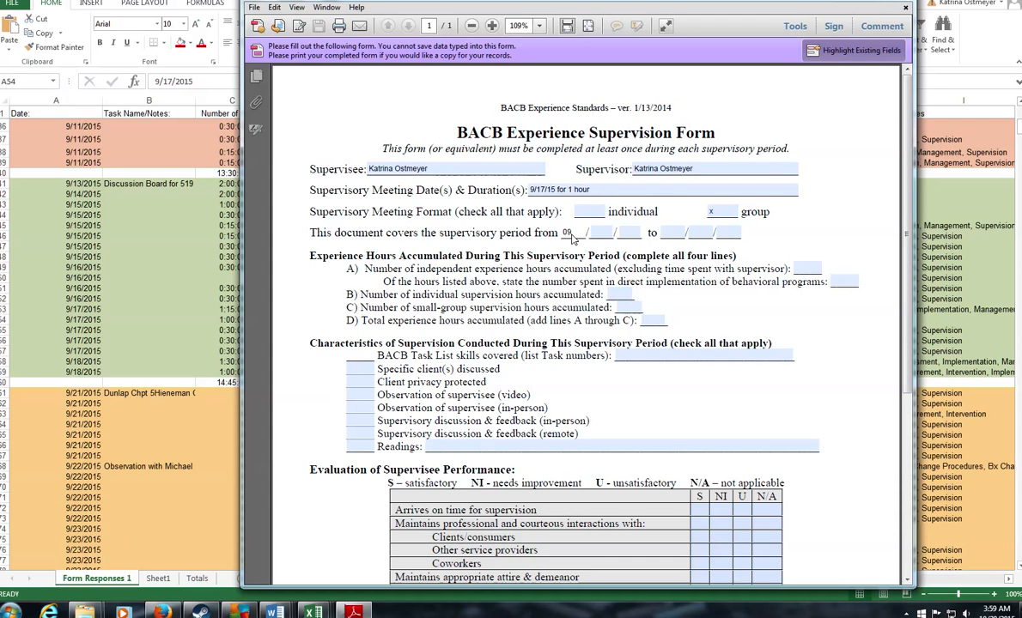
click(998, 611)
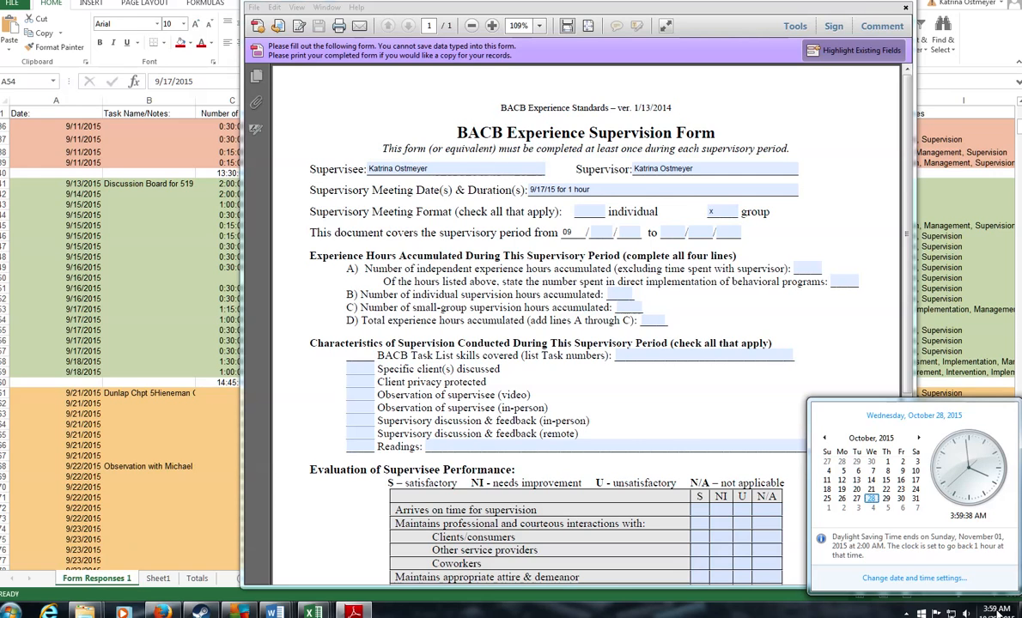
click(824, 438)
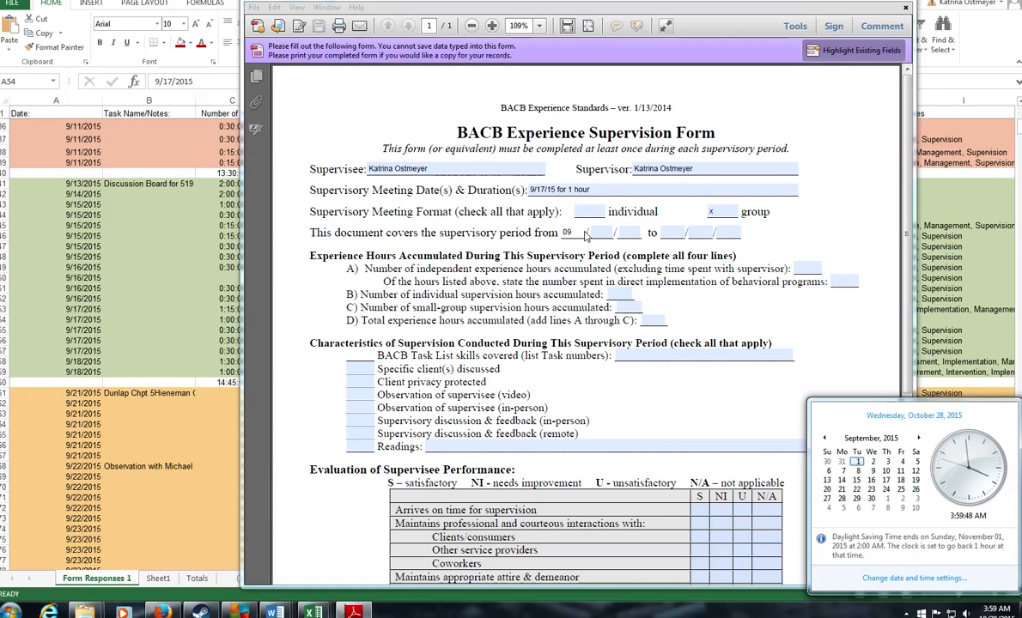
click(550, 222)
text(1315)
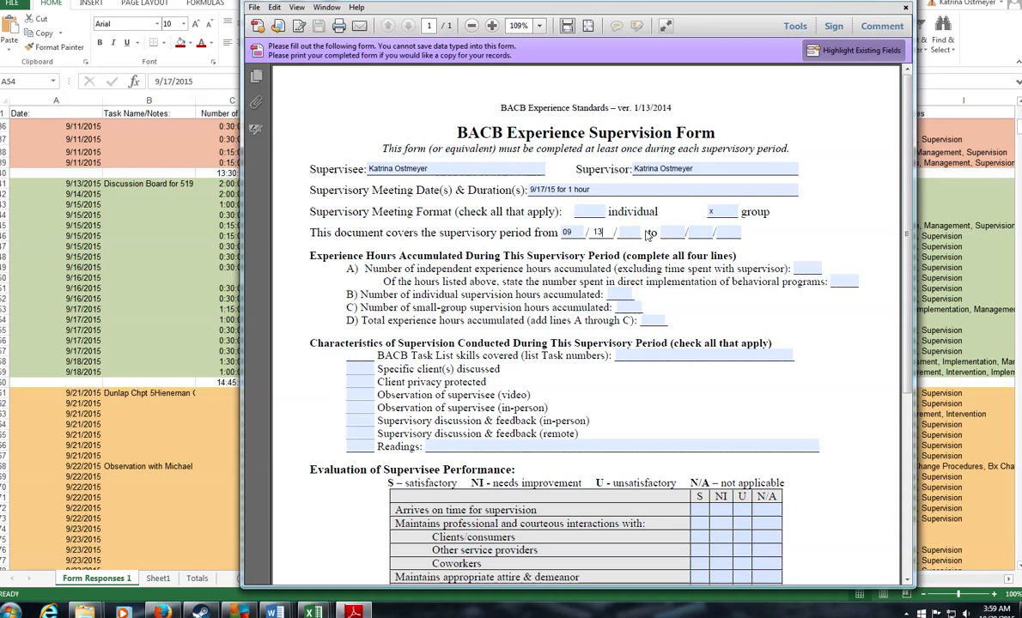
click(697, 235)
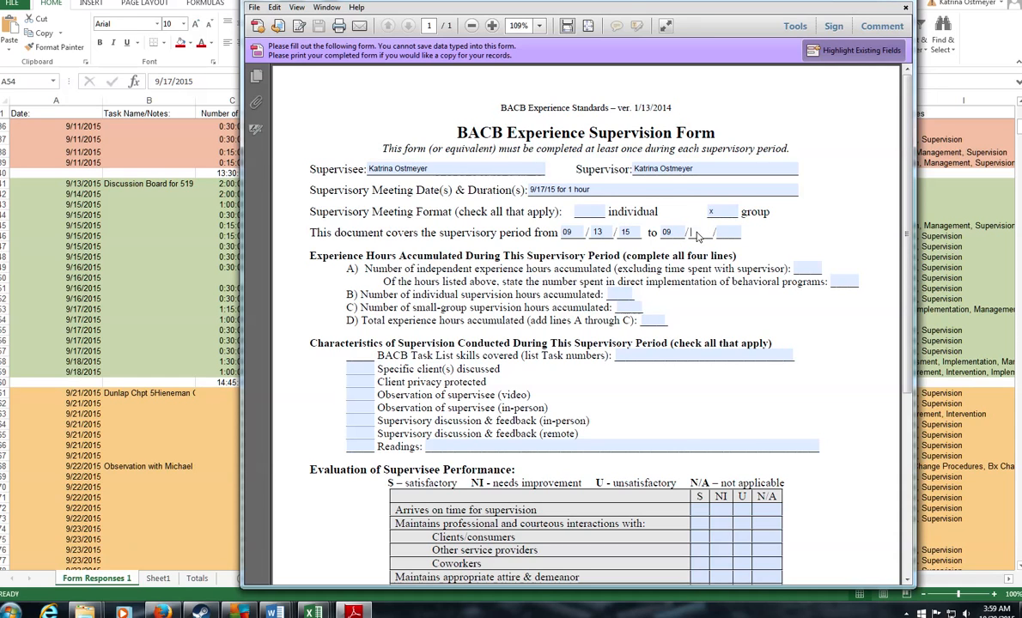
click(727, 234)
text(15)
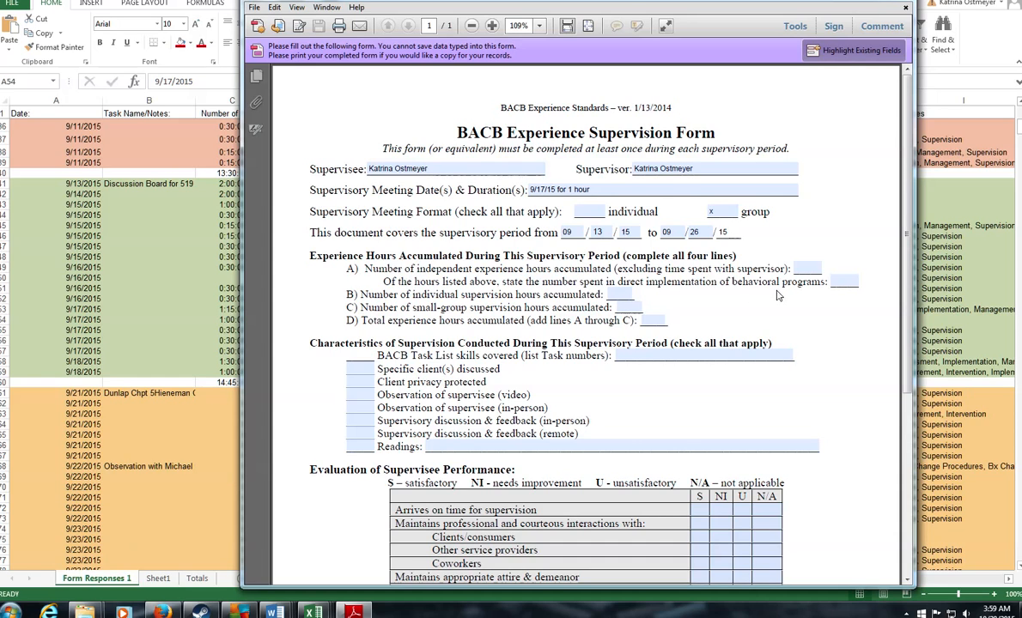
key(Tab)
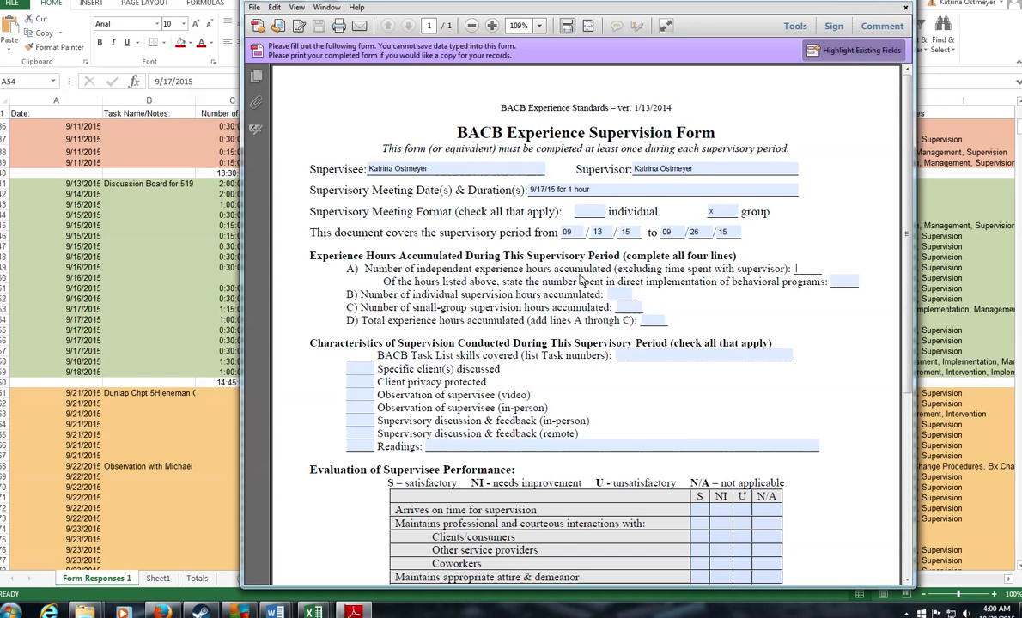
Step: Enter Sheet1's week 3 service total of 14.75 on the form's independent hours line A
click(155, 580)
click(158, 579)
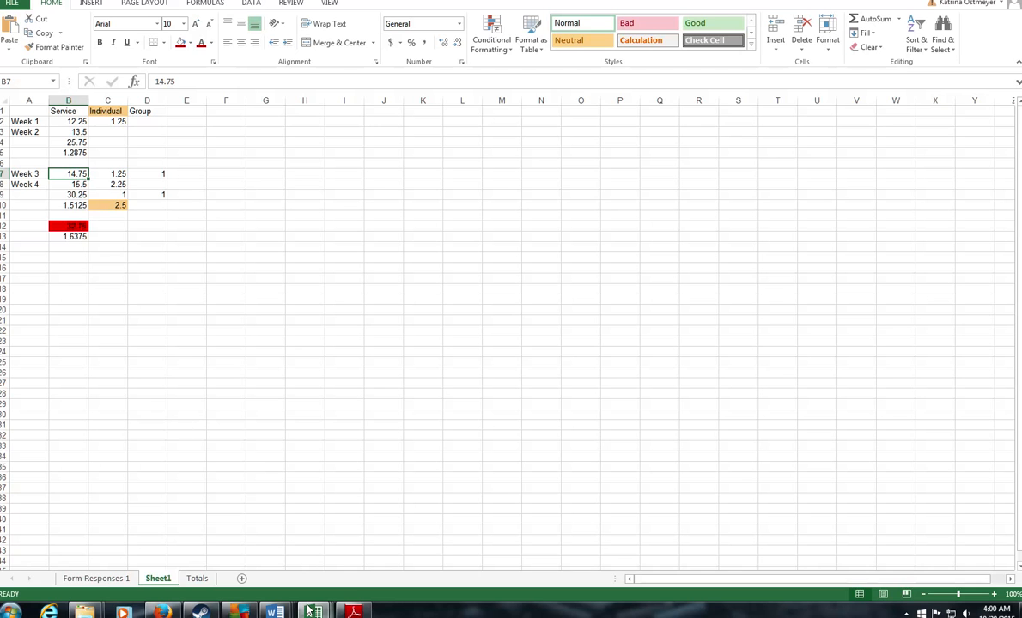
click(353, 611)
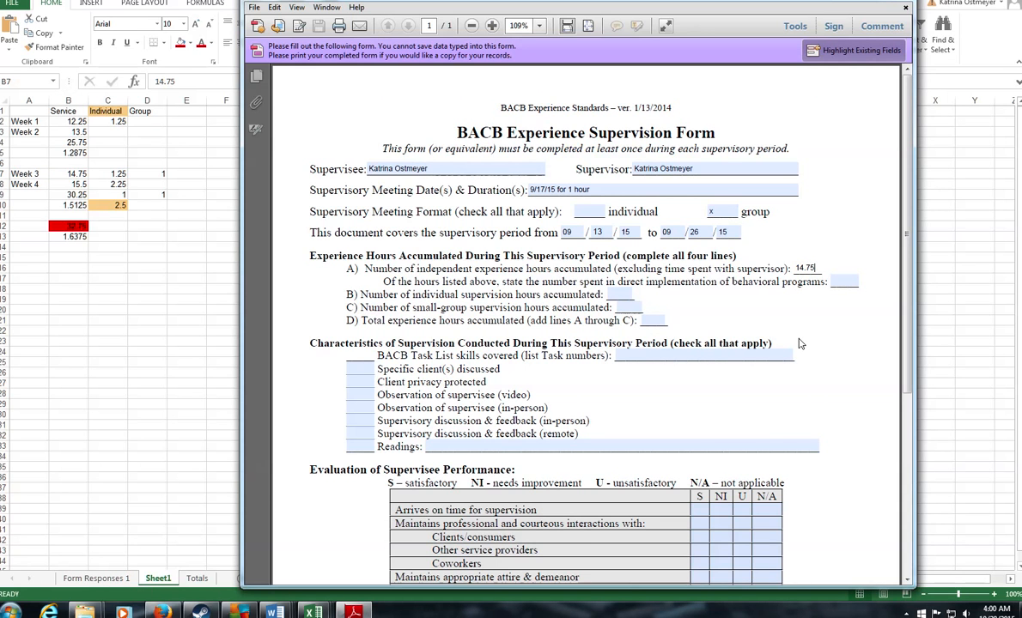
key(Tab)
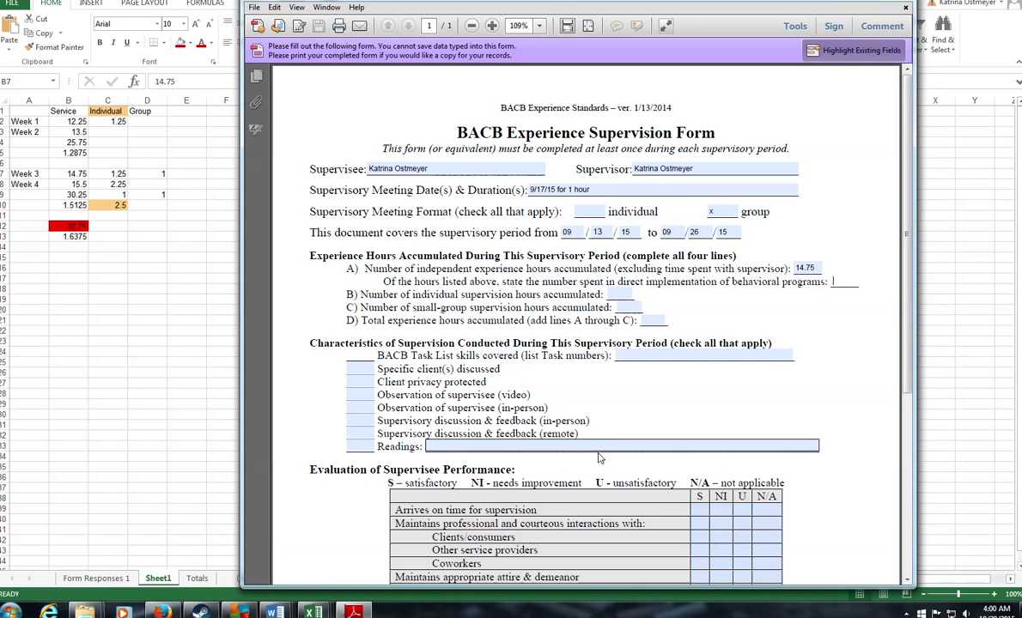
click(101, 537)
click(107, 580)
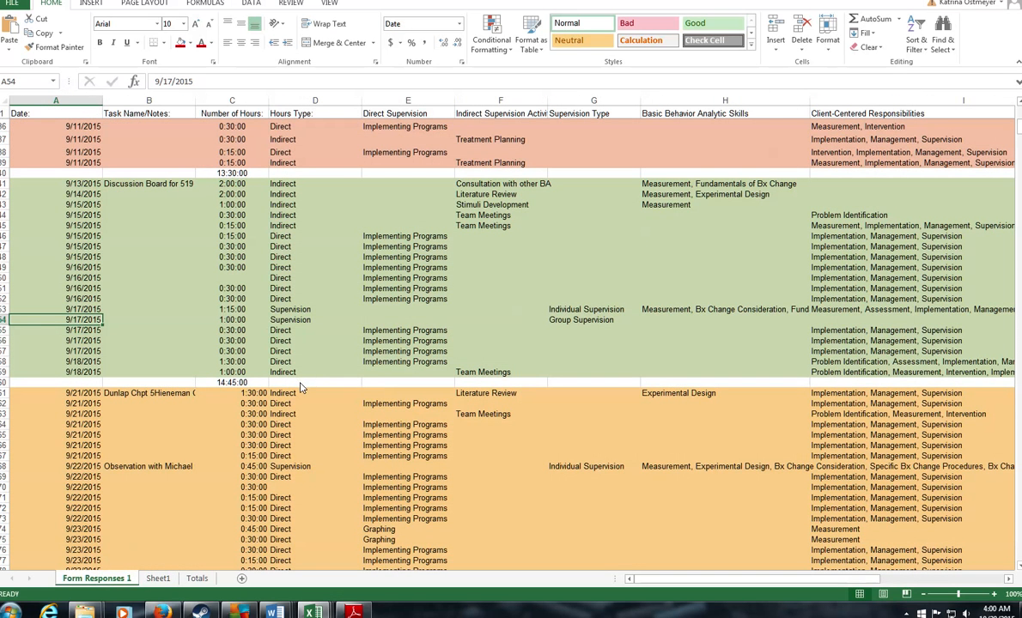
Step: Total the direct hours in D60 with =SUM(C46:C52,C55:C58), giving 5:45:00
click(301, 384)
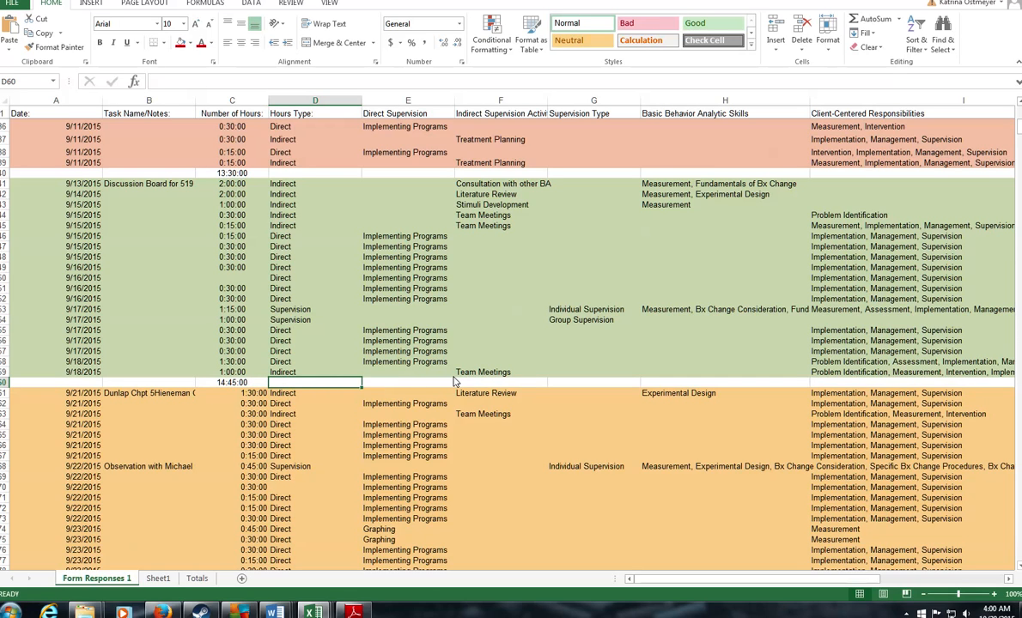
text(=sum()
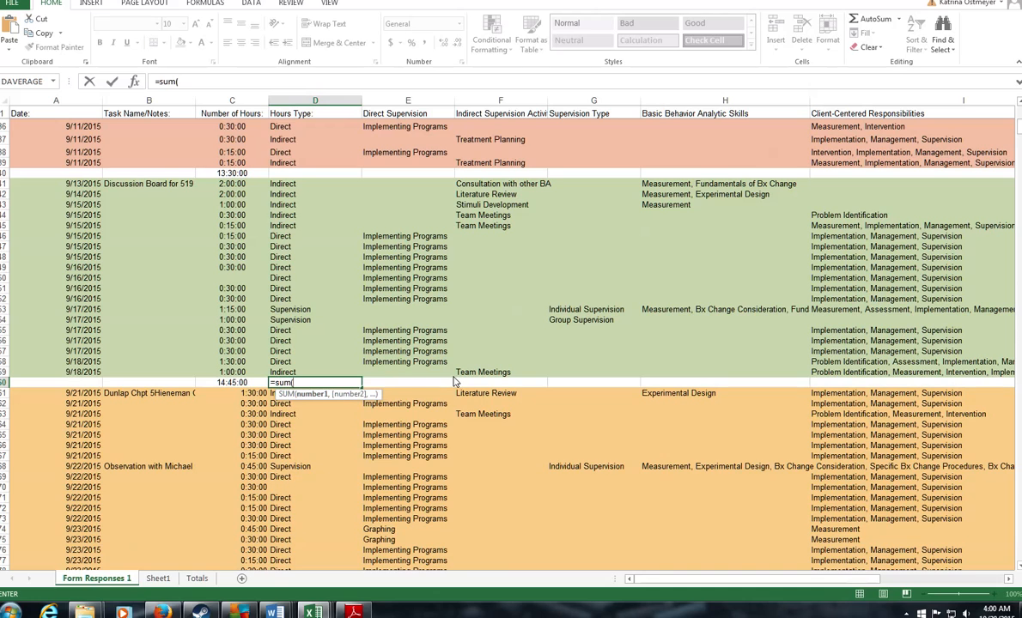
drag(222, 236, 232, 301)
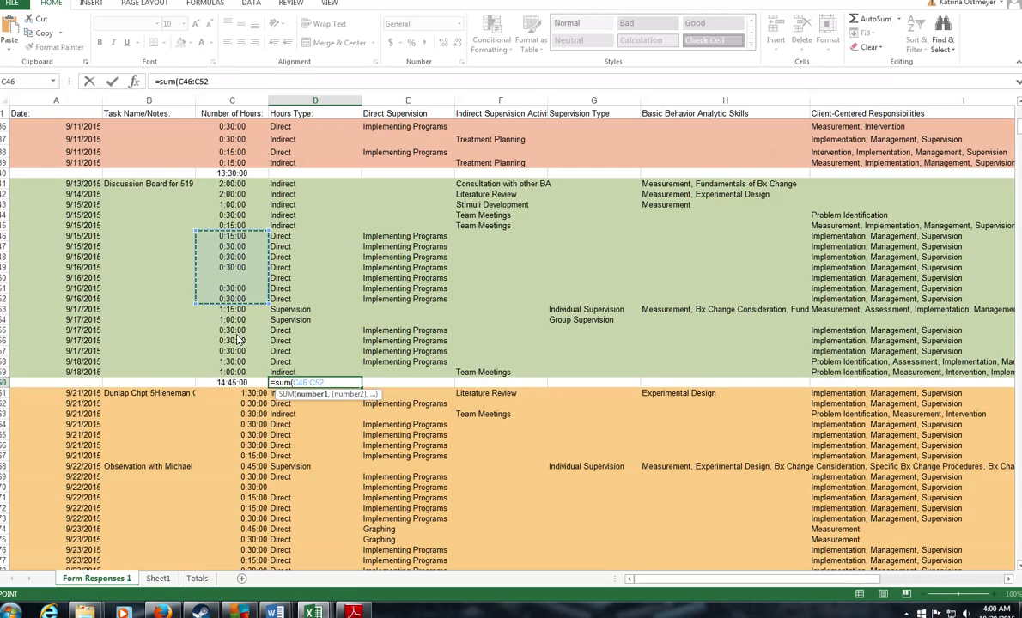
text(,)
drag(225, 330, 232, 362)
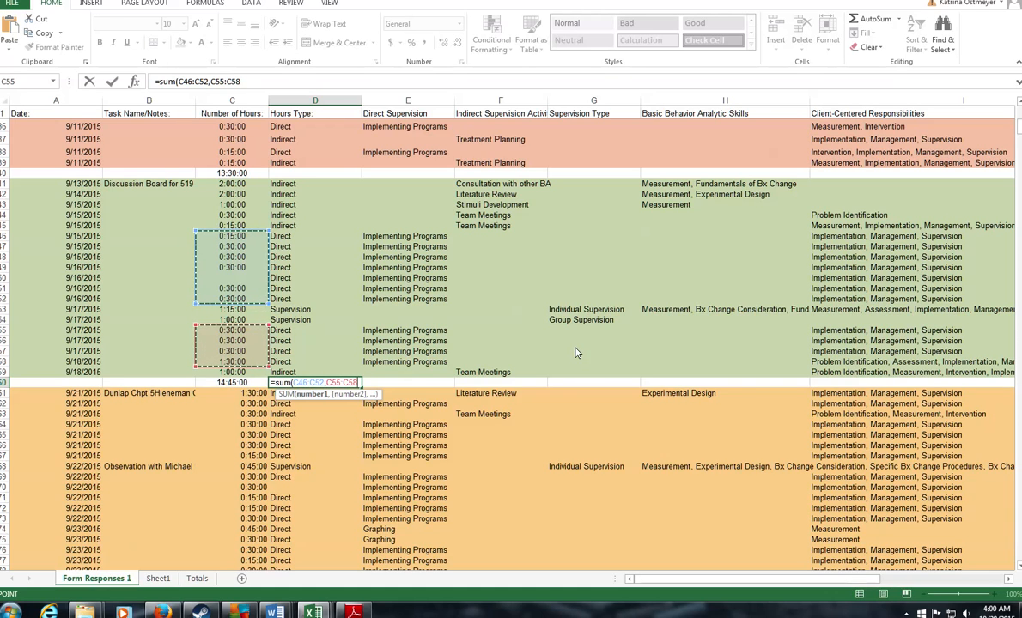
key(Return)
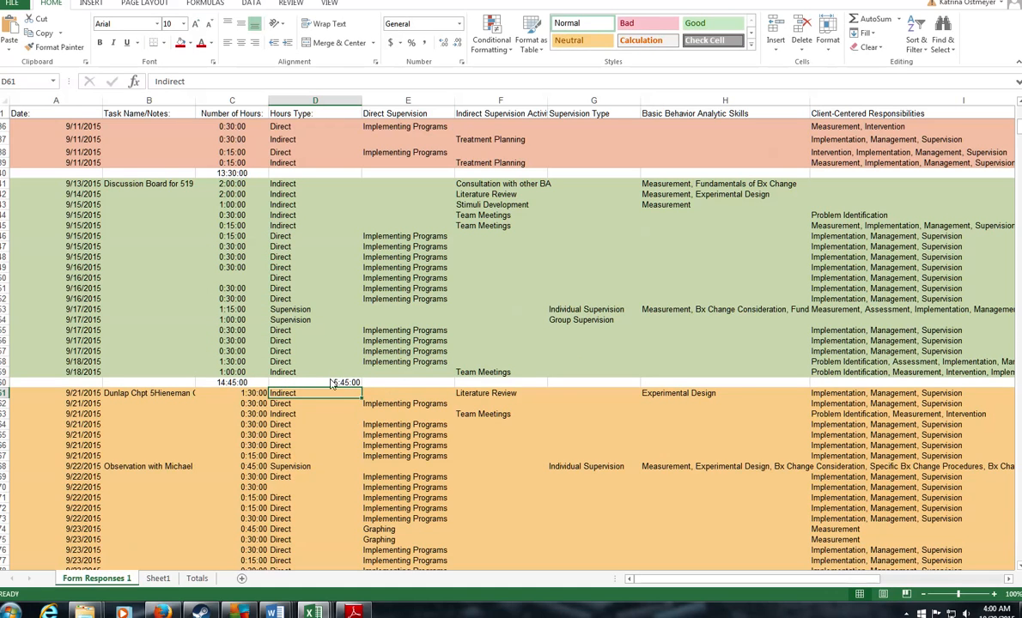
click(333, 383)
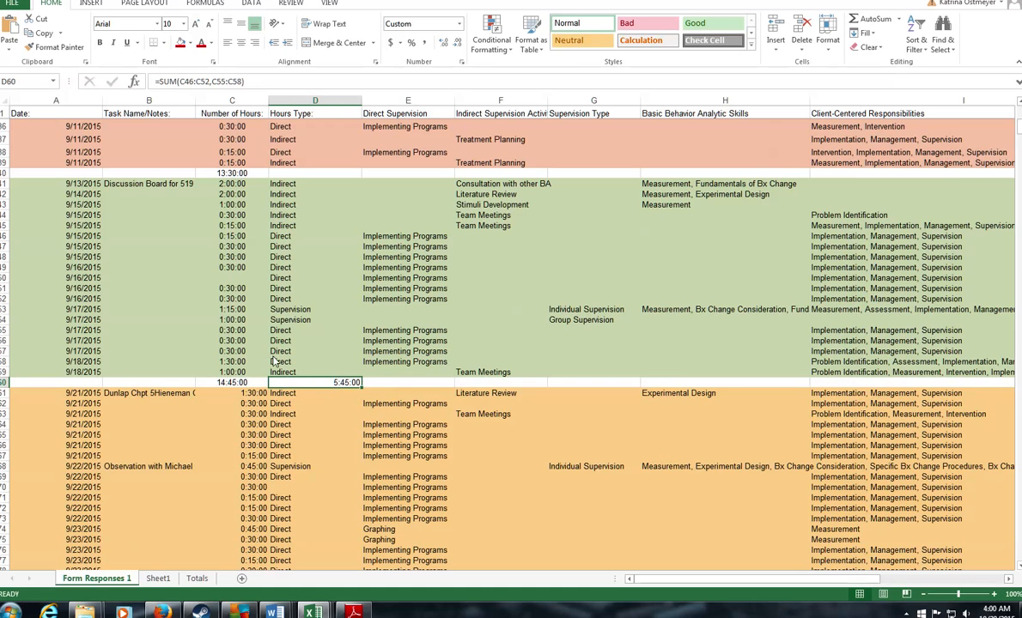
Step: Enter 5.45 on the form's behavioral-programs line and select the 9/17 supervision rows
click(356, 612)
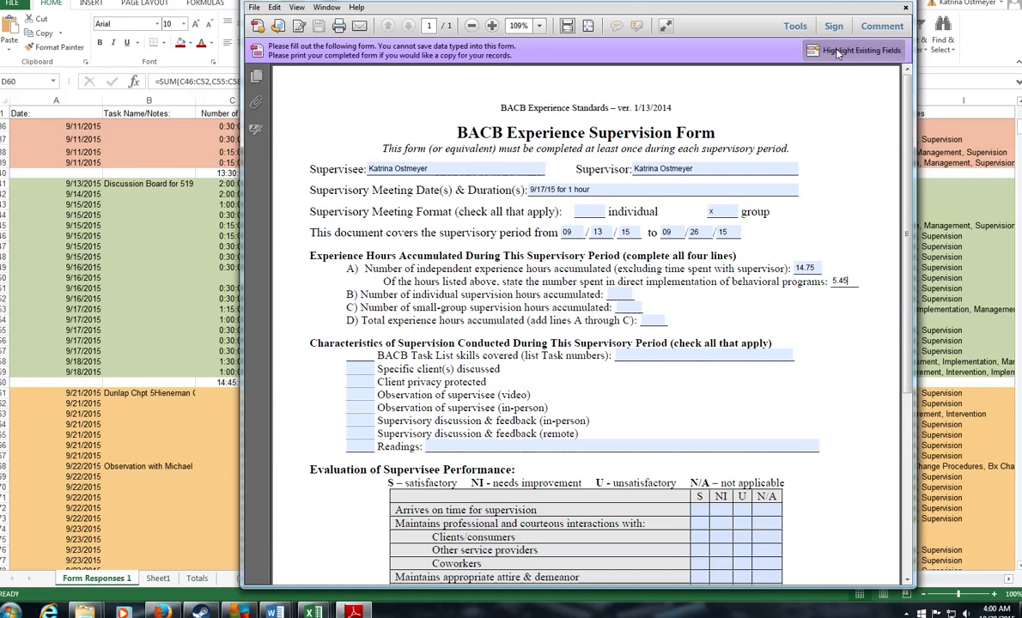
click(174, 281)
drag(227, 314, 603, 319)
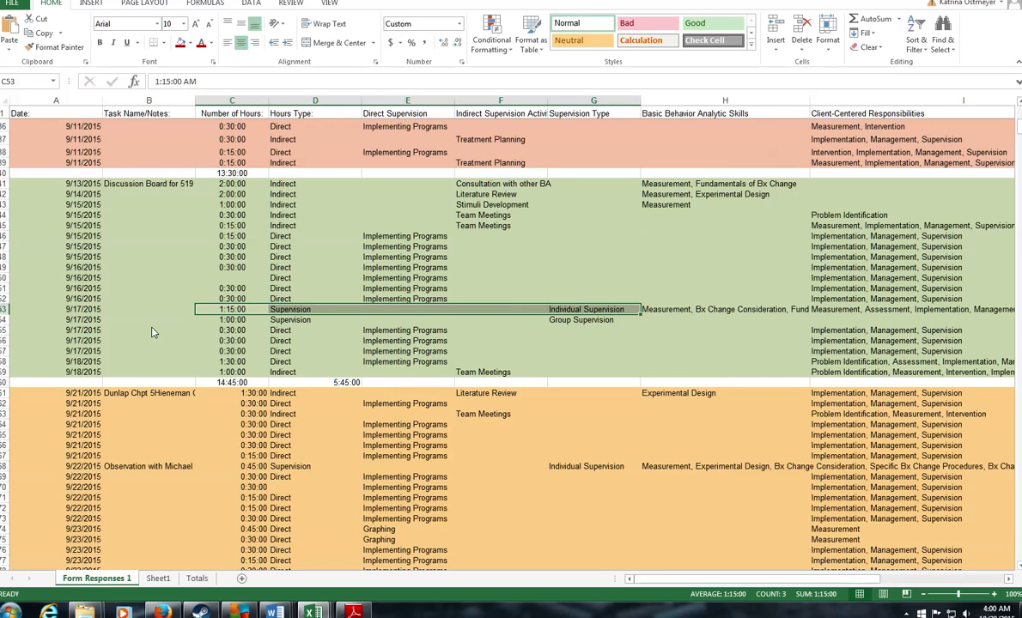
Step: Select the 9/17 1:15:00 supervision row and check C10's individual supervision formula on Sheet1
click(219, 312)
drag(219, 314, 601, 313)
click(158, 578)
click(116, 206)
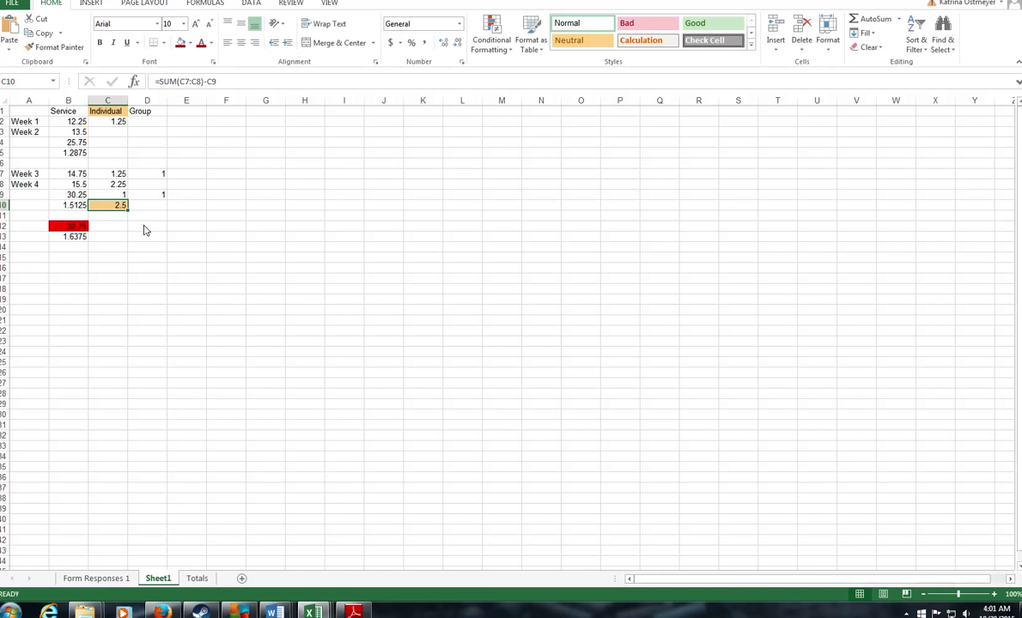
Step: Change the 9/17/2015 1:15:00 entry's hours type to Indirect, then return to the form
click(99, 579)
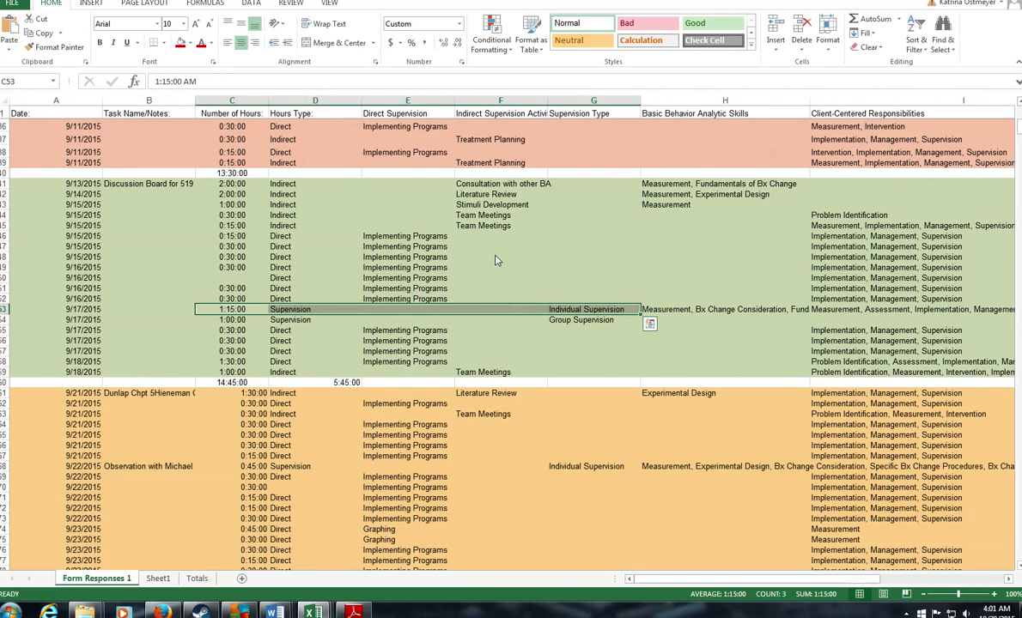
click(240, 315)
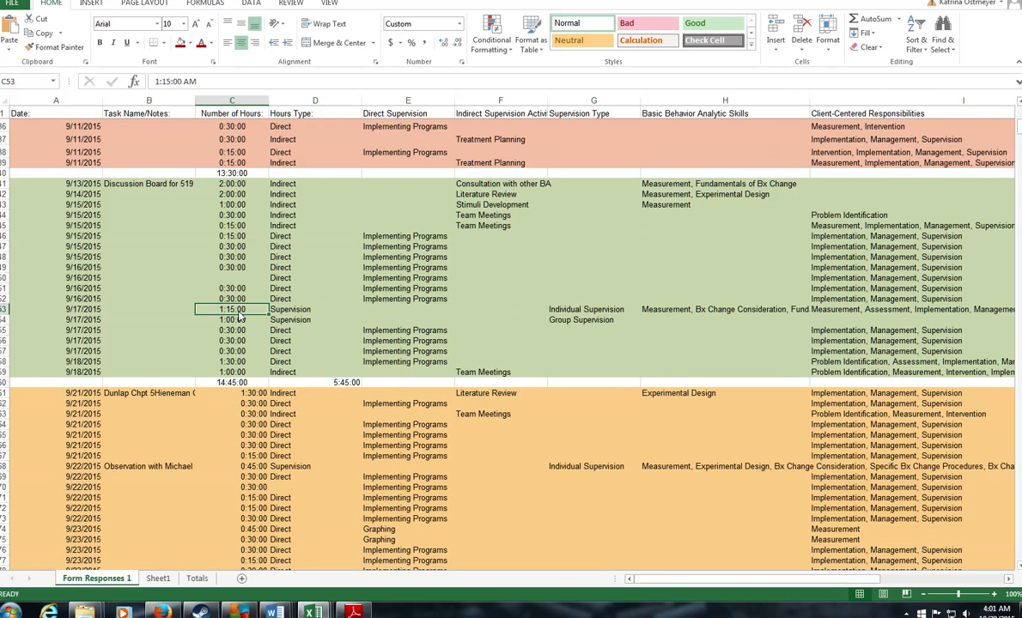
key(Right)
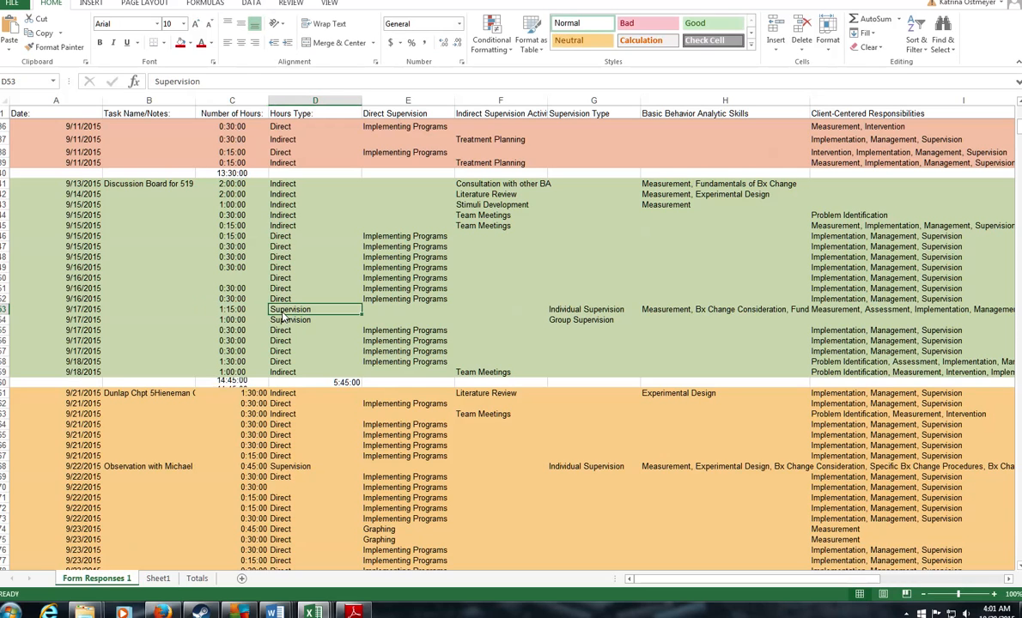
text(Indirect)
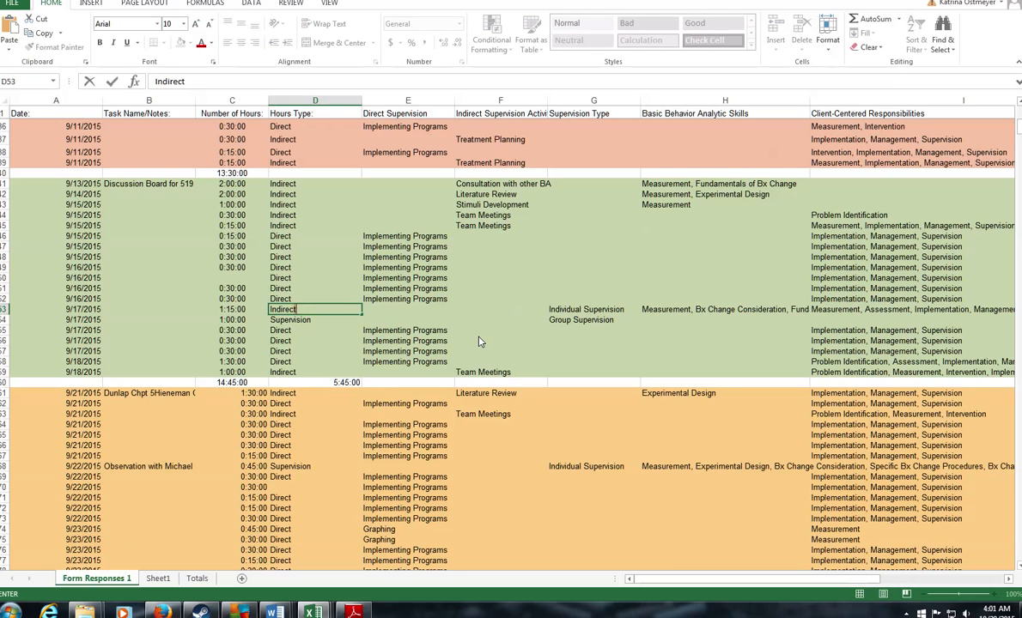
key(Return)
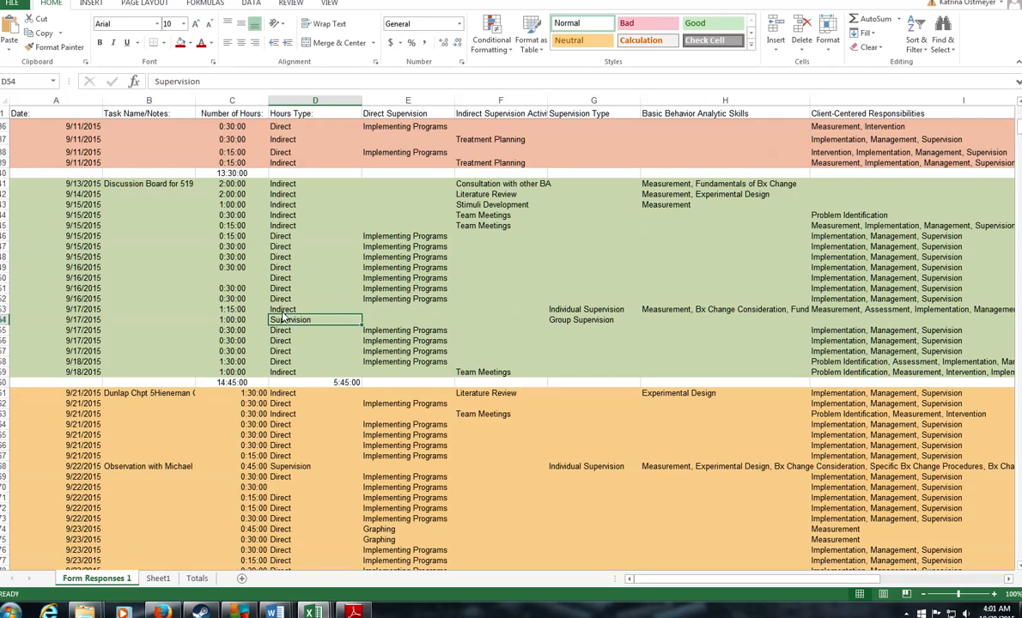
key(Up)
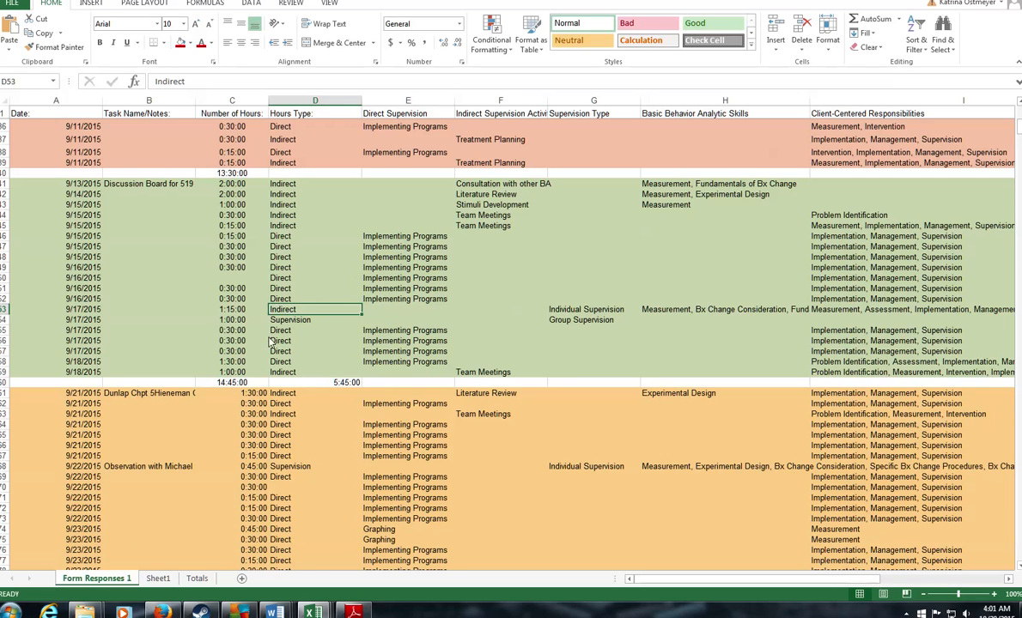
scroll(226, 292, down, 1)
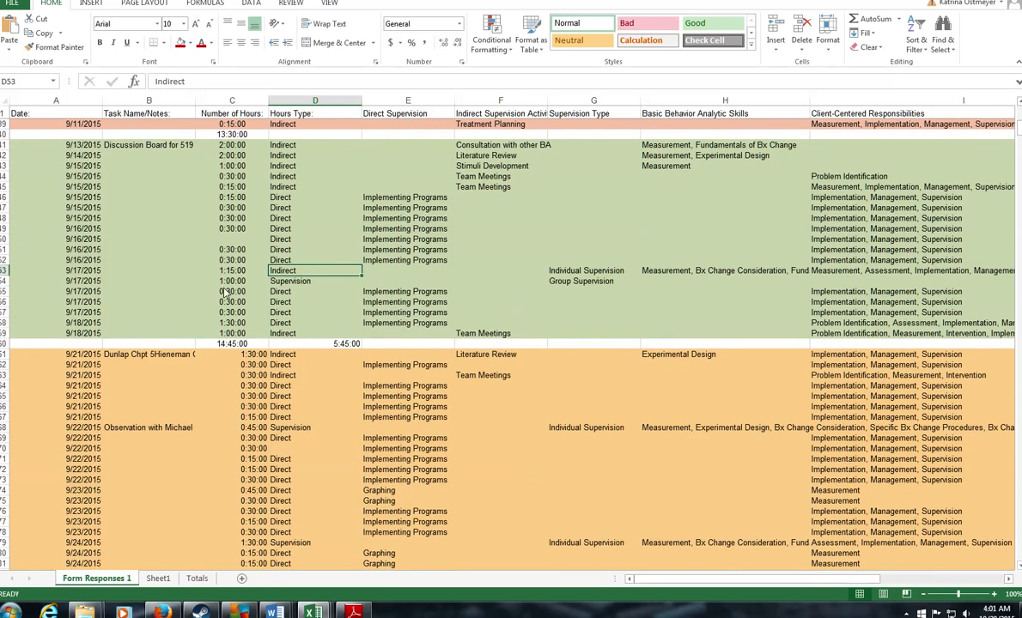
scroll(225, 292, down, 1)
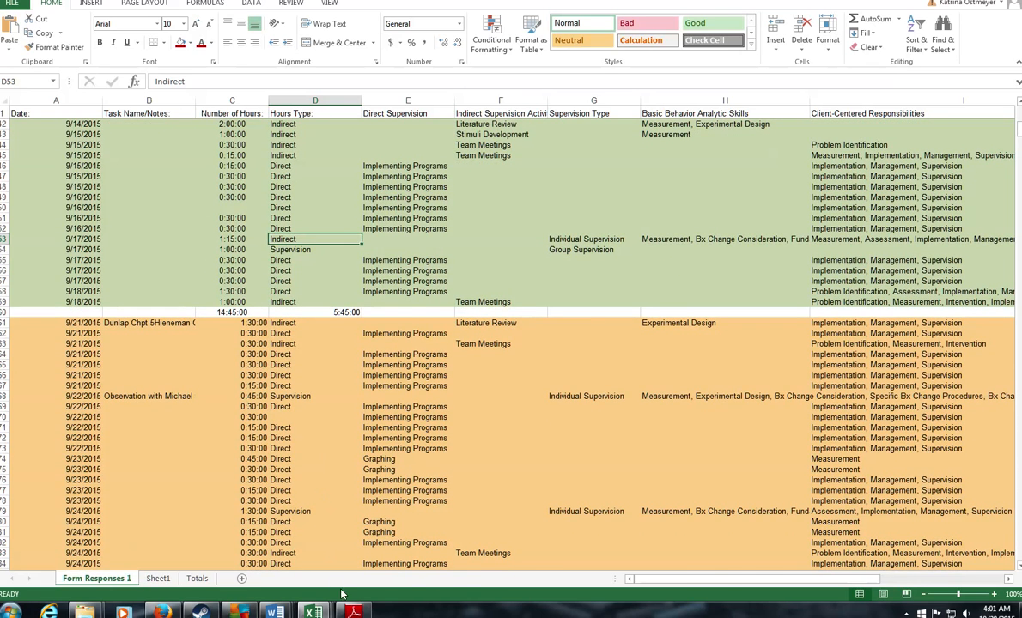
click(352, 612)
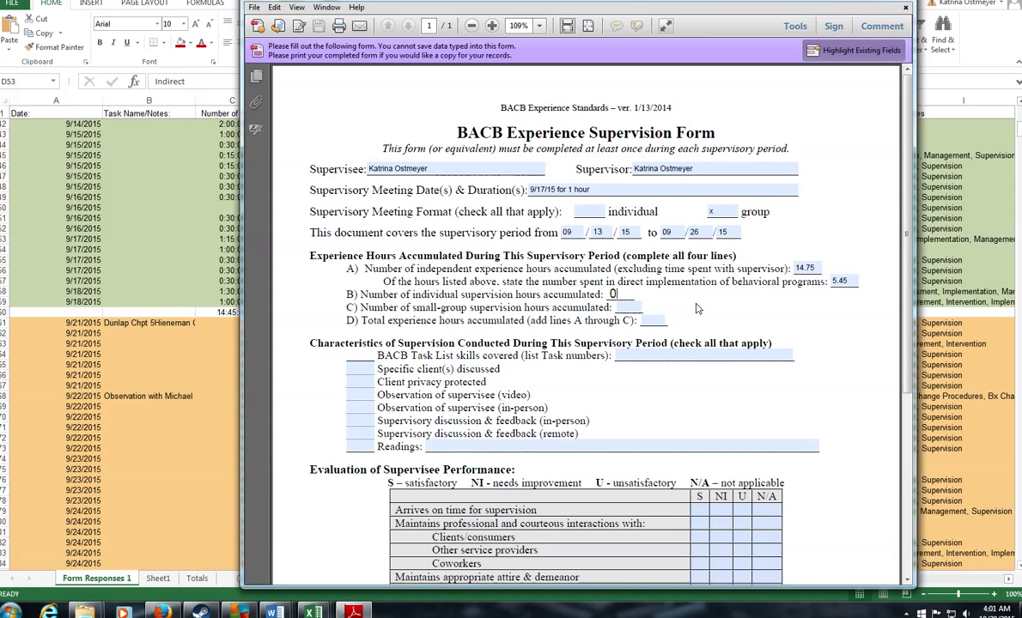
Step: Enter 1 small-group hour on line C and 15.75 as the line D total
click(633, 310)
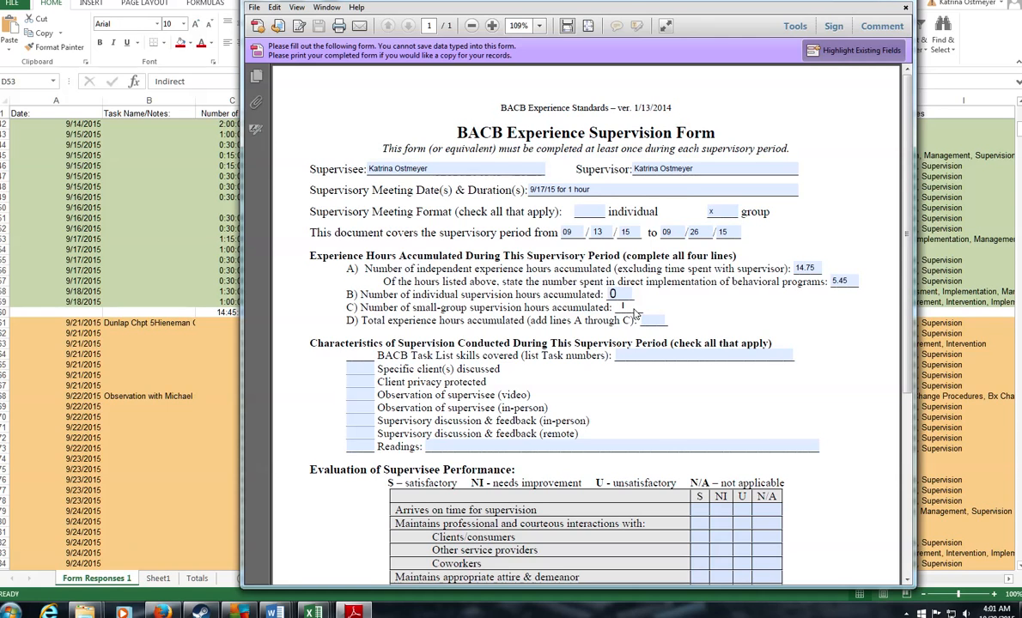
text(1)
key(Tab)
text(15.75)
Step: Check the supervision entries and the period SUM formula in C60 in Excel
key(alt+Tab)
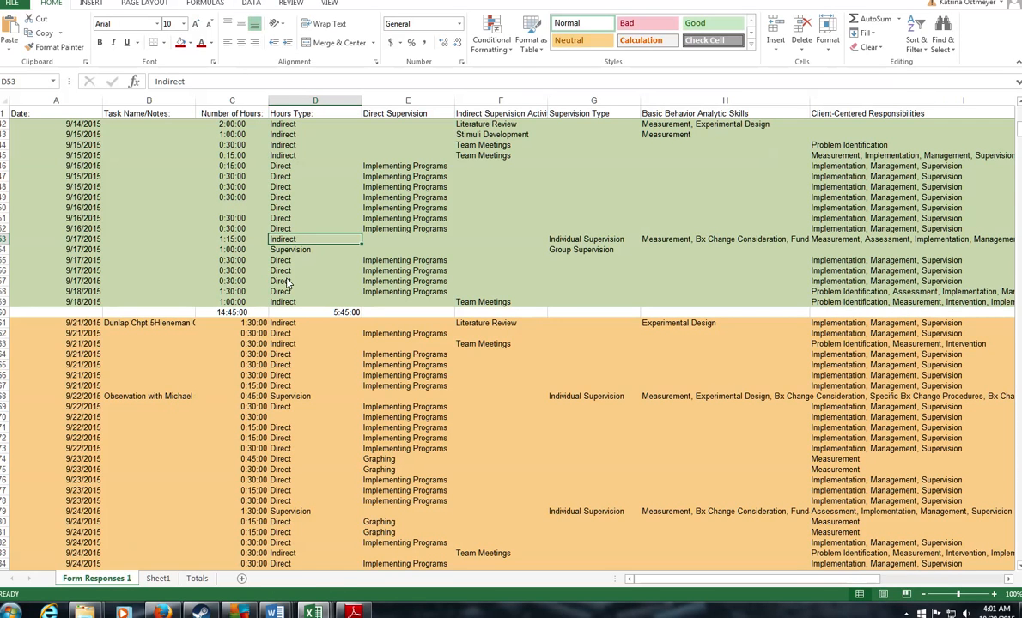
click(238, 237)
click(241, 250)
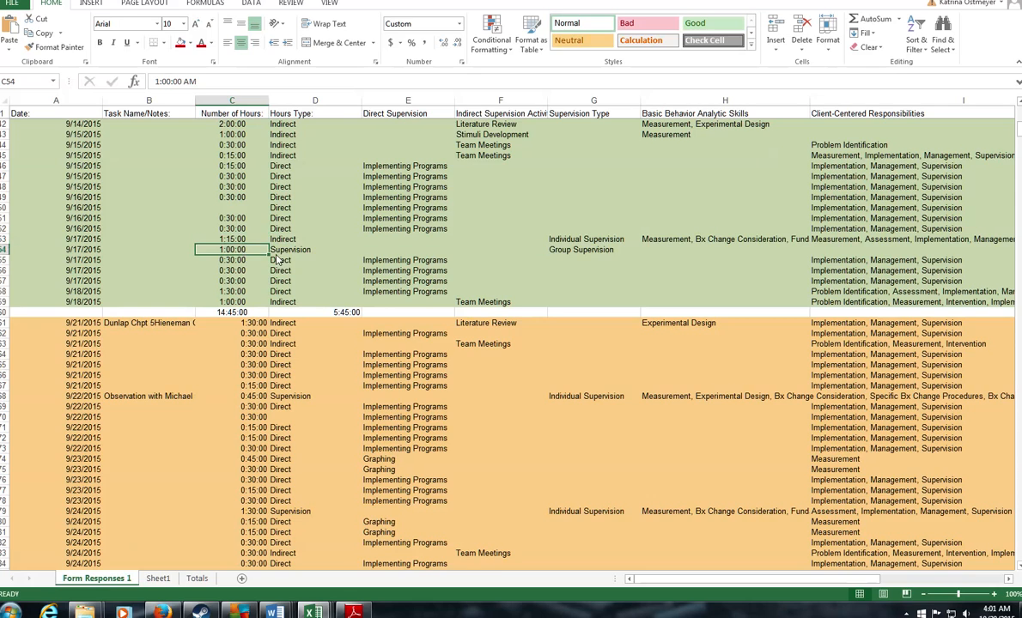
double_click(232, 312)
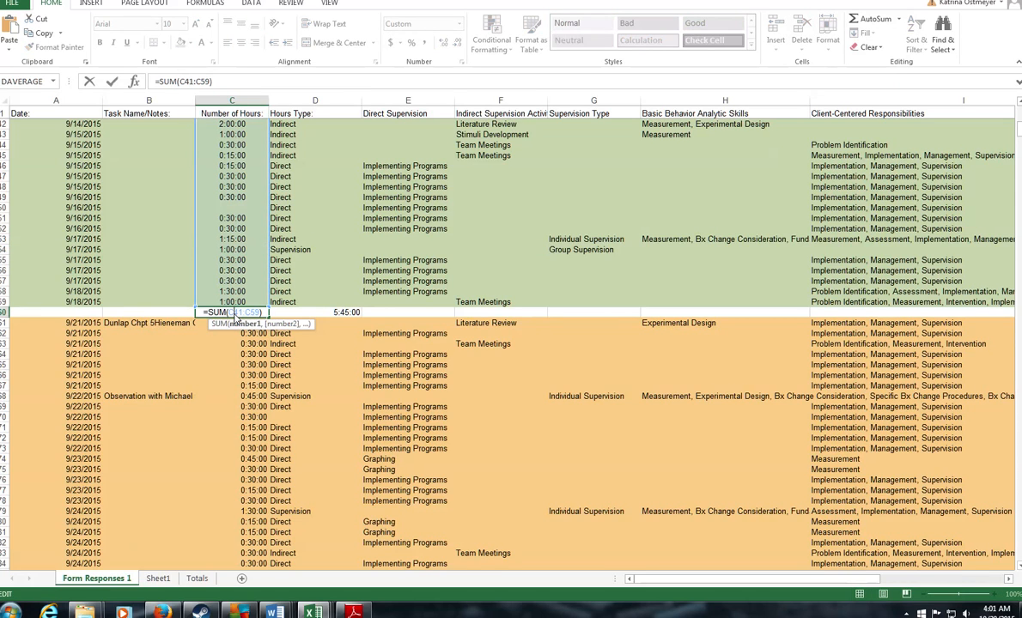
click(237, 253)
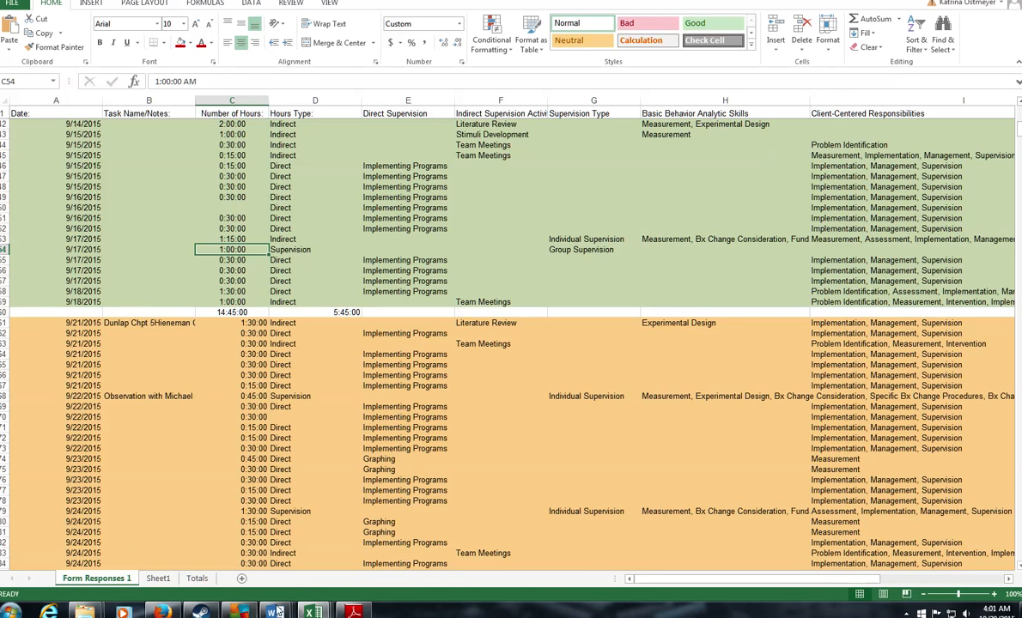
click(354, 610)
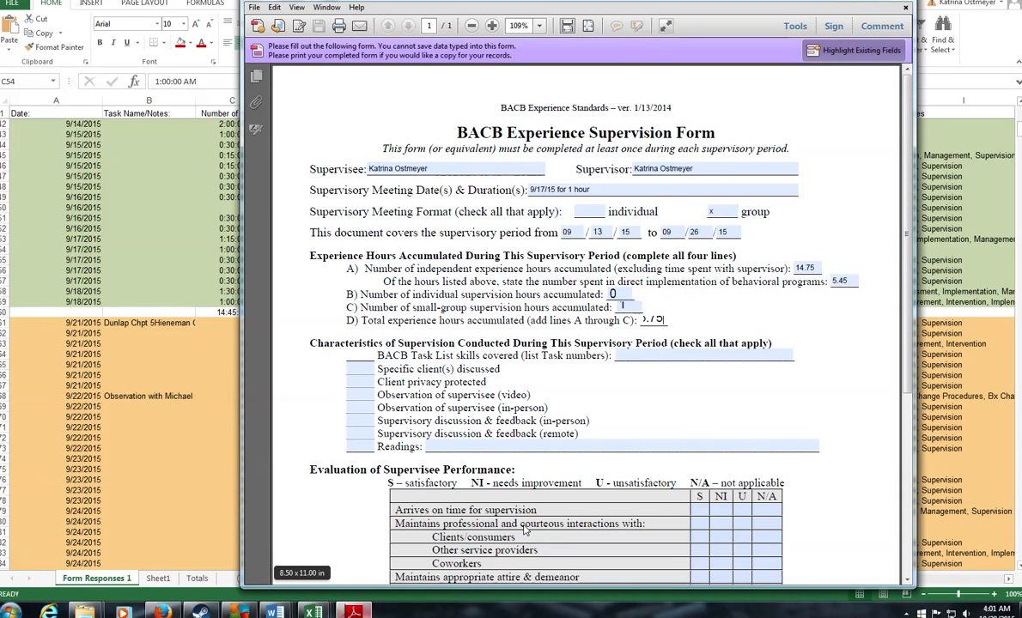
Step: Change line A to 13.75 independent hours and correct the line D total to 14
key(BackSpace)
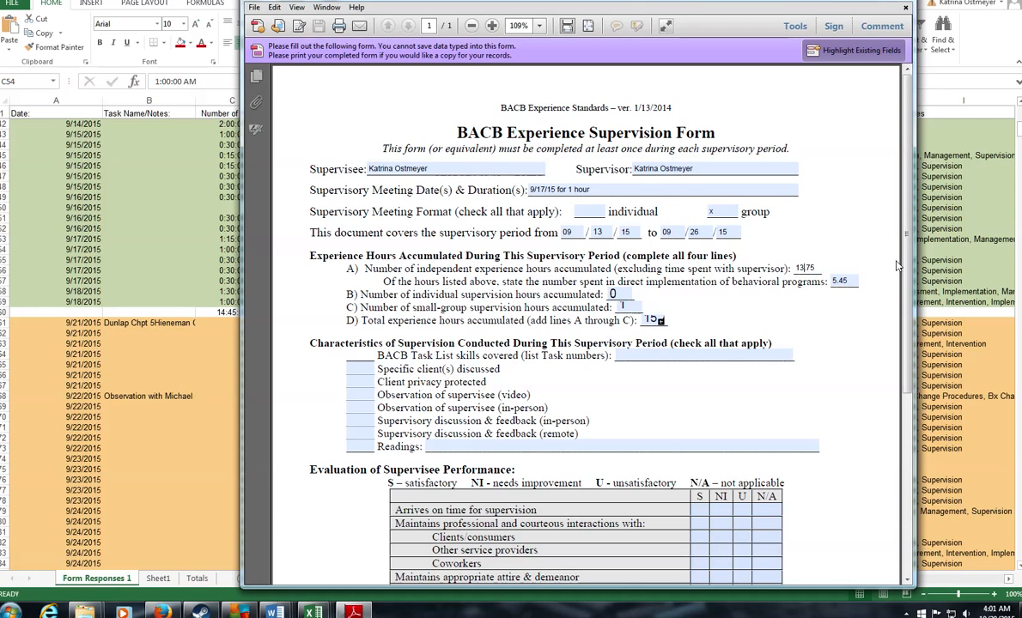
drag(417, 269, 771, 276)
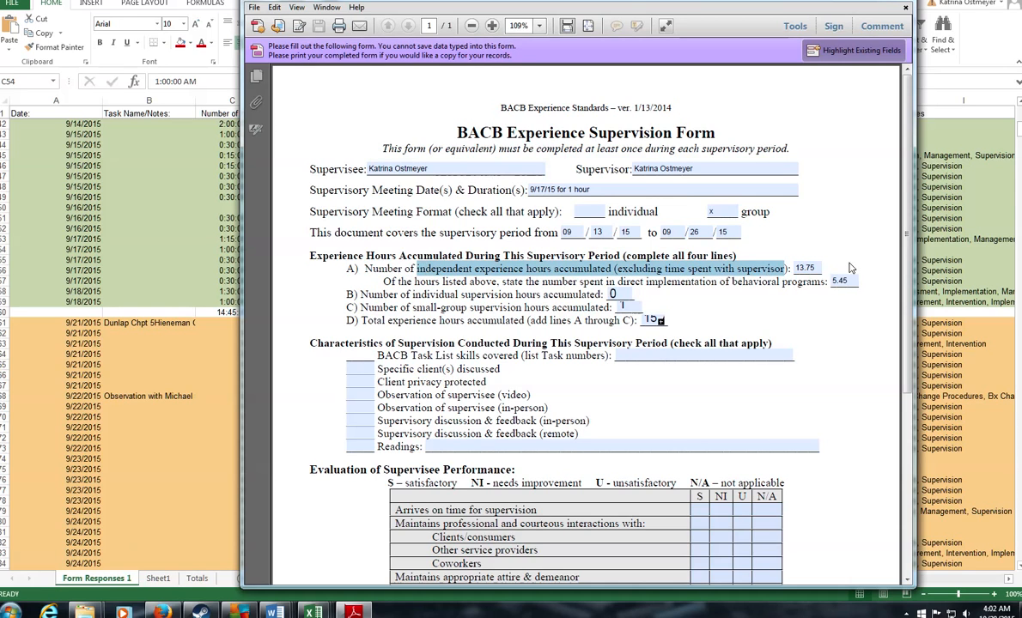
click(621, 295)
click(661, 322)
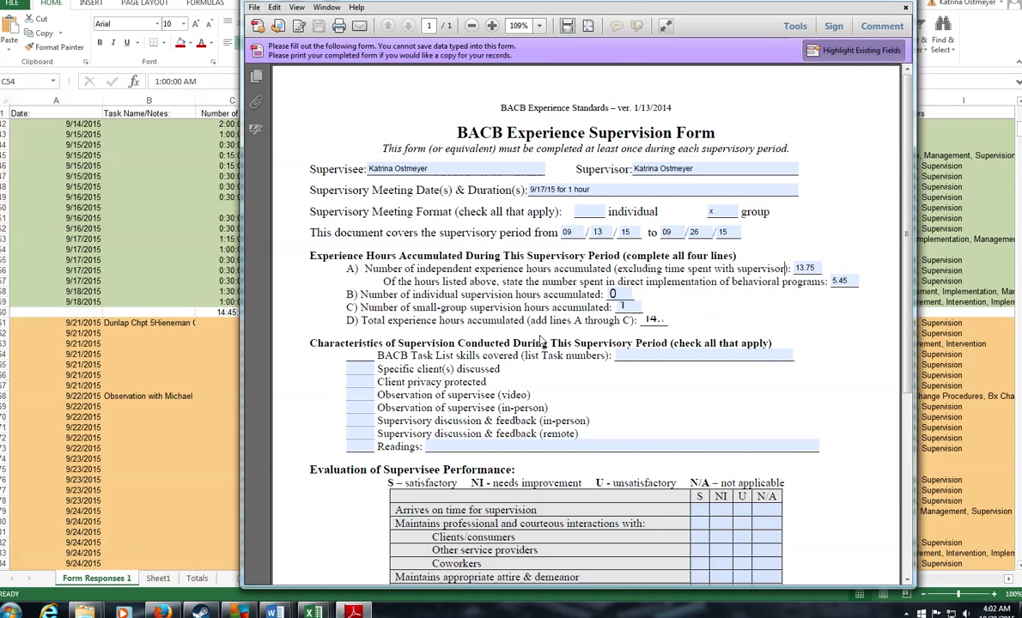
click(487, 355)
click(666, 358)
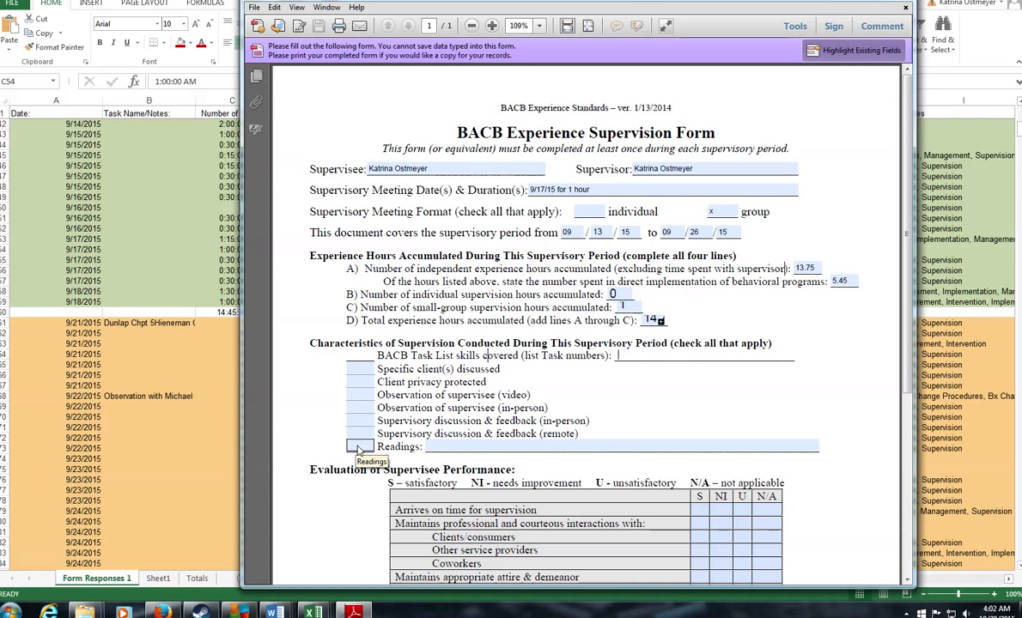
scroll(657, 432, down, 2)
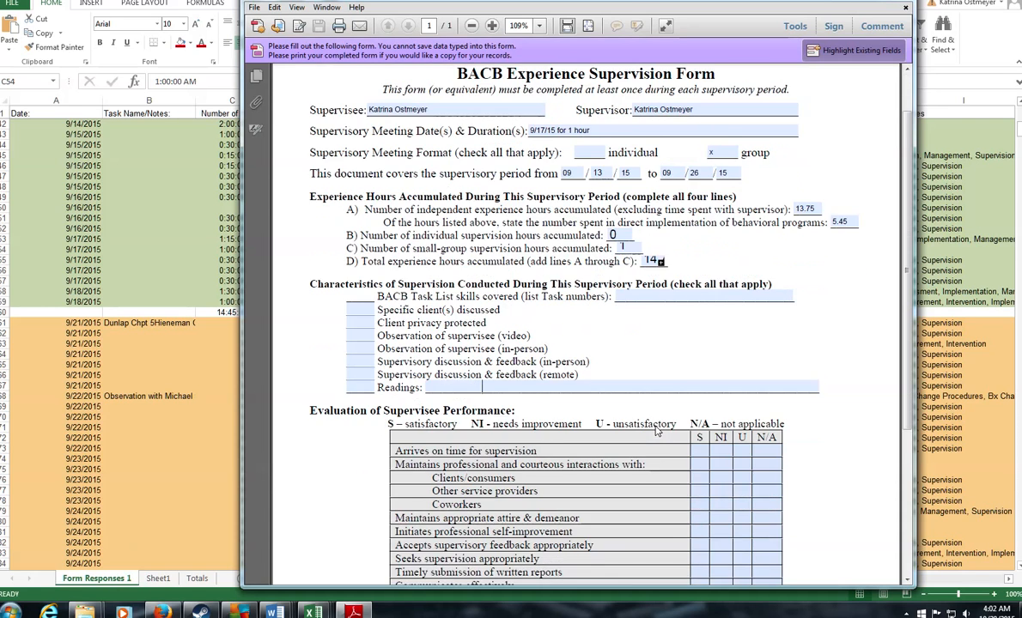
scroll(636, 431, down, 6)
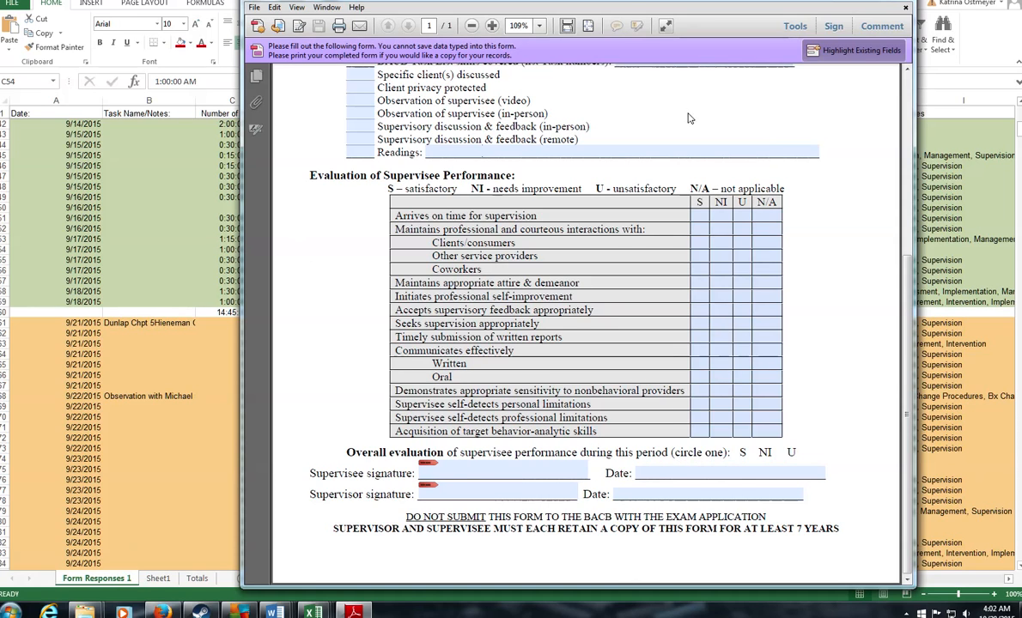
Step: Select the 9/21–9/25/2015 hours in column C and read their 15:30:00 sum
click(57, 304)
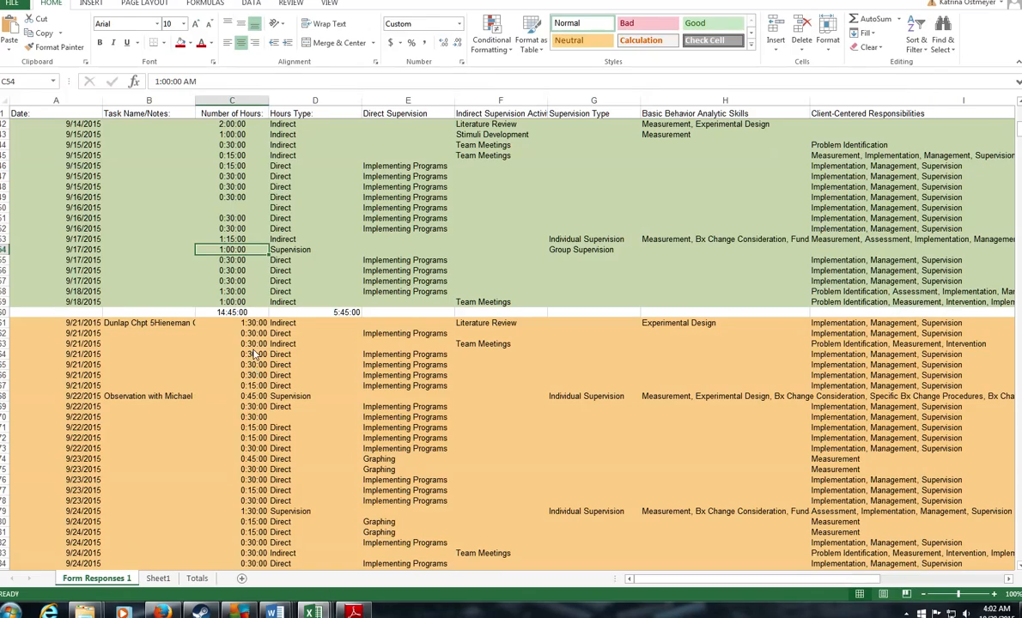
drag(254, 354, 273, 102)
scroll(227, 365, up, 20)
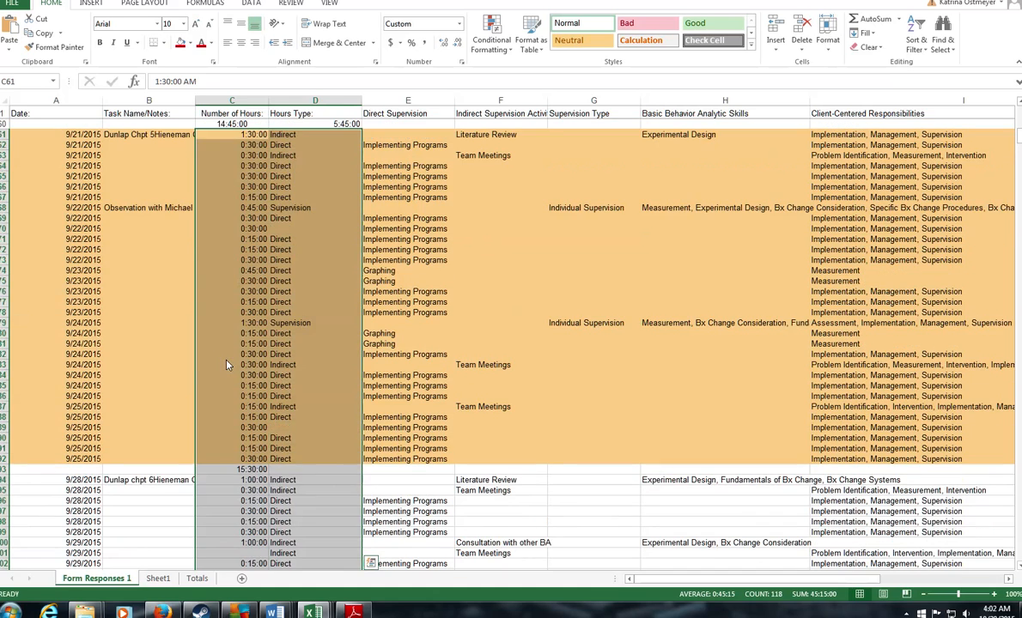
click(228, 365)
drag(226, 458, 239, 163)
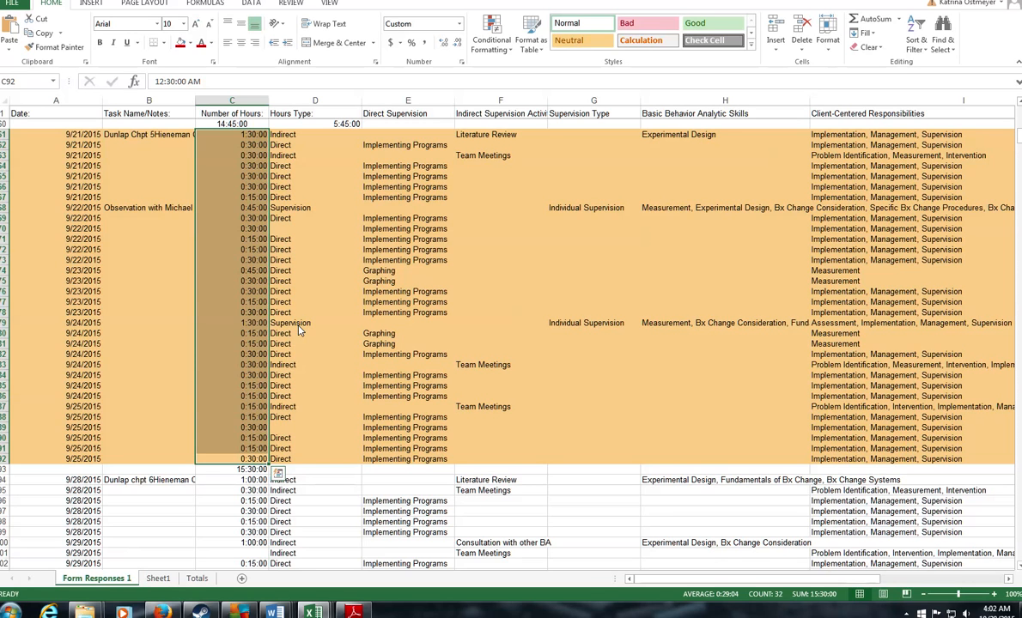
click(352, 611)
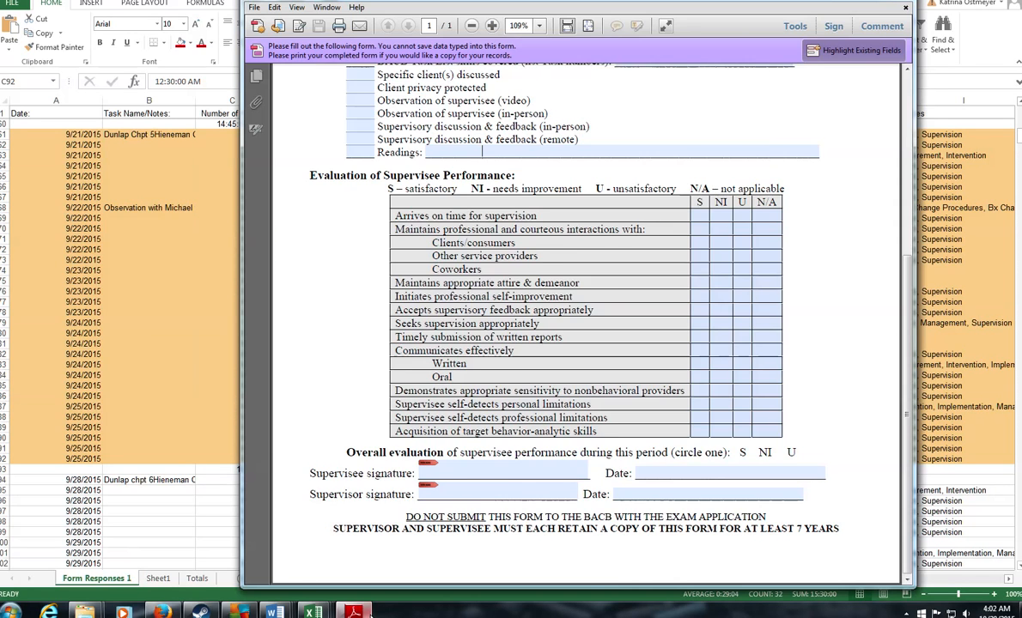
Step: Replace the old supervisor in the Supervisor field with the new supervisor's name
scroll(578, 255, up, 4)
scroll(577, 255, down, 1)
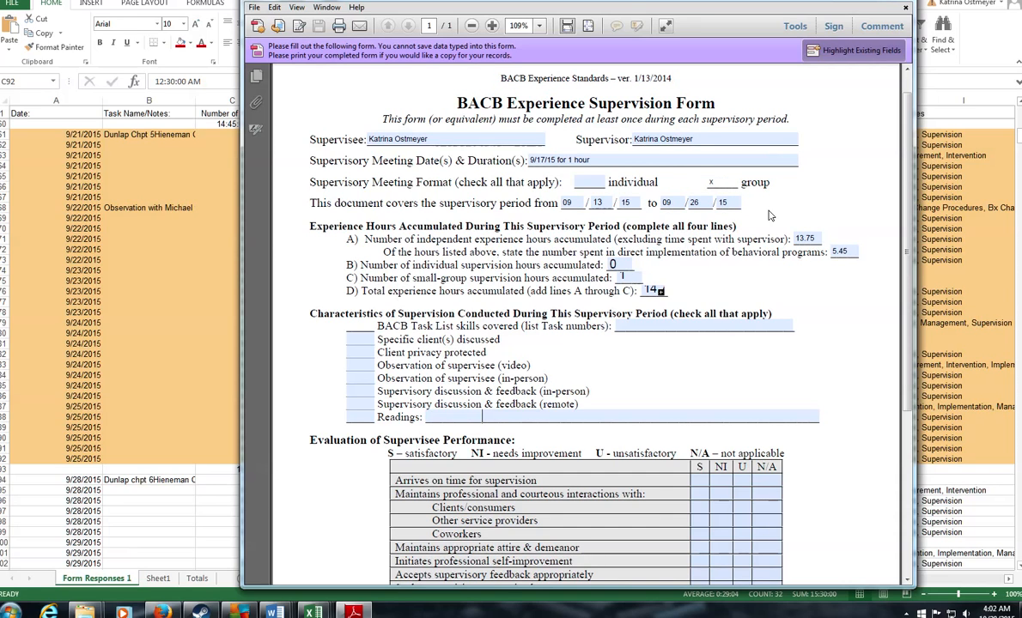
click(650, 141)
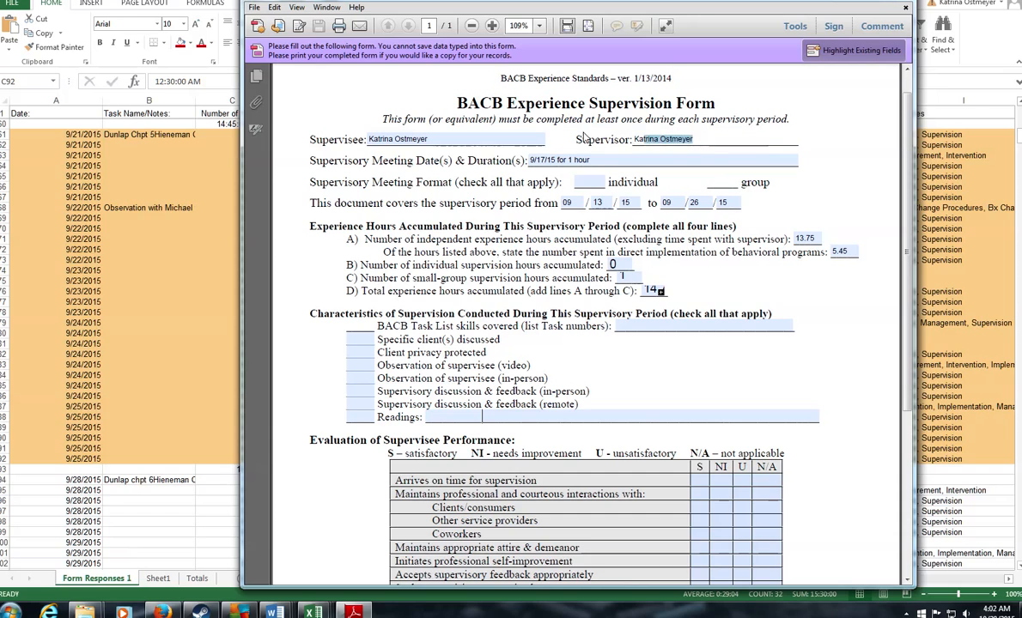
key(BackSpace)
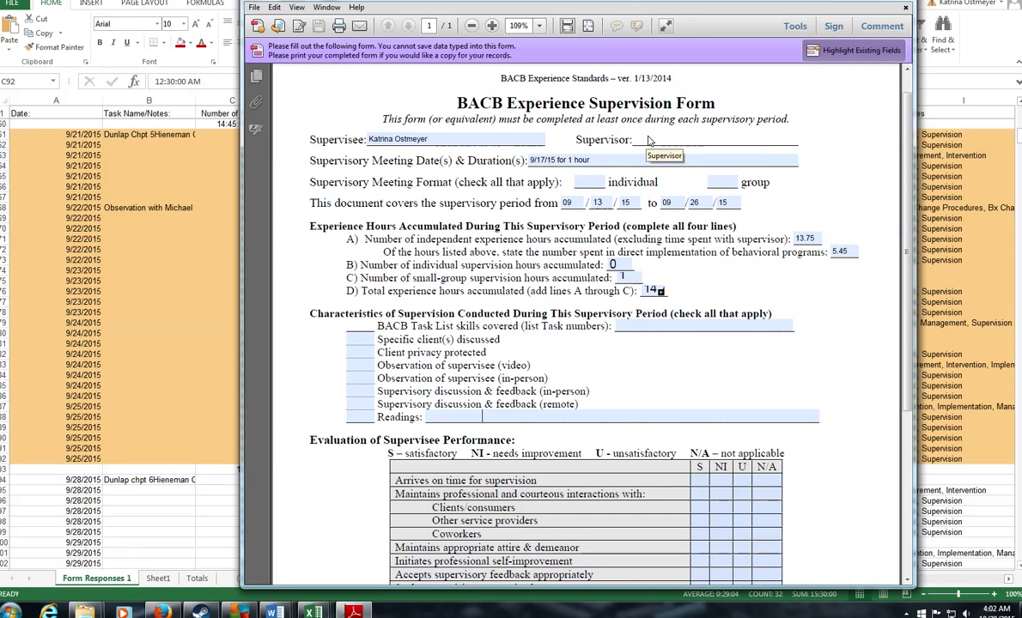
text(Jane Doe)
Step: Mark the meeting format as individual with an x
click(588, 182)
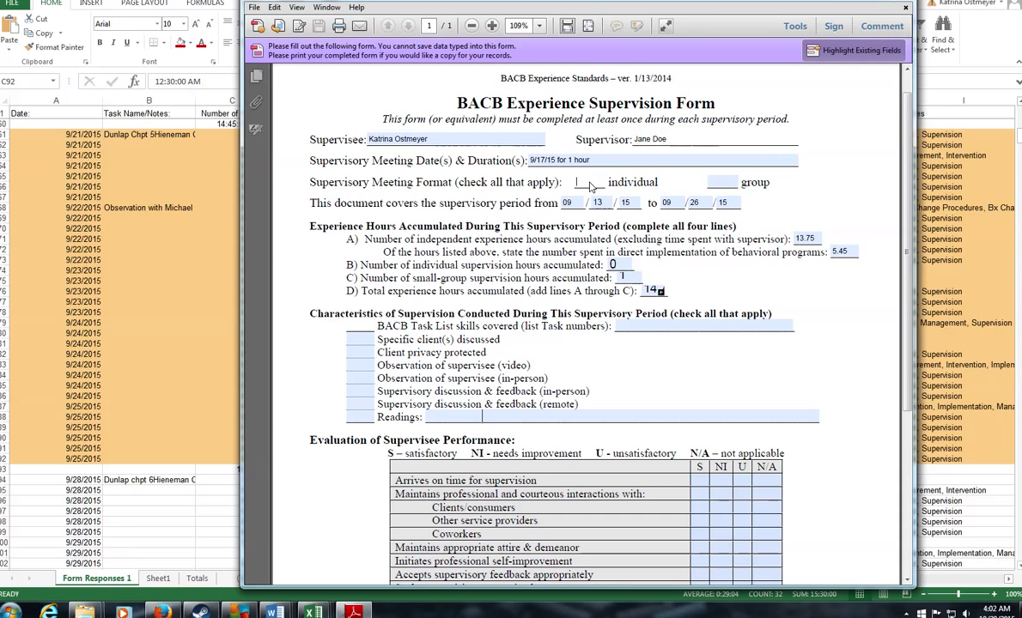
text(x)
key(shift+Tab)
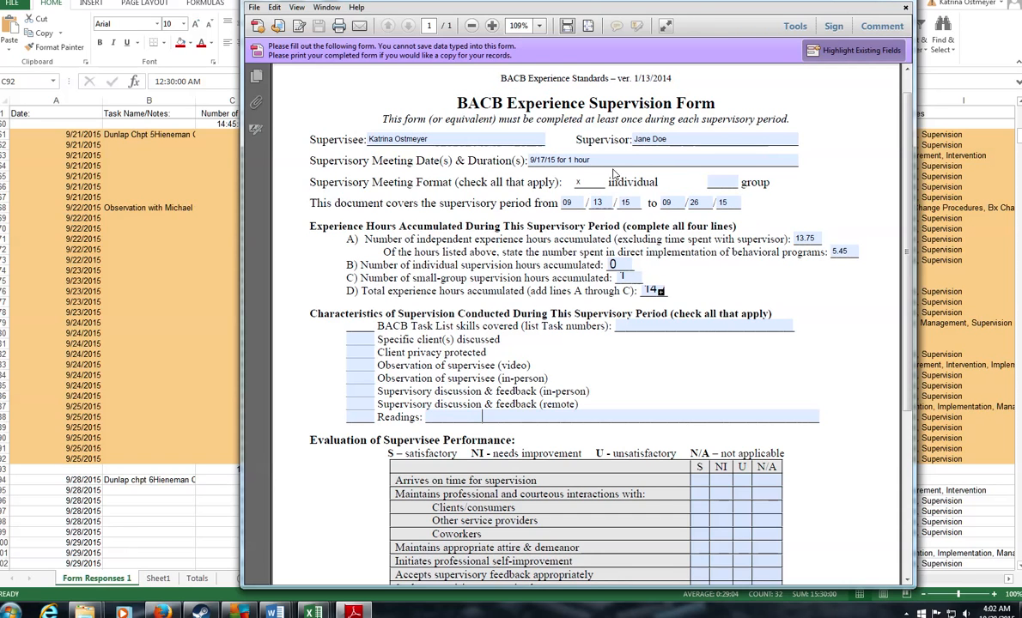
click(47, 230)
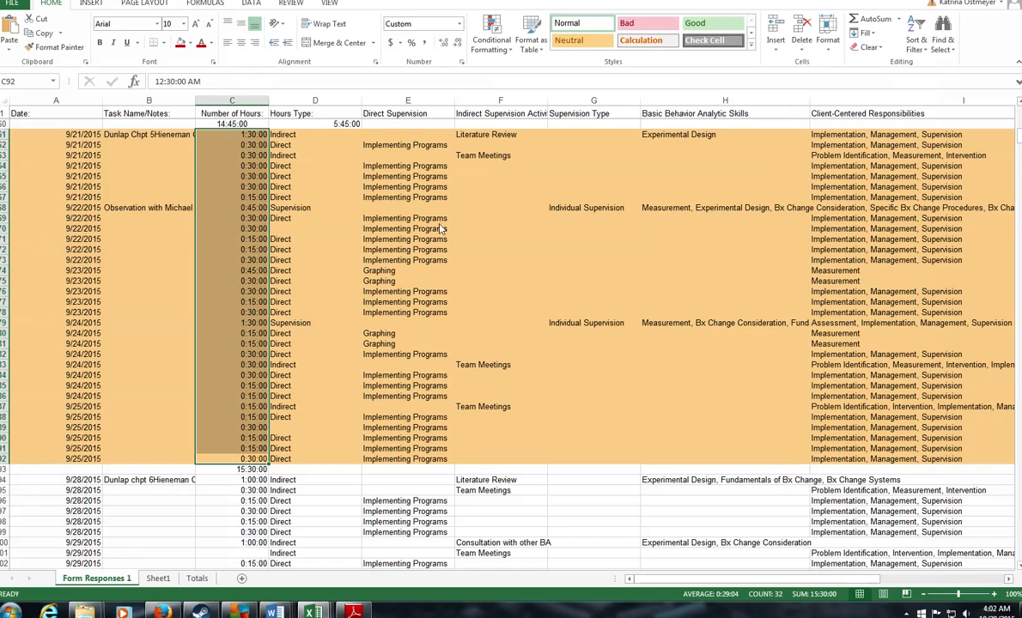
Step: Locate and highlight the 9/24/2015 Individual Supervision row in the Excel hours log
click(273, 207)
click(257, 208)
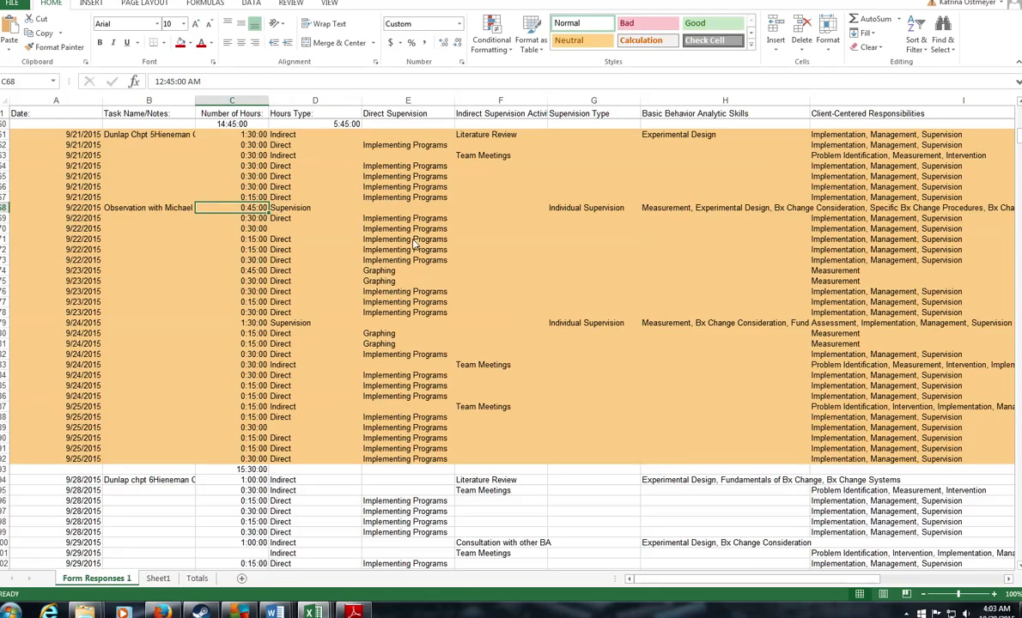
scroll(414, 241, up, 2)
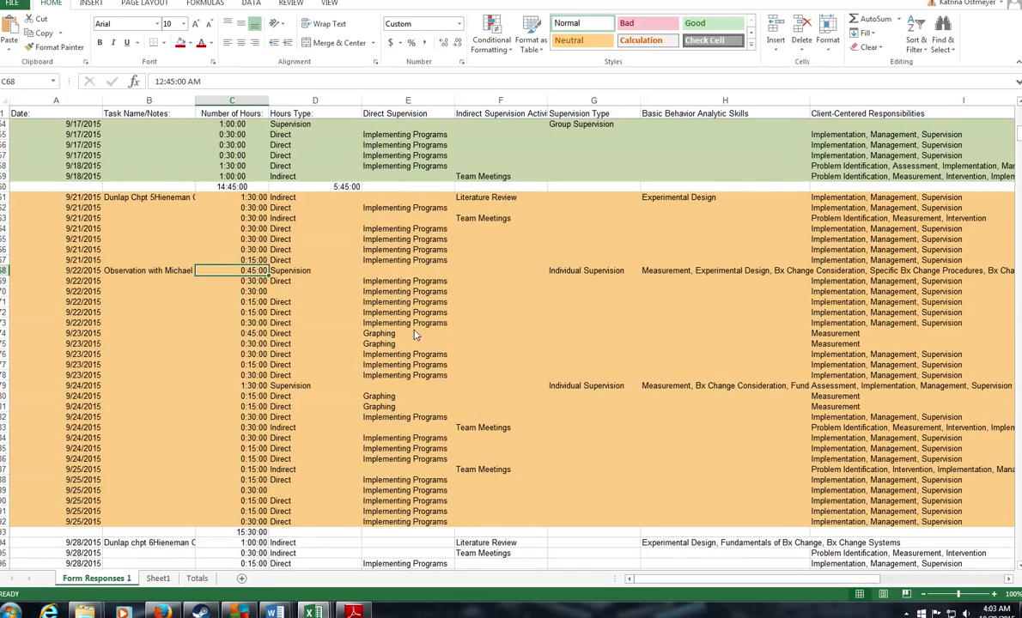
scroll(277, 316, up, 2)
scroll(277, 316, down, 1)
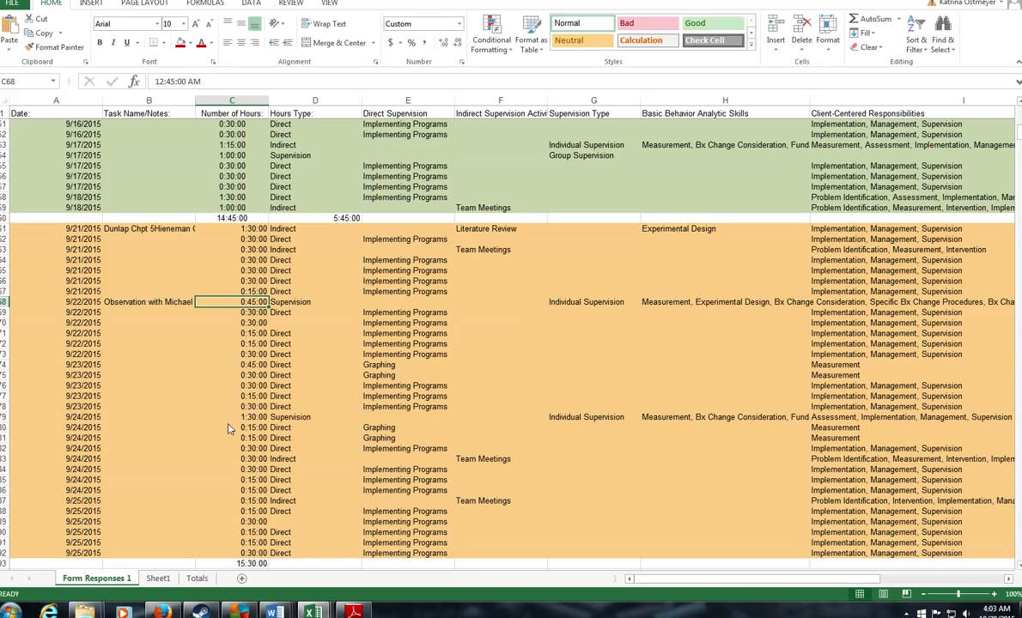
click(258, 418)
drag(567, 421, 36, 424)
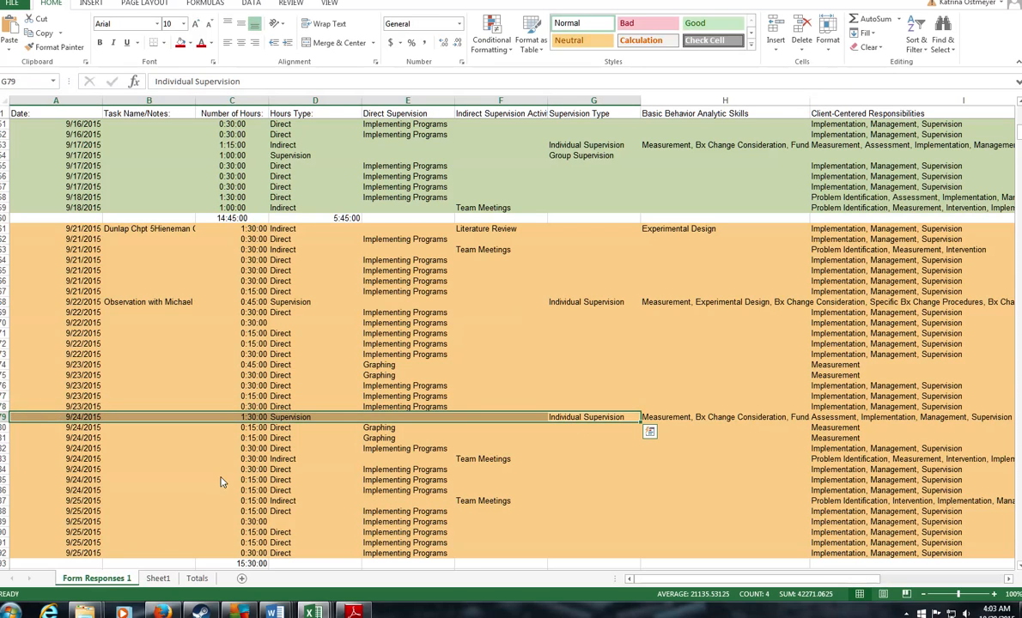
click(353, 612)
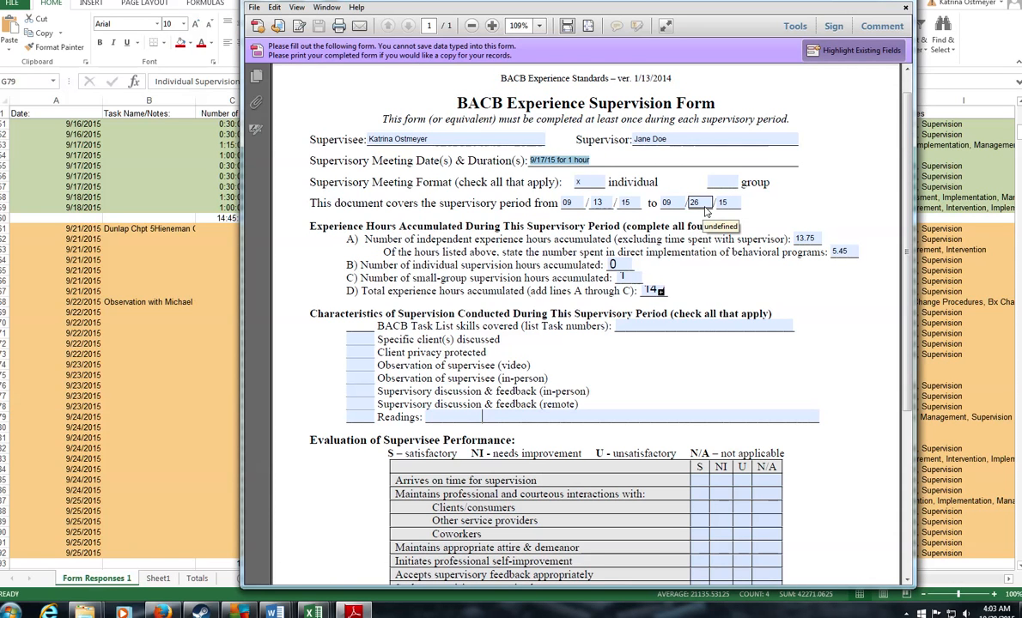
Step: Set the meeting date to 9/24/15 and mark the meeting format with an x
text(9)
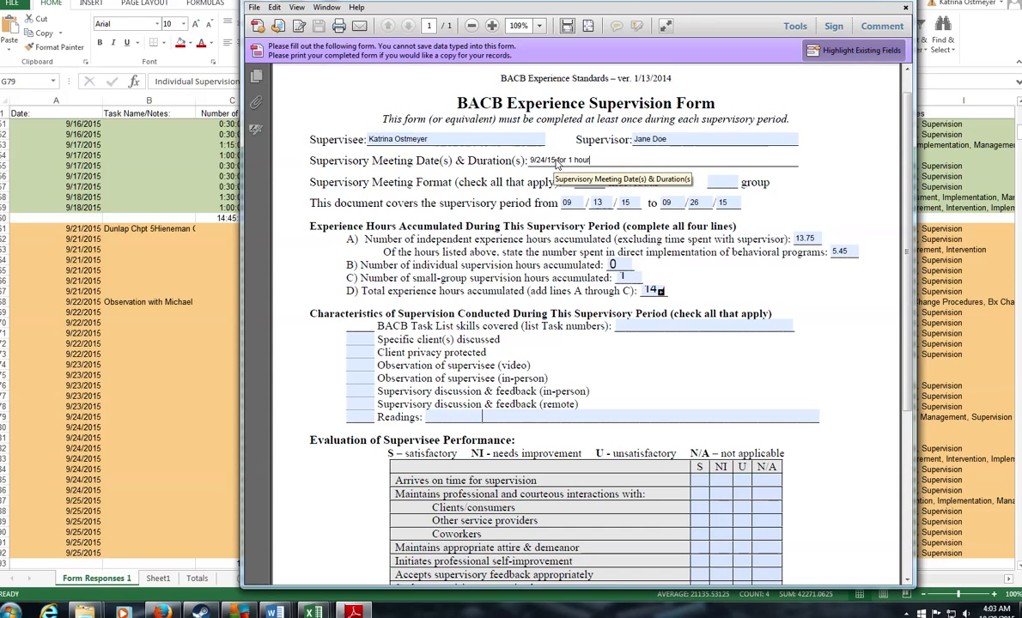
key(Tab)
text(x)
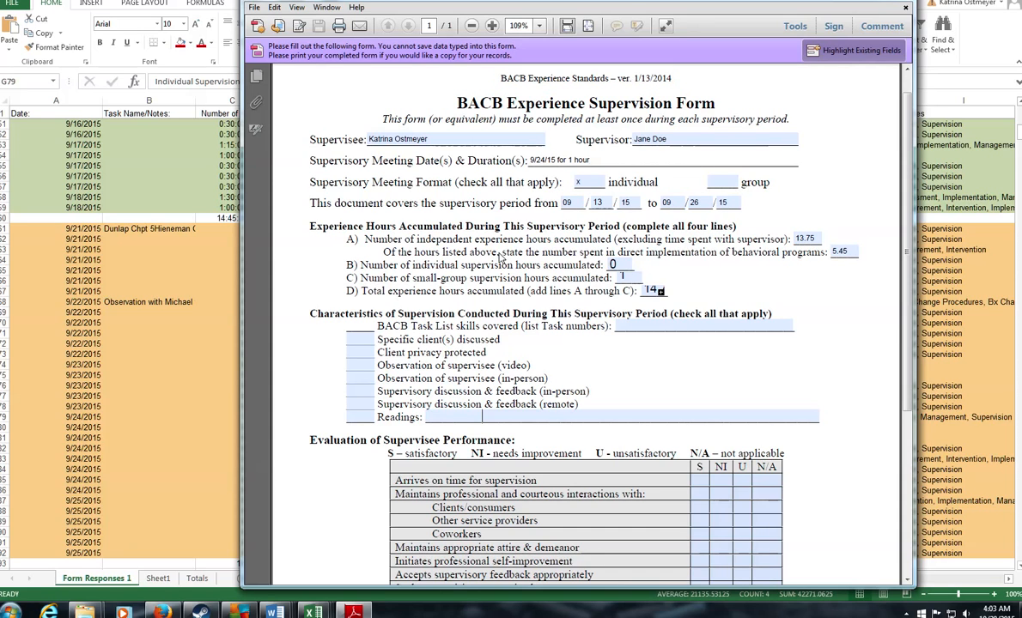
Step: Set line B individual hours to 1 and line C small-group hours to 0, then close the form
drag(816, 242, 781, 234)
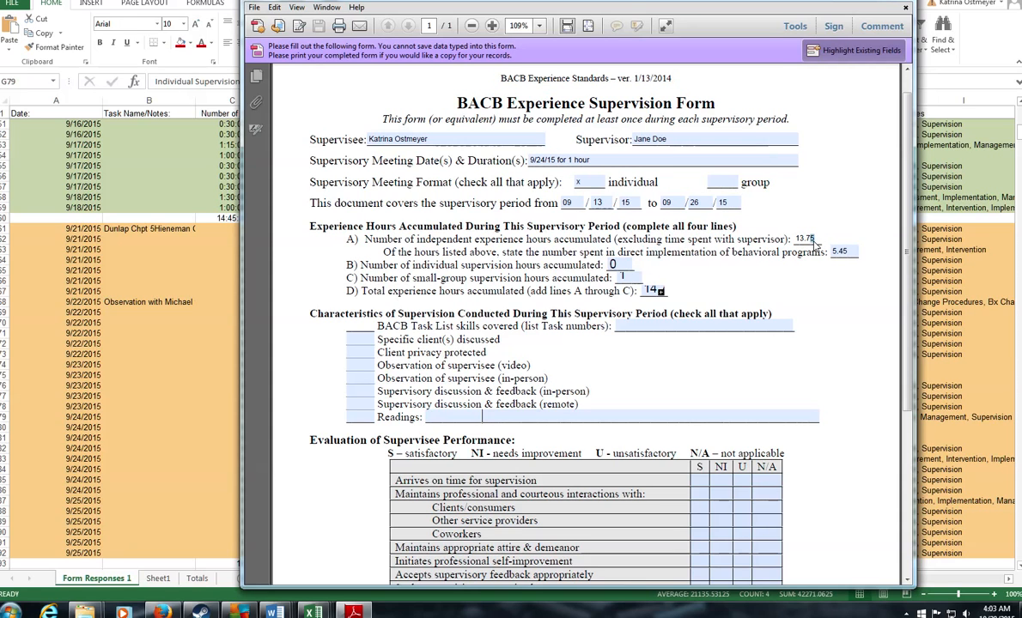
click(851, 255)
drag(850, 254, 829, 254)
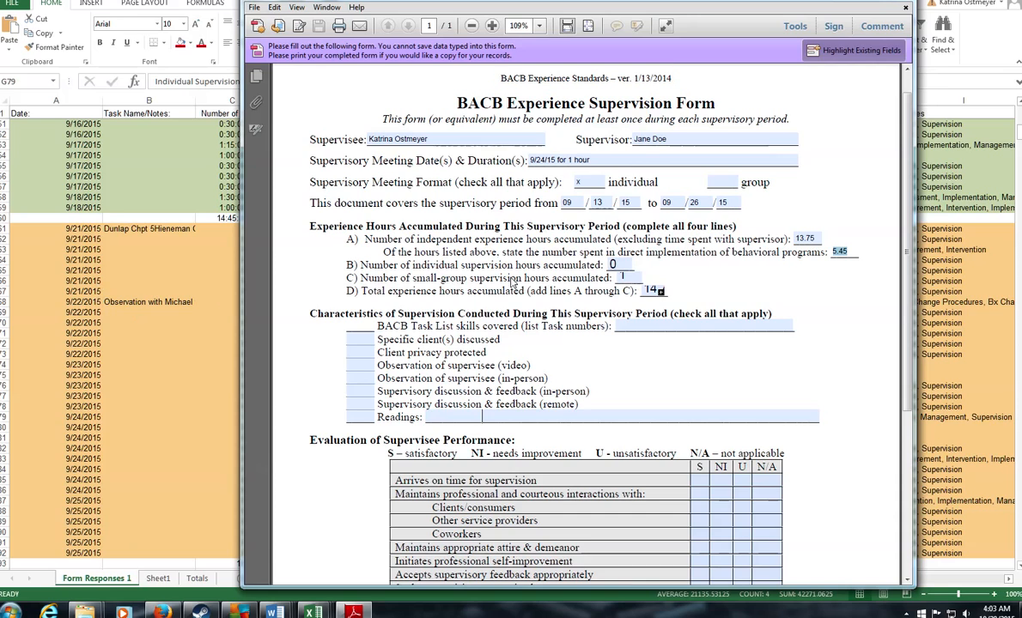
click(625, 277)
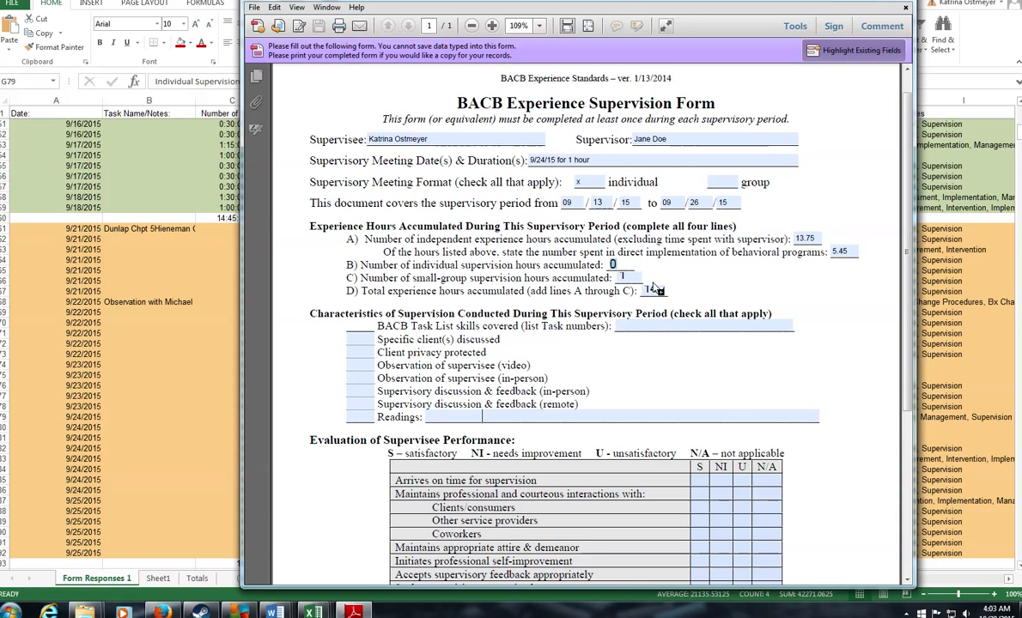
drag(626, 279, 599, 280)
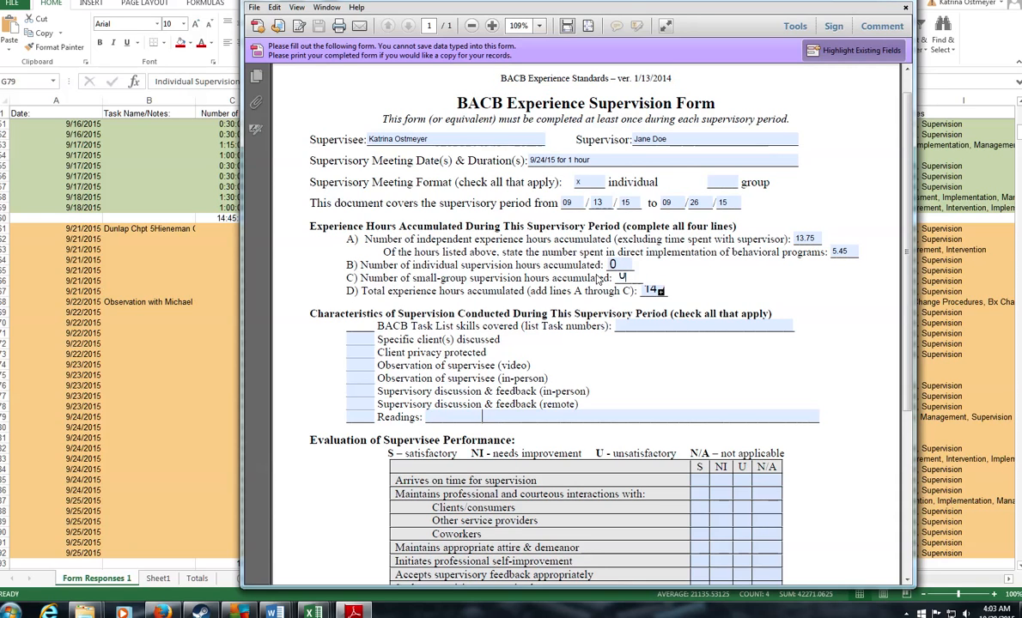
text(0)
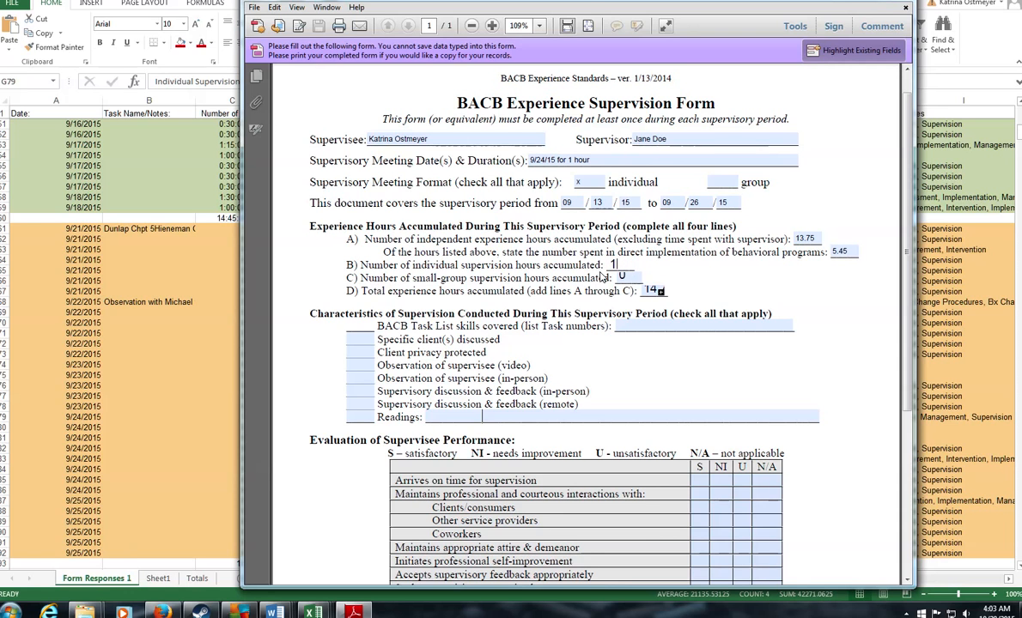
scroll(571, 331, down, 1)
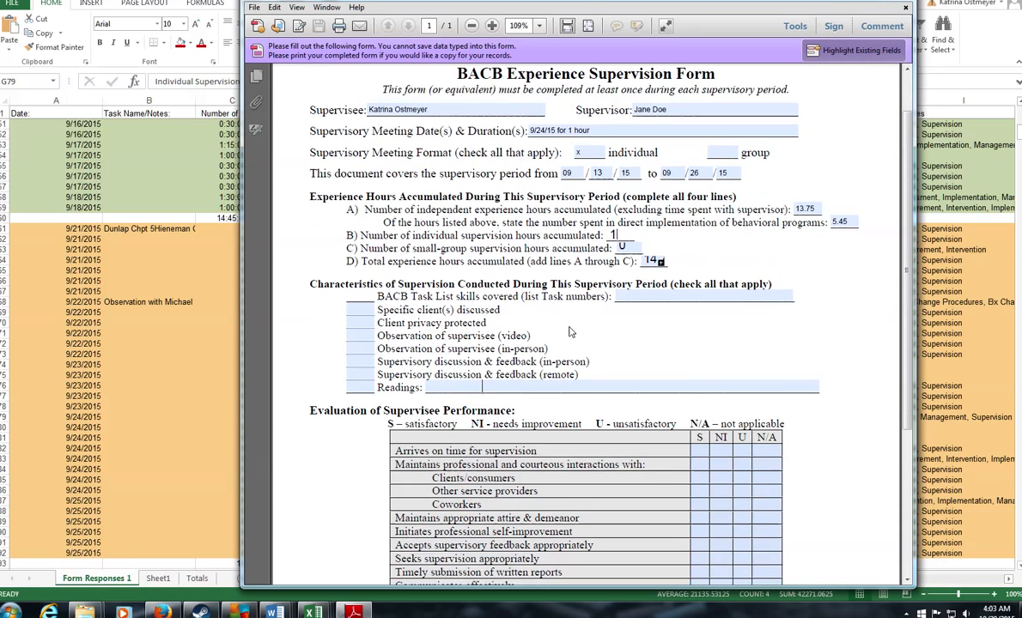
scroll(570, 331, down, 5)
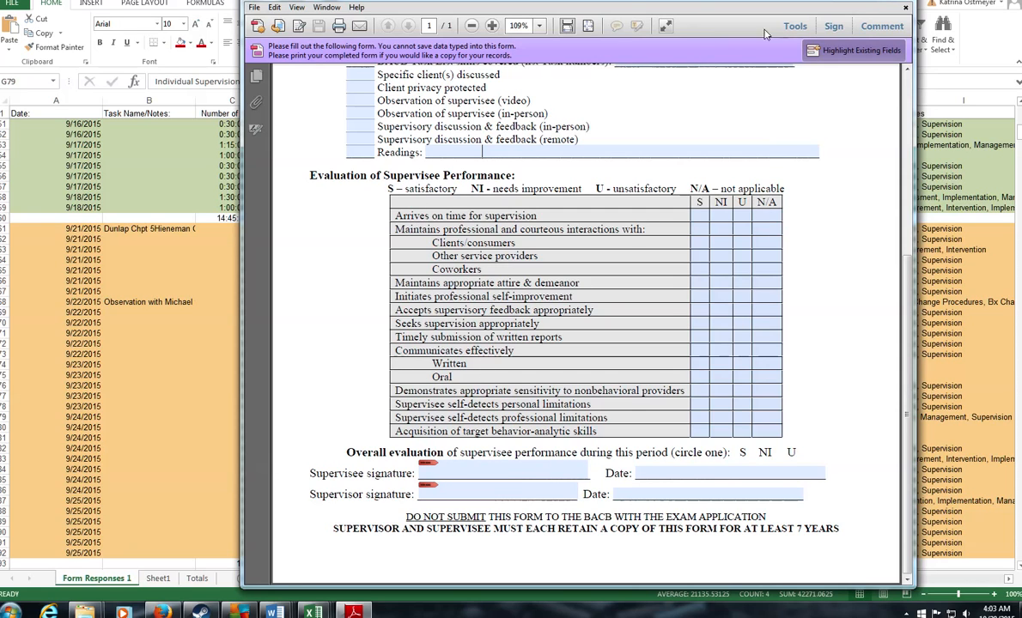
click(906, 8)
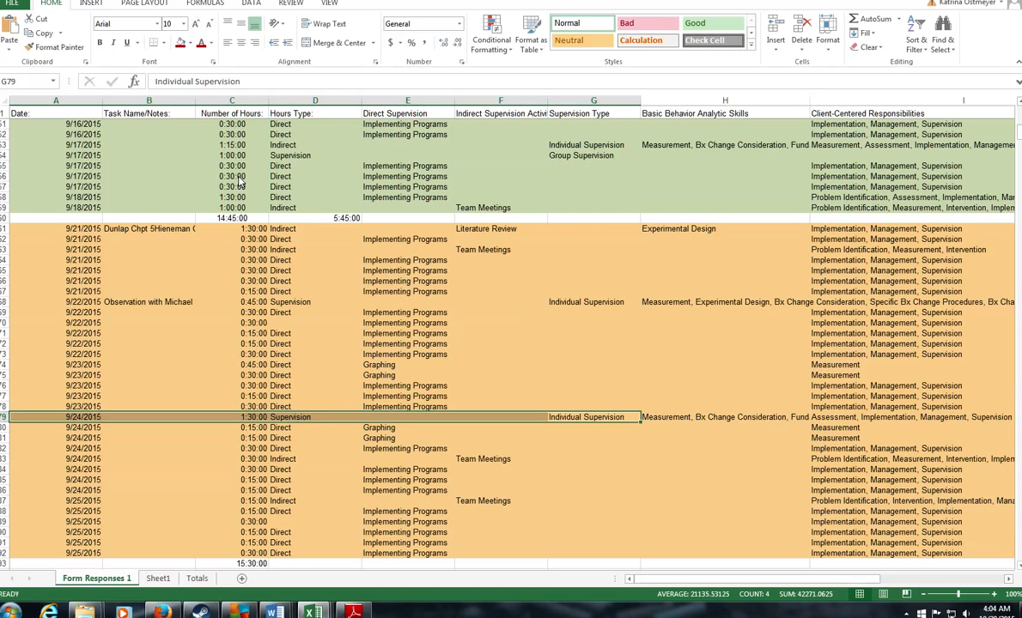
click(201, 608)
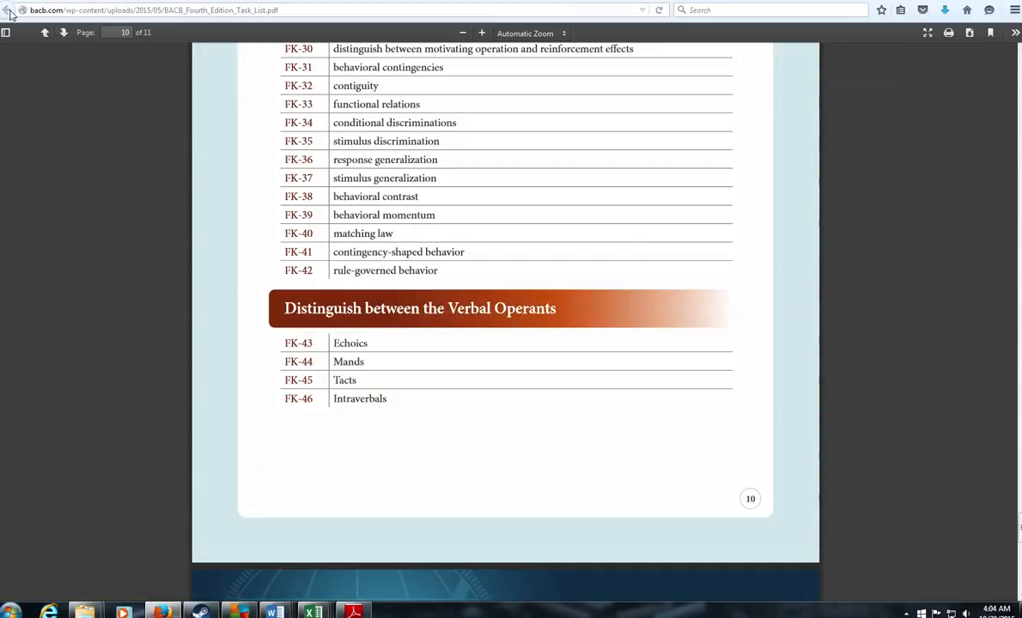
click(123, 12)
text(www)
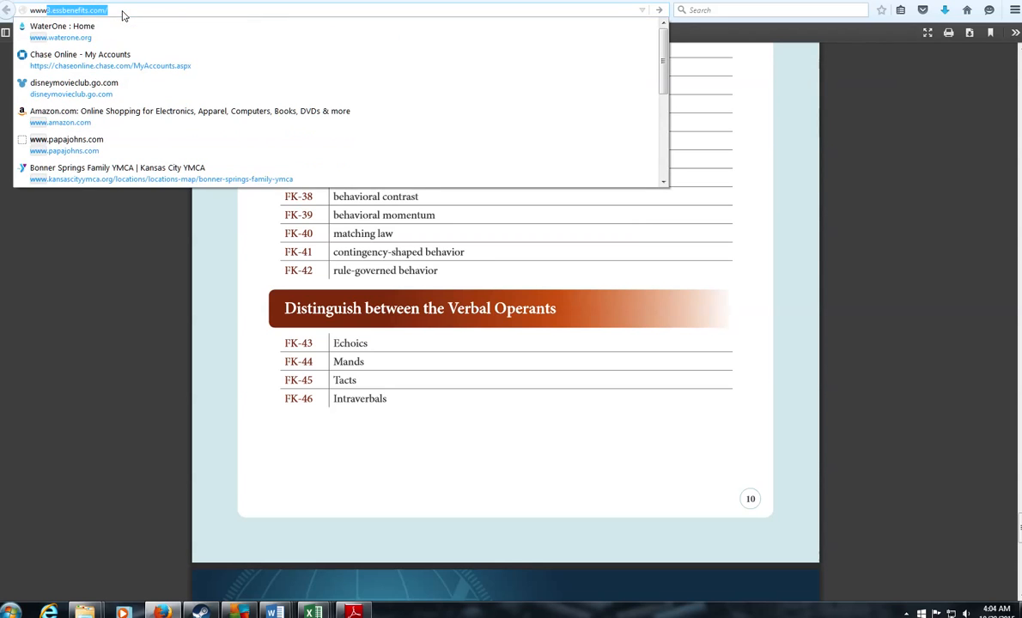
text(.bacb.com)
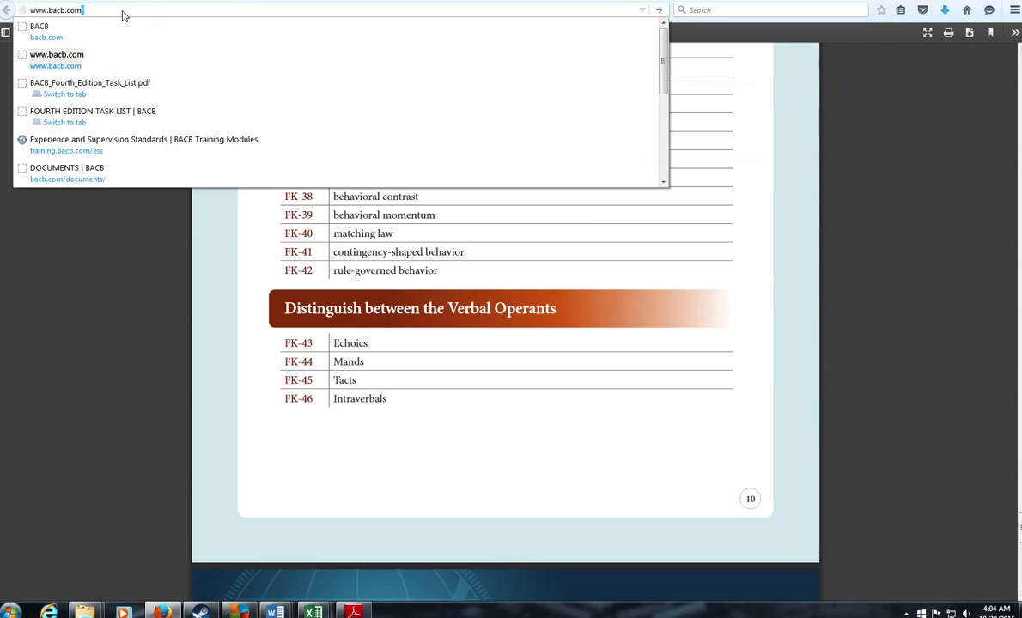
key(Return)
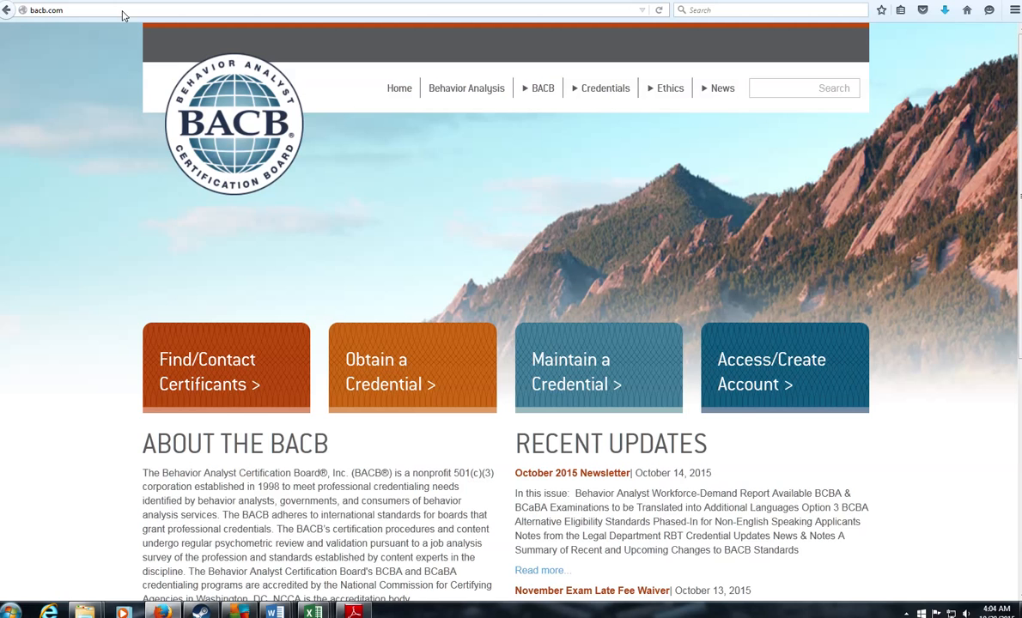
Step: Navigate from BACB Documents to the Experience Standards and Forms page, then return to Excel
scroll(326, 292, down, 5)
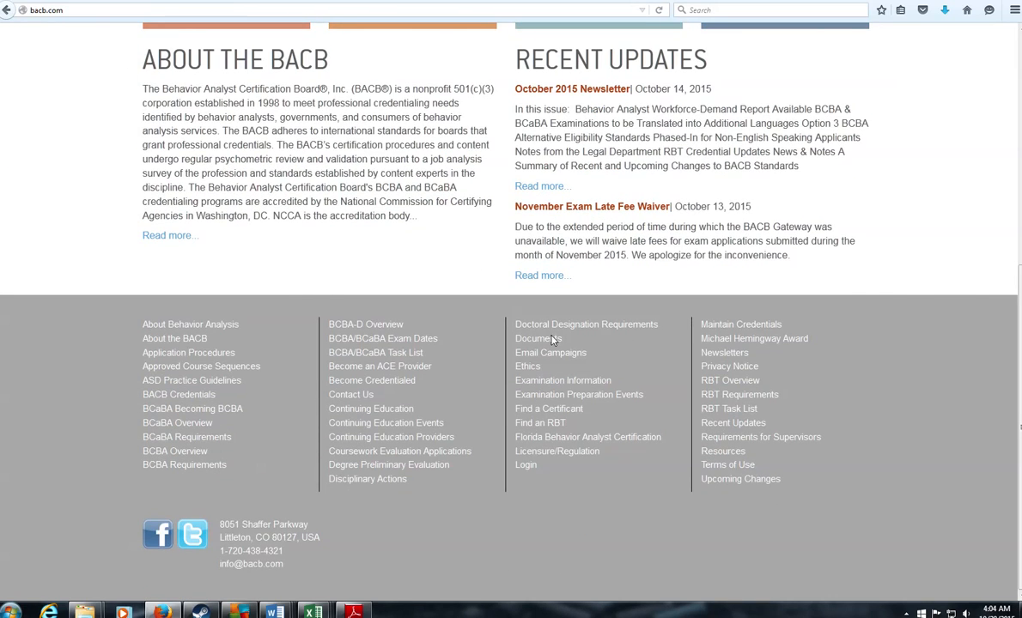
click(554, 340)
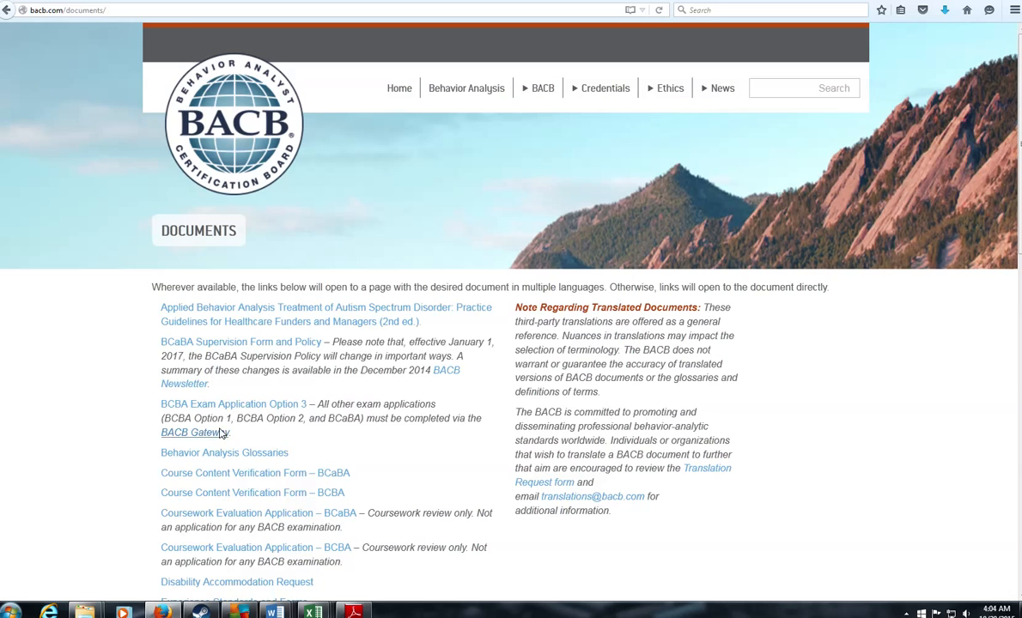
scroll(220, 433, down, 8)
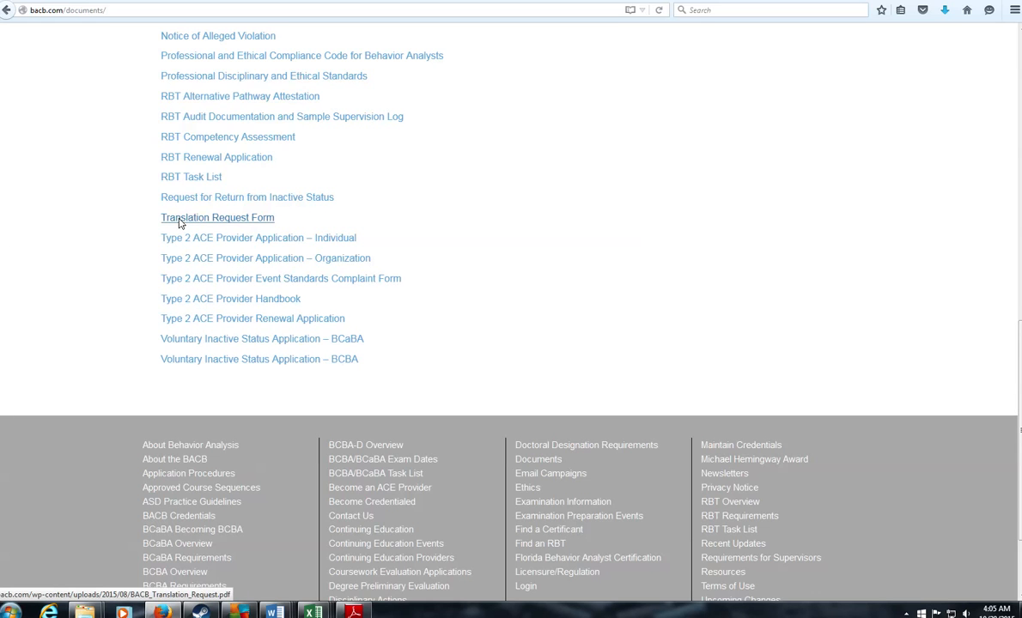
scroll(174, 203, up, 2)
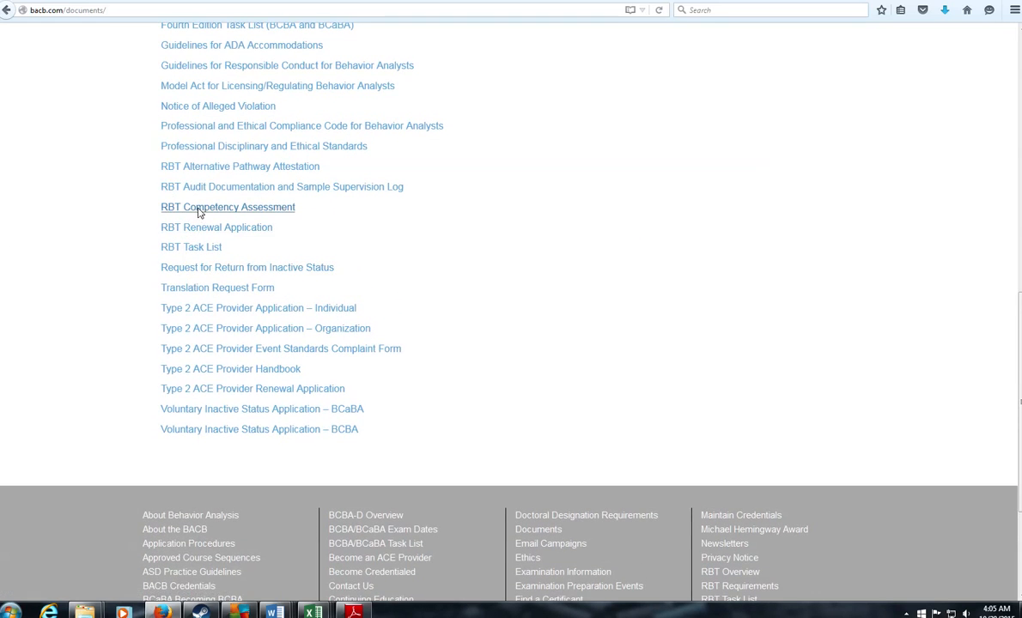
scroll(200, 206, up, 4)
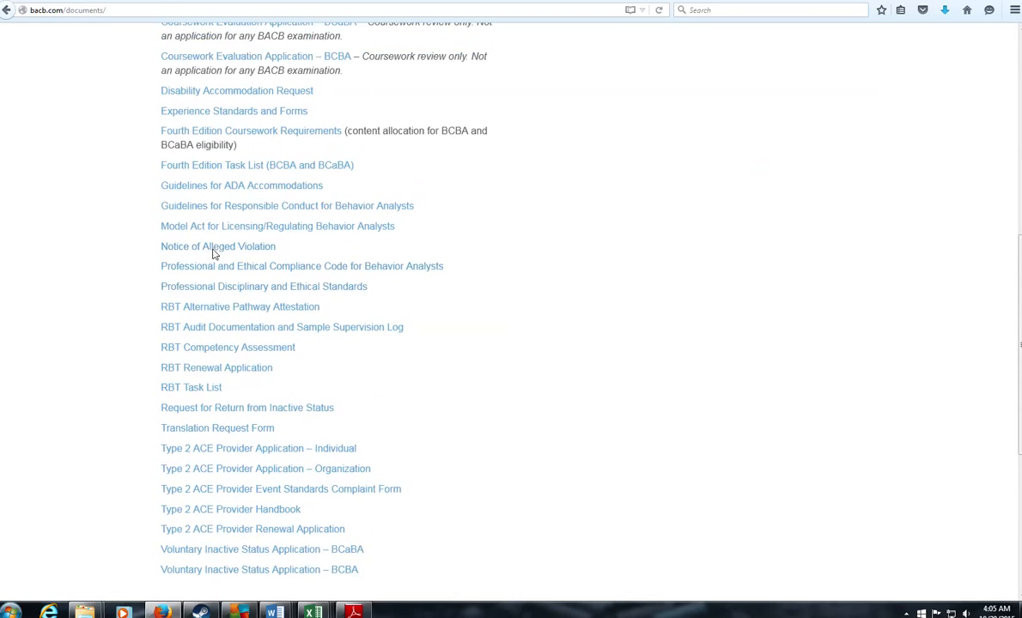
scroll(196, 187, up, 4)
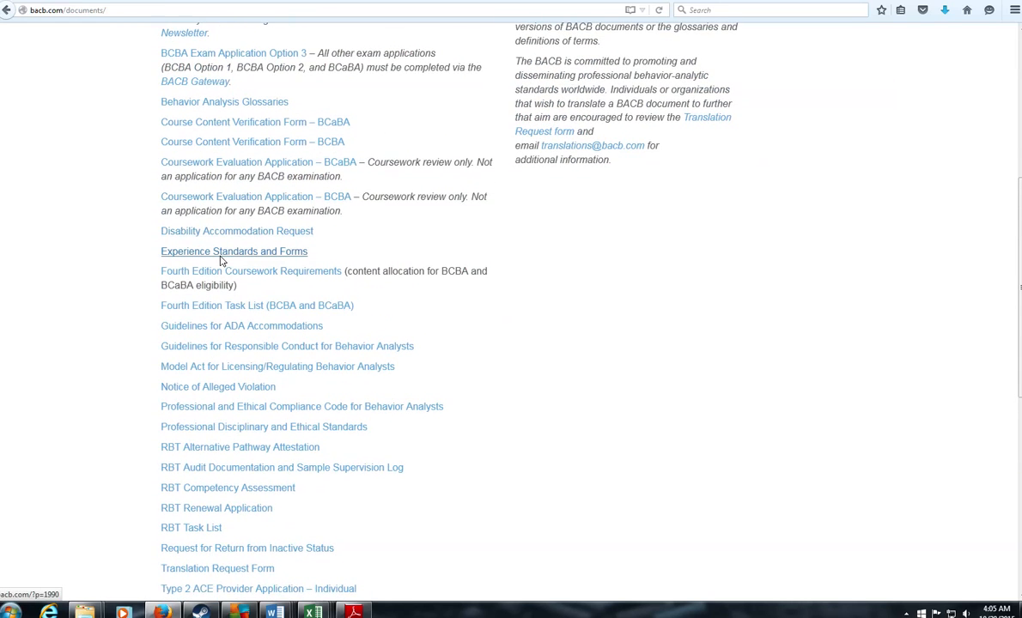
click(220, 253)
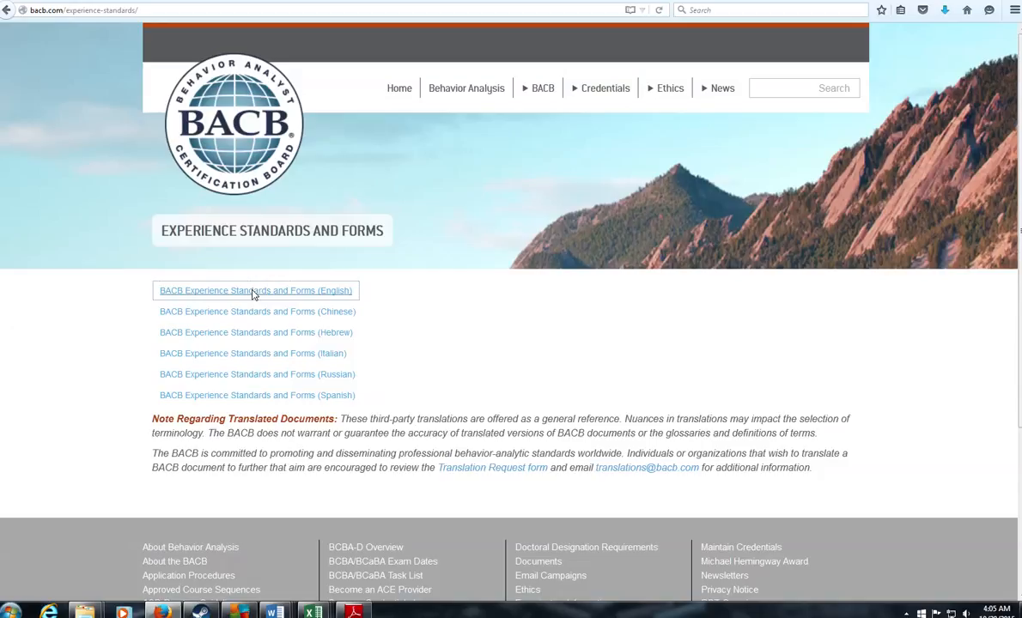
click(313, 612)
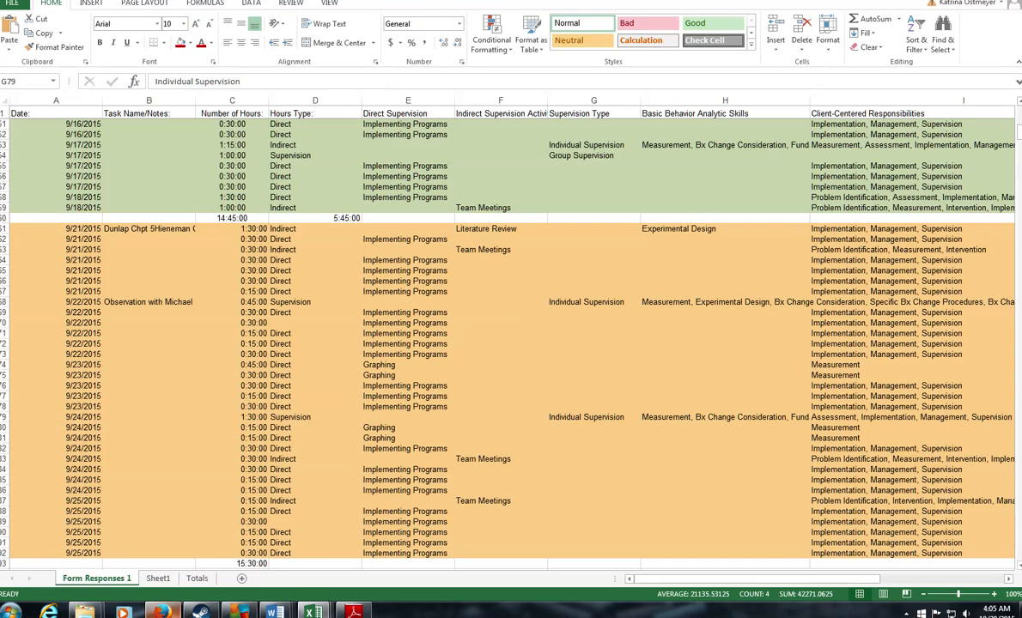